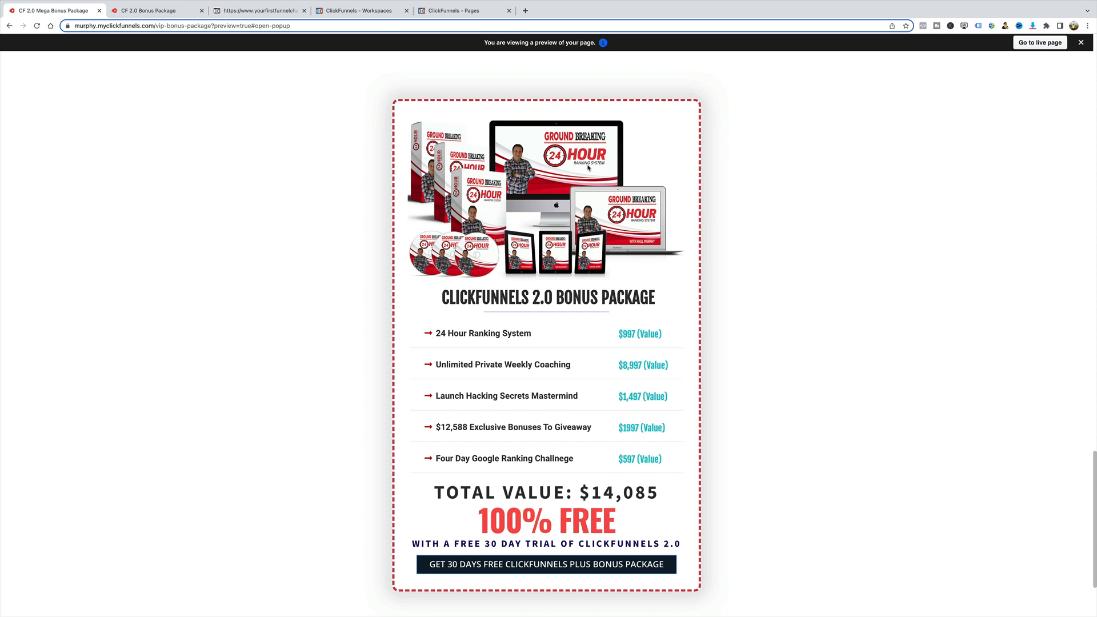
# - Review the ClickFunnels 2.0 bonus package page, from the 30 day trial bonuses header through to the value summary and footer
pyautogui.scroll(20, 586, 156)
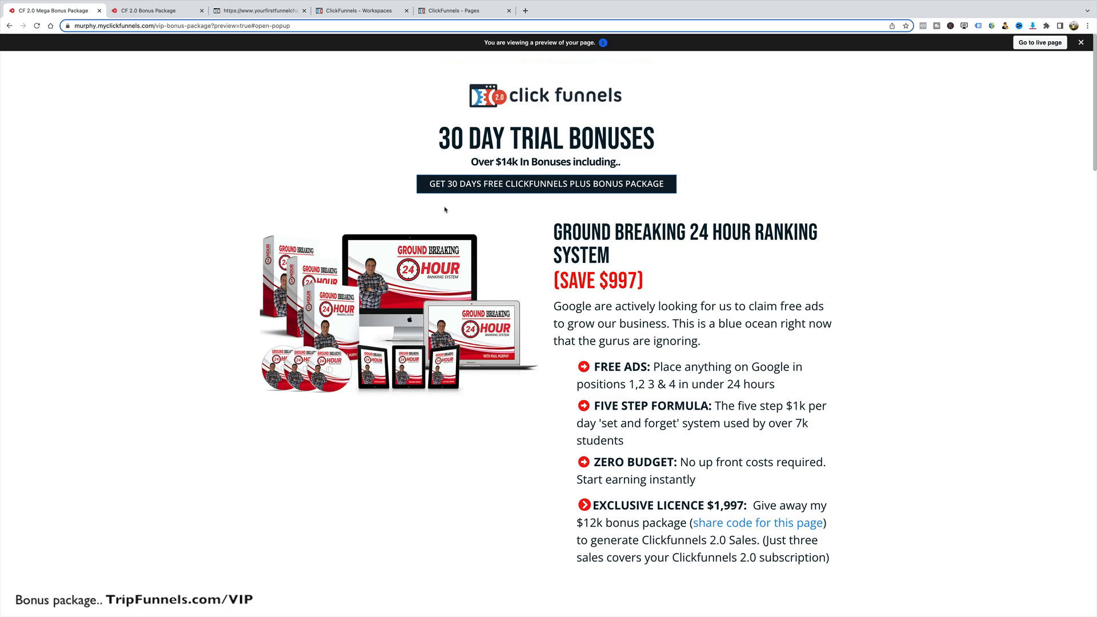
pyautogui.scroll(-20, 607, 232)
pyautogui.scroll(-5, 607, 232)
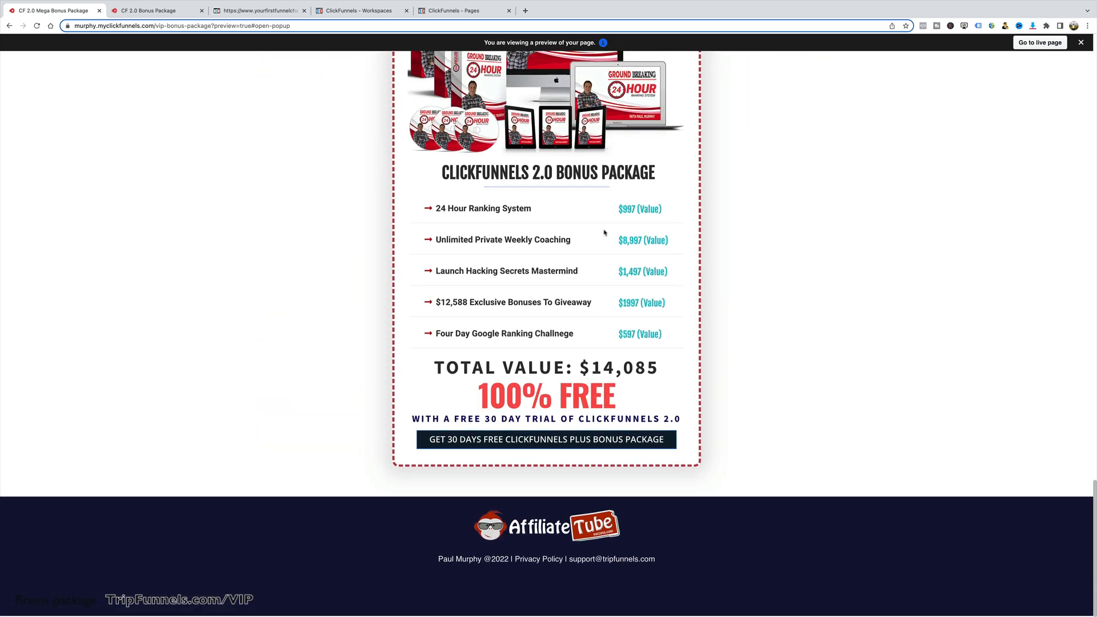
pyautogui.scroll(20, 580, 344)
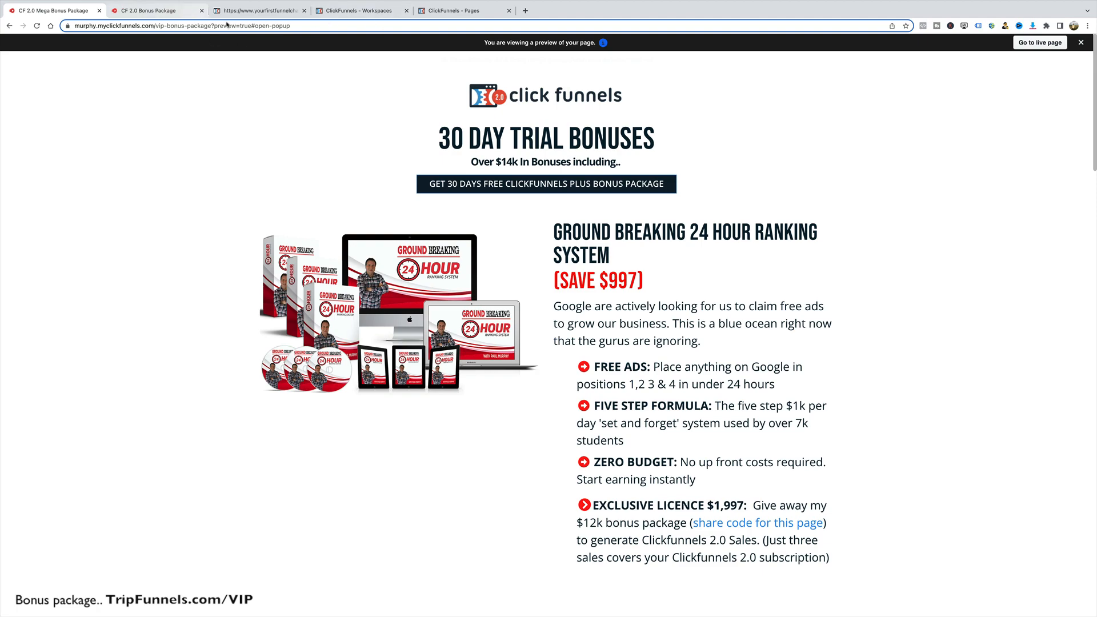
pyautogui.scroll(-13, 651, 233)
pyautogui.scroll(13, 651, 233)
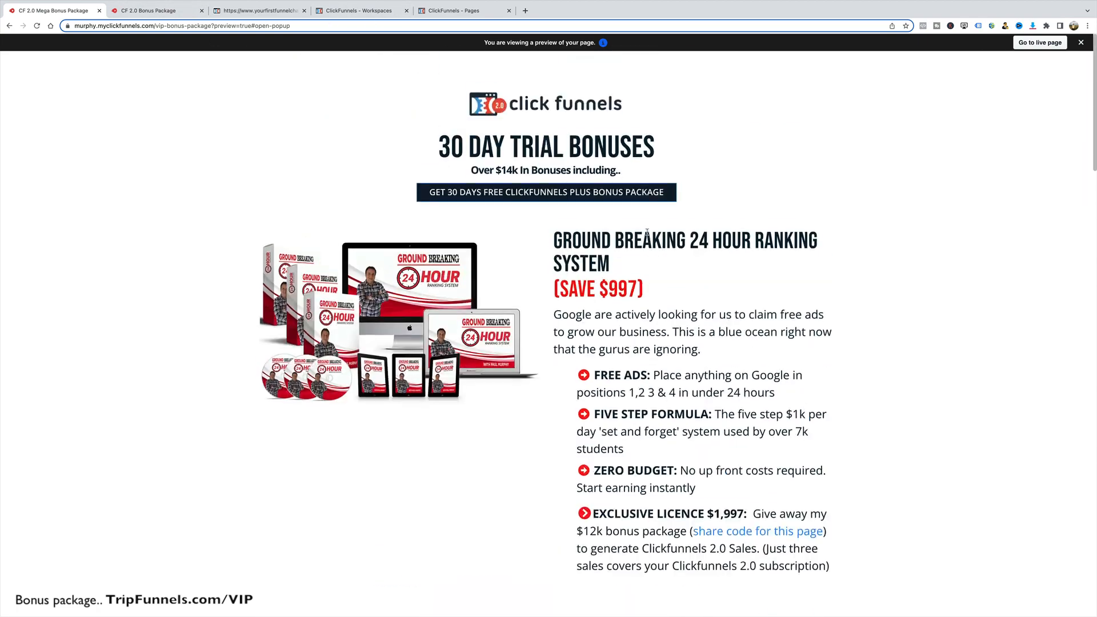
pyautogui.scroll(-14, 651, 246)
pyautogui.scroll(-2, 651, 250)
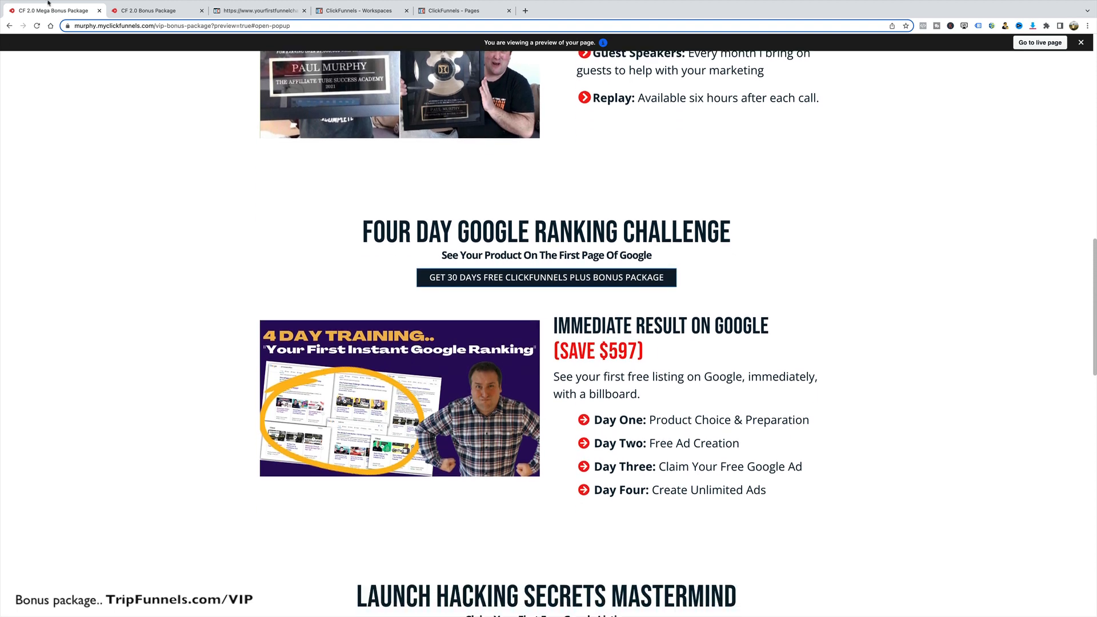
# - Look through the other open pages: the second bonus package preview, the Secure workspace, the Pages list and the Your First Funnel Challenge site
pyautogui.click(159, 10)
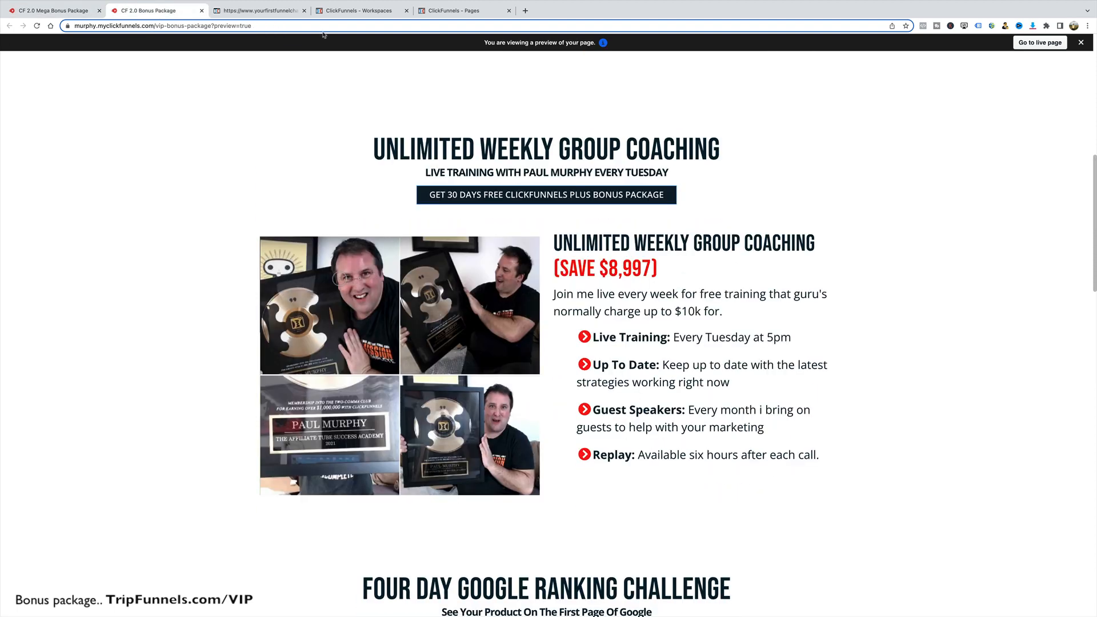
pyautogui.click(260, 10)
pyautogui.click(358, 11)
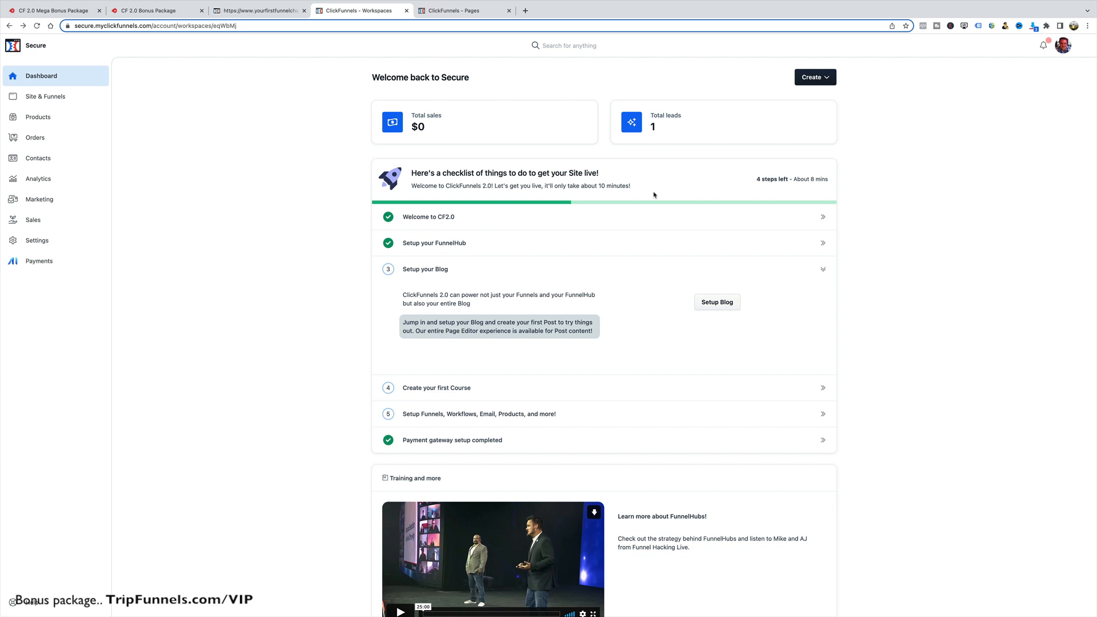
pyautogui.click(464, 13)
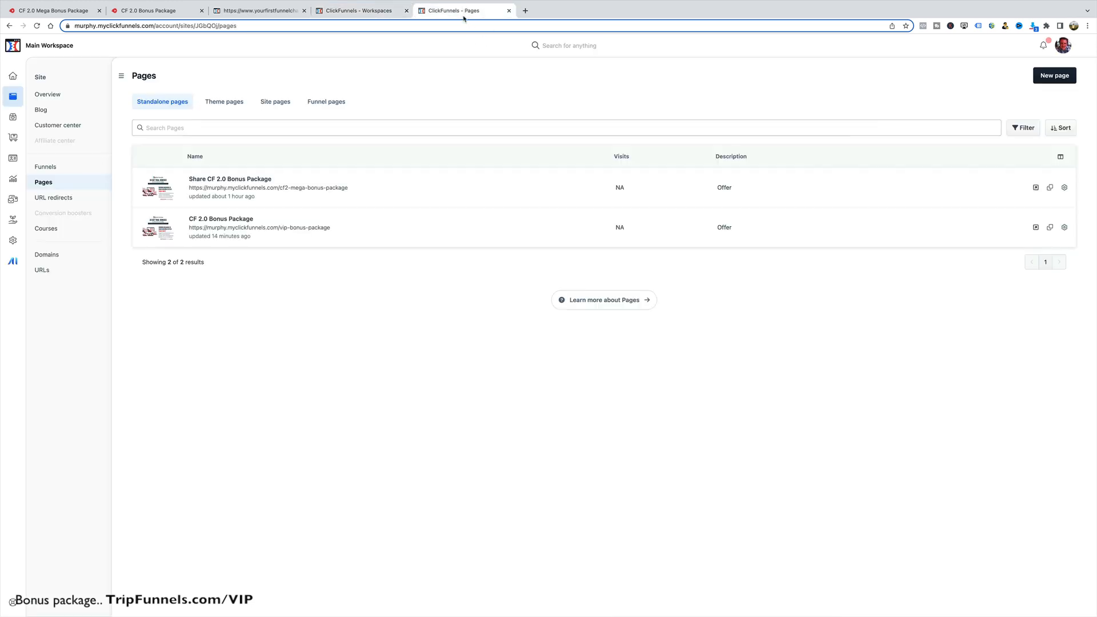
pyautogui.click(274, 32)
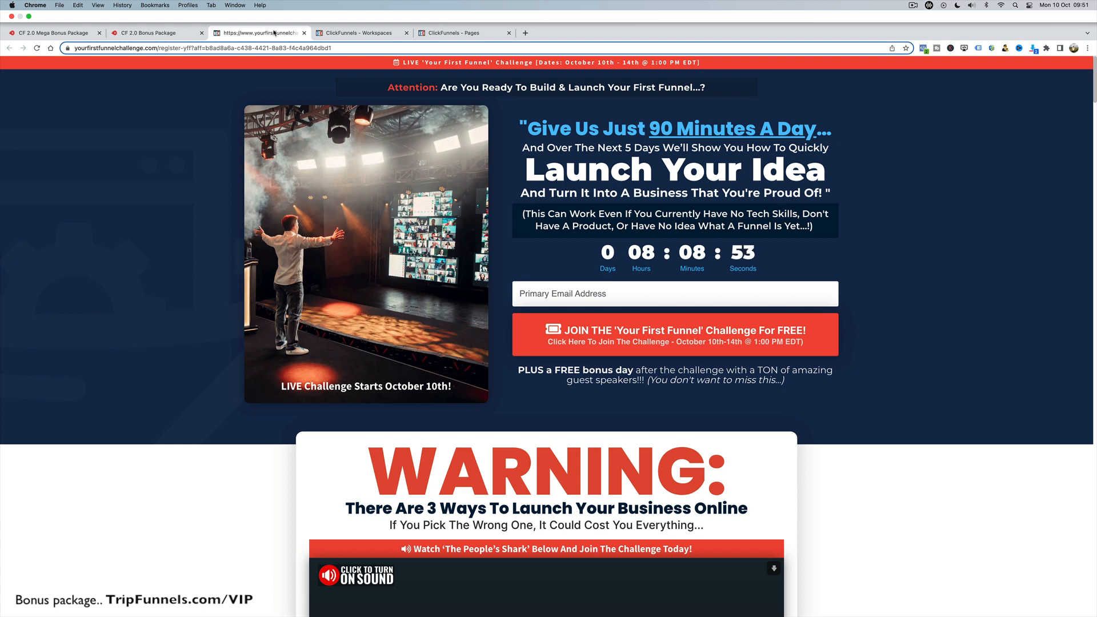
# - Open the account menu on the Secure workspace dashboard to see the CF2 Affiliate Center option
pyautogui.click(354, 33)
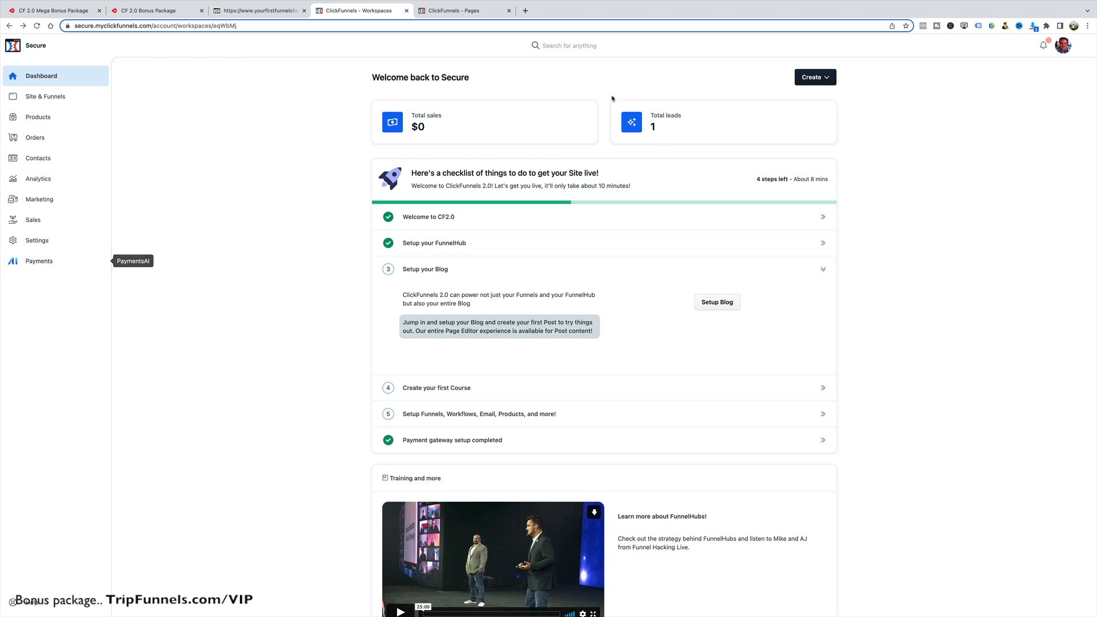
pyautogui.click(1063, 45)
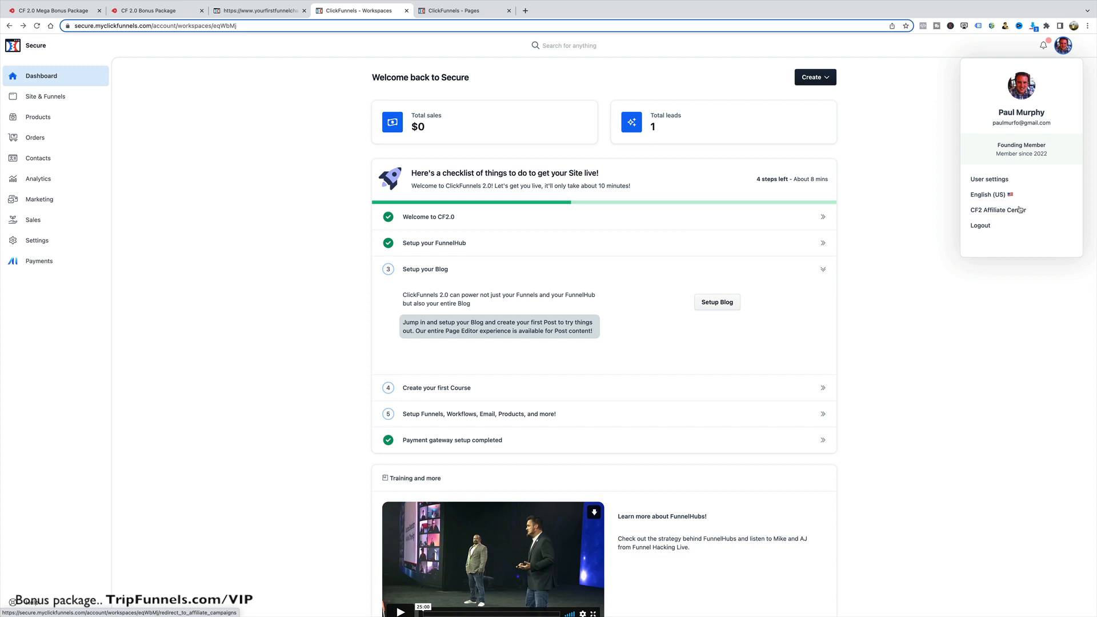
# - Review the CF 2.0 Bonus Package preview, covering the bonus value summary and the 24 hour ranking system section
pyautogui.click(270, 11)
pyautogui.click(193, 12)
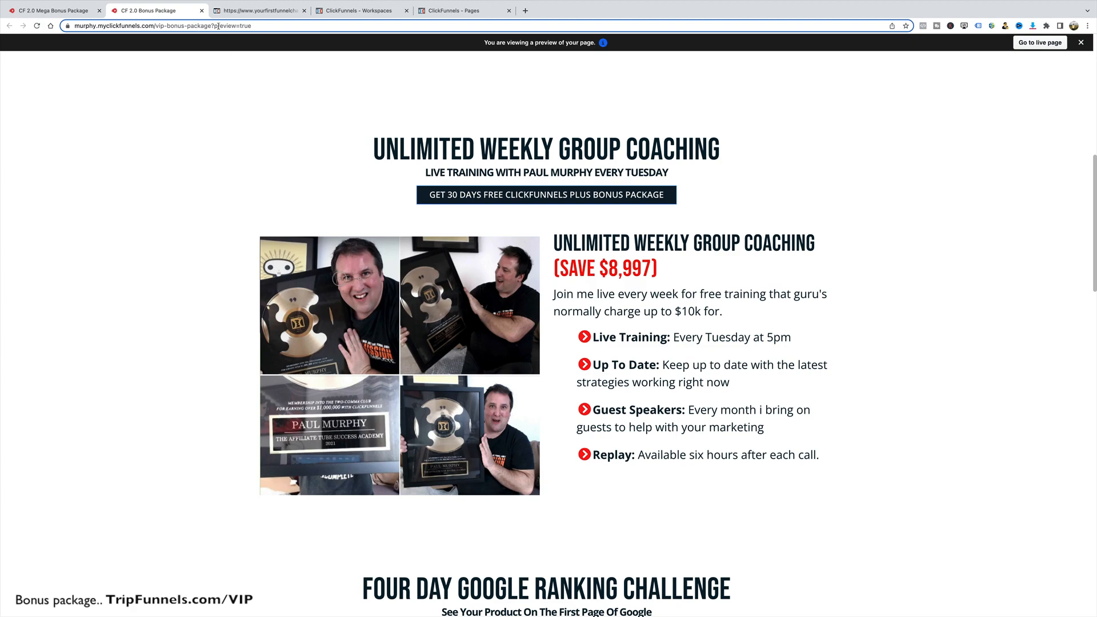
pyautogui.scroll(-20, 508, 247)
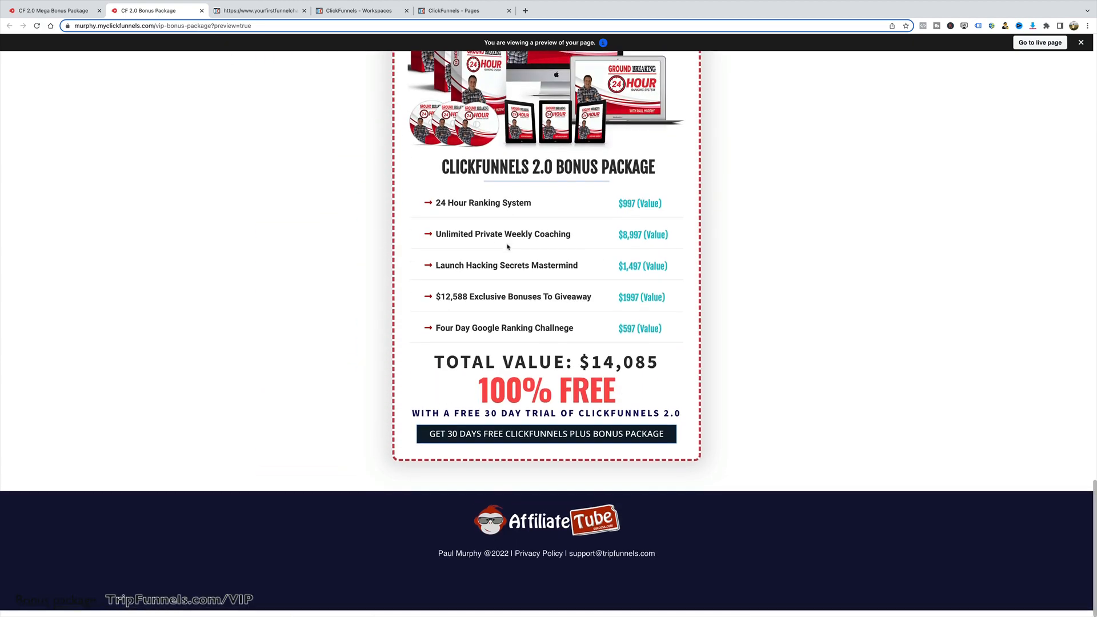
pyautogui.scroll(15, 702, 291)
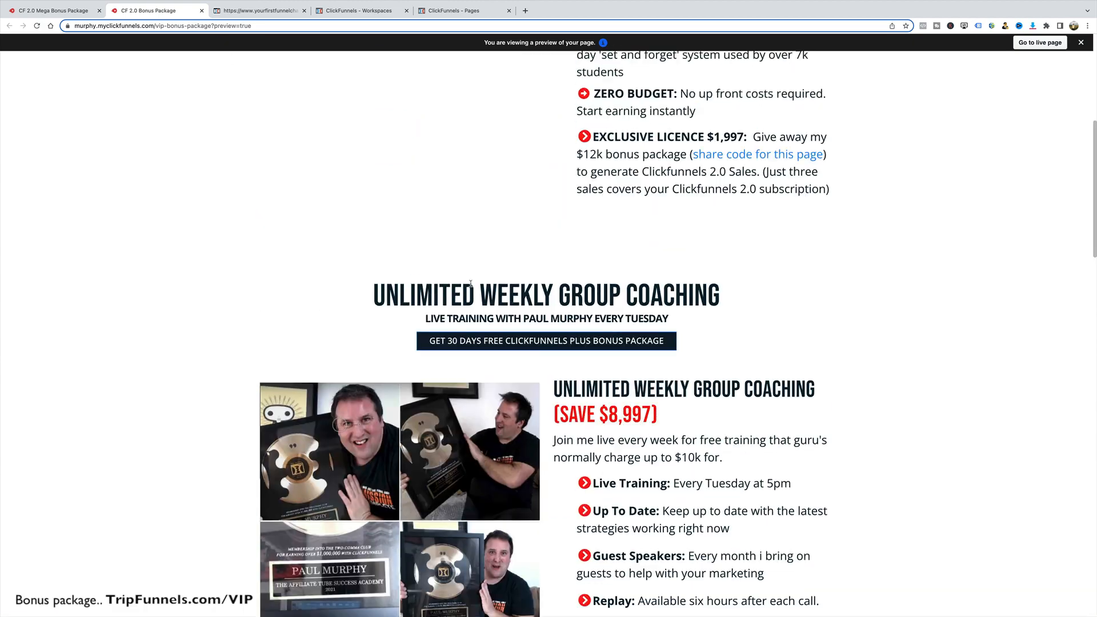
pyautogui.scroll(3, 471, 284)
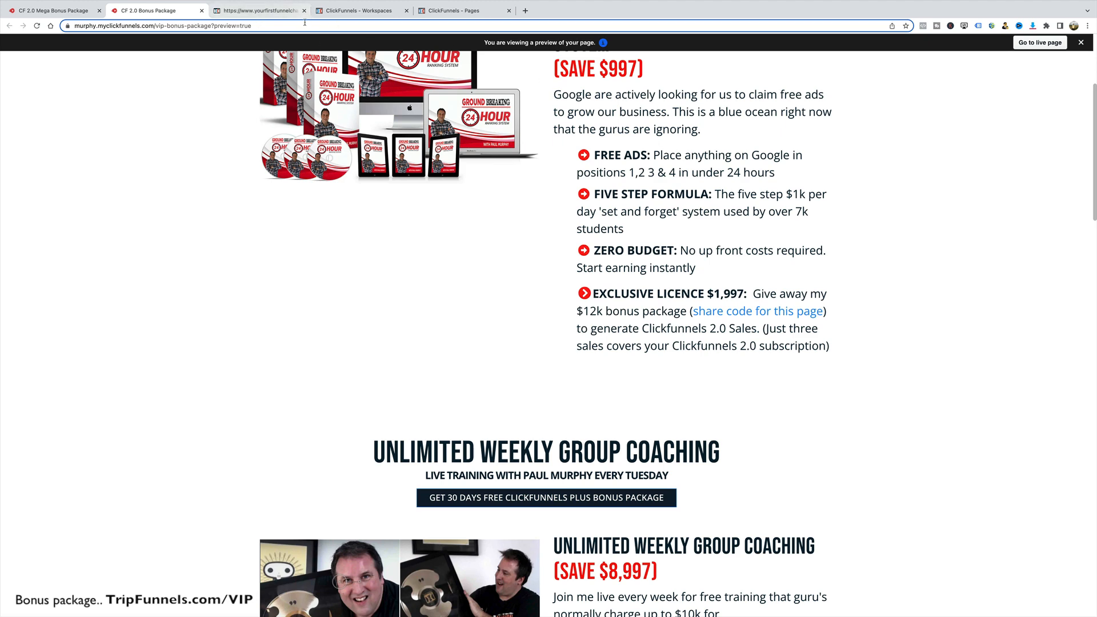
# - Return to the Secure workspace dashboard and close the account menu
pyautogui.click(468, 12)
pyautogui.click(367, 12)
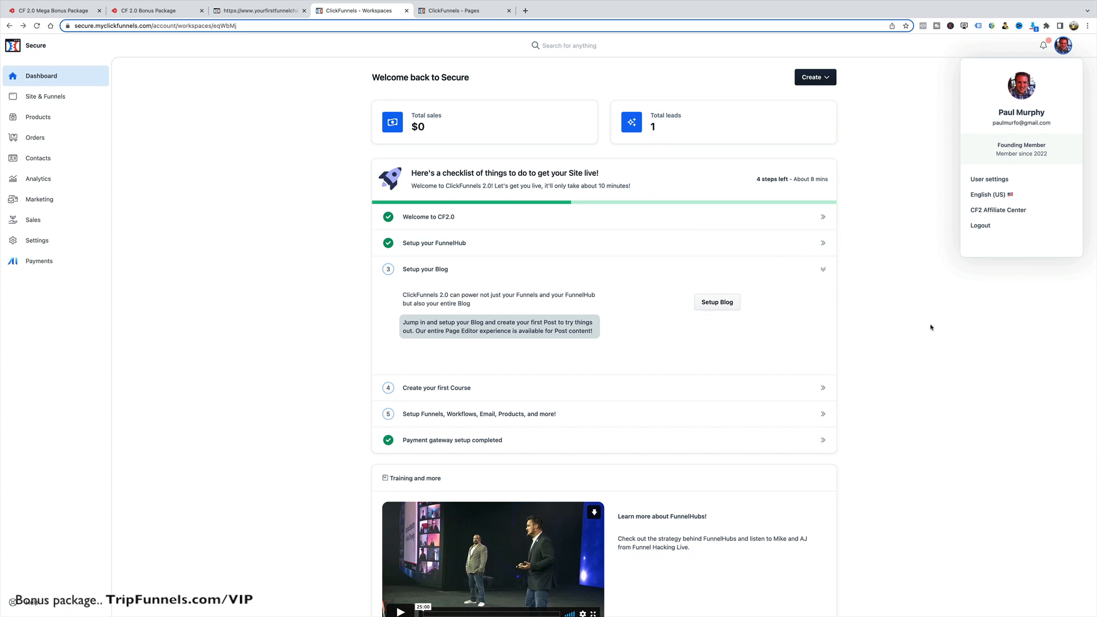
pyautogui.click(967, 348)
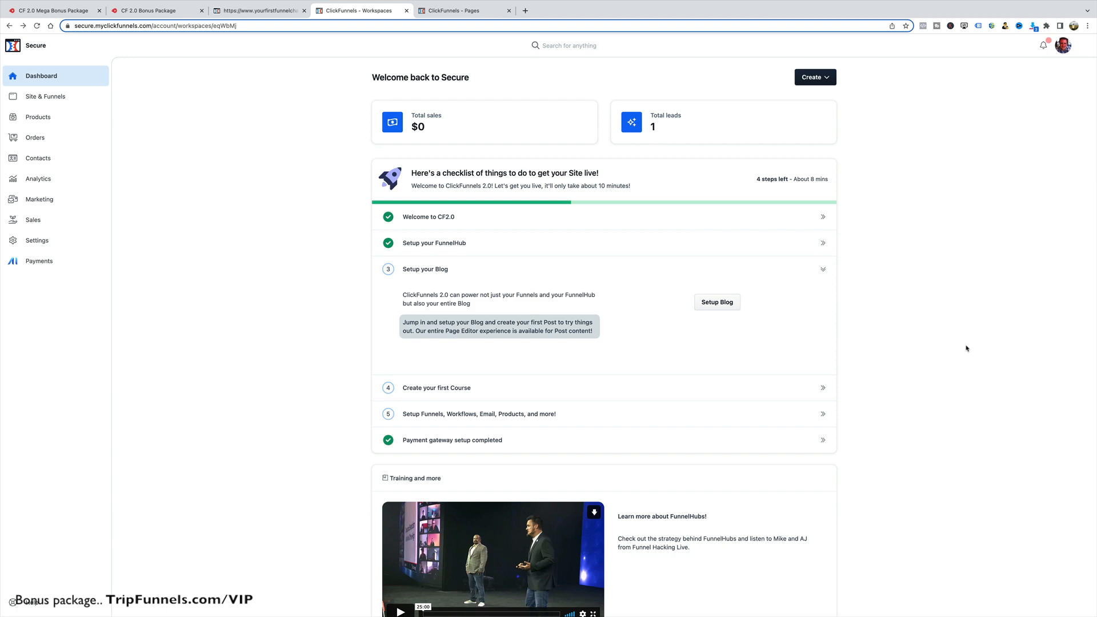
# - Open the Your First Funnel Challenge registration page and skim it from the header to the daily curriculum and back
pyautogui.click(456, 12)
pyautogui.click(260, 10)
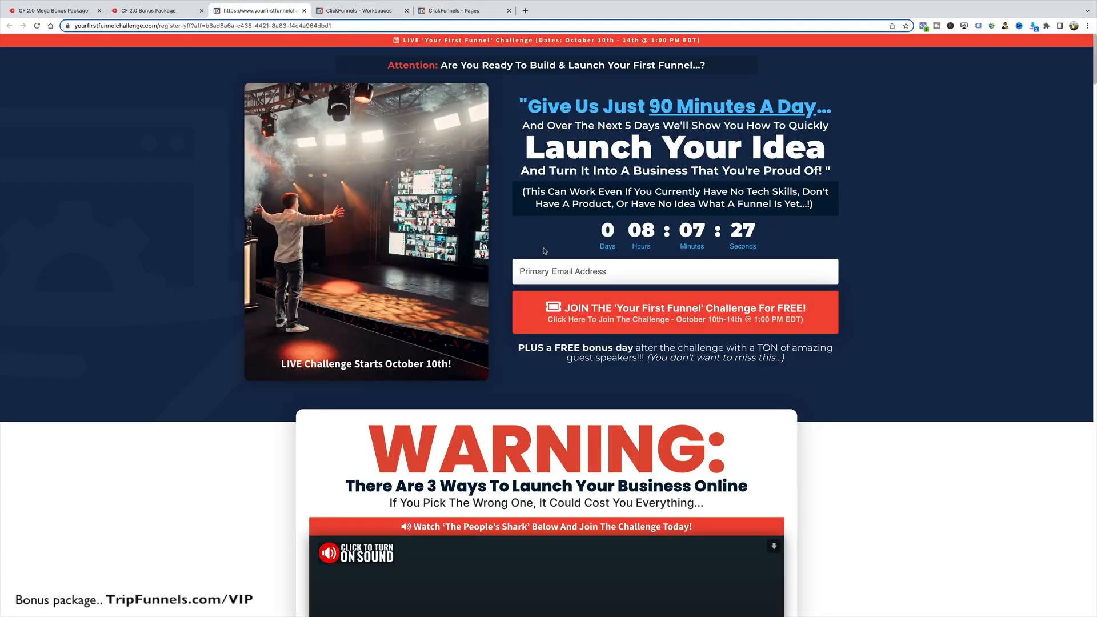
pyautogui.scroll(-15, 570, 261)
pyautogui.scroll(-12, 570, 261)
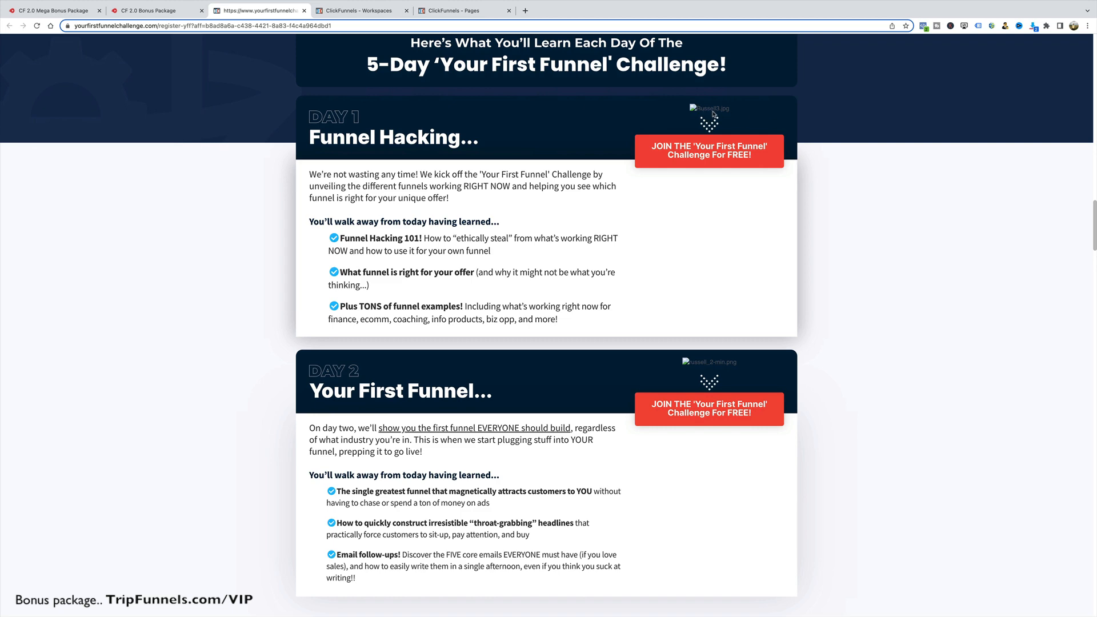
pyautogui.scroll(20, 713, 115)
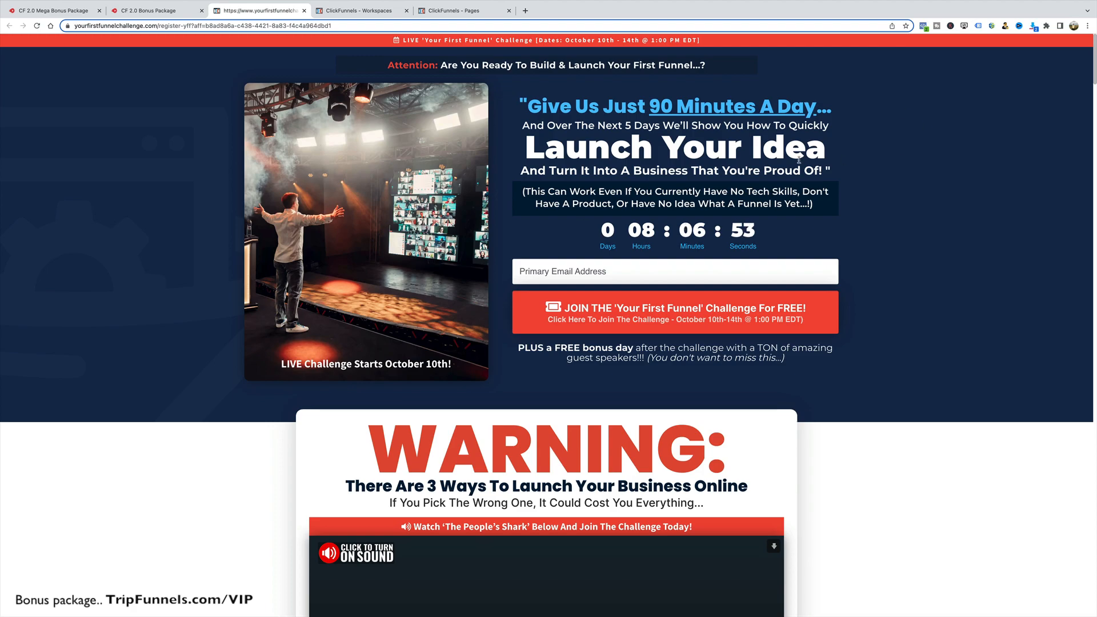
# - Examine the 5-day curriculum on the challenge page, focusing on Day 1 Funnel Hacking and Day 2 Your First Funnel
pyautogui.scroll(-1, 799, 160)
pyautogui.scroll(-20, 798, 160)
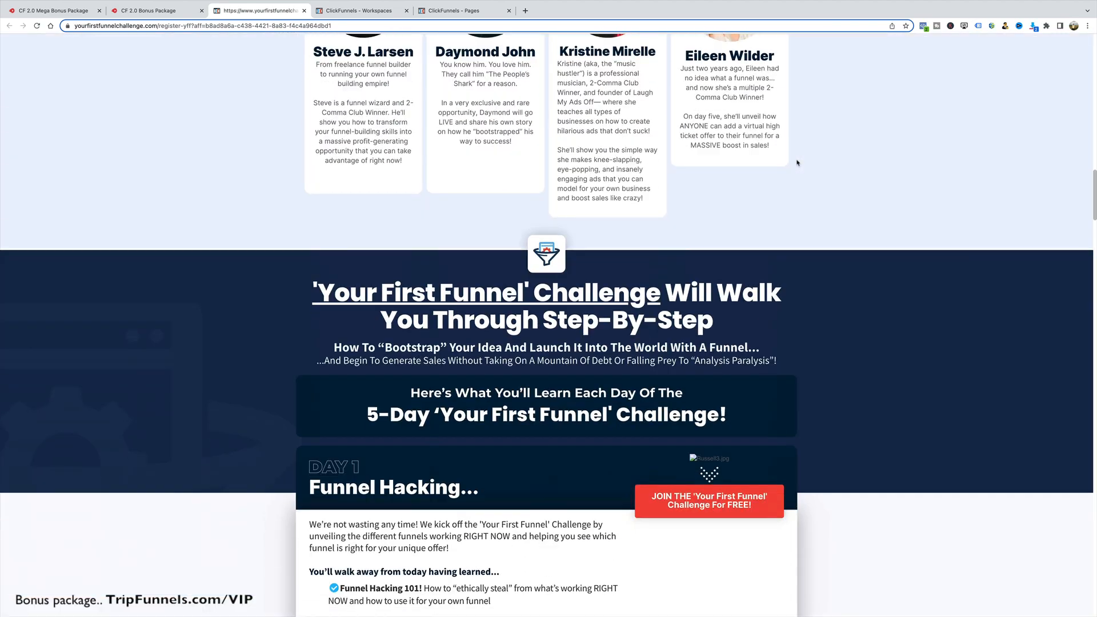
pyautogui.scroll(-2, 796, 163)
pyautogui.scroll(5, 693, 188)
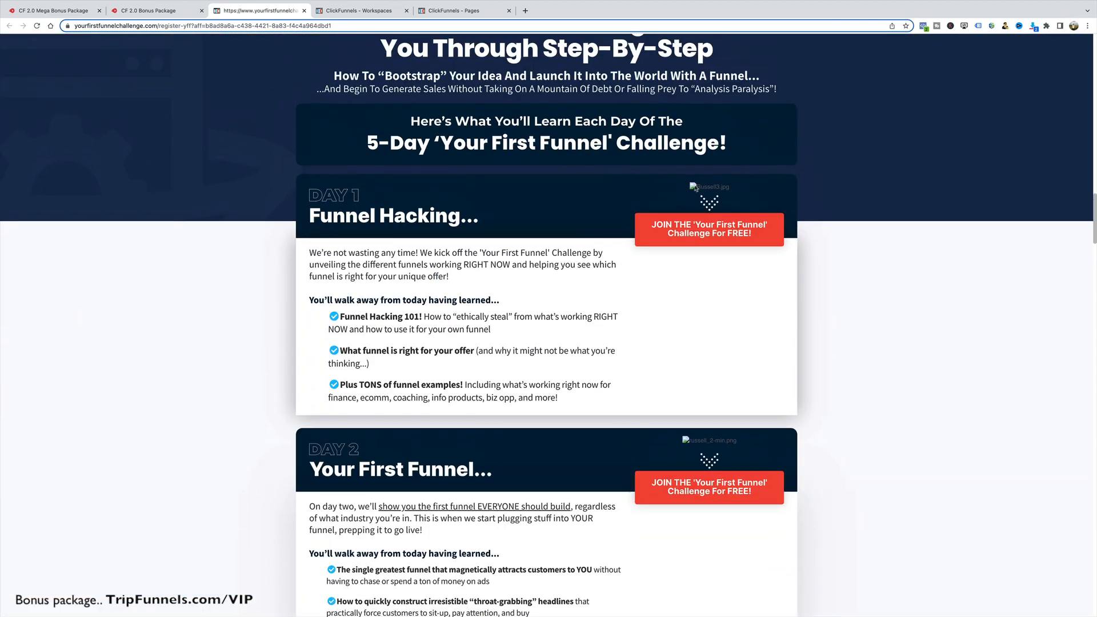
pyautogui.scroll(3, 686, 188)
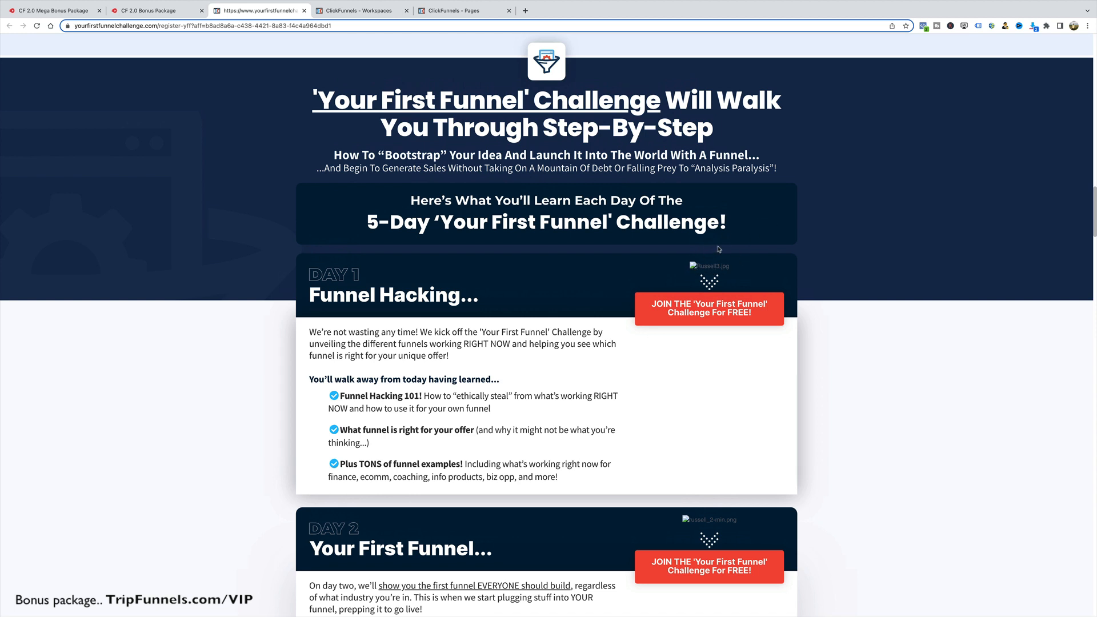
pyautogui.scroll(1, 712, 268)
pyautogui.scroll(-1, 712, 269)
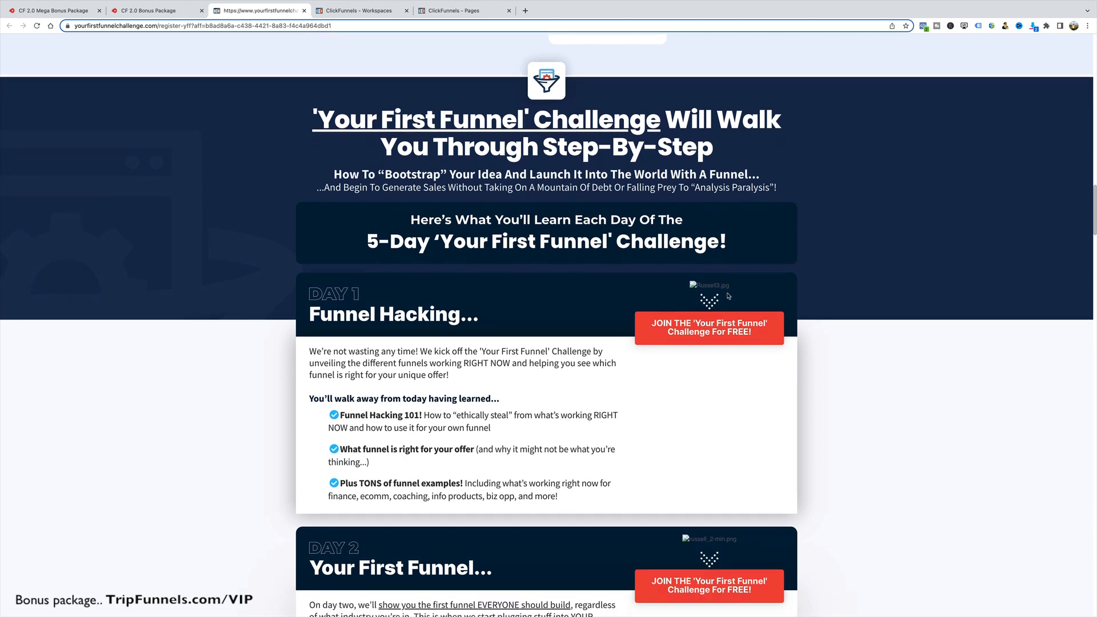
pyautogui.scroll(1, 729, 295)
pyautogui.scroll(-1, 765, 318)
pyautogui.scroll(2, 764, 317)
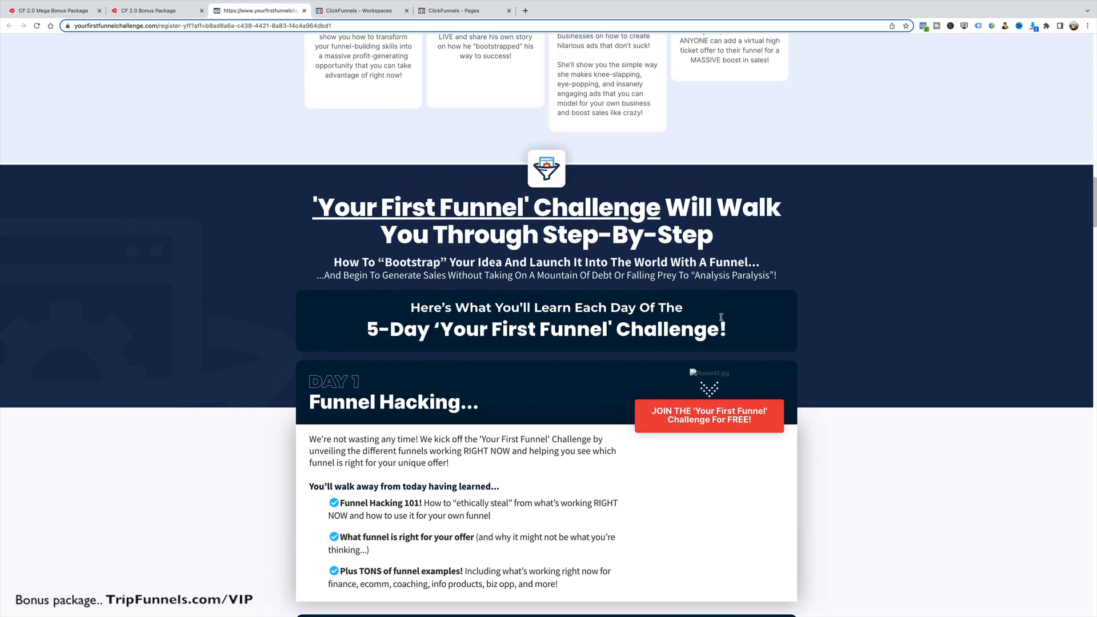
pyautogui.scroll(-2, 711, 329)
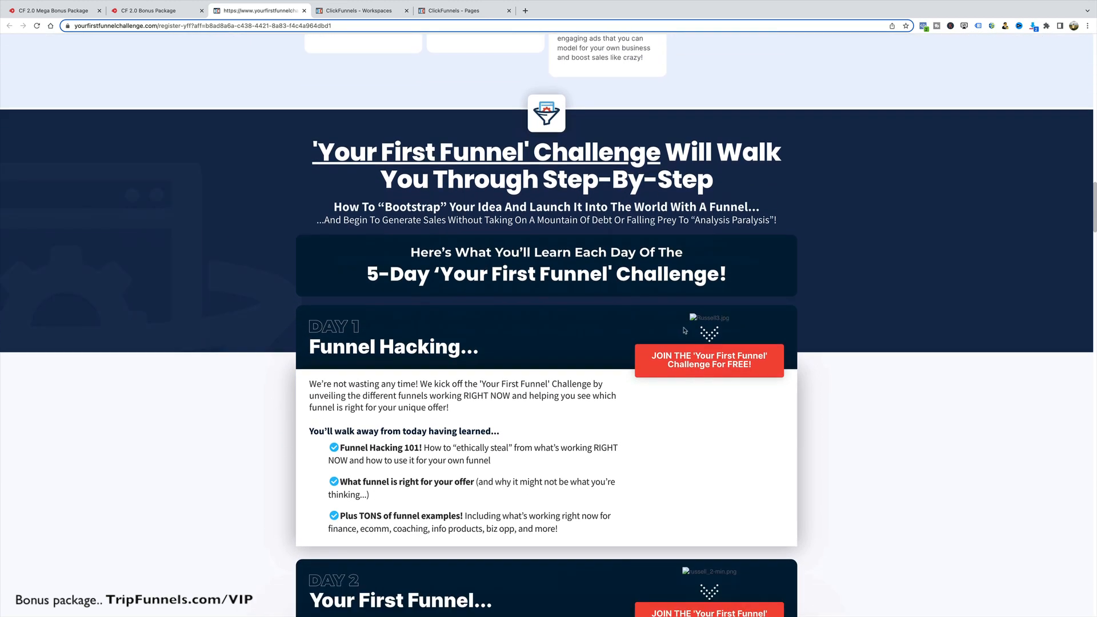
pyautogui.scroll(-3, 735, 407)
pyautogui.scroll(-2, 735, 408)
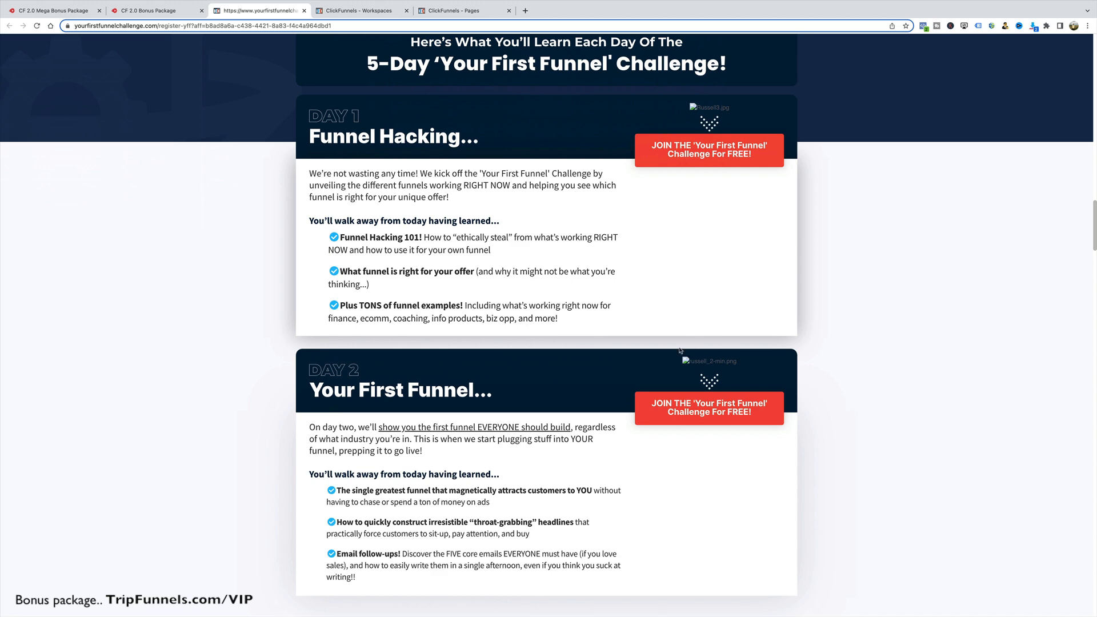
pyautogui.scroll(2, 697, 351)
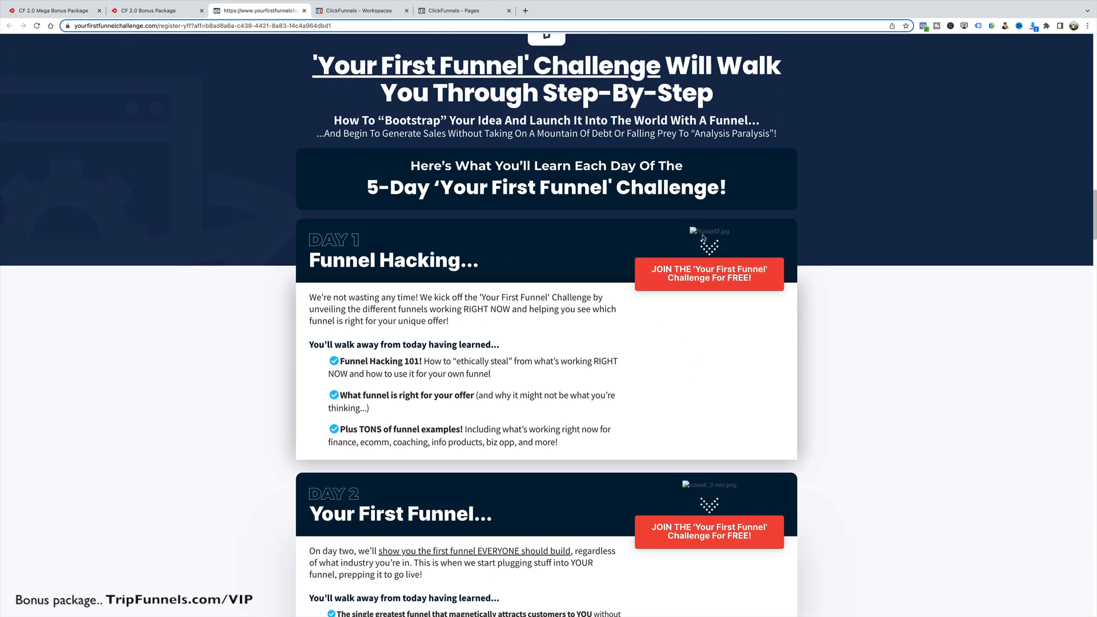
# - Review the challenge page's registration header, intro video and special guests sections, ending at the sign-up form
pyautogui.scroll(15, 704, 238)
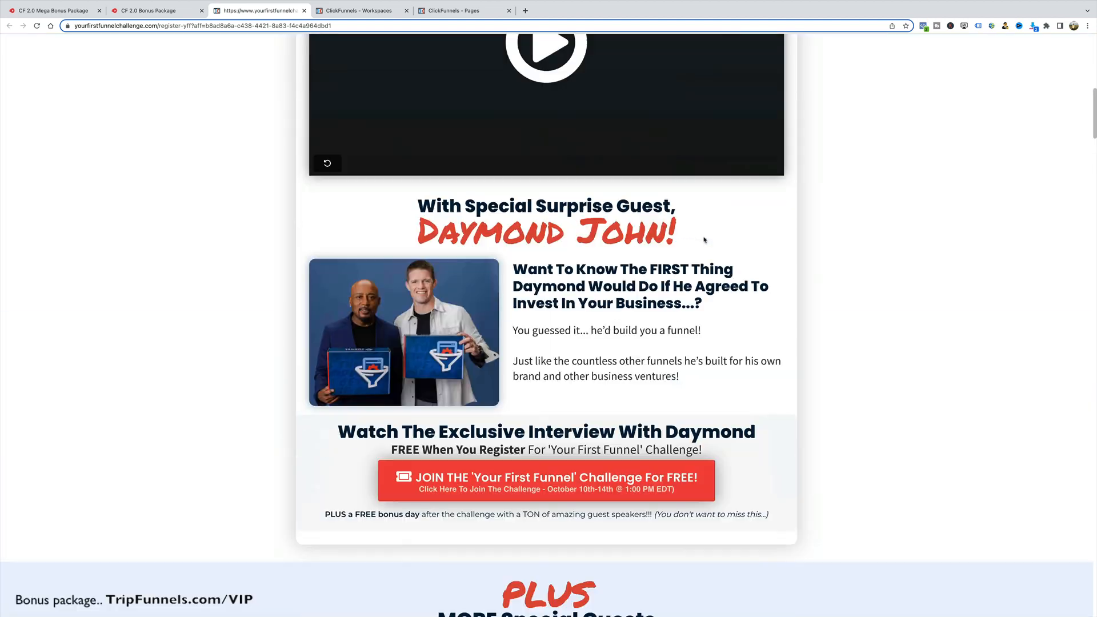
pyautogui.scroll(10, 704, 240)
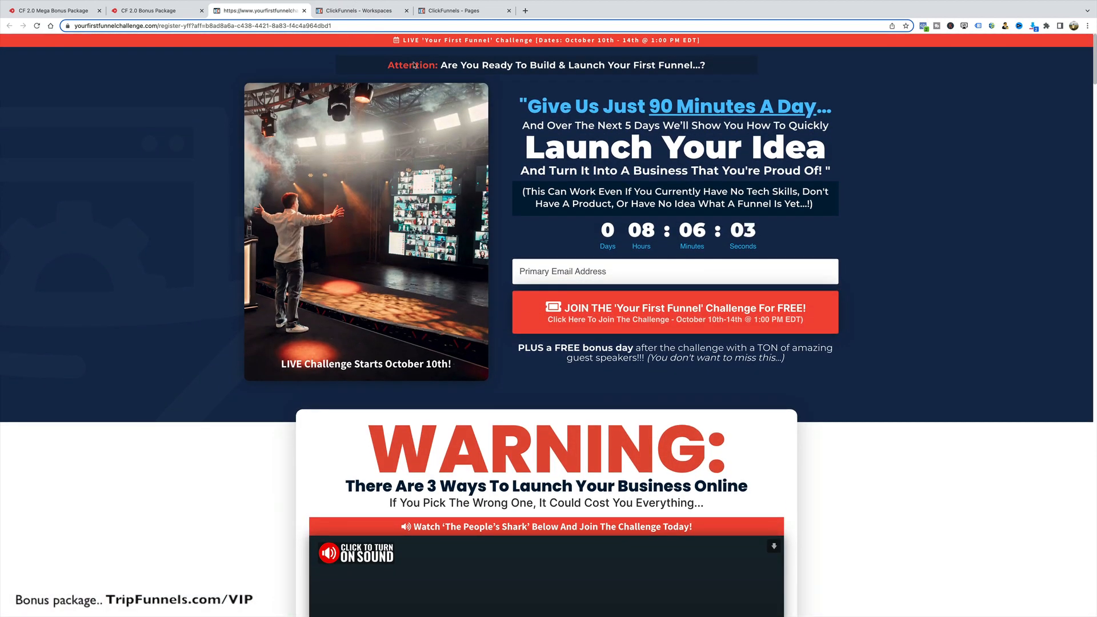
pyautogui.scroll(-3, 668, 179)
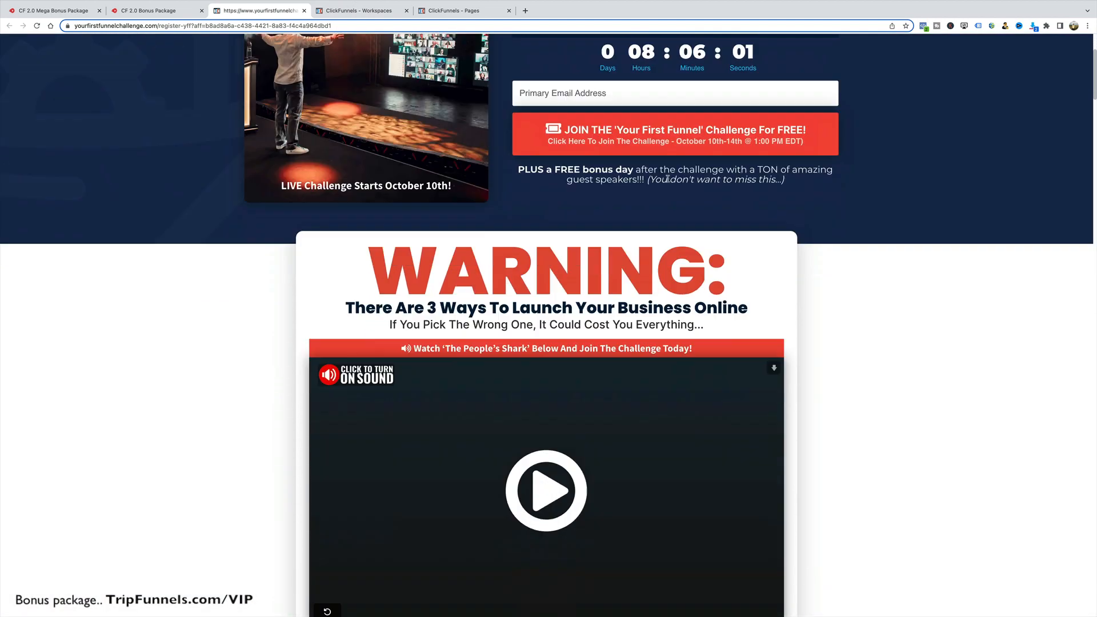
pyautogui.scroll(-2, 667, 179)
pyautogui.scroll(5, 667, 183)
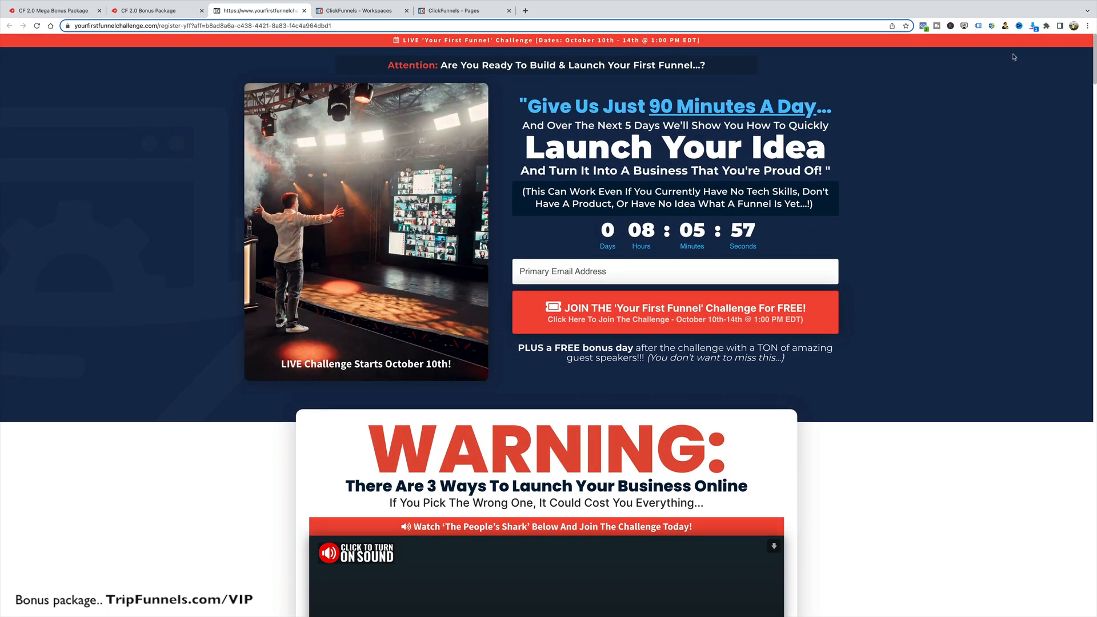
pyautogui.scroll(-12, 731, 213)
pyautogui.scroll(-10, 732, 214)
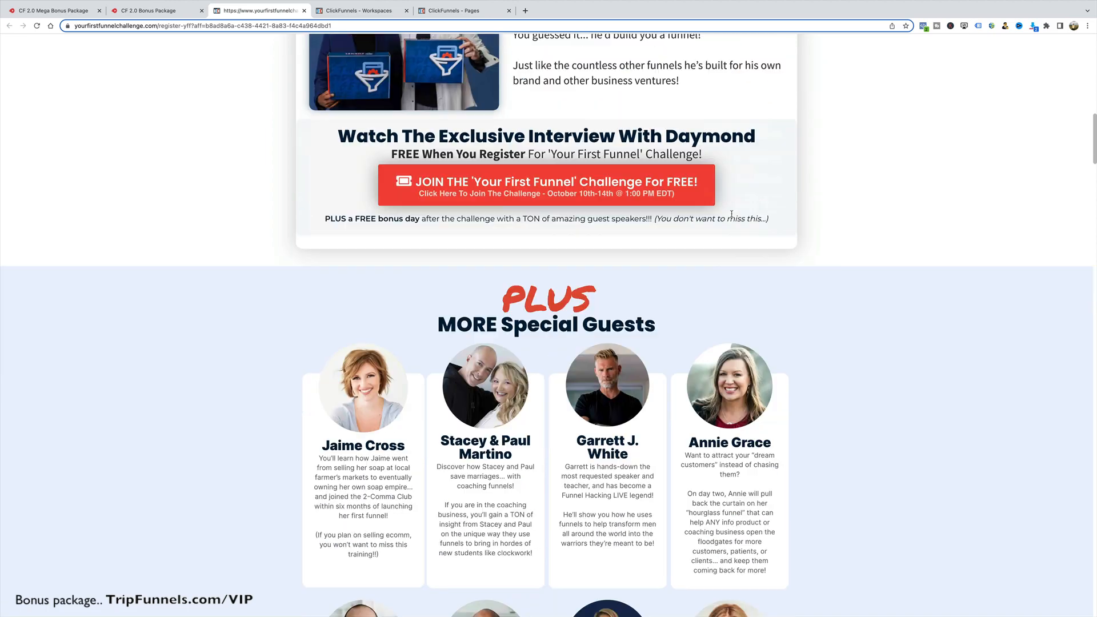
pyautogui.scroll(8, 731, 215)
pyautogui.scroll(10, 731, 215)
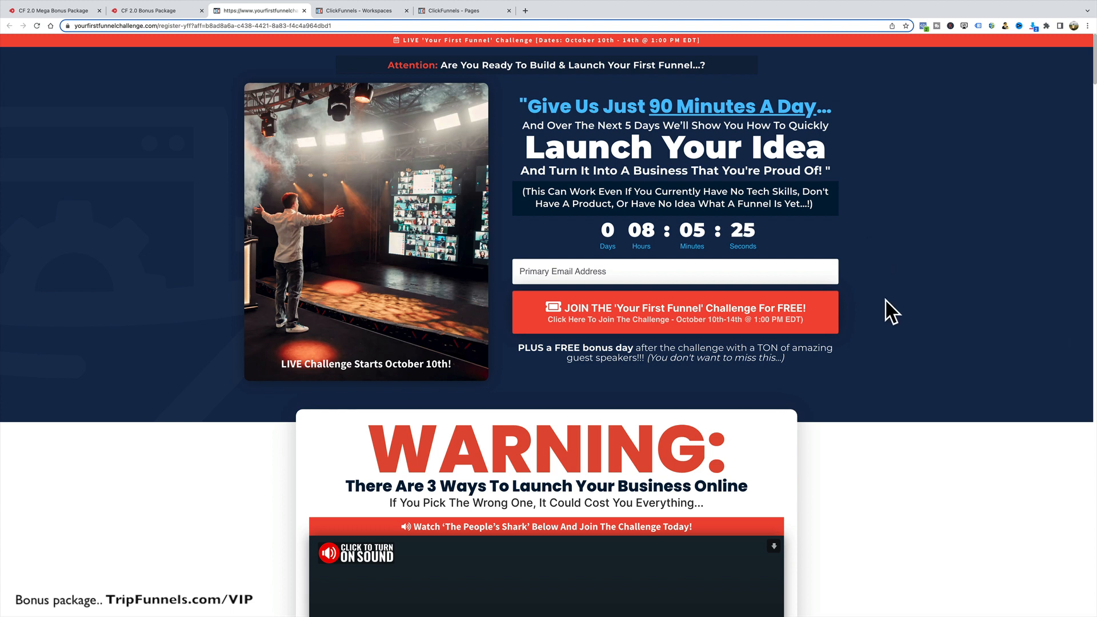
pyautogui.scroll(-1, 885, 306)
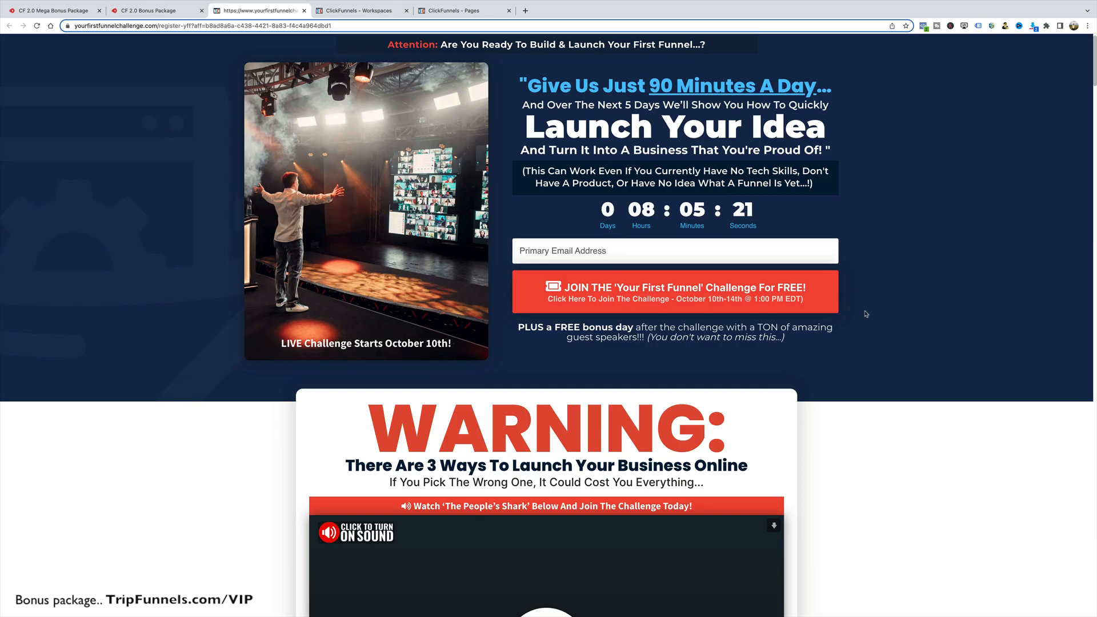
# - Skim the challenge page's daily curriculum and More Special Guests sections, returning to the sign-up header
pyautogui.scroll(-20, 863, 314)
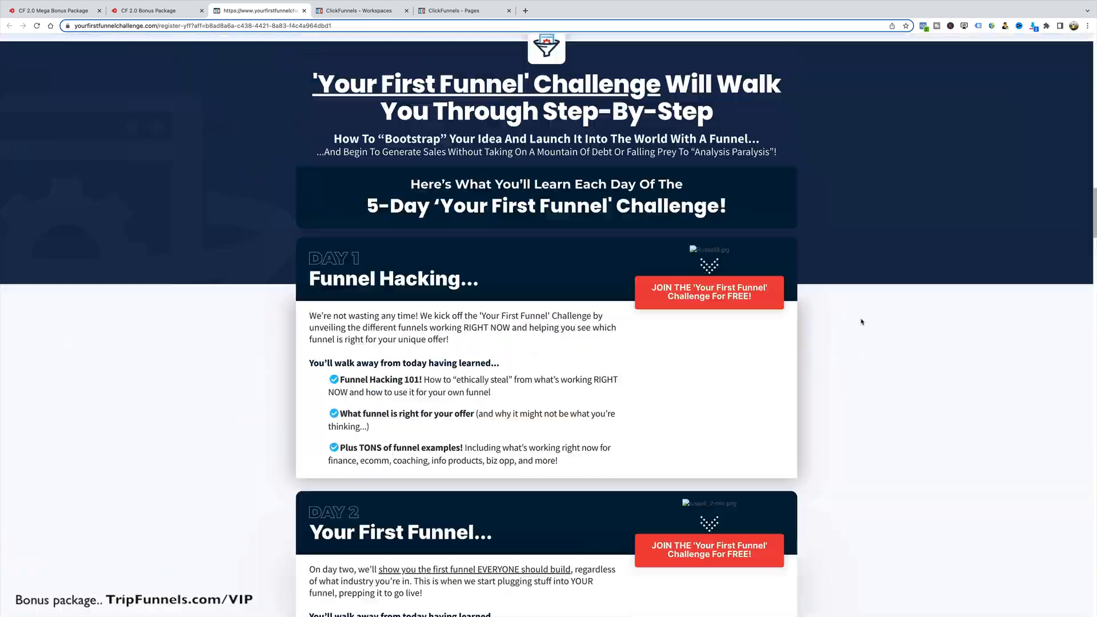
pyautogui.scroll(20, 864, 321)
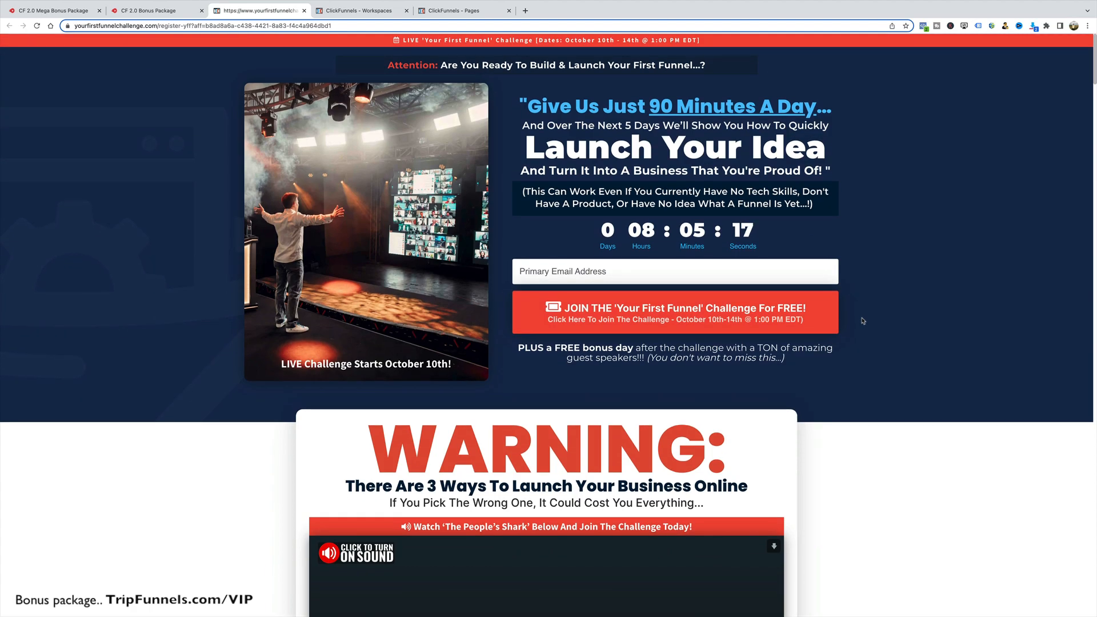
pyautogui.scroll(-15, 863, 321)
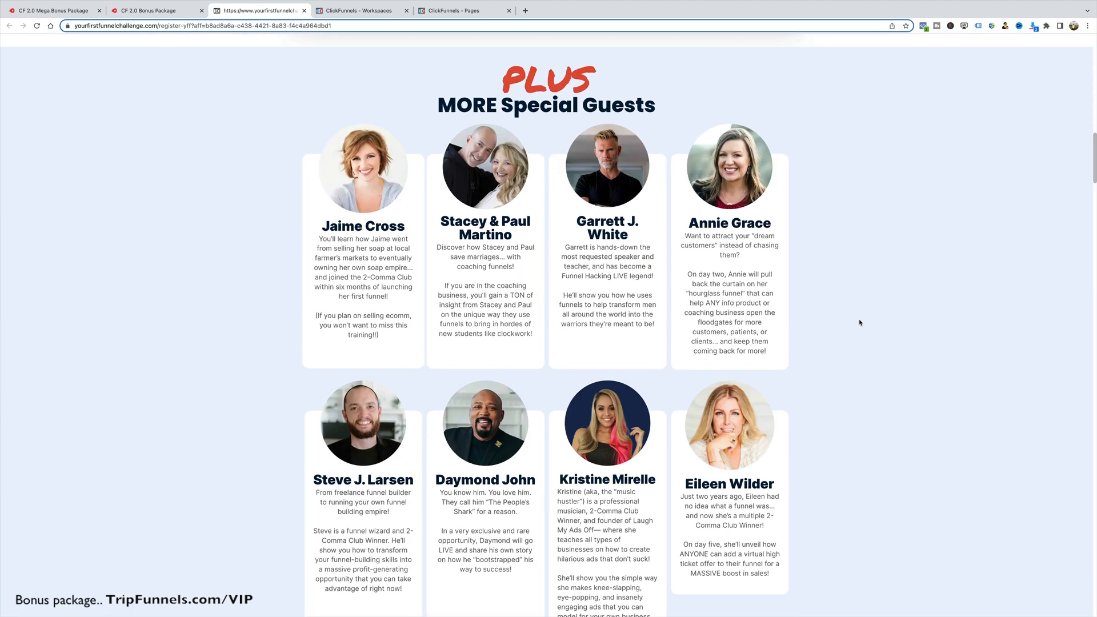
pyautogui.scroll(6, 861, 322)
pyautogui.scroll(3, 860, 324)
pyautogui.scroll(-19, 858, 320)
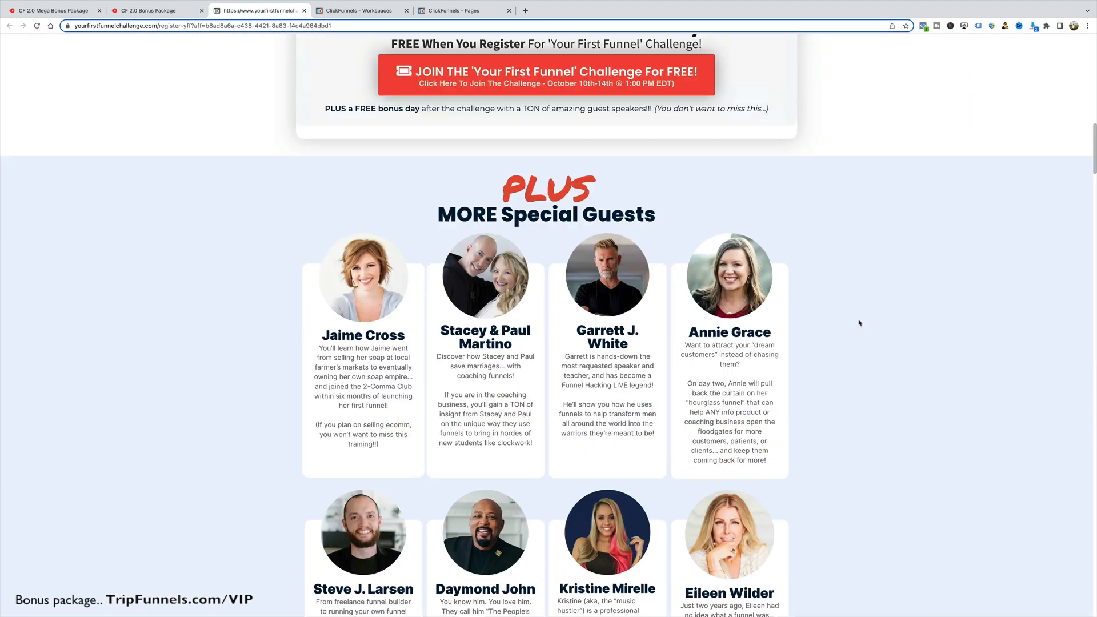
pyautogui.scroll(20, 859, 322)
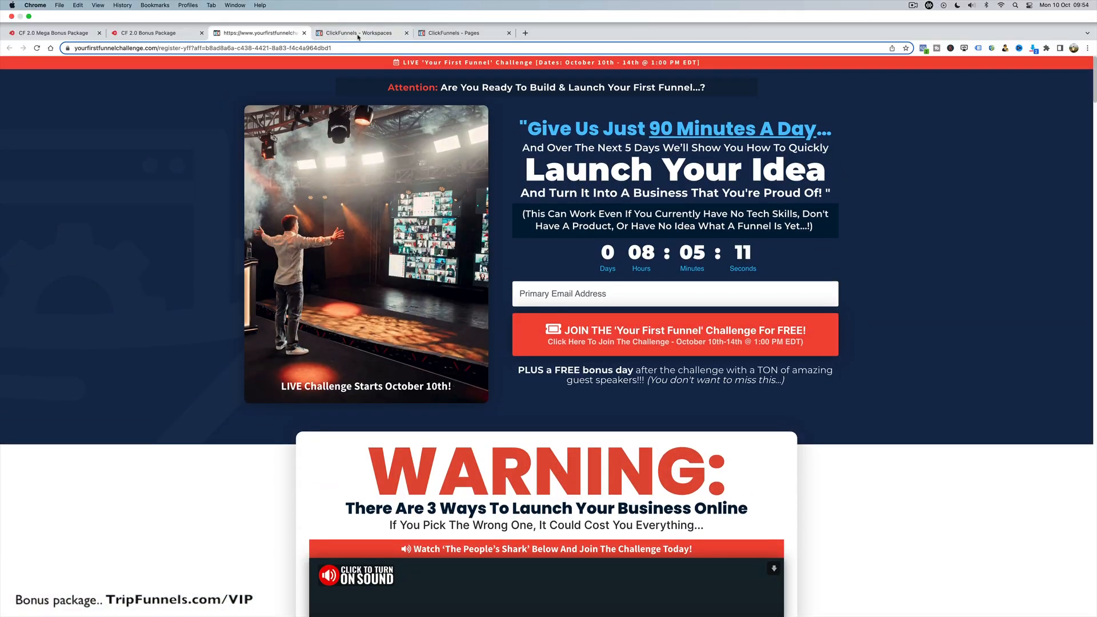
# - Return to the Secure workspace dashboard, view the team's workspace list, then close it and open the account menu
pyautogui.click(357, 10)
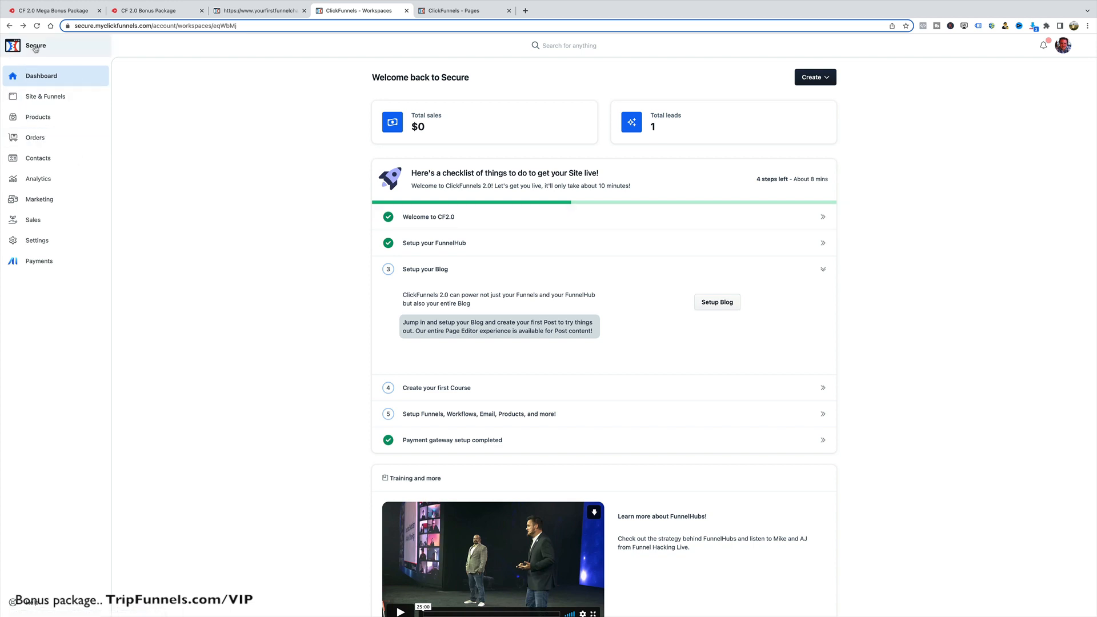
pyautogui.click(74, 51)
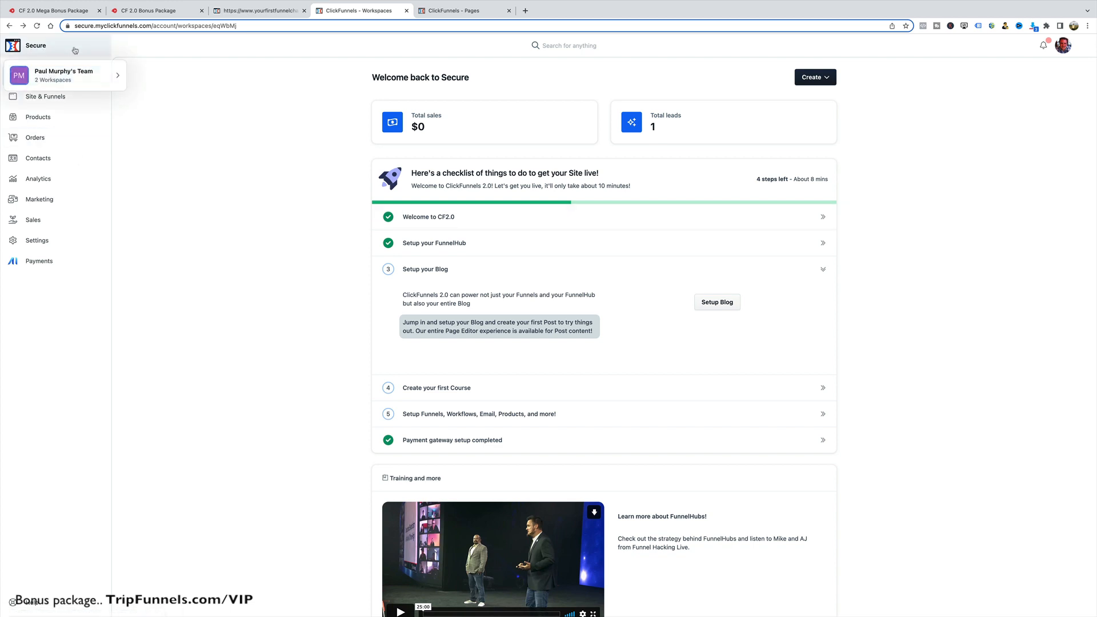
pyautogui.moveTo(96, 71)
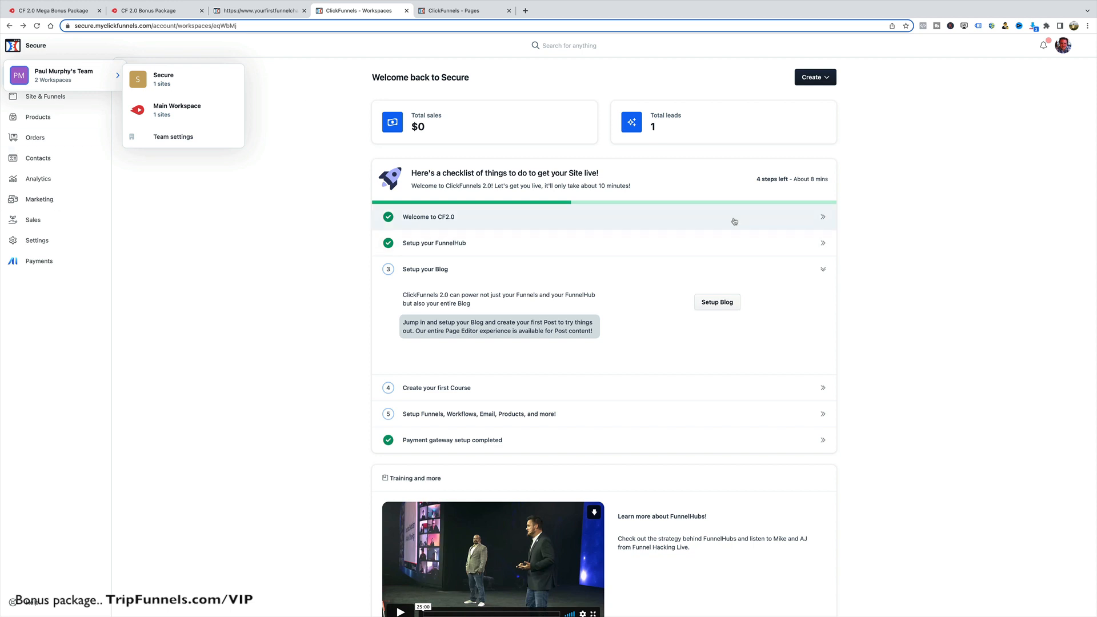
pyautogui.click(936, 235)
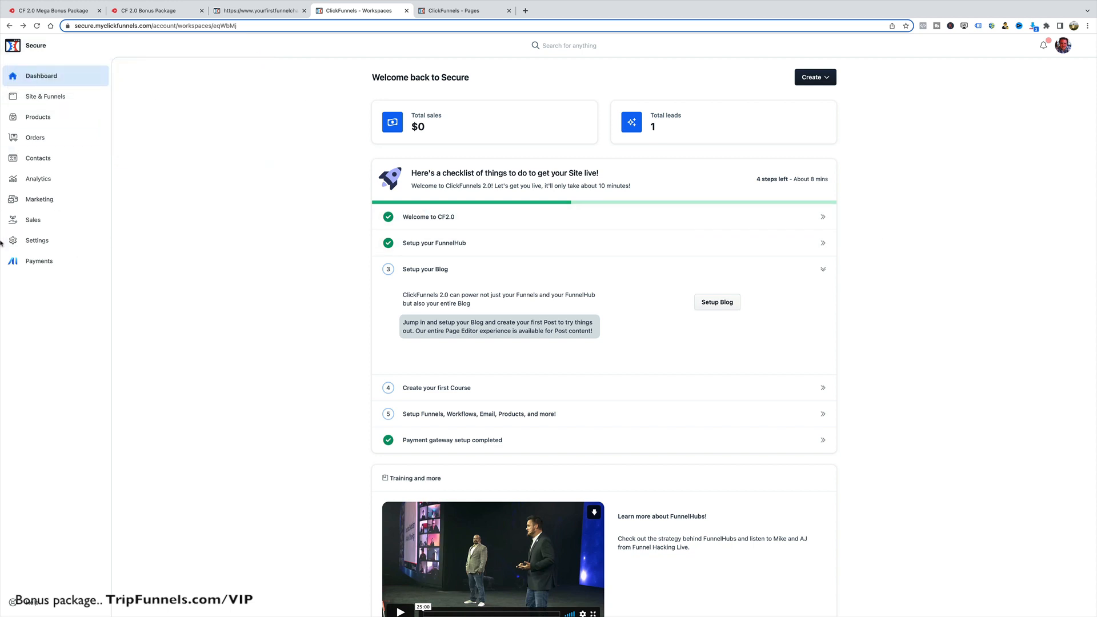
pyautogui.click(1062, 47)
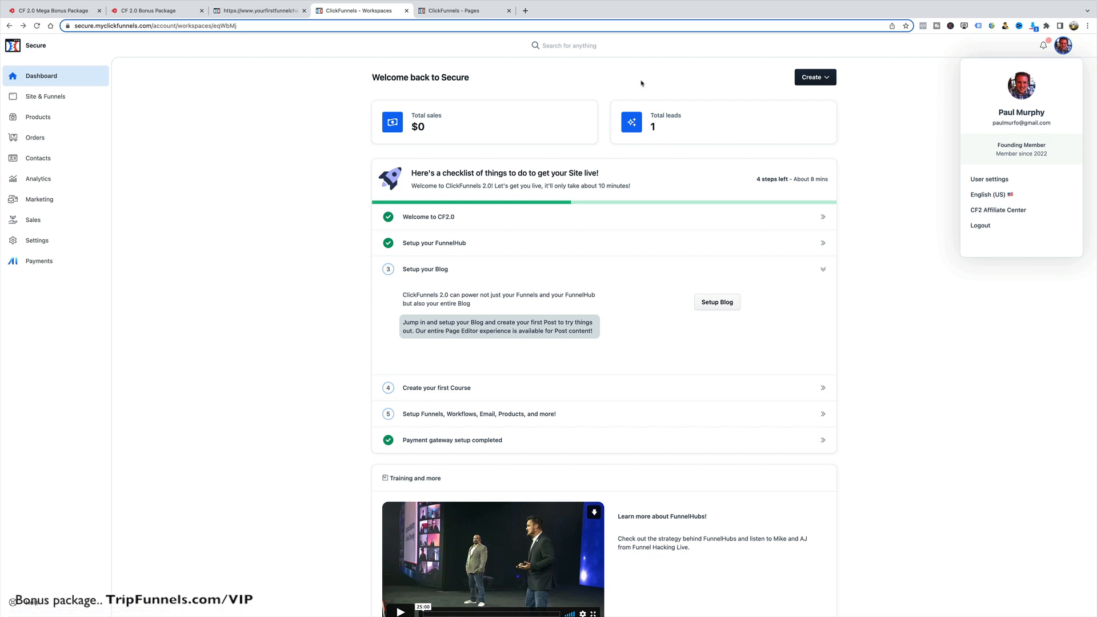
# - Open the CF 2.0 Bonus Package page and review the 24 Hour Ranking System and Unlimited Weekly Group Coaching offers
pyautogui.click(291, 16)
pyautogui.click(177, 15)
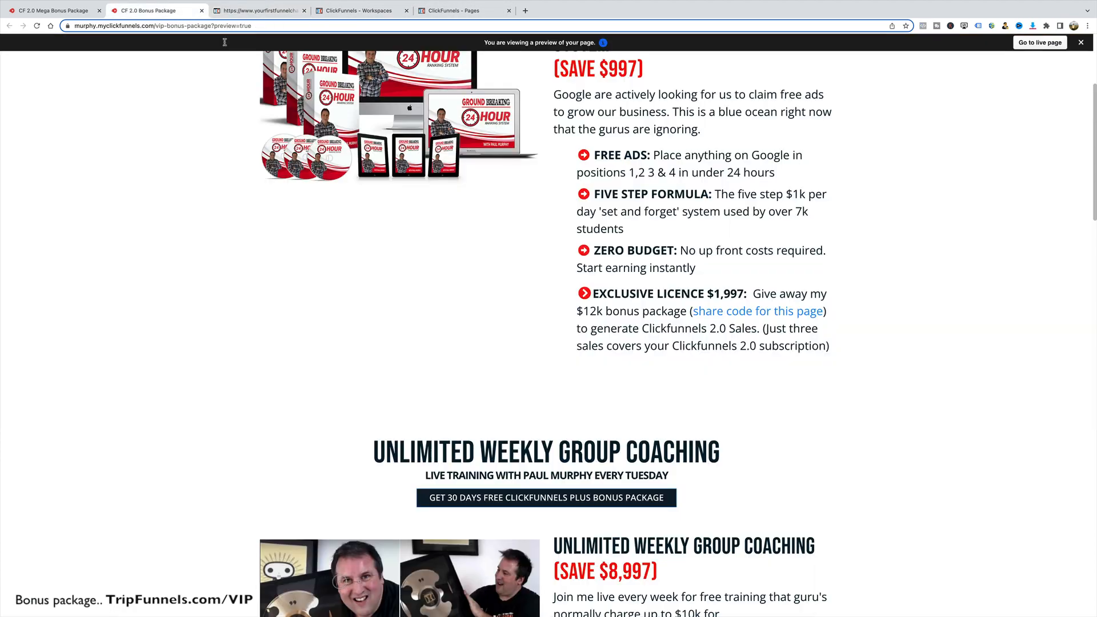
pyautogui.scroll(4, 530, 219)
pyautogui.scroll(-4, 531, 219)
pyautogui.scroll(4, 531, 219)
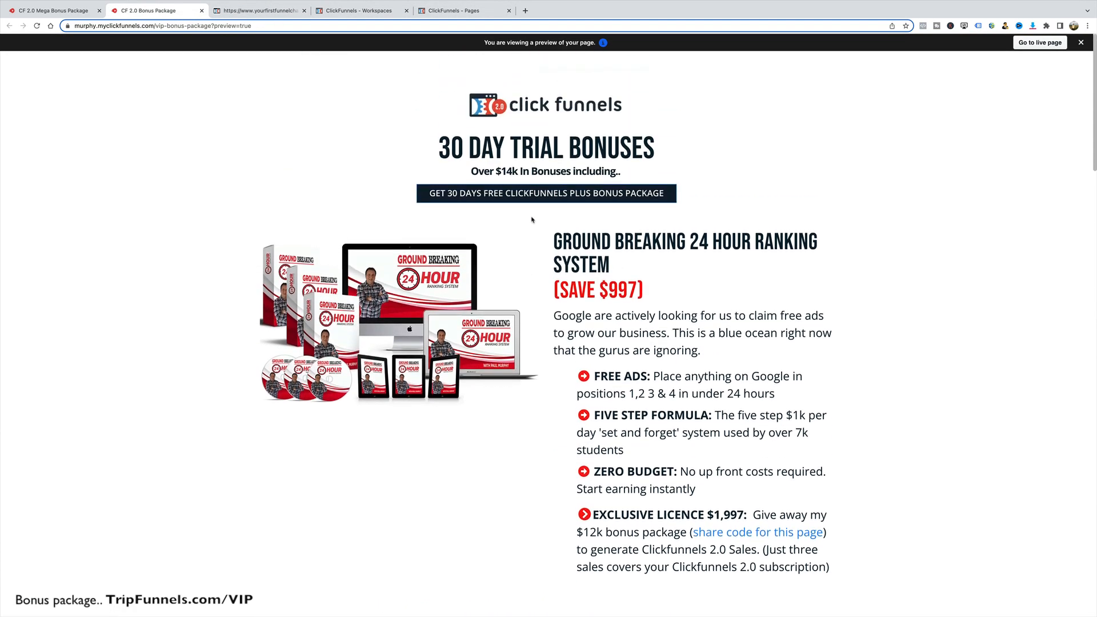
pyautogui.scroll(-5, 532, 219)
pyautogui.scroll(-4, 532, 220)
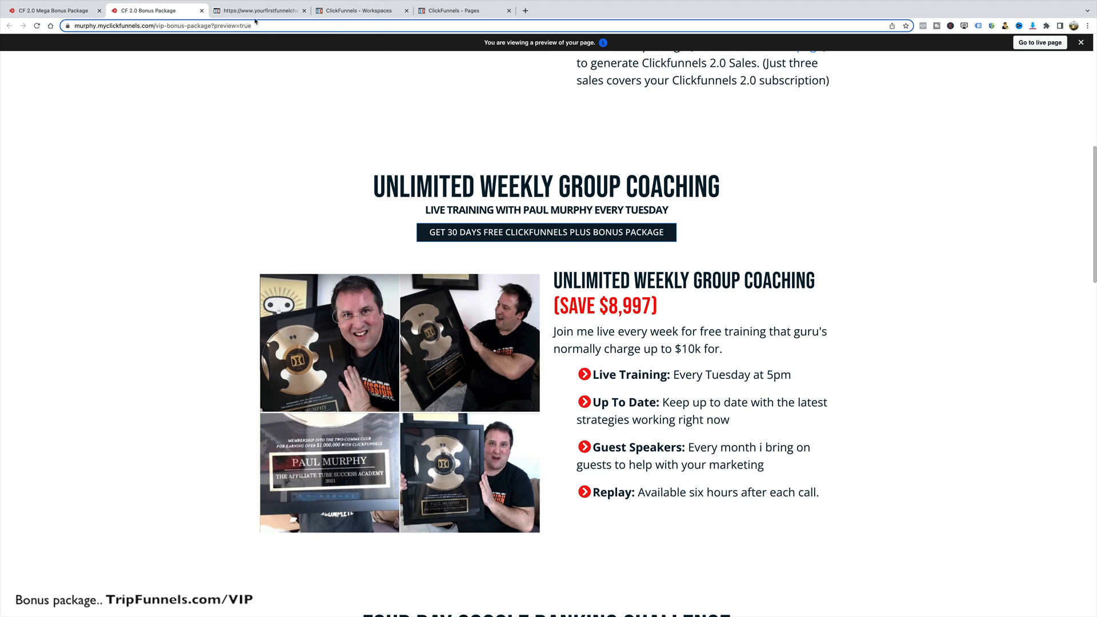
# - Go back to the Secure workspace dashboard and dismiss the open account menu
pyautogui.click(291, 11)
pyautogui.click(357, 11)
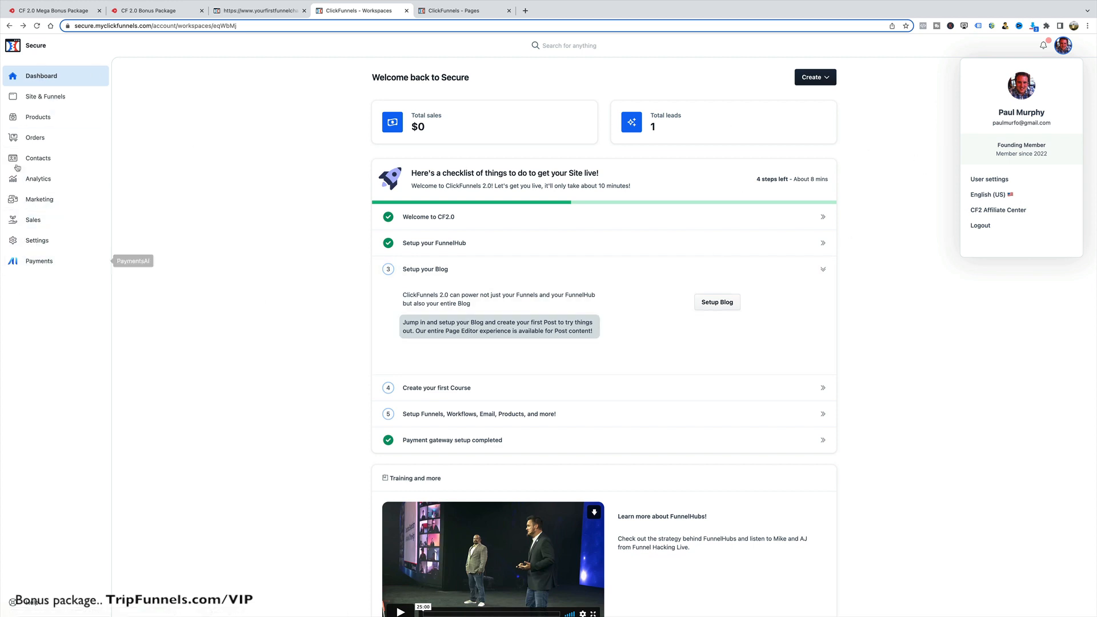
pyautogui.click(888, 291)
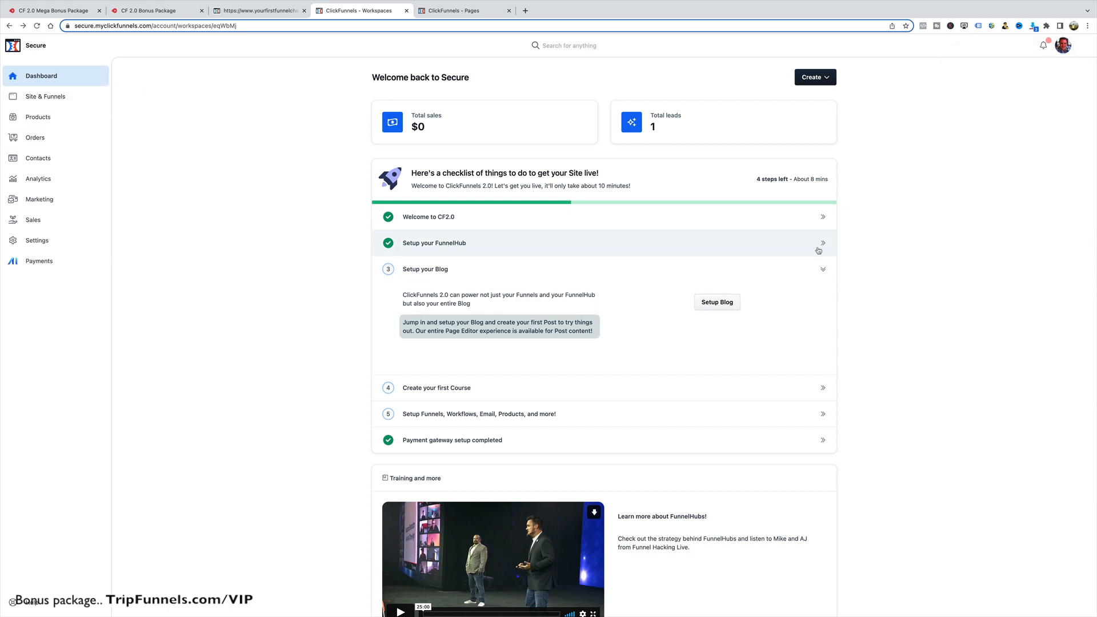
# - Try to open the FunnelHub setup and the blog setup from the Secure workspace checklist, returning to the dashboard after each
pyautogui.click(823, 243)
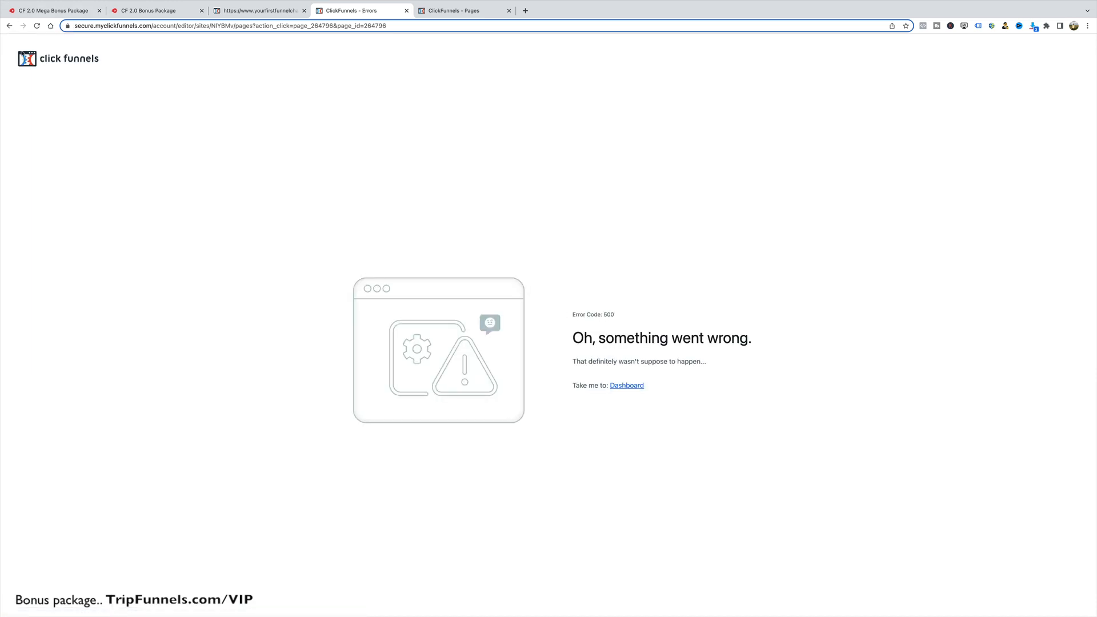
pyautogui.click(10, 26)
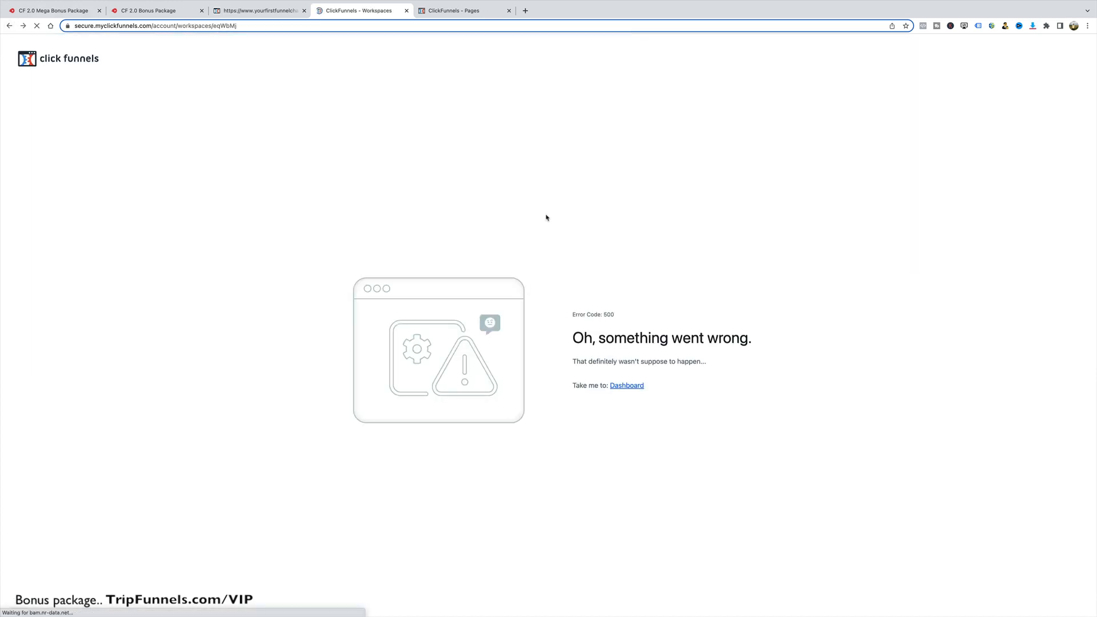
pyautogui.scroll(-1, 721, 256)
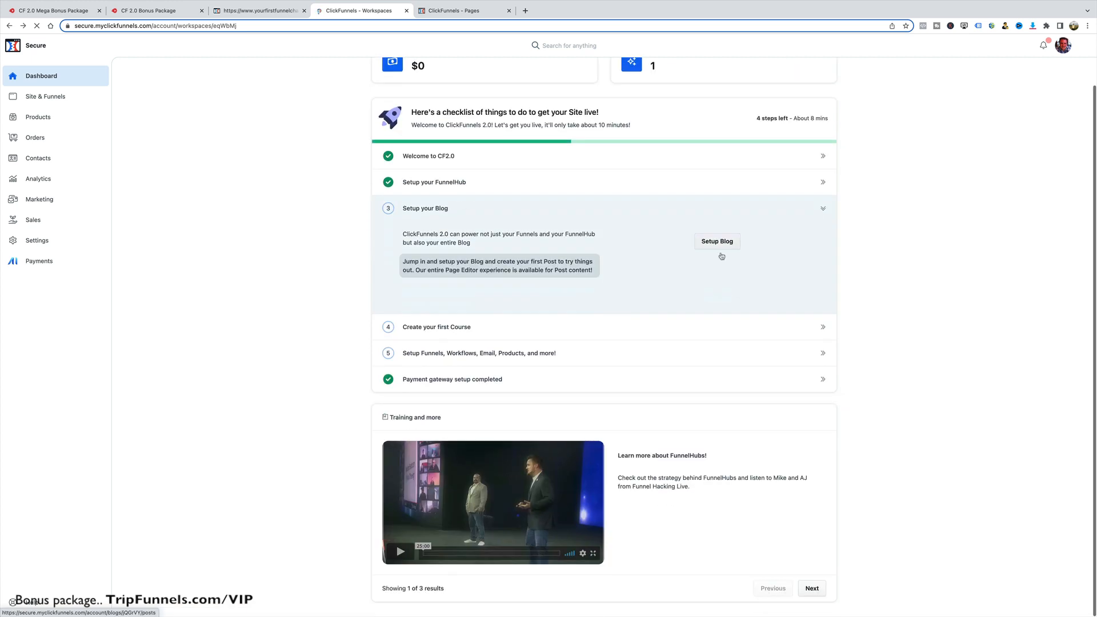
pyautogui.scroll(1, 724, 264)
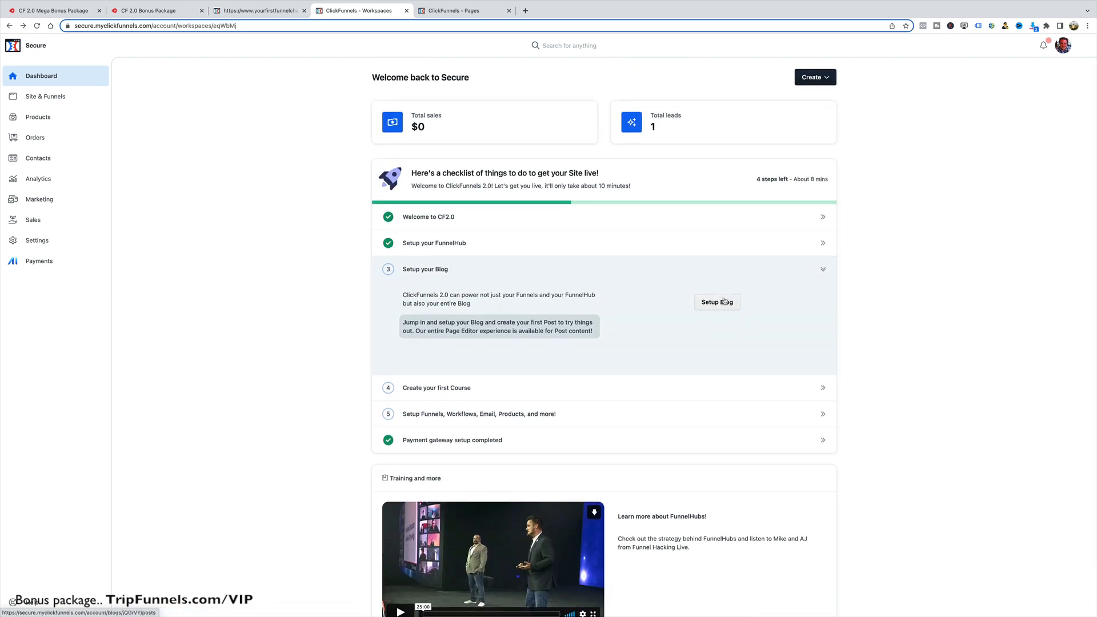
pyautogui.click(724, 304)
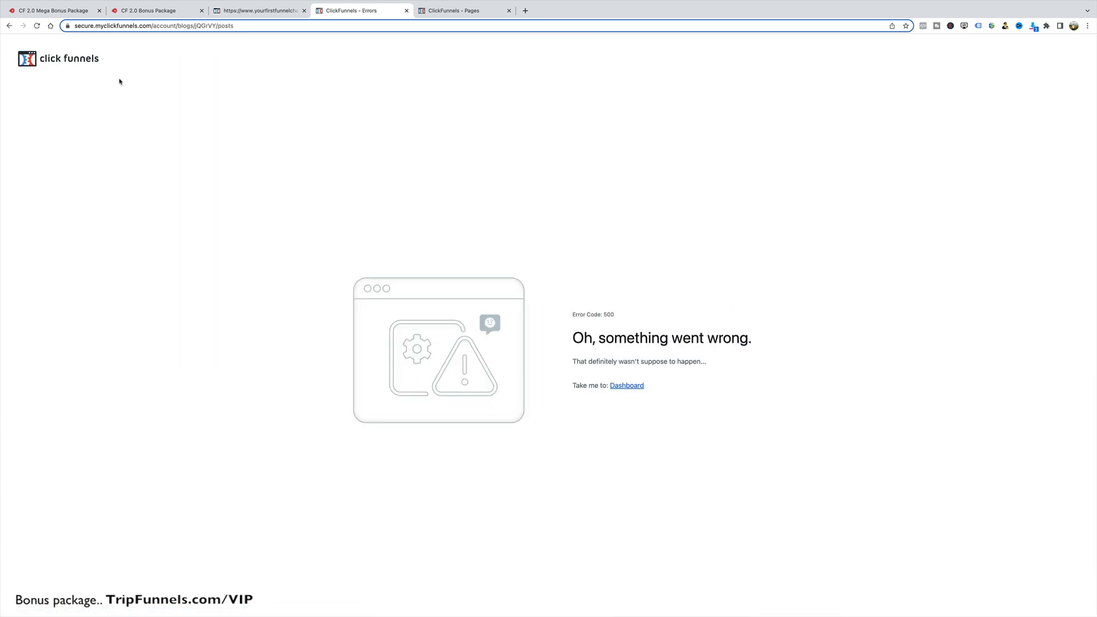
pyautogui.click(9, 26)
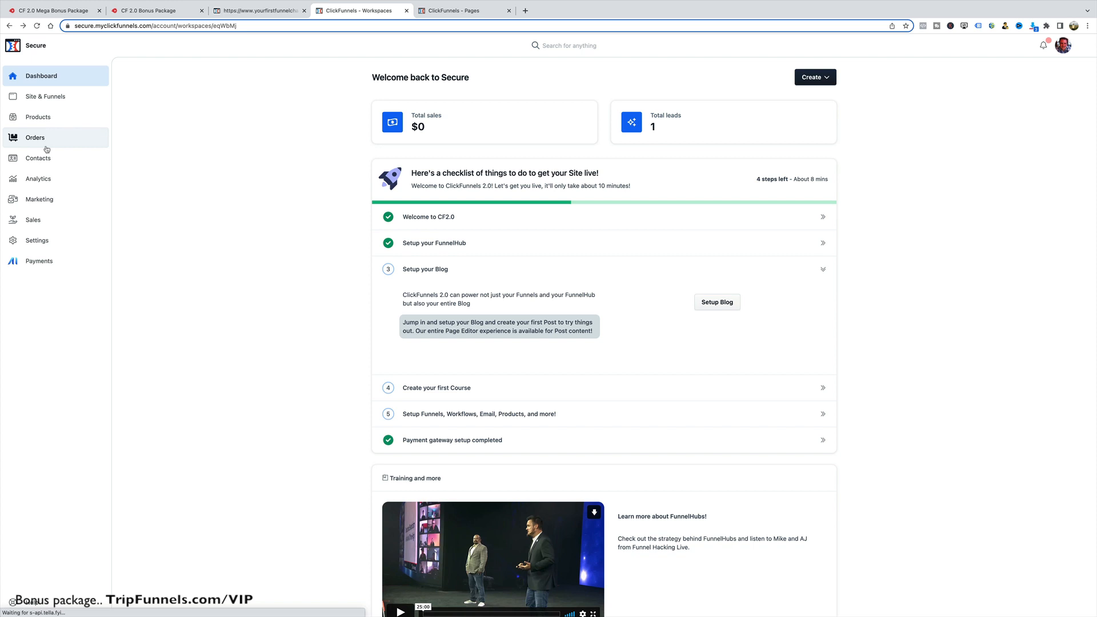
# - Open the team settings from the workspace switcher and show the team's list of workspaces
pyautogui.click(45, 47)
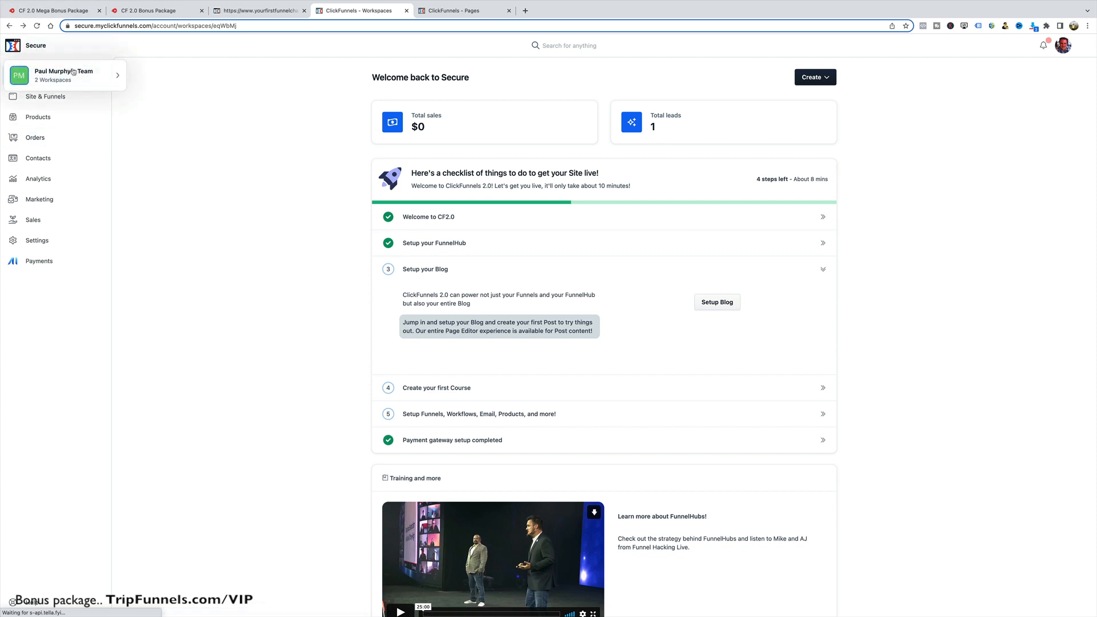
pyautogui.moveTo(78, 78)
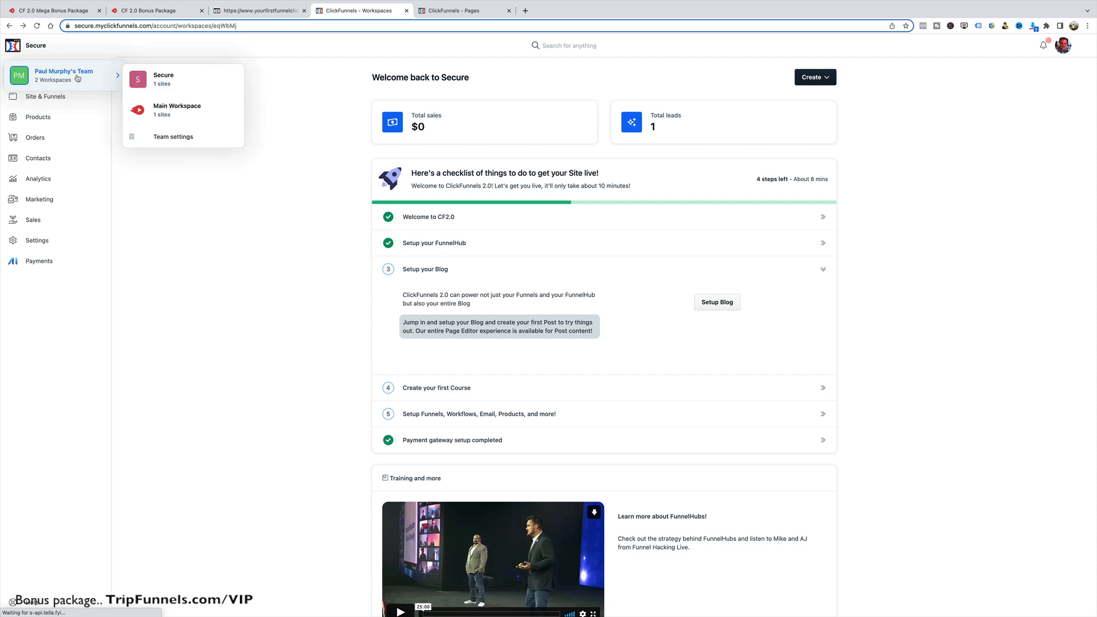
pyautogui.click(169, 143)
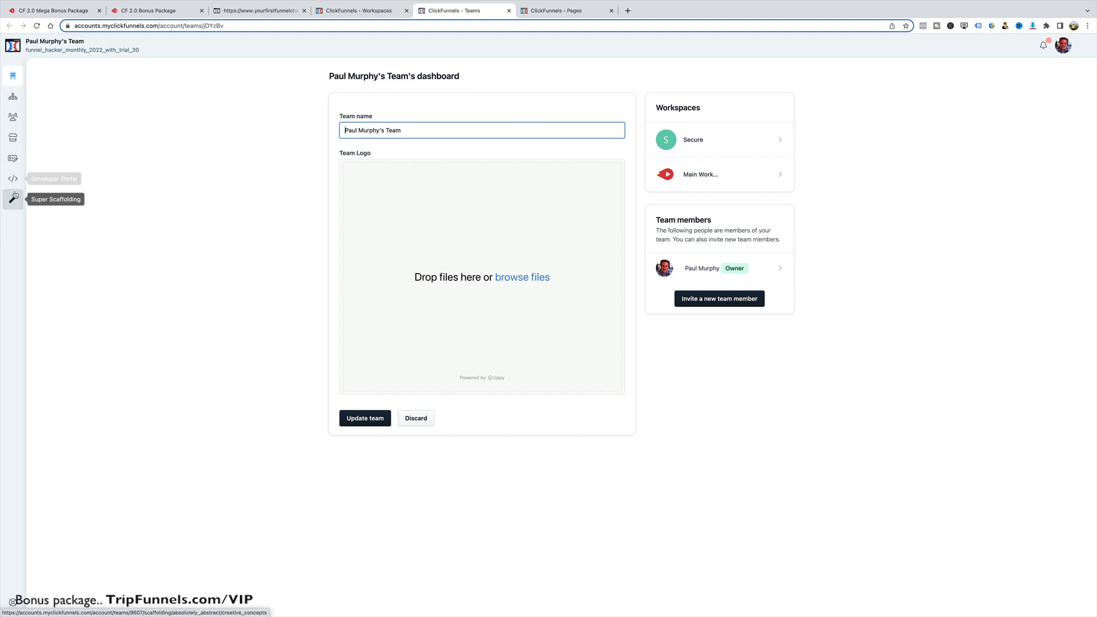
pyautogui.click(13, 98)
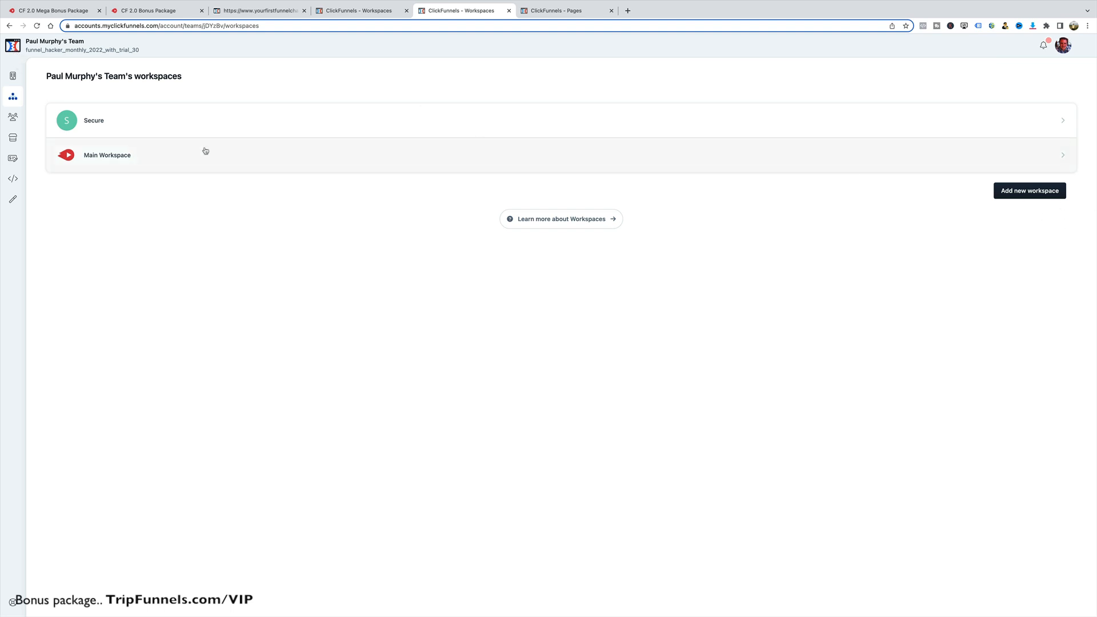
# - Switch to the Main Workspace dashboard through the team's workspace switcher
pyautogui.click(13, 45)
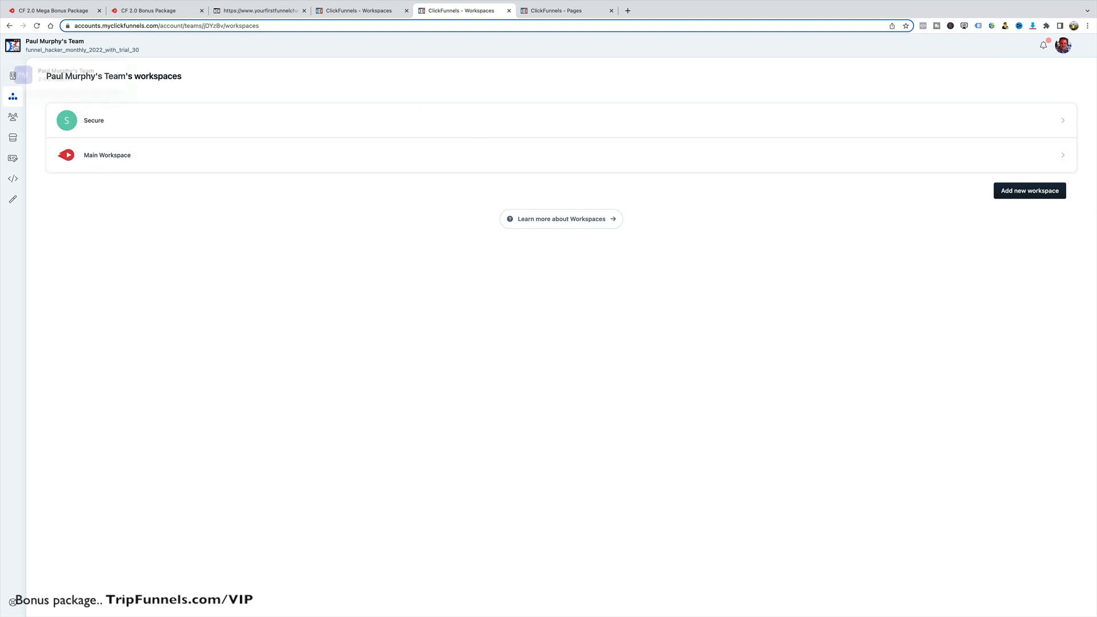
pyautogui.click(35, 70)
pyautogui.click(175, 107)
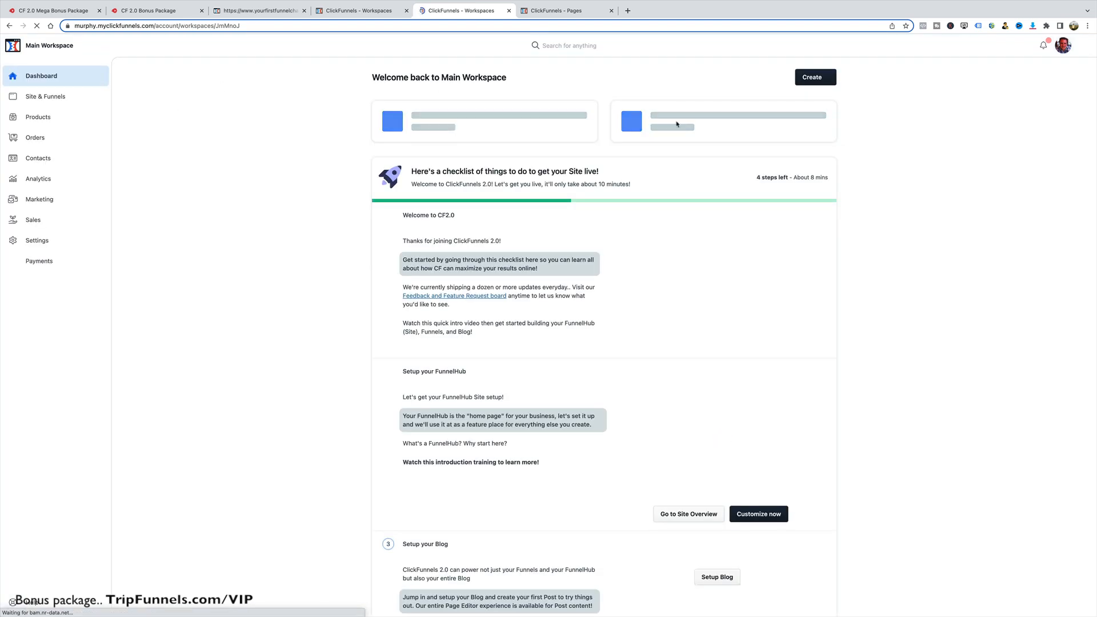
# - Start customizing the FunnelHub from the Main Workspace checklist and load the Home page theme page in the site editor
pyautogui.scroll(-2, 759, 324)
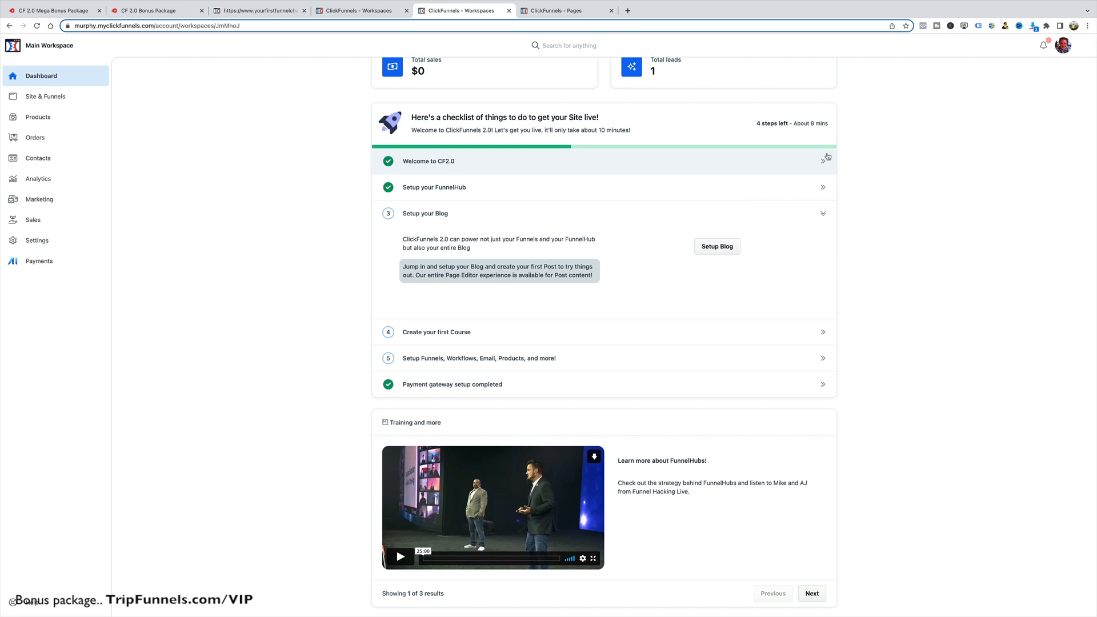
pyautogui.click(826, 187)
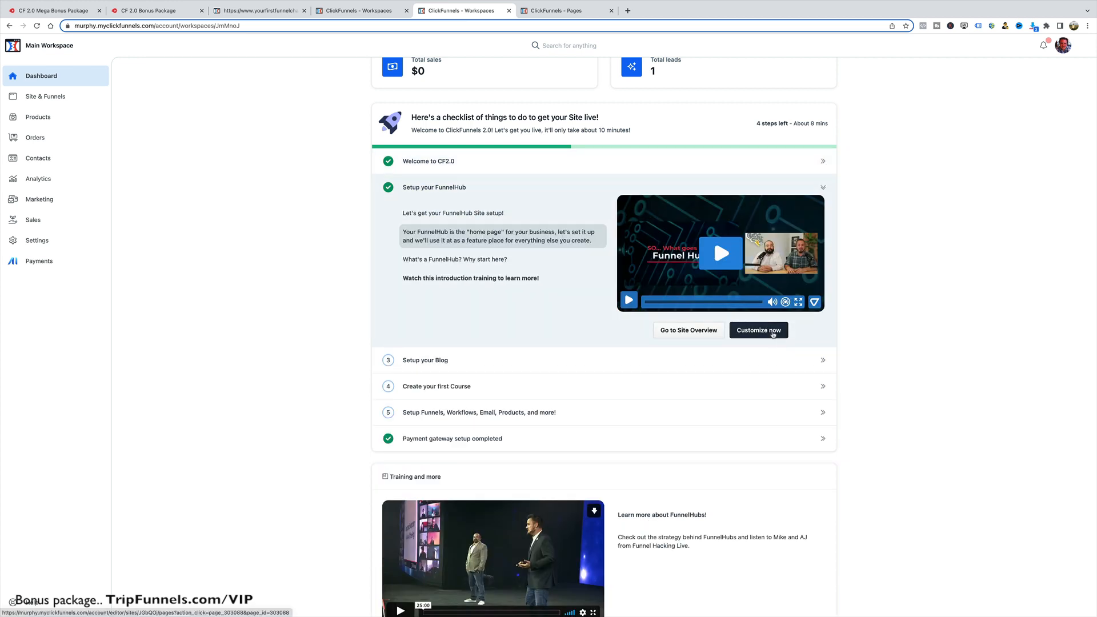
pyautogui.click(773, 333)
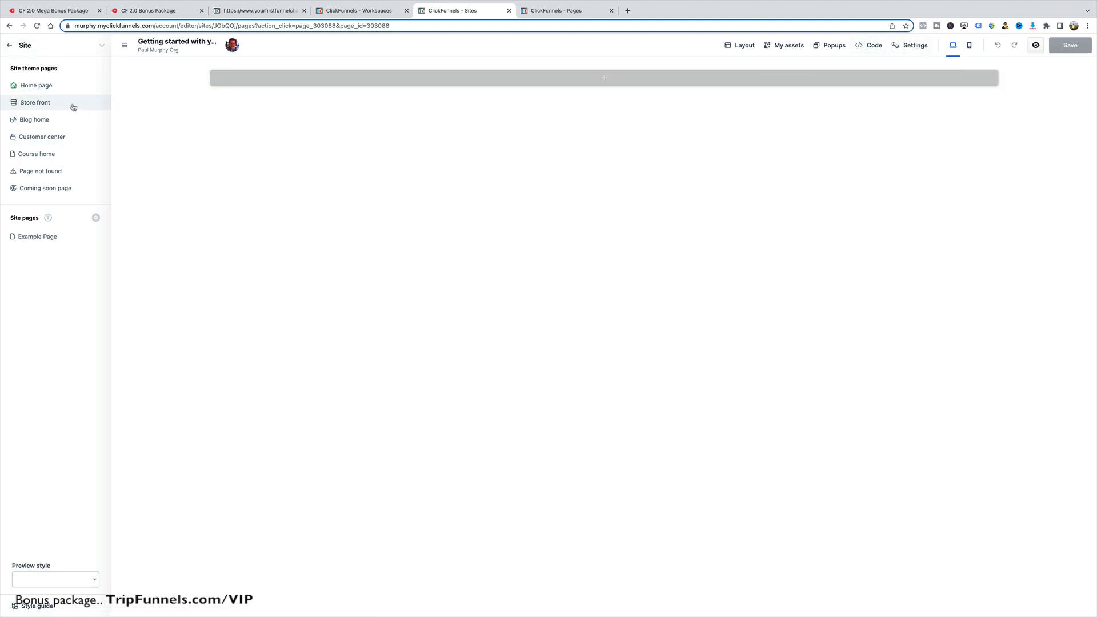
pyautogui.click(41, 88)
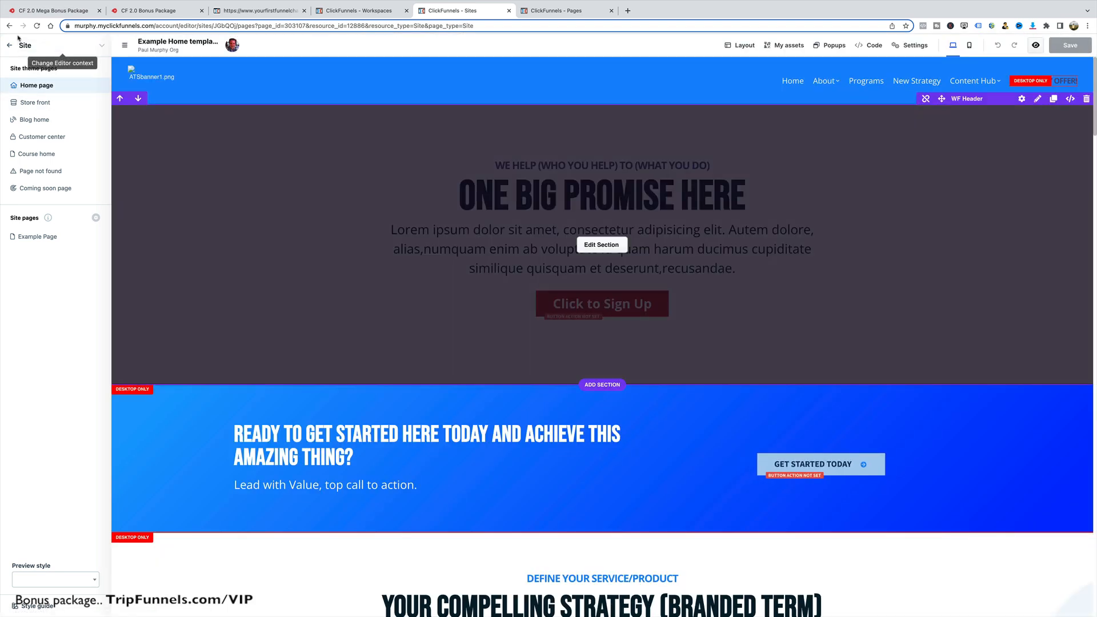
# - Leave the site editor, reopen the Main Workspace dashboard and expand its Setup your FunnelHub checklist item
pyautogui.click(10, 45)
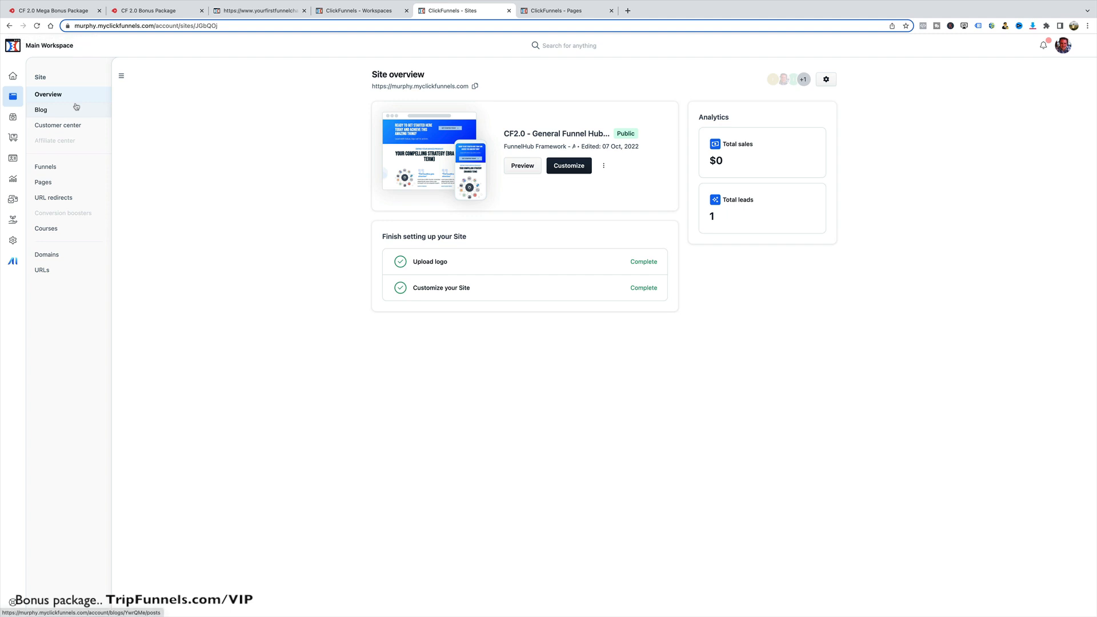
pyautogui.click(28, 47)
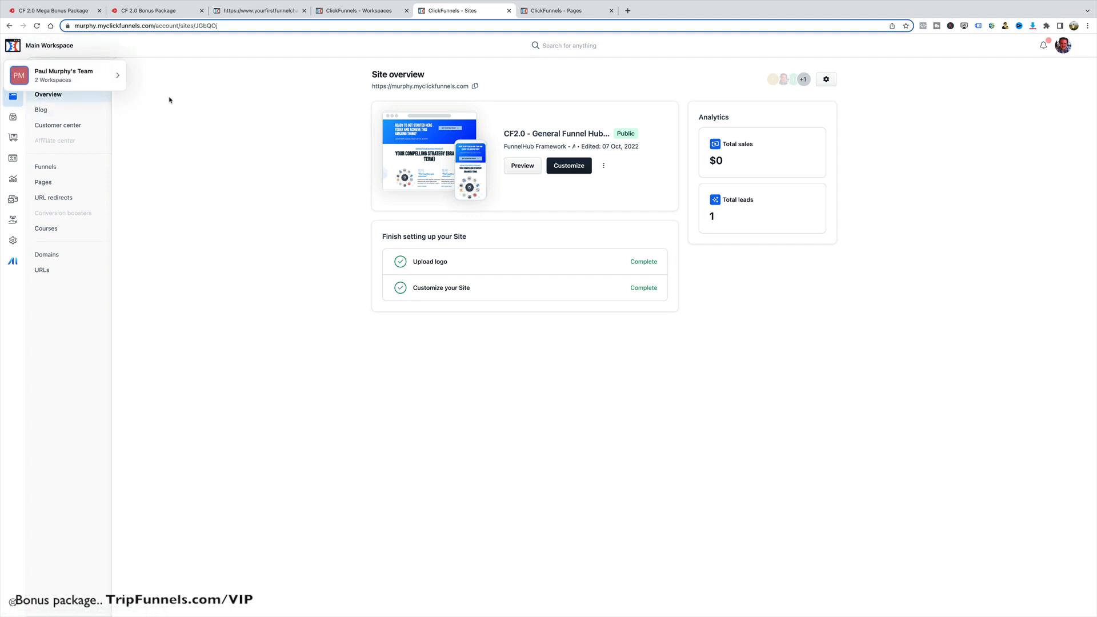
pyautogui.moveTo(112, 79)
pyautogui.click(181, 115)
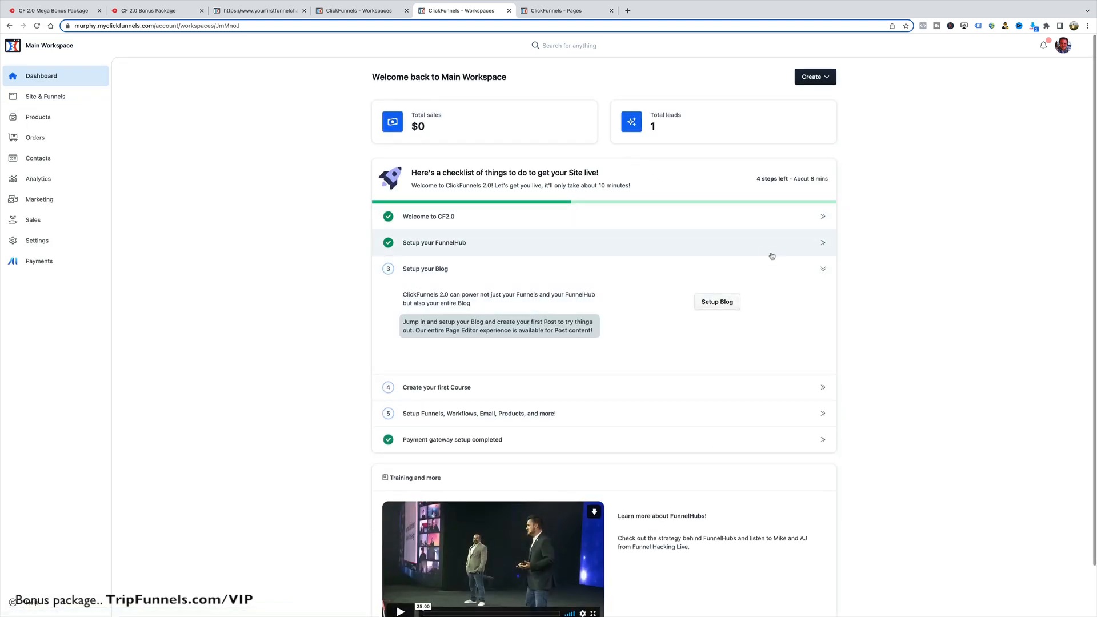
pyautogui.click(767, 247)
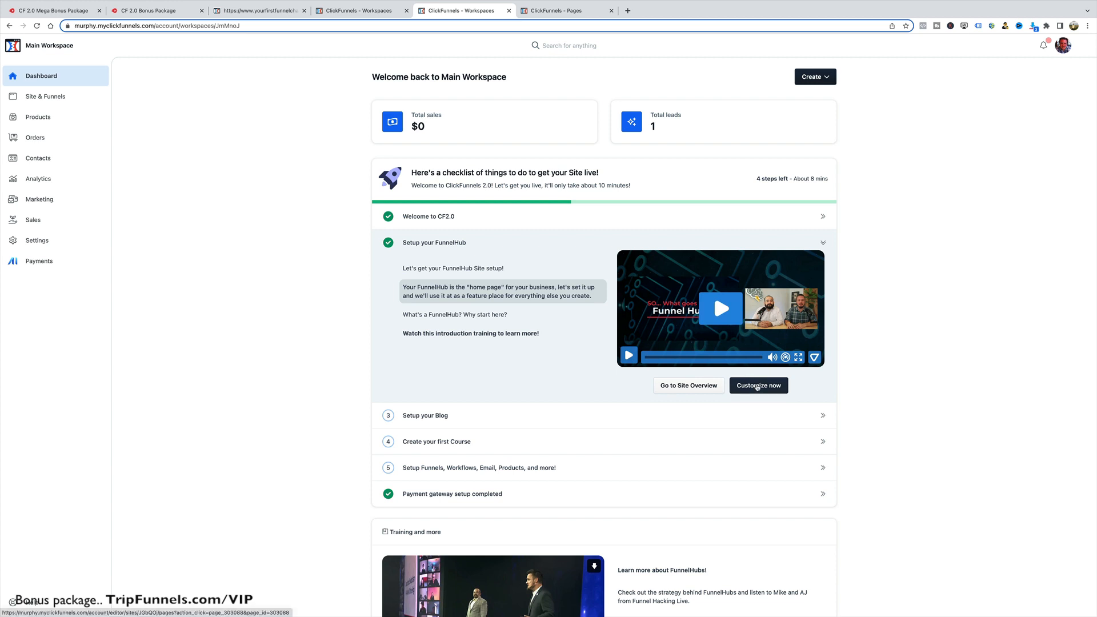
# - Start customizing the FunnelHub from the checklist, load the Home page and look through its template sections
pyautogui.click(757, 385)
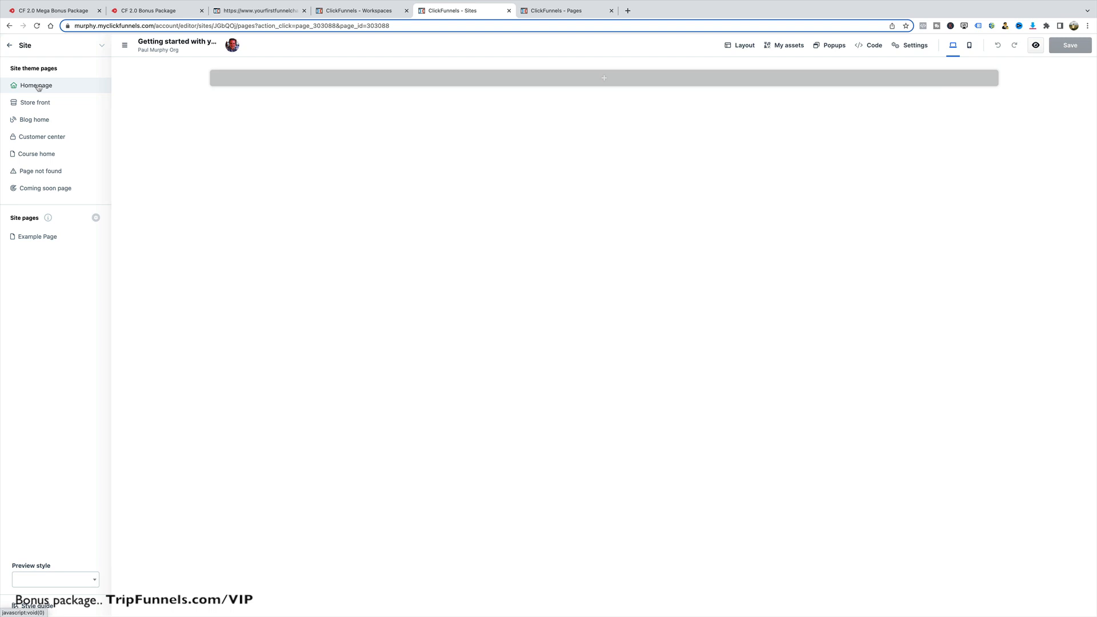
pyautogui.click(49, 88)
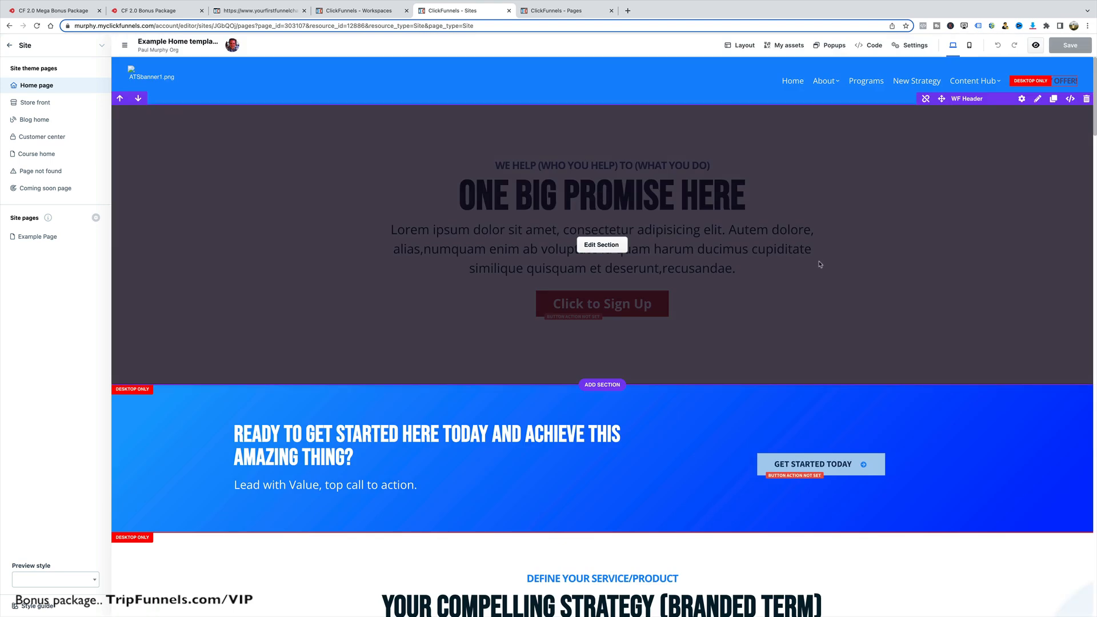
pyautogui.scroll(-20, 729, 258)
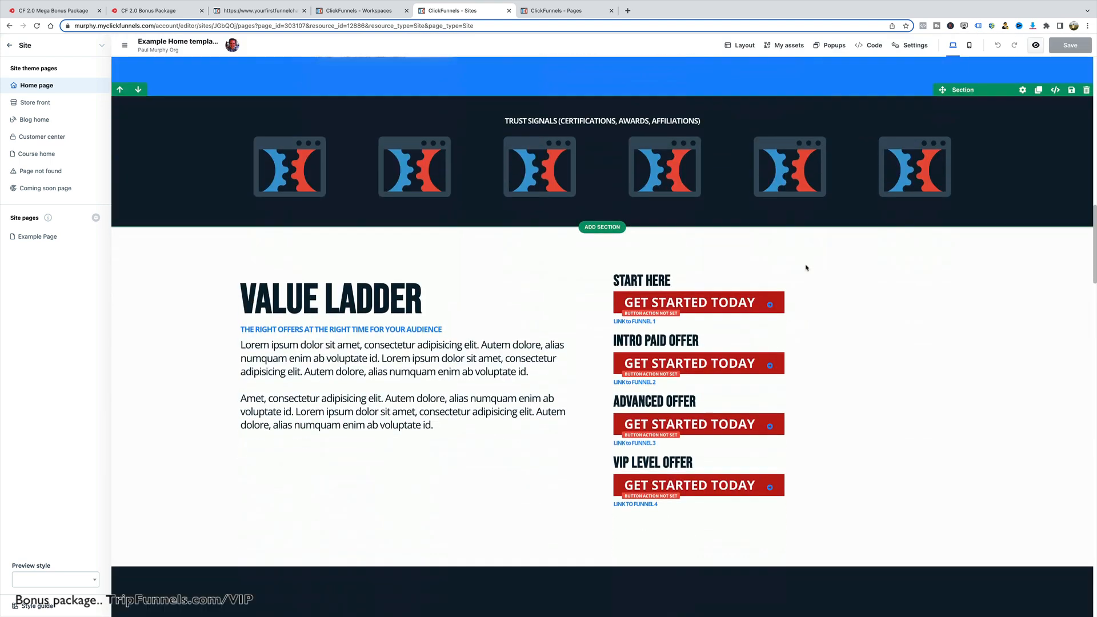
pyautogui.scroll(-5, 805, 269)
pyautogui.scroll(20, 803, 270)
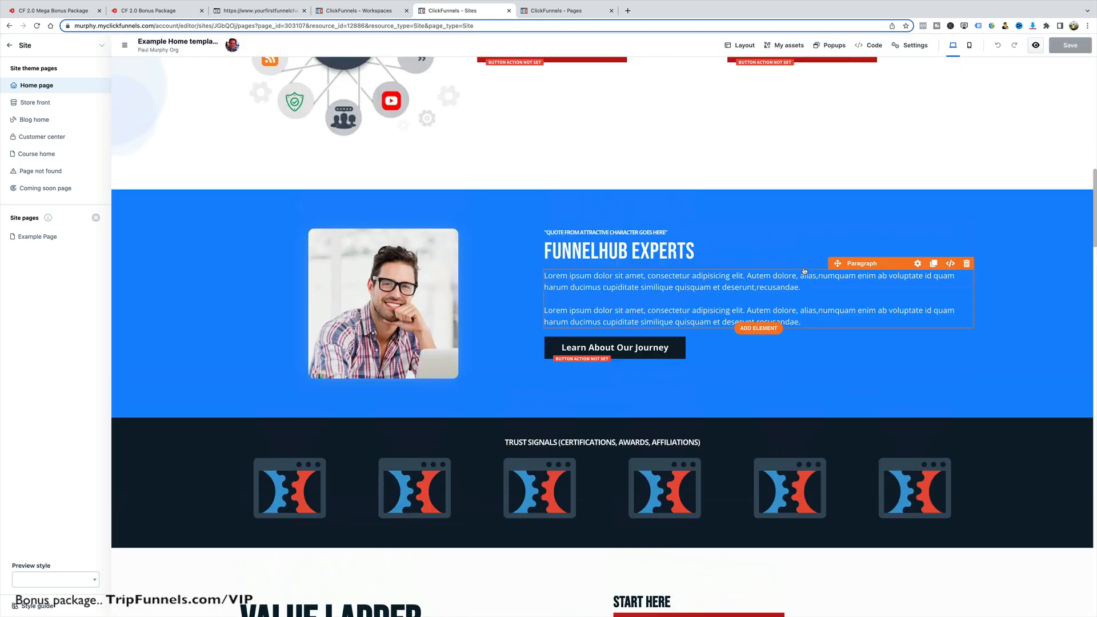
pyautogui.scroll(2, 802, 270)
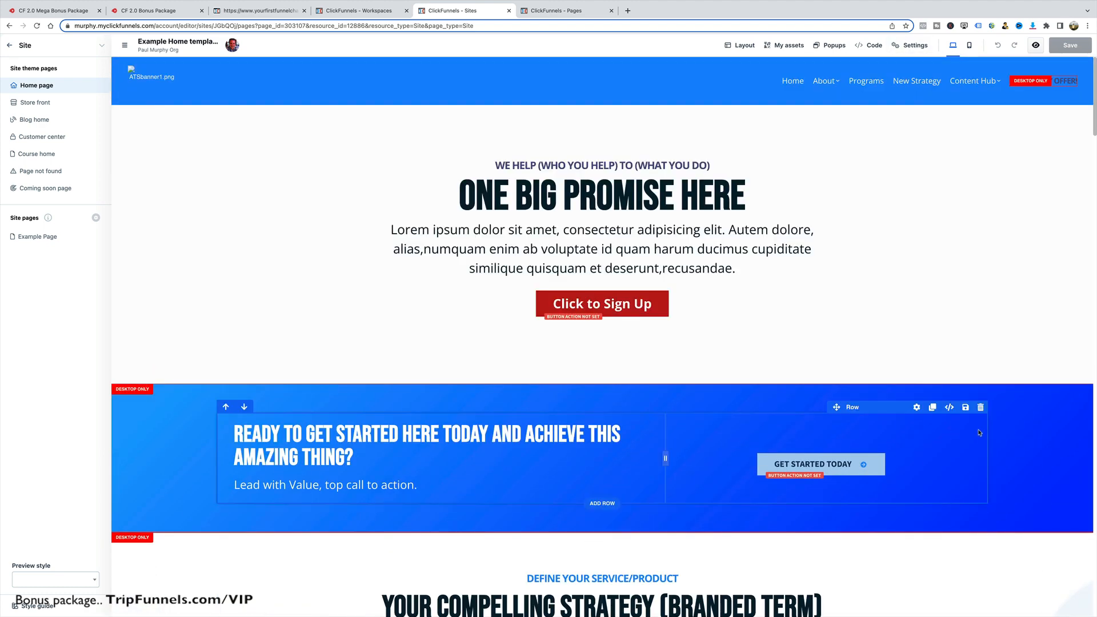
pyautogui.scroll(-2, 923, 394)
pyautogui.scroll(2, 937, 257)
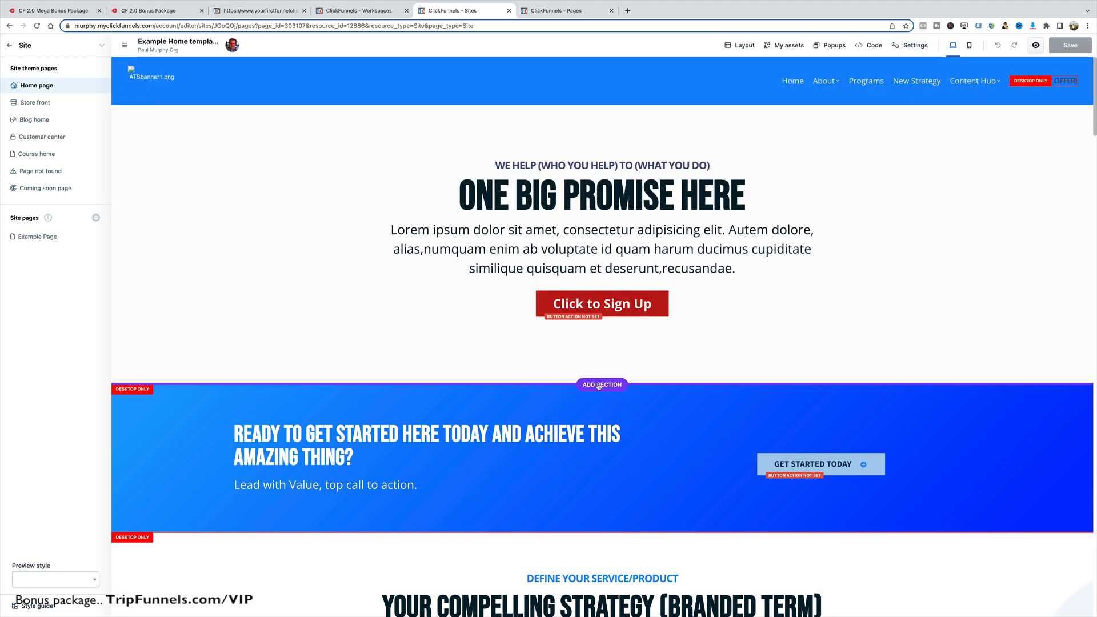
# - Open the section library from below the One Big Promise section and browse the blank, header, stack, footer and sub header designs
pyautogui.click(602, 385)
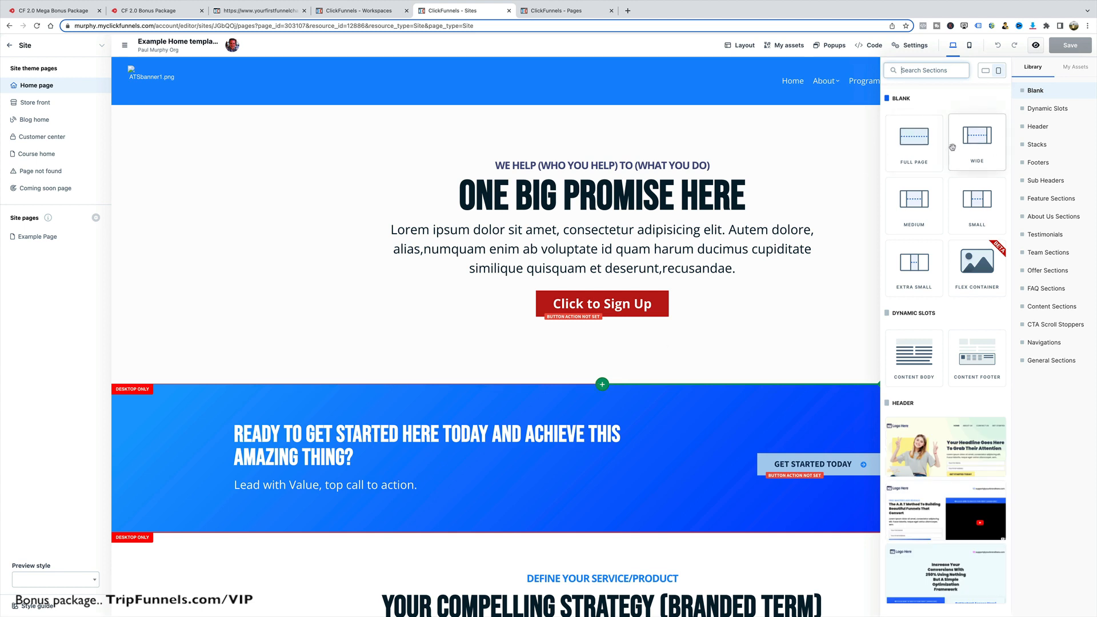
pyautogui.scroll(-1, 950, 219)
pyautogui.scroll(1, 942, 221)
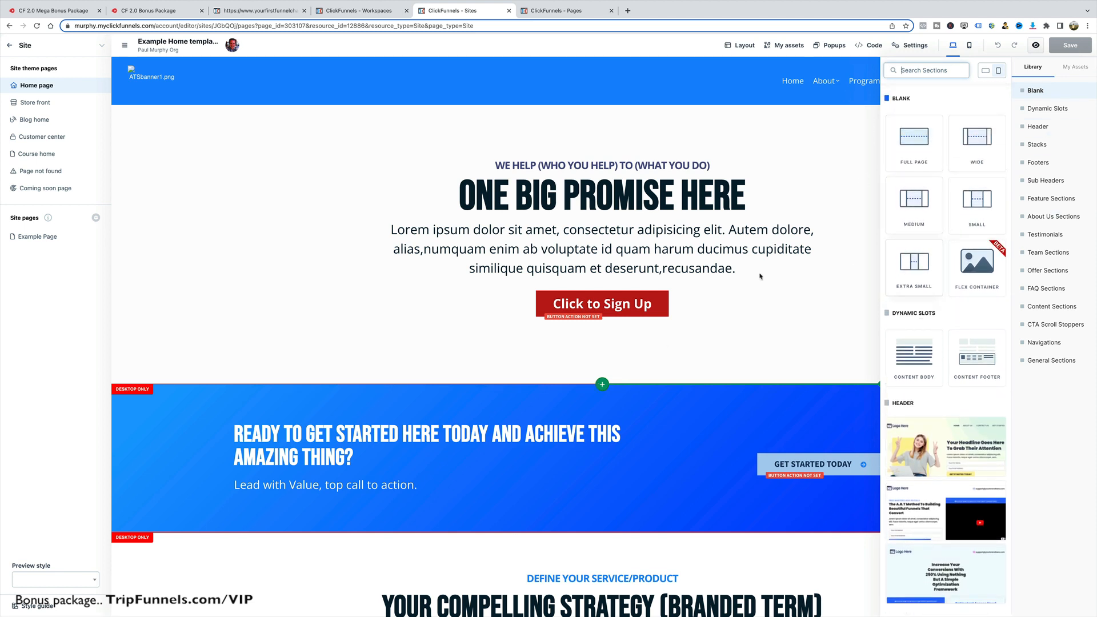
pyautogui.scroll(-4, 920, 266)
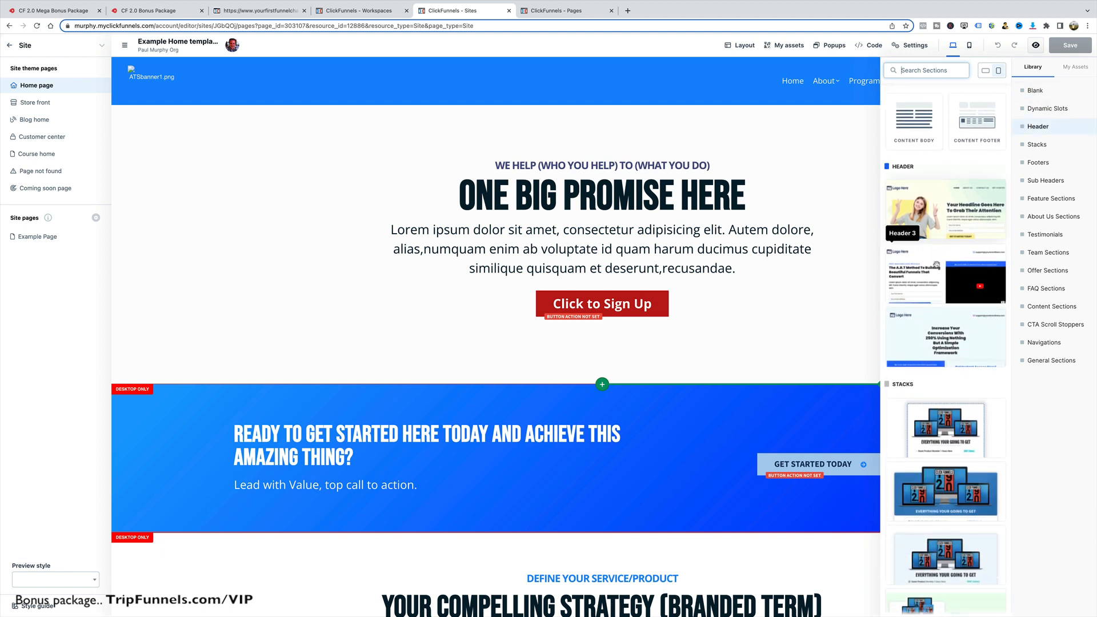
pyautogui.scroll(-2, 948, 308)
pyautogui.scroll(-15, 950, 307)
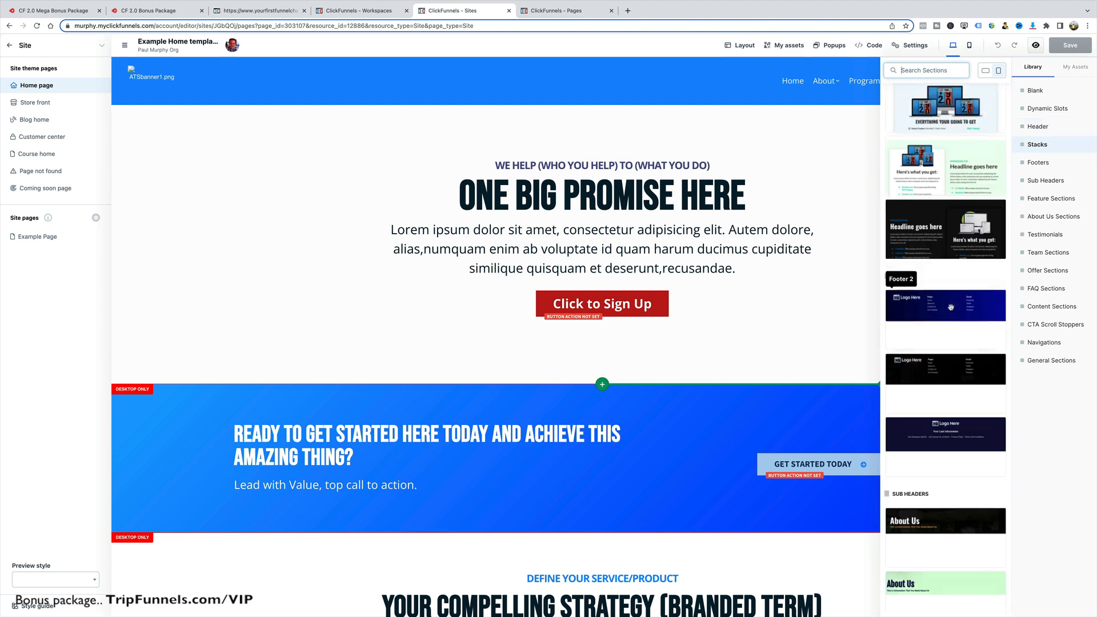
pyautogui.scroll(-8, 948, 270)
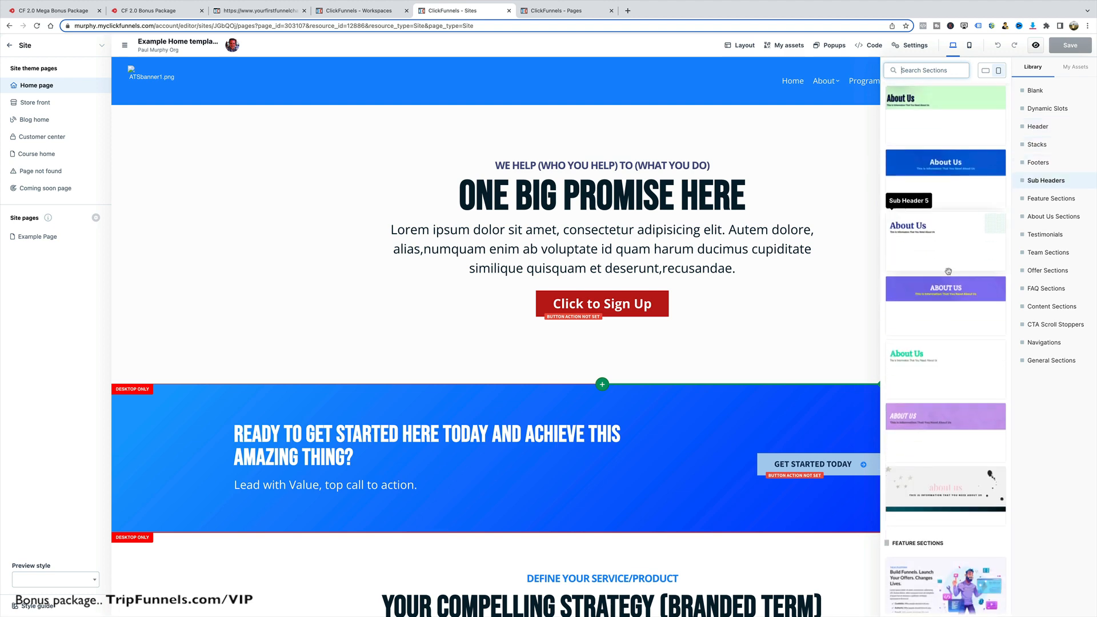
# - Browse the library's Feature Sections, About Us Sections, Dynamic Slots, Header, Stacks, Footers and Sub Headers categories
pyautogui.click(1062, 200)
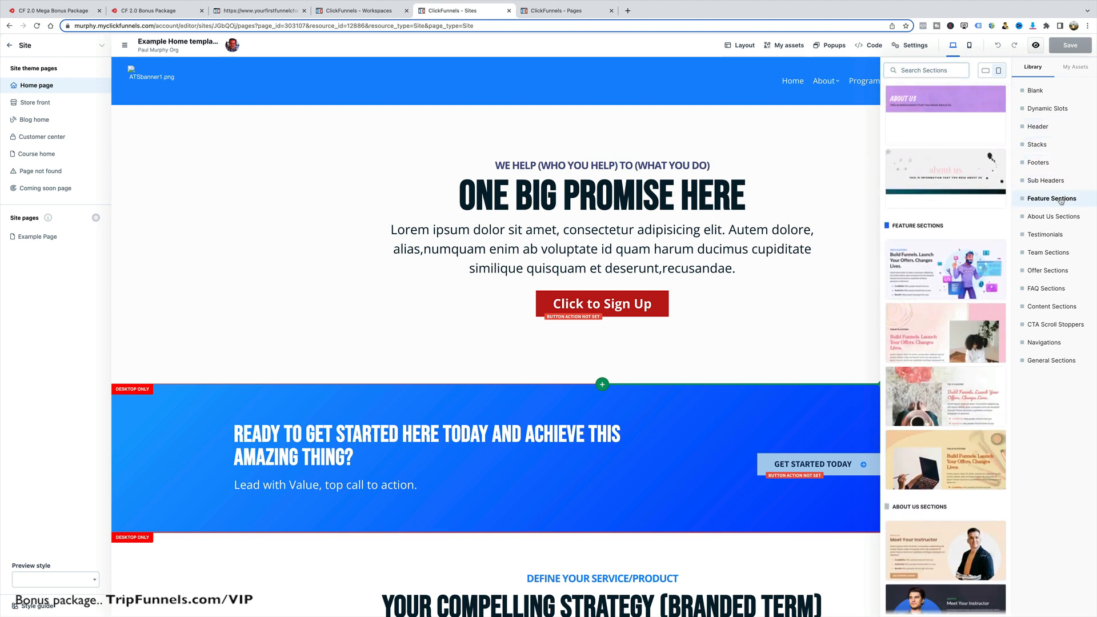
pyautogui.click(1054, 217)
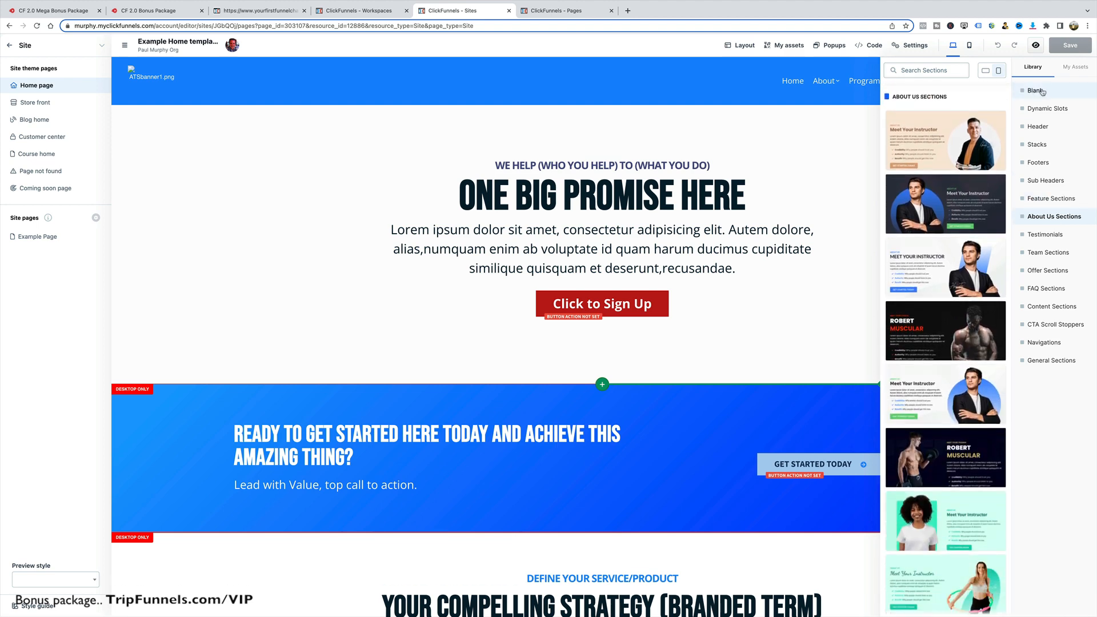
pyautogui.click(1049, 109)
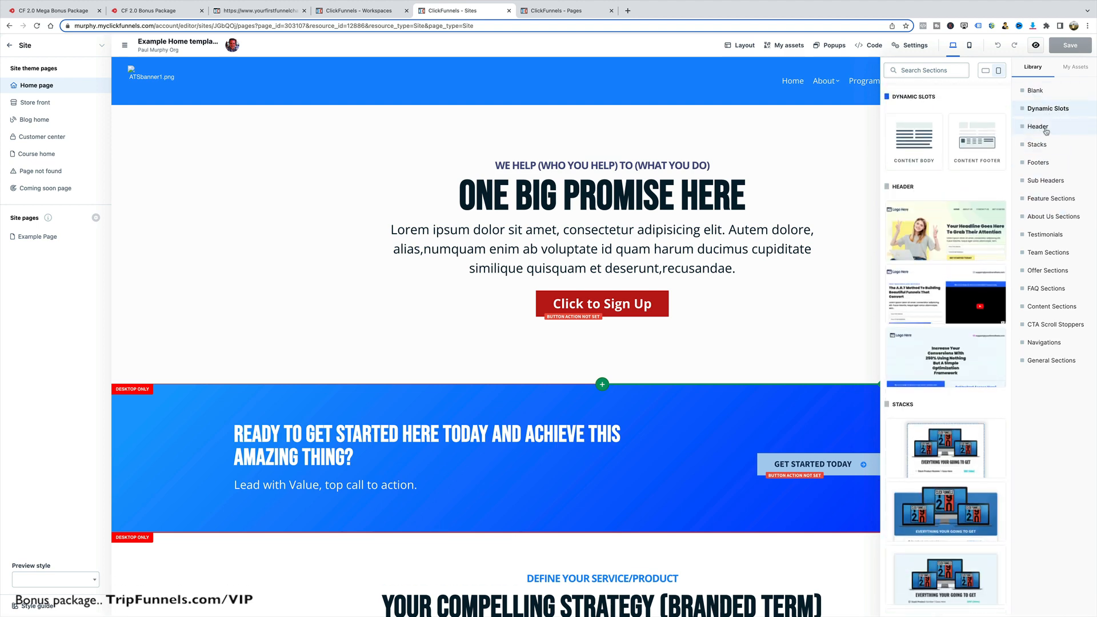
pyautogui.click(1045, 129)
pyautogui.click(1041, 147)
pyautogui.click(1040, 164)
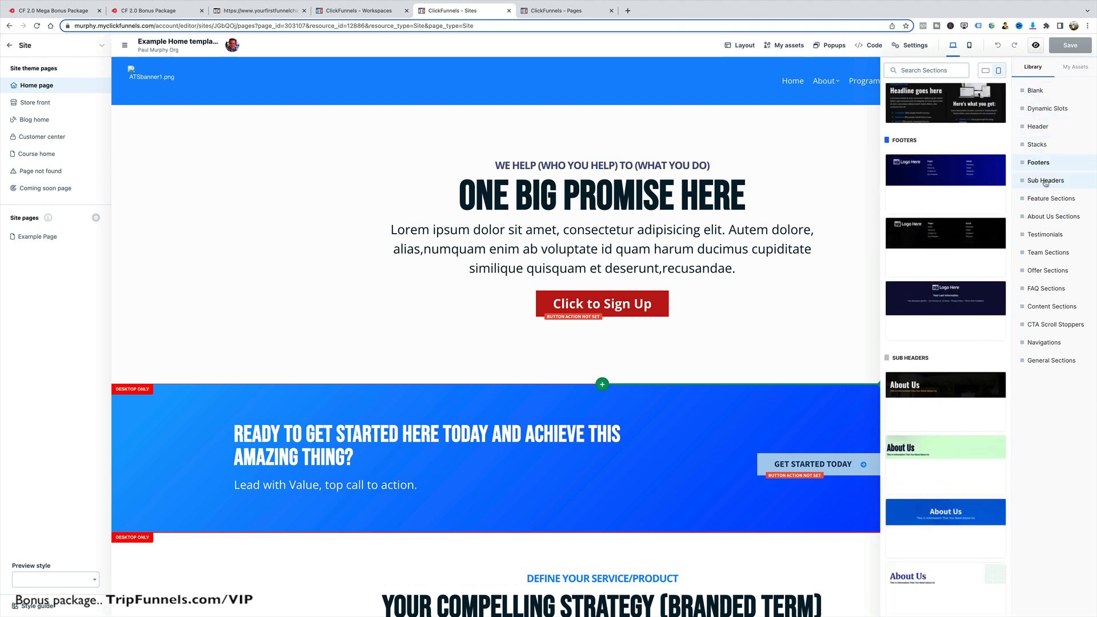
pyautogui.click(1045, 182)
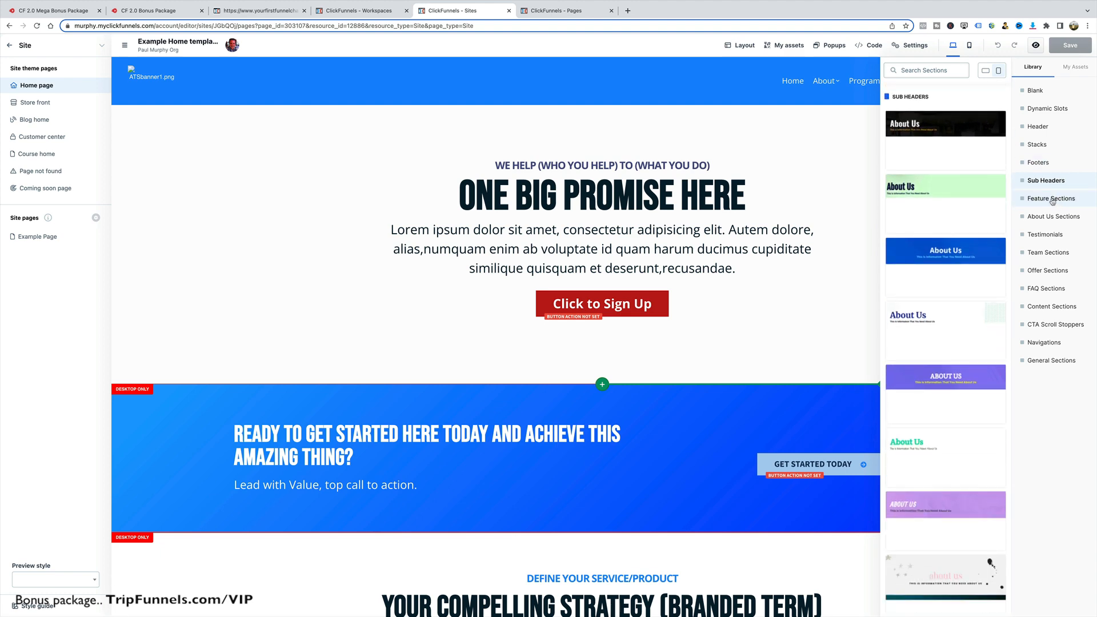
# - Insert Feature Section 2 from the Feature Sections category between the site header and the One Big Promise section
pyautogui.click(1054, 206)
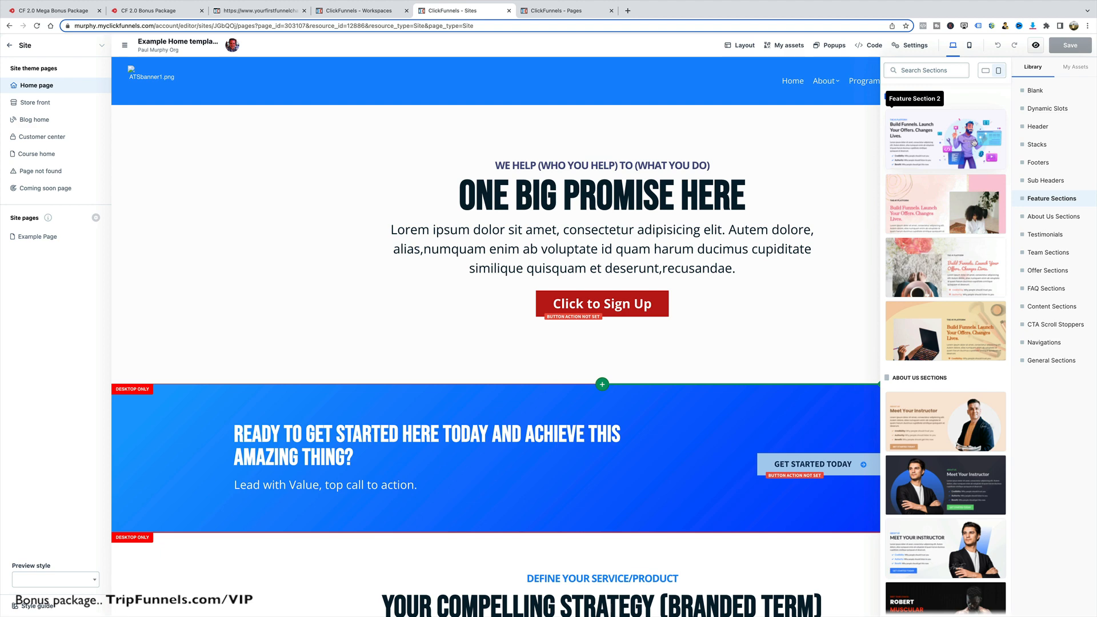
pyautogui.moveTo(974, 143); pyautogui.dragTo(599, 138)
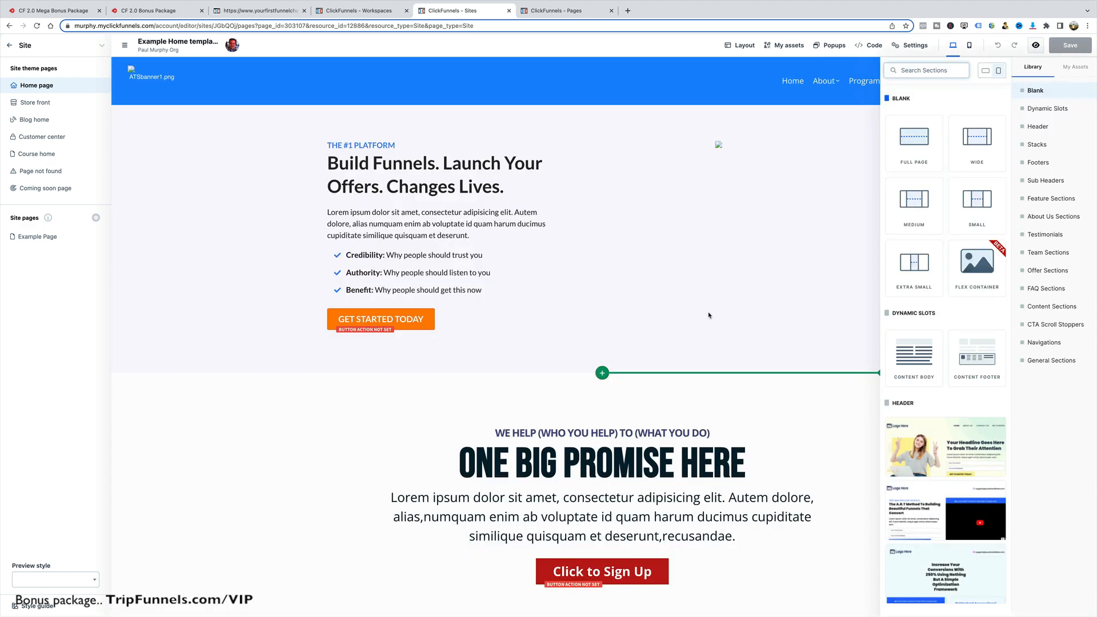
pyautogui.click(658, 310)
# - Review the Home page layout, check it in the mobile preview and return to the desktop view
pyautogui.scroll(-5, 724, 310)
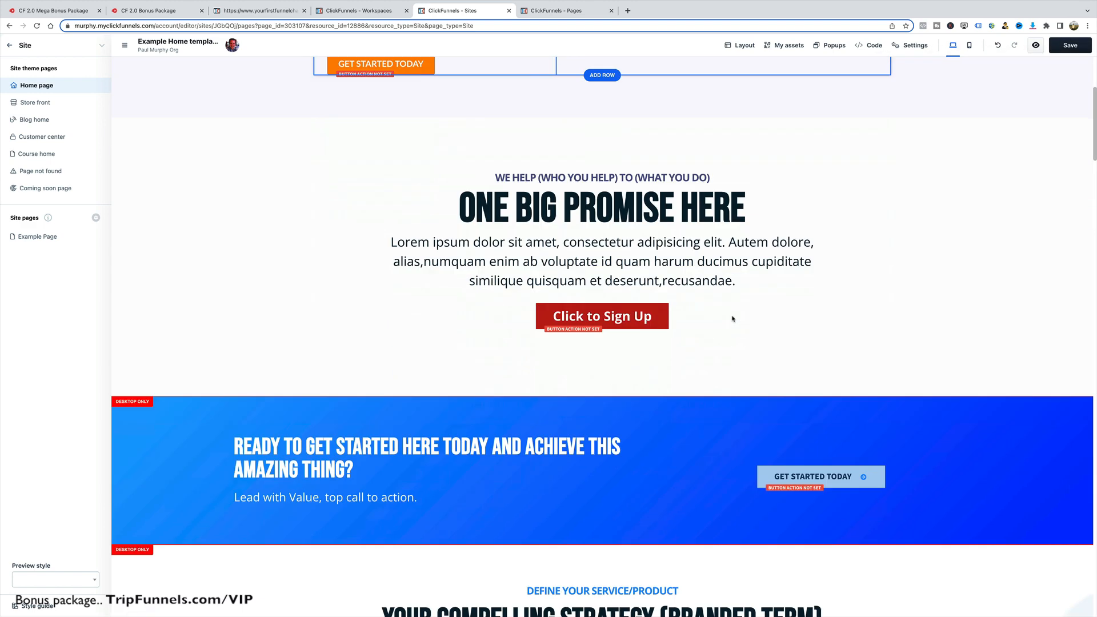
pyautogui.scroll(3, 729, 316)
pyautogui.scroll(-4, 822, 286)
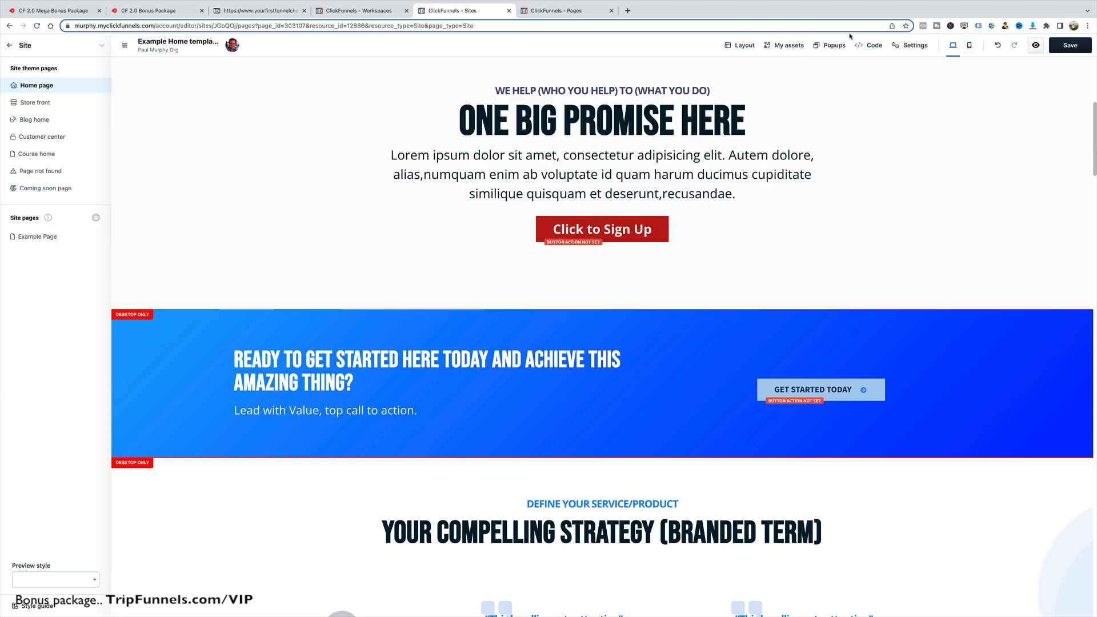
pyautogui.click(970, 47)
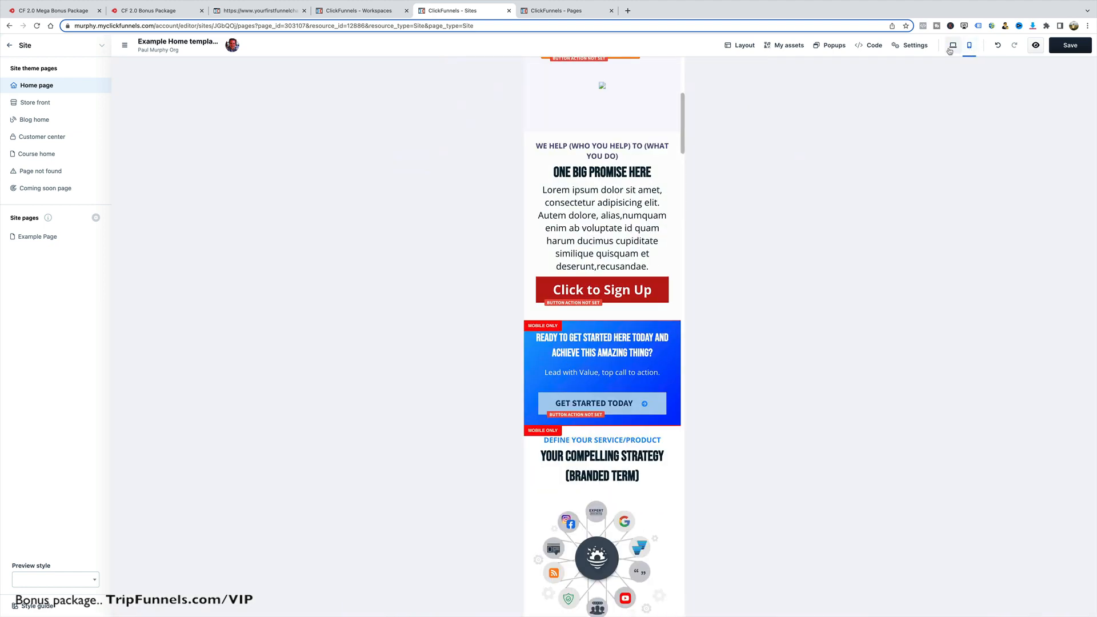
pyautogui.click(952, 45)
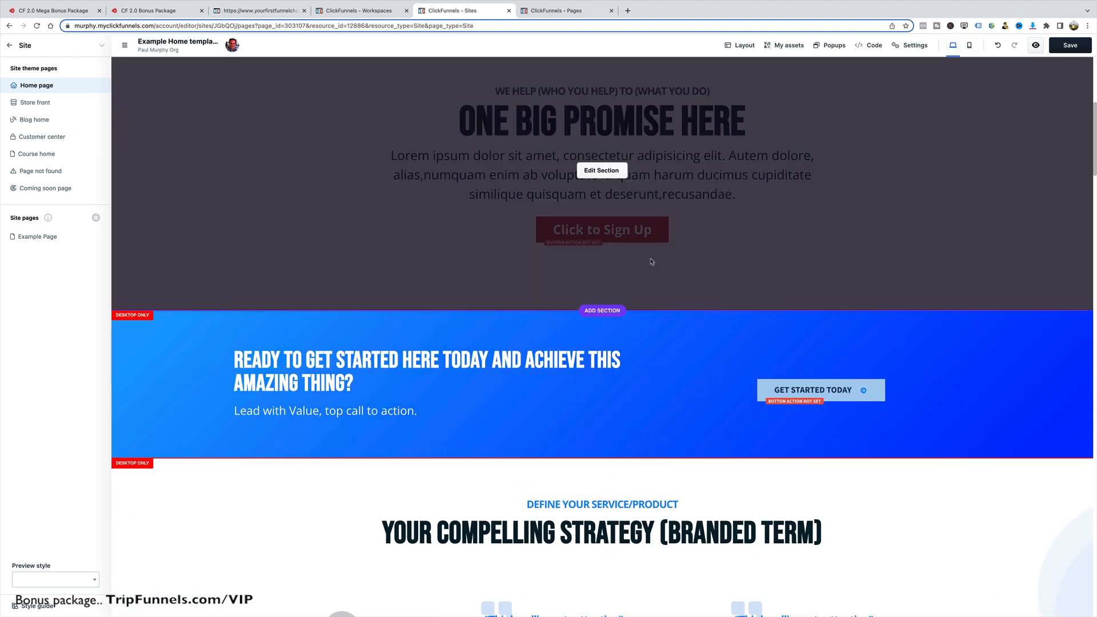
pyautogui.scroll(6, 657, 302)
pyautogui.scroll(-8, 657, 301)
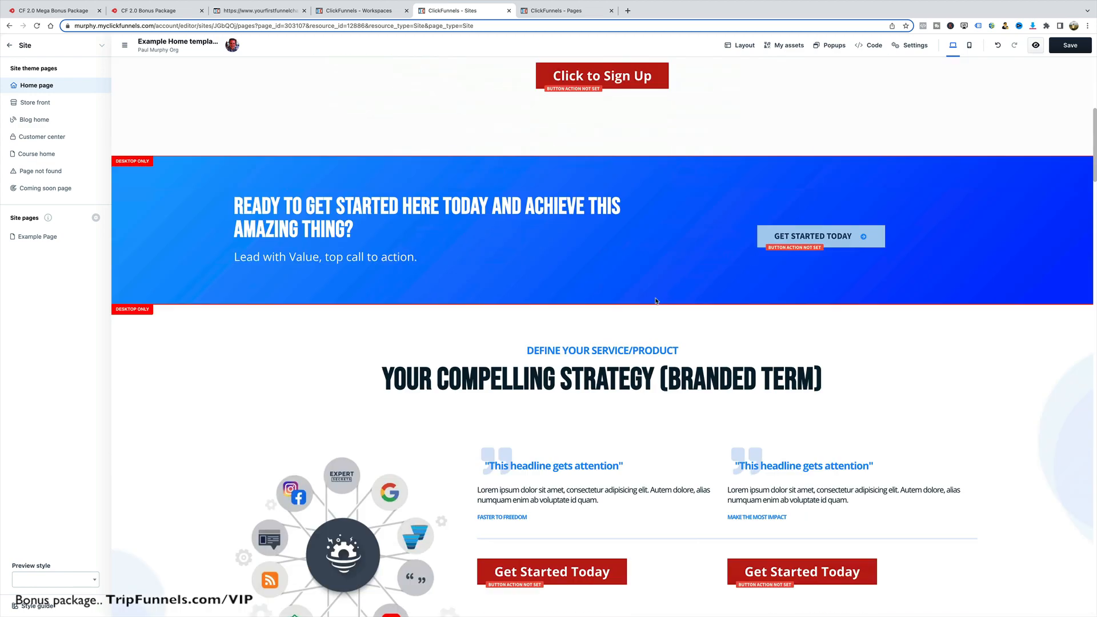
pyautogui.scroll(8, 658, 299)
# - Insert the first Header section design, with headline and opt-in form, directly below the site header
pyautogui.click(602, 105)
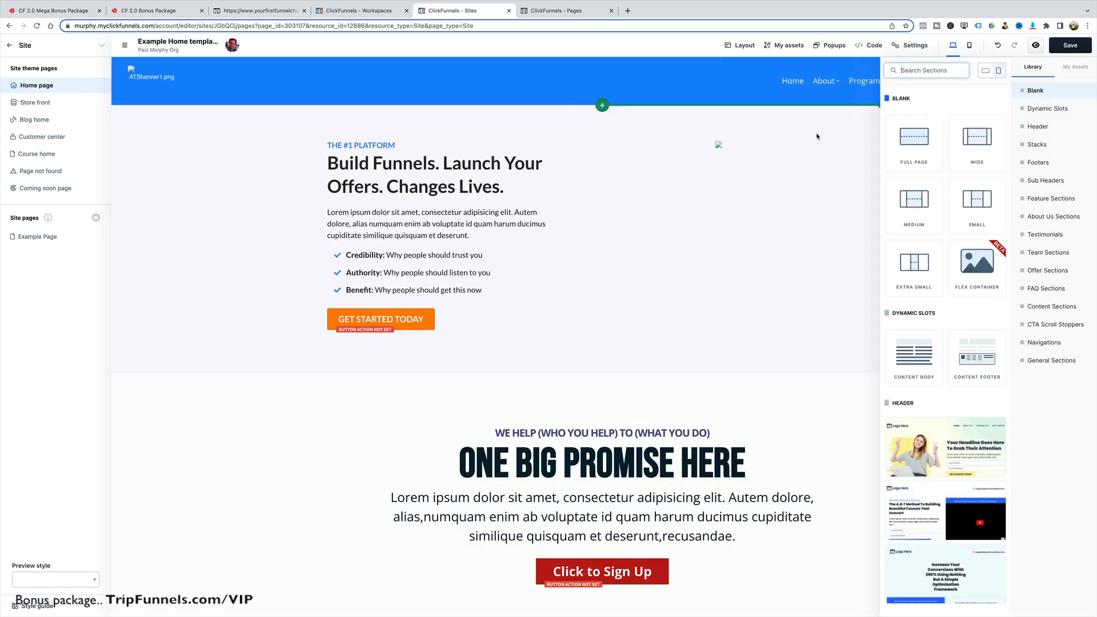
pyautogui.click(940, 437)
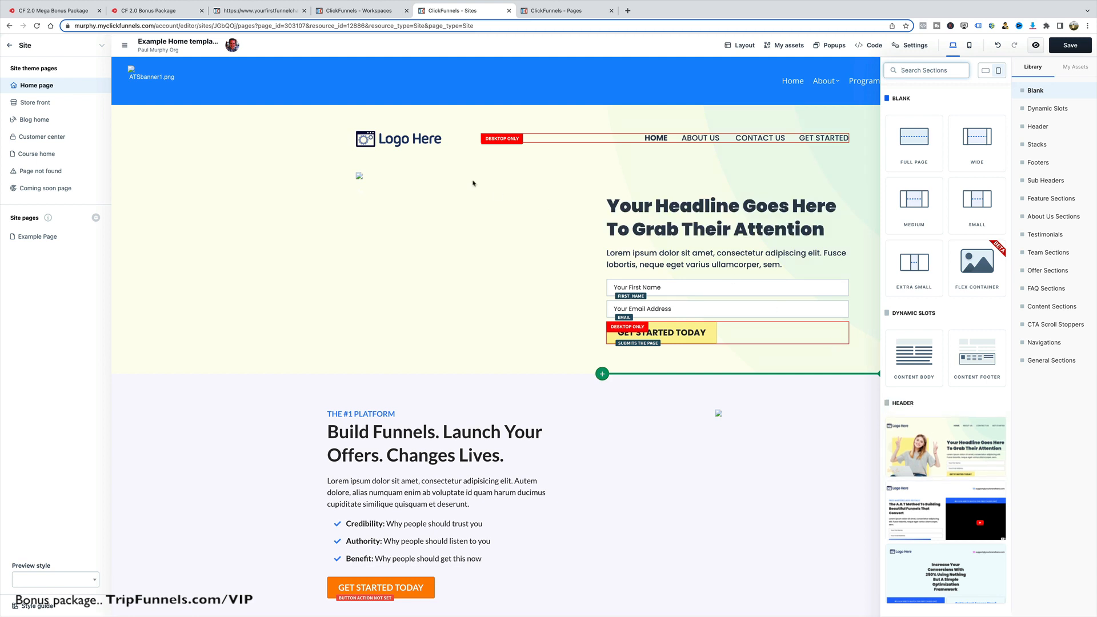
pyautogui.click(360, 179)
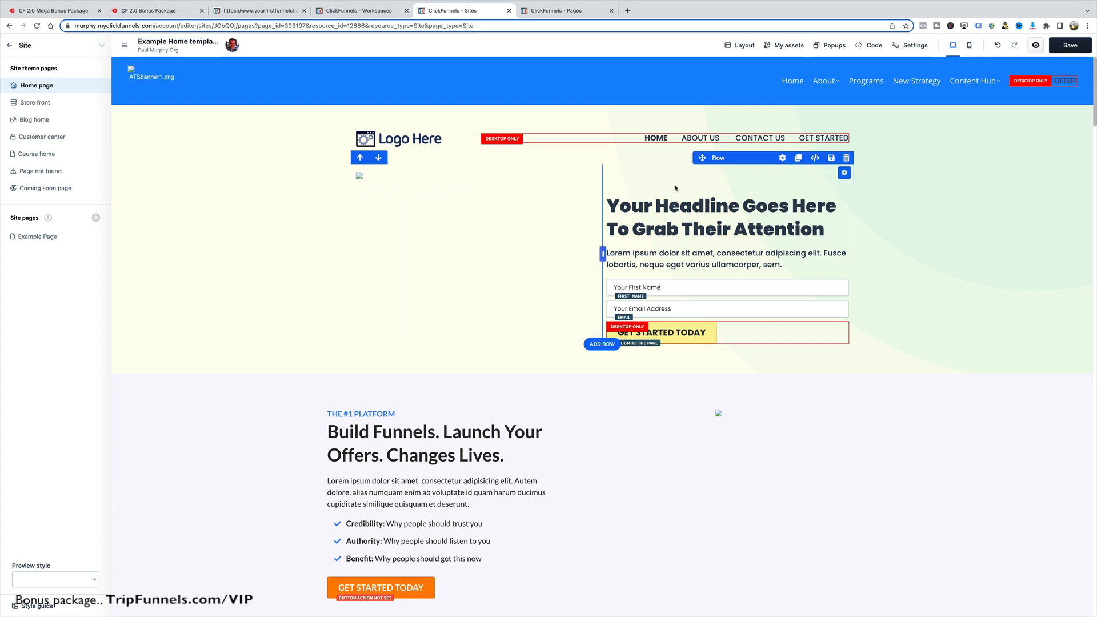
# - Replace the word "Attention" in the new header section's headline with "Nbbnvb N"
pyautogui.doubleClick(779, 218)
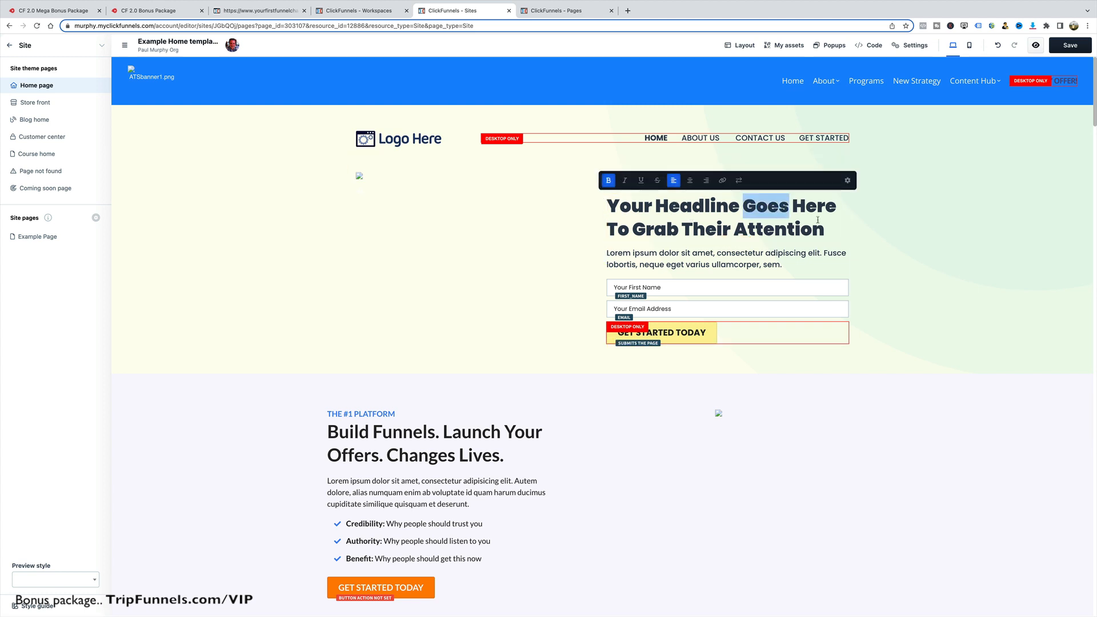
pyautogui.moveTo(826, 228); pyautogui.dragTo(738, 227)
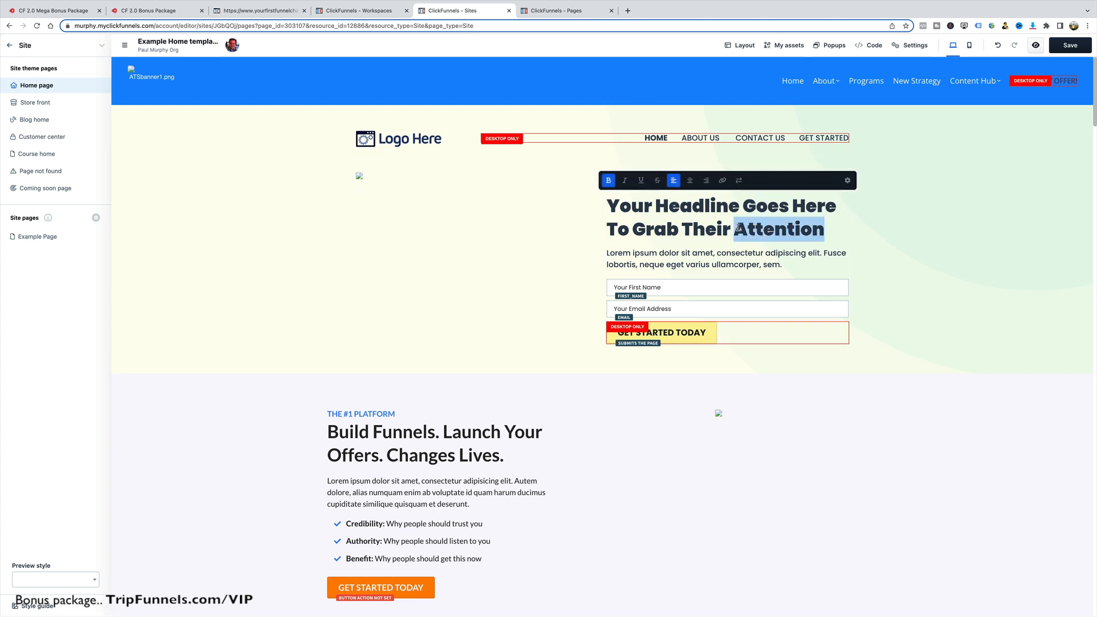
pyautogui.write('Nbbnvb N')
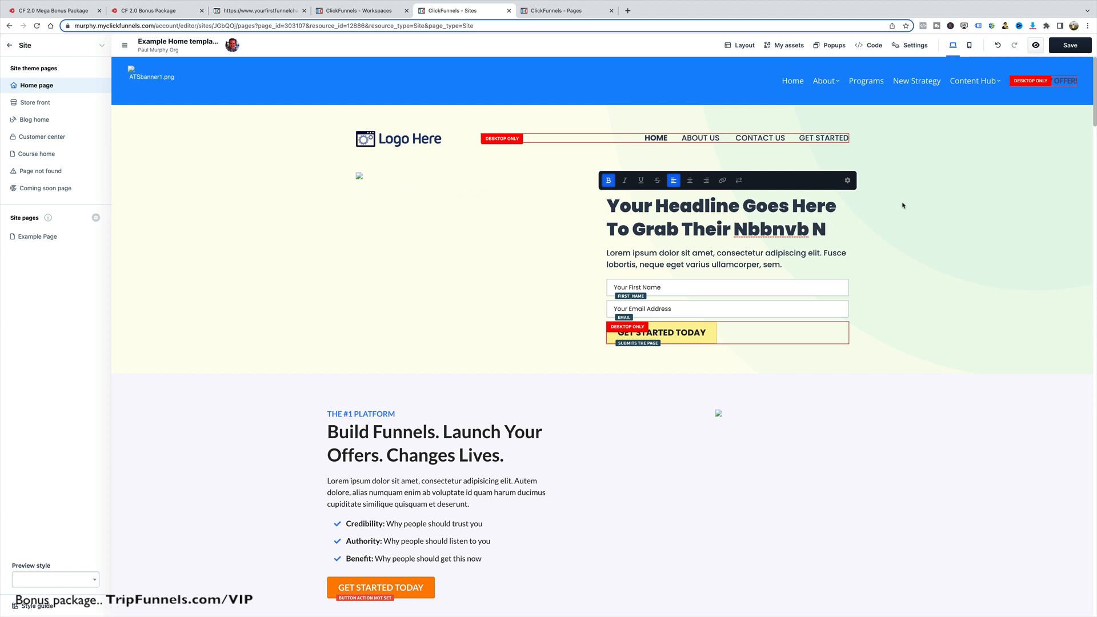
pyautogui.press('Up')
pyautogui.click(935, 203)
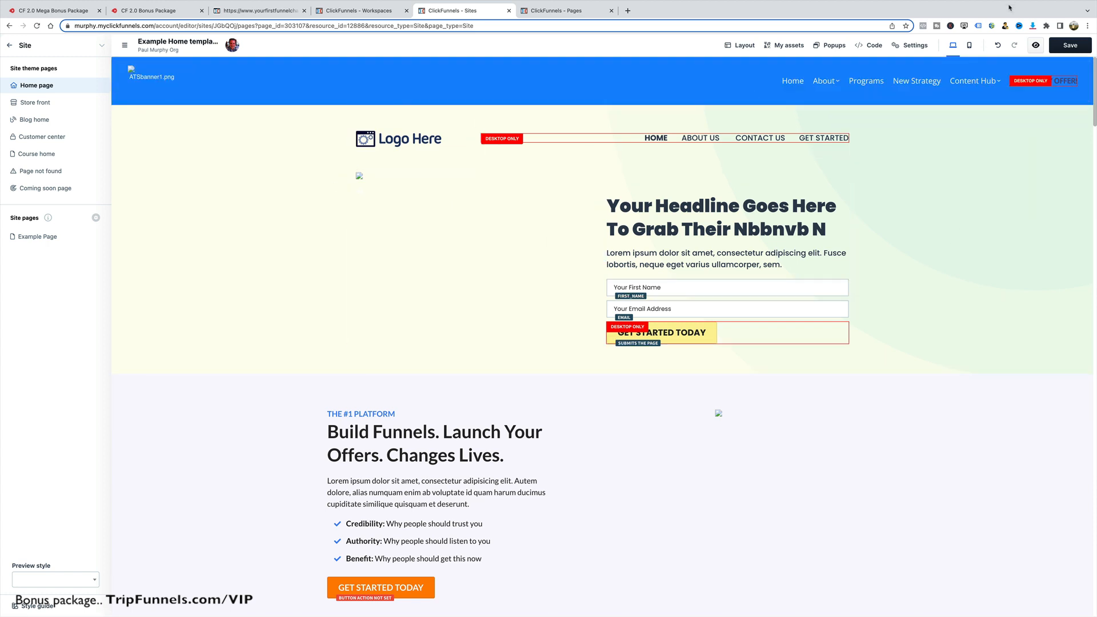
# - Compare the edited headline in the mobile and desktop previews, finishing in desktop view at the feature section
pyautogui.click(968, 46)
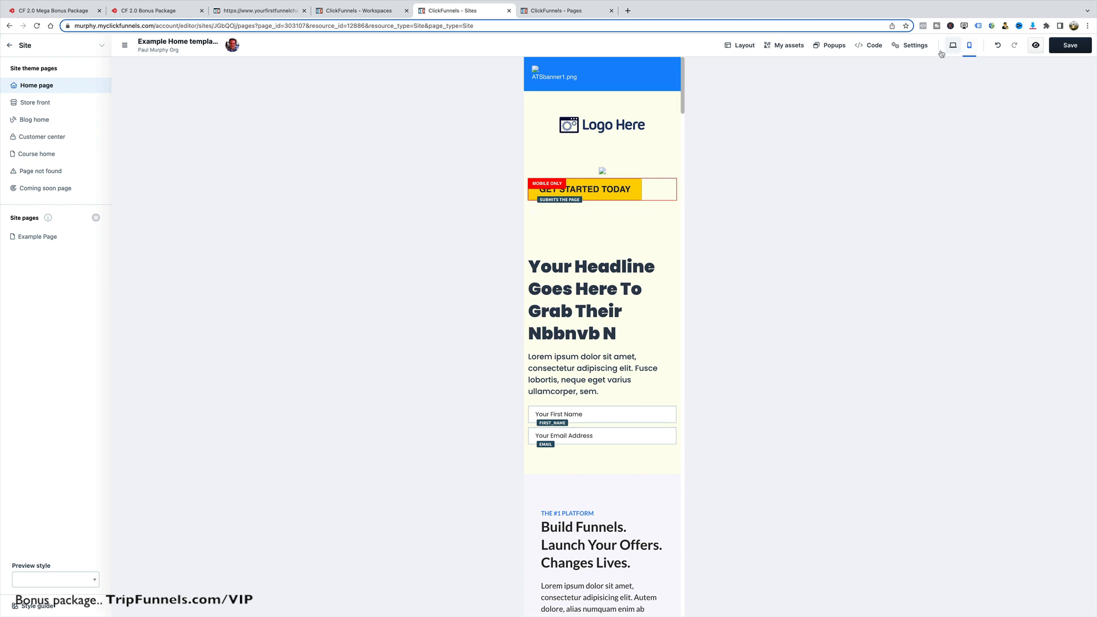
pyautogui.click(953, 45)
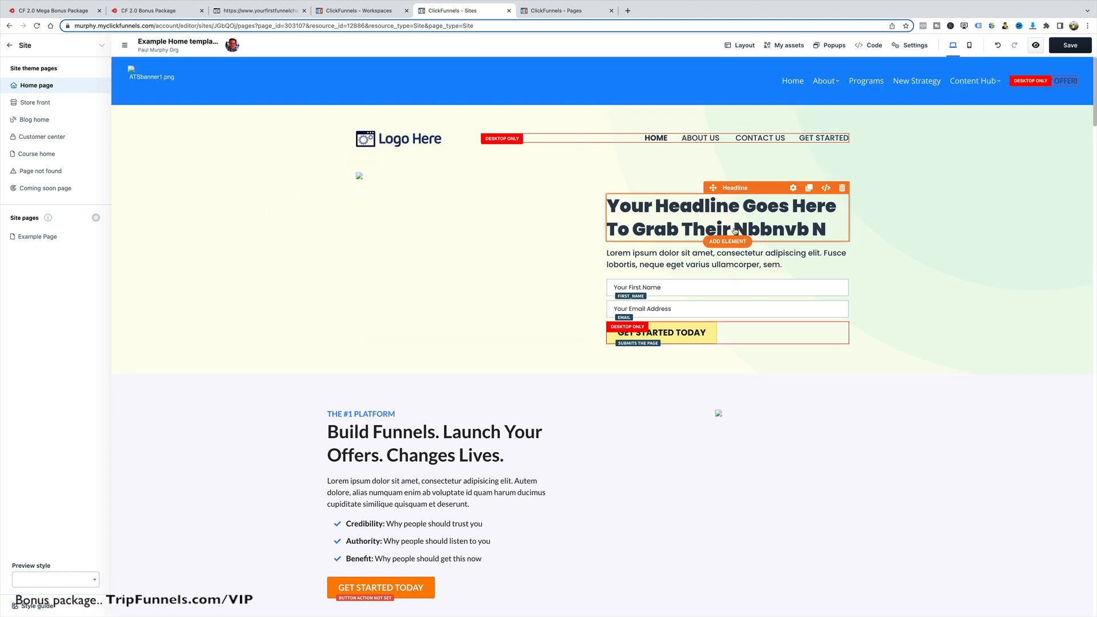
pyautogui.click(971, 46)
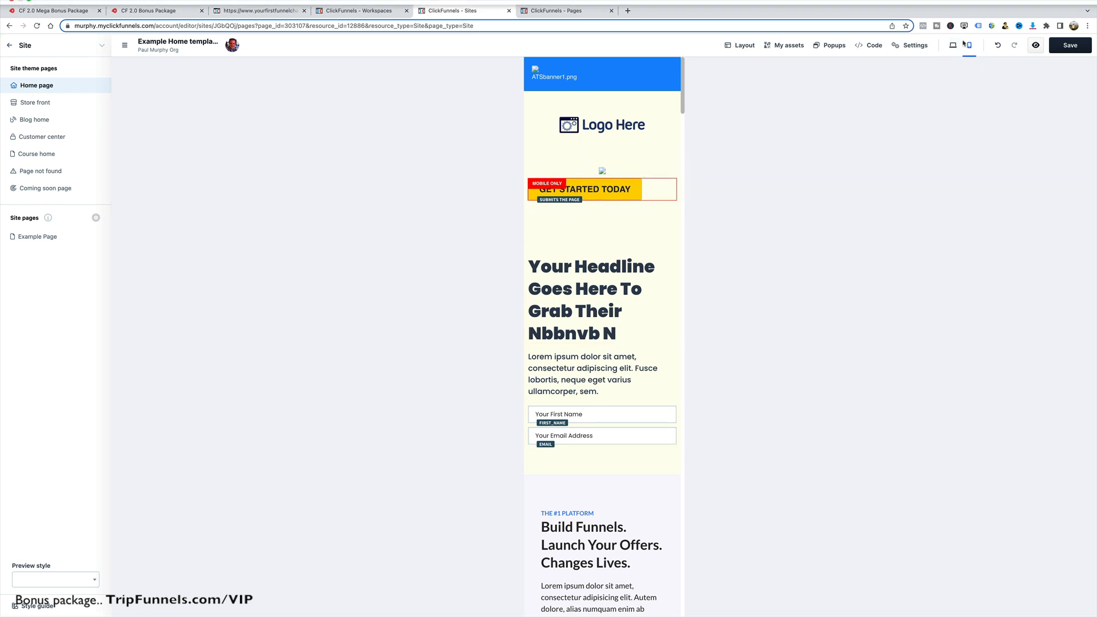
pyautogui.click(952, 68)
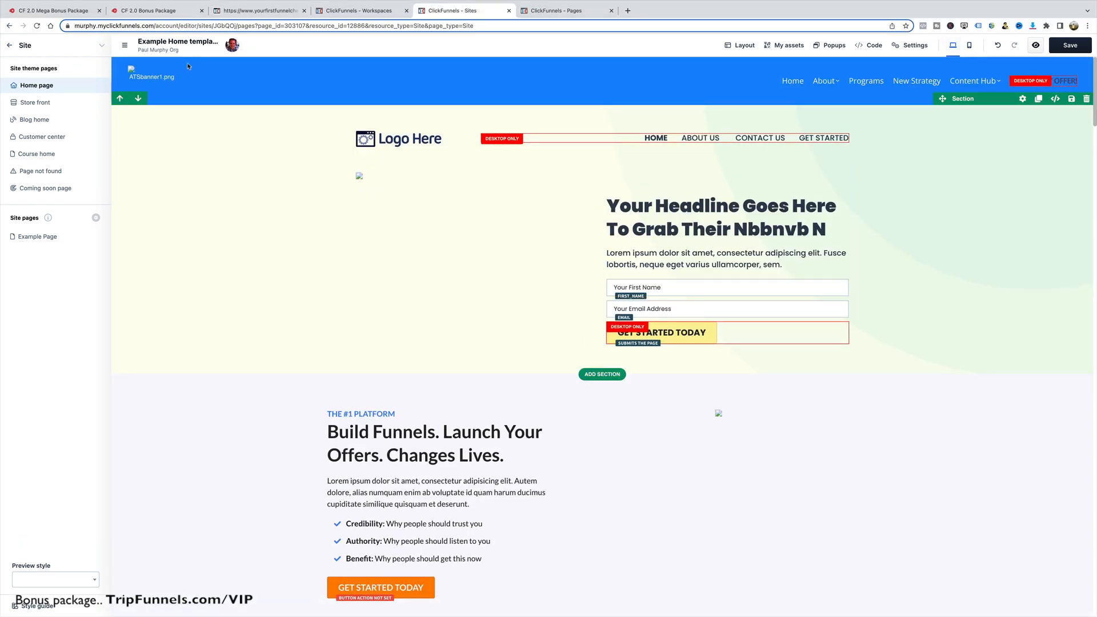
pyautogui.scroll(-1, 363, 167)
pyautogui.scroll(-3, 792, 150)
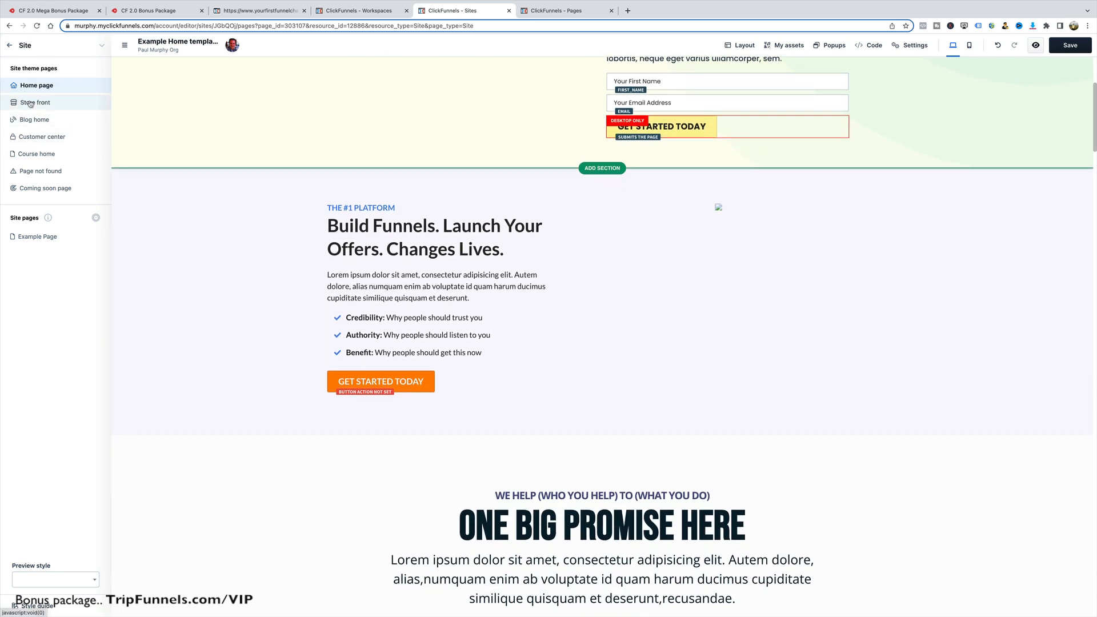
# - Leave the Home page without saving its changes and review the Store front page's heading and product grid
pyautogui.click(33, 103)
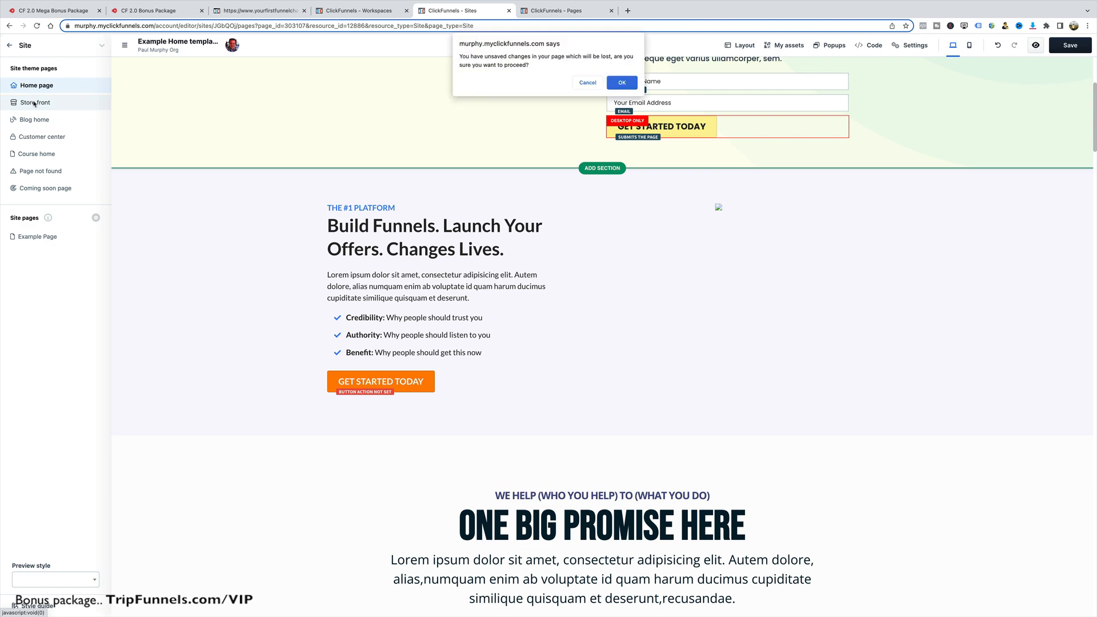
pyautogui.click(623, 83)
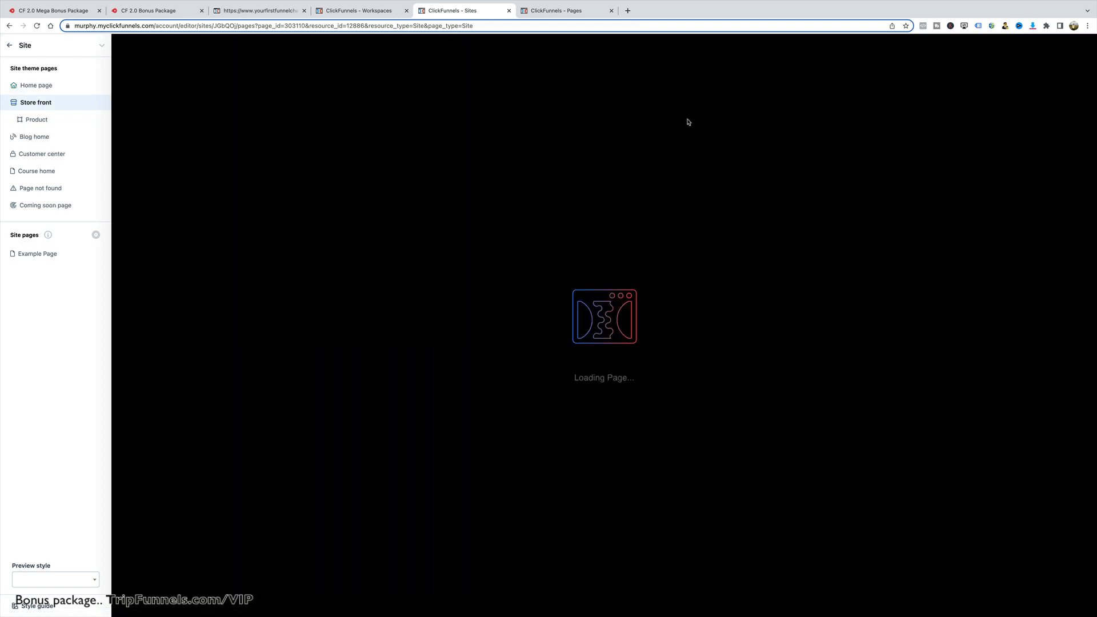
pyautogui.scroll(-10, 505, 426)
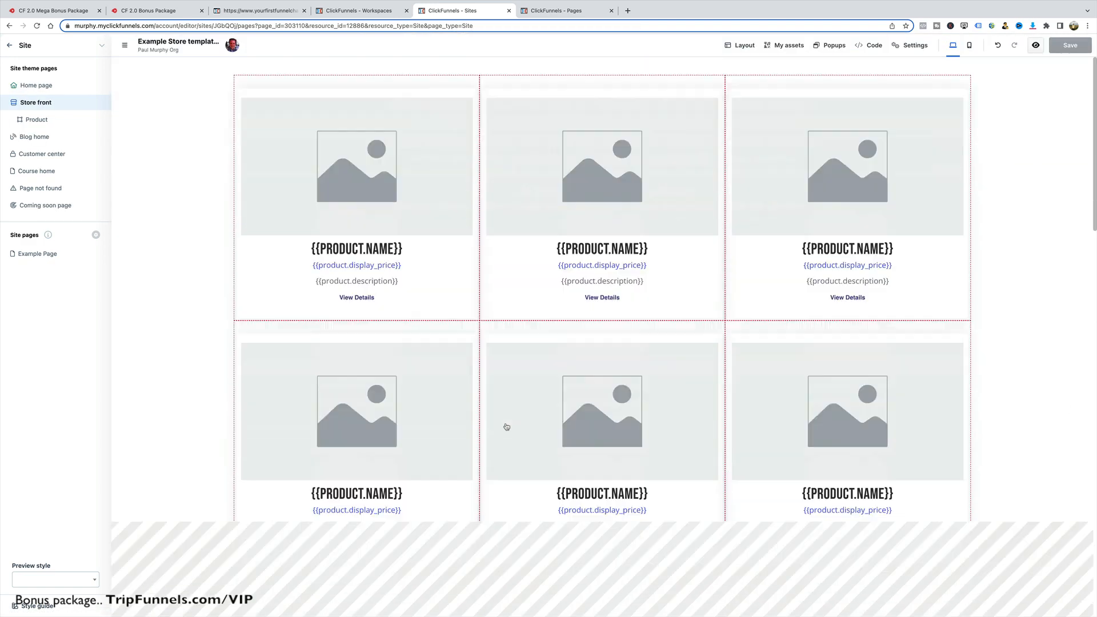
pyautogui.scroll(-5, 506, 426)
pyautogui.scroll(15, 506, 424)
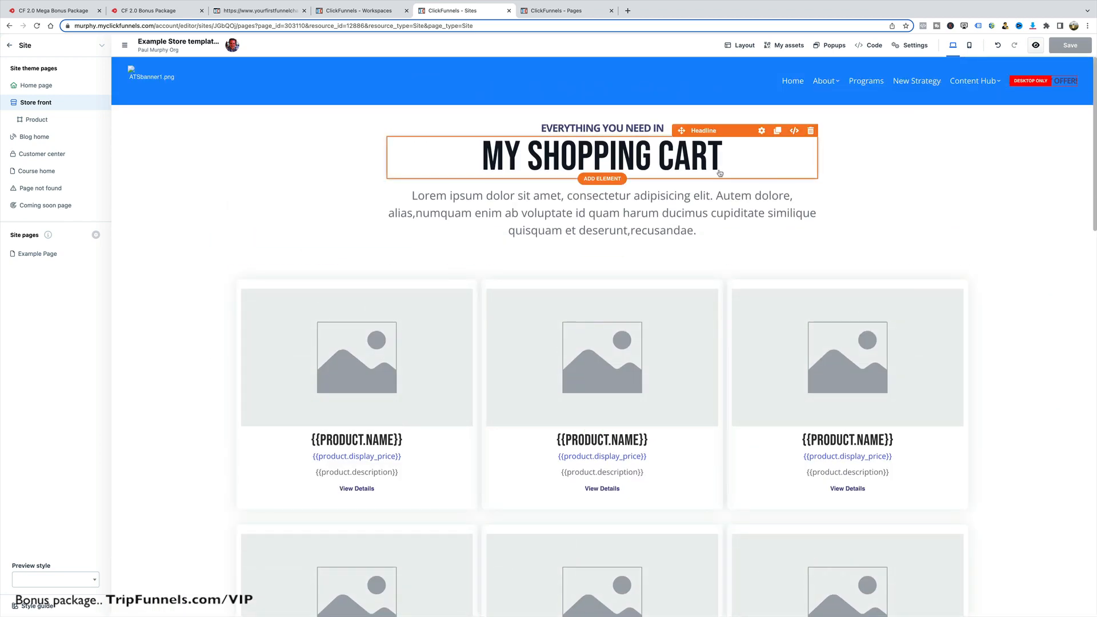
pyautogui.click(37, 125)
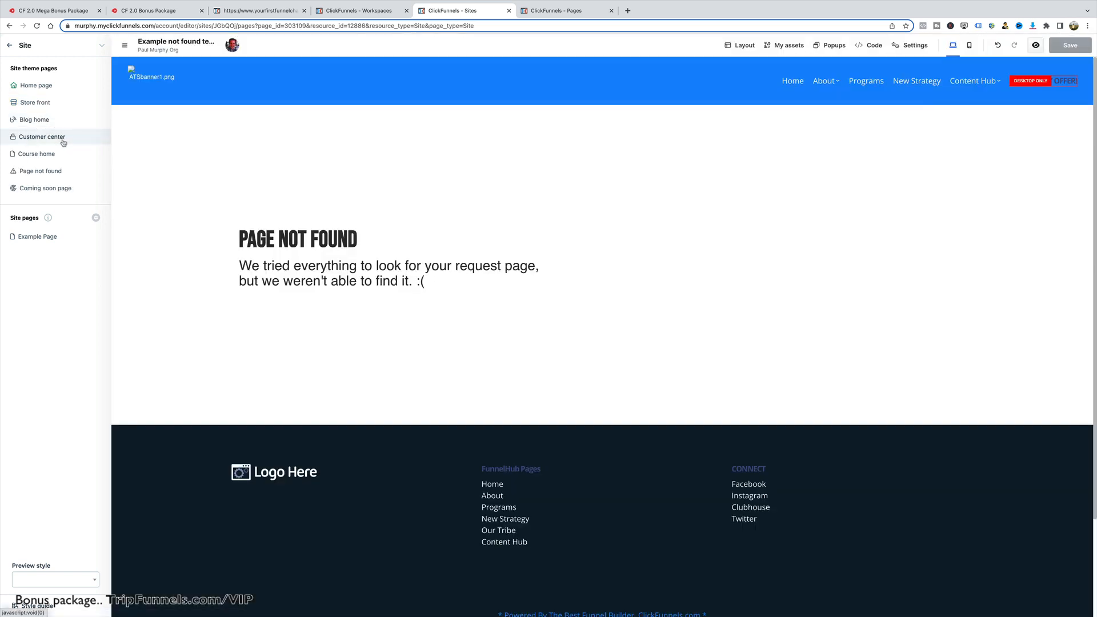
# - Review the Customer center page along with its Member login and Course library subpages
pyautogui.click(49, 137)
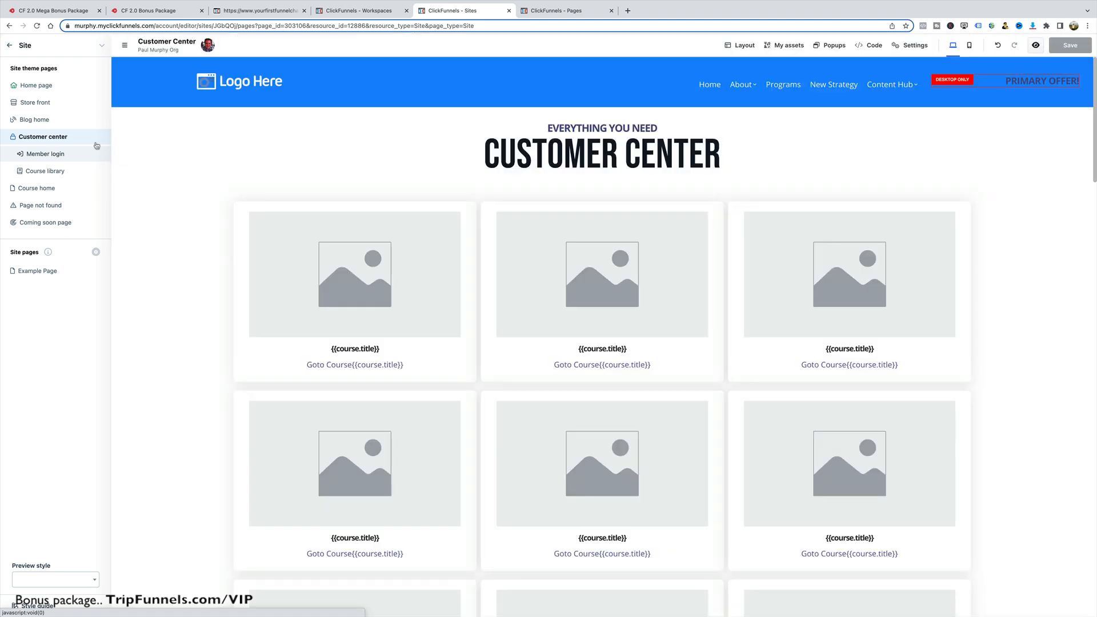
pyautogui.scroll(-3, 857, 257)
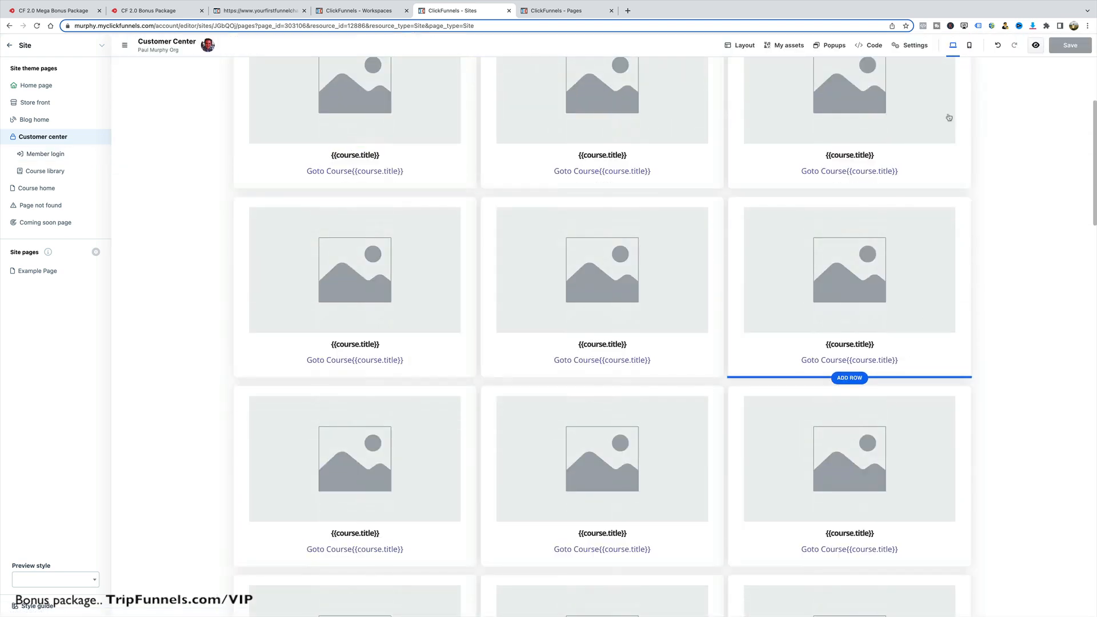
pyautogui.click(46, 155)
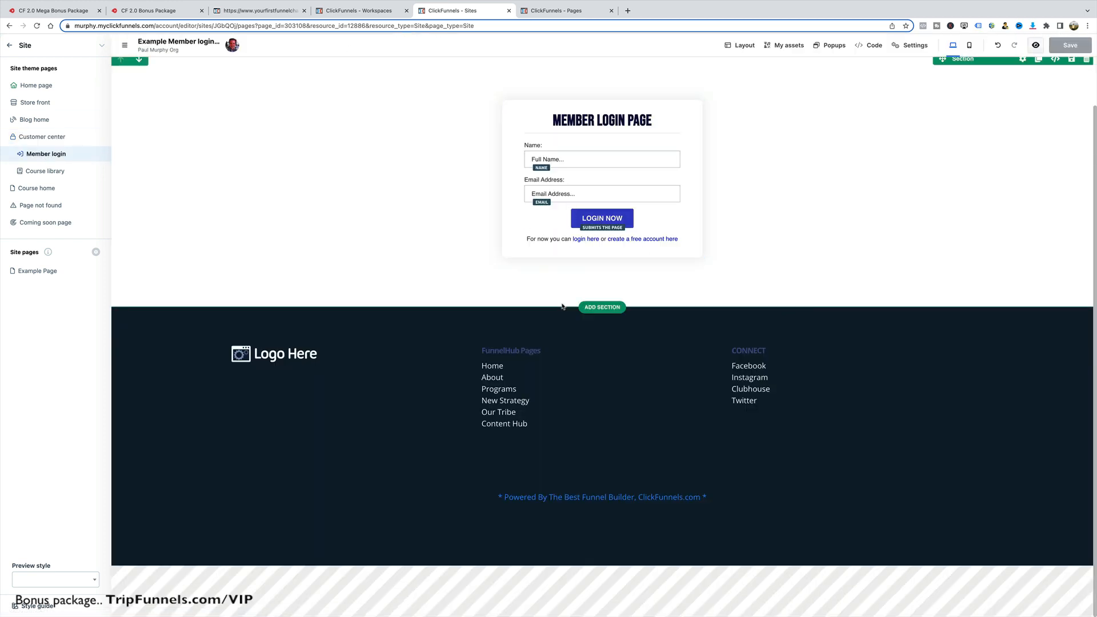
pyautogui.click(45, 171)
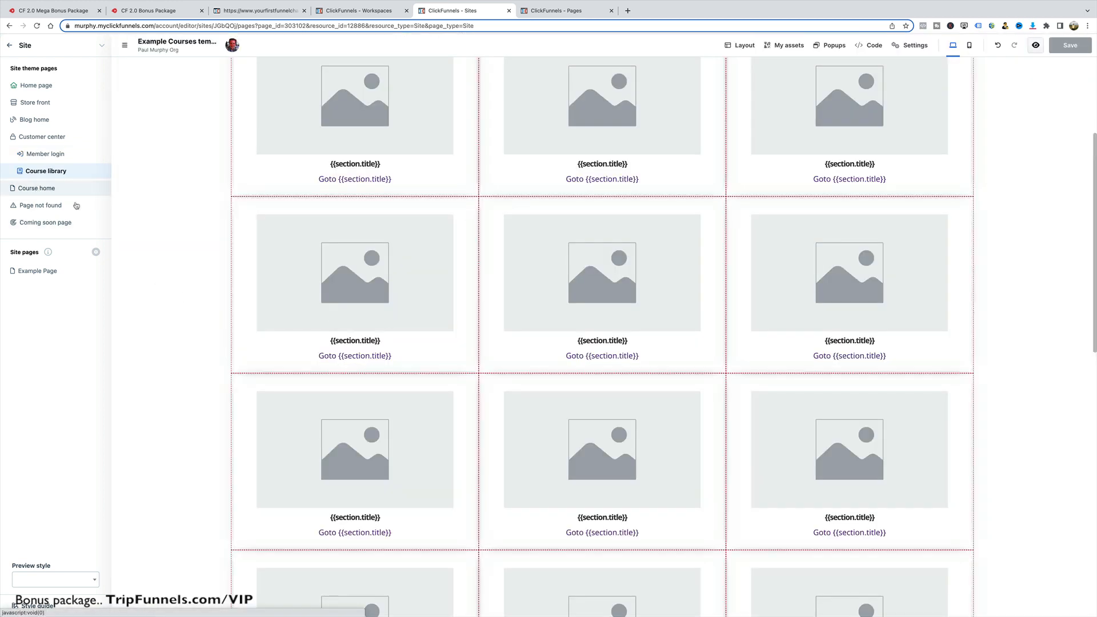
# - Review the Course home page from its course title header to the grid of modules
pyautogui.click(68, 188)
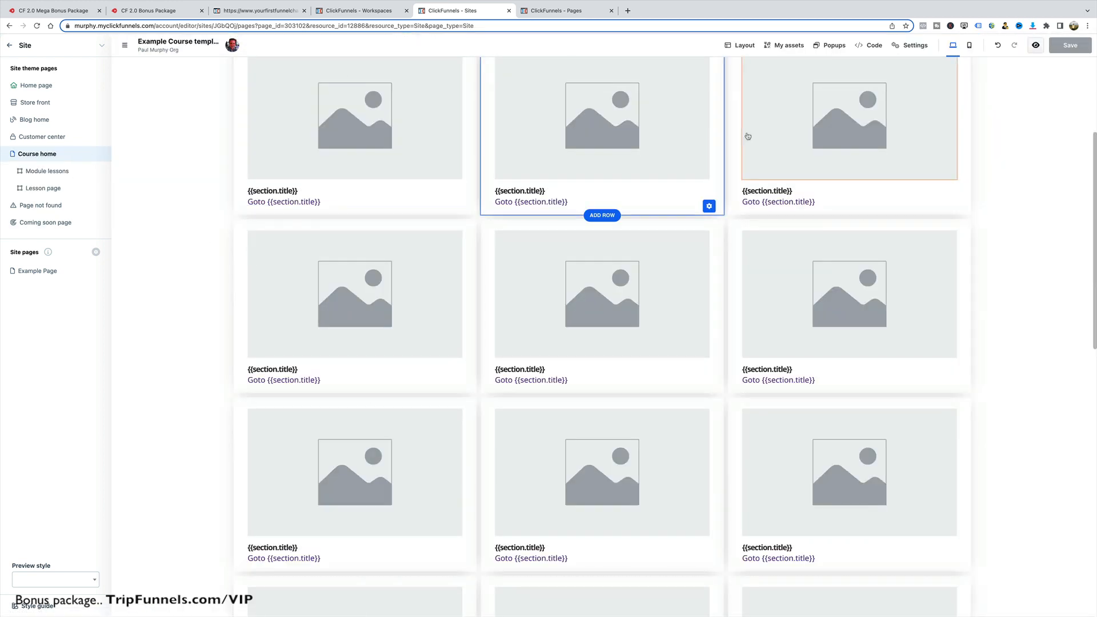
pyautogui.scroll(4, 747, 136)
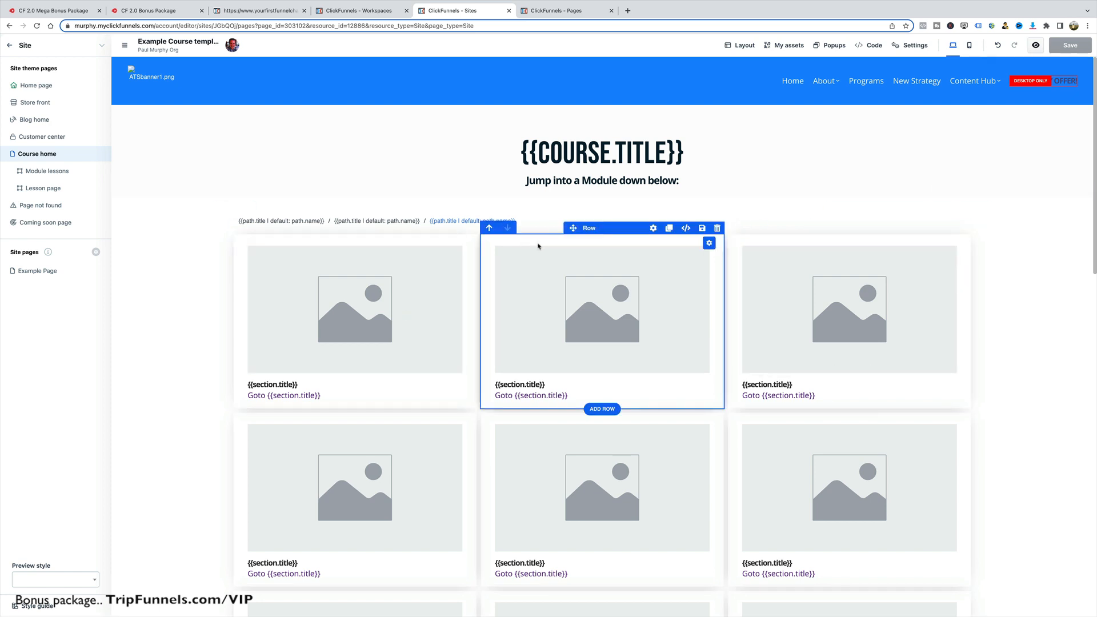
pyautogui.scroll(-2, 443, 318)
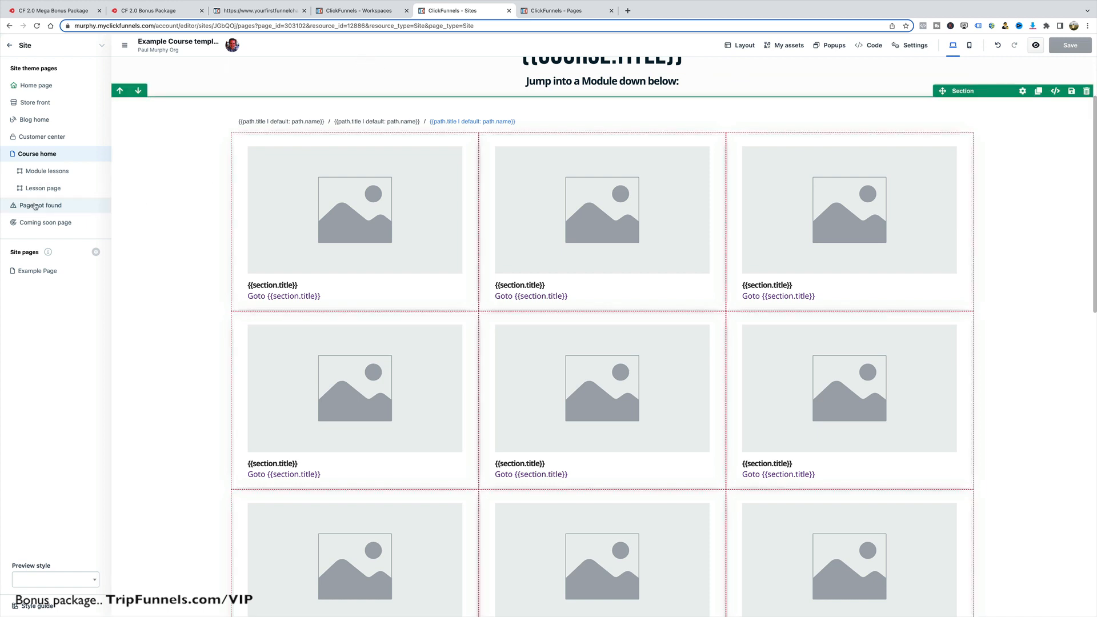
# - Leave the site editor and start creating a new product in the workspace's product list
pyautogui.click(10, 45)
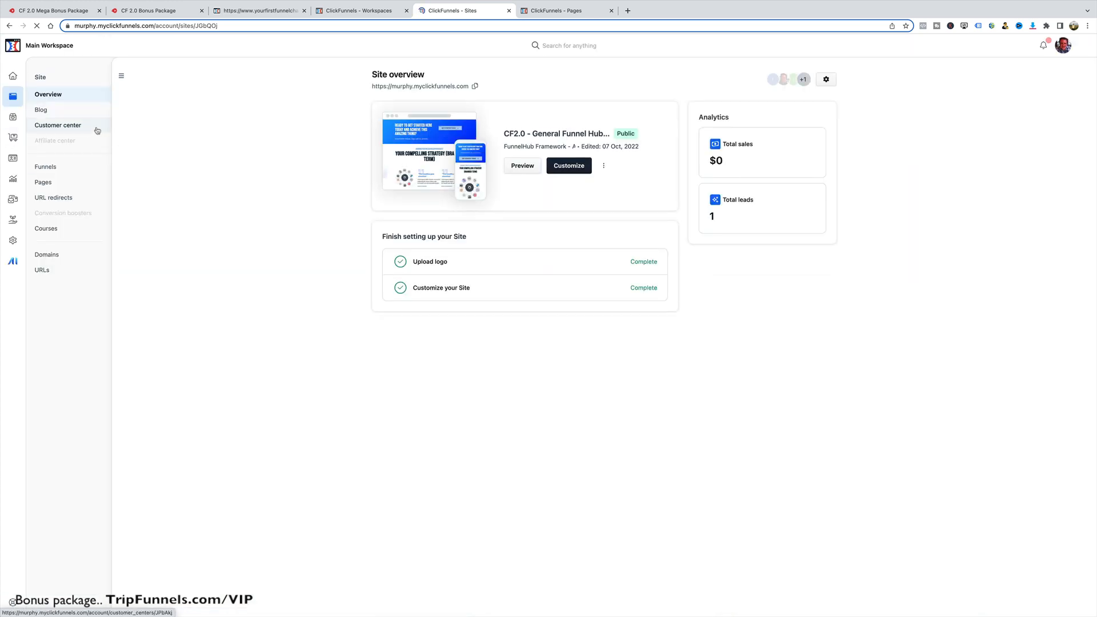
pyautogui.click(14, 117)
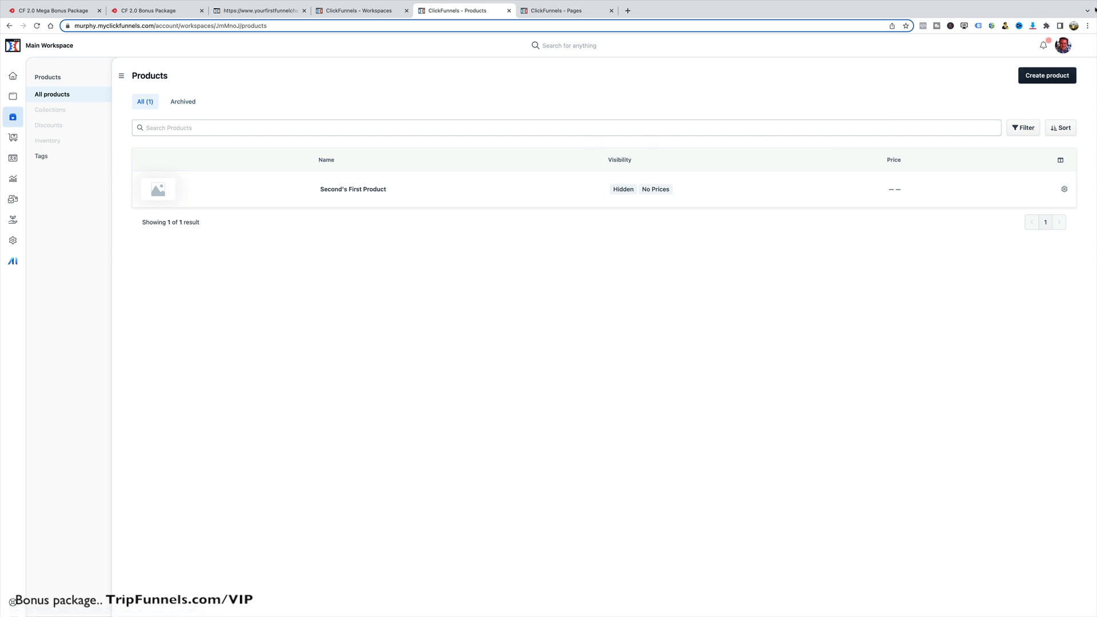
pyautogui.click(1041, 77)
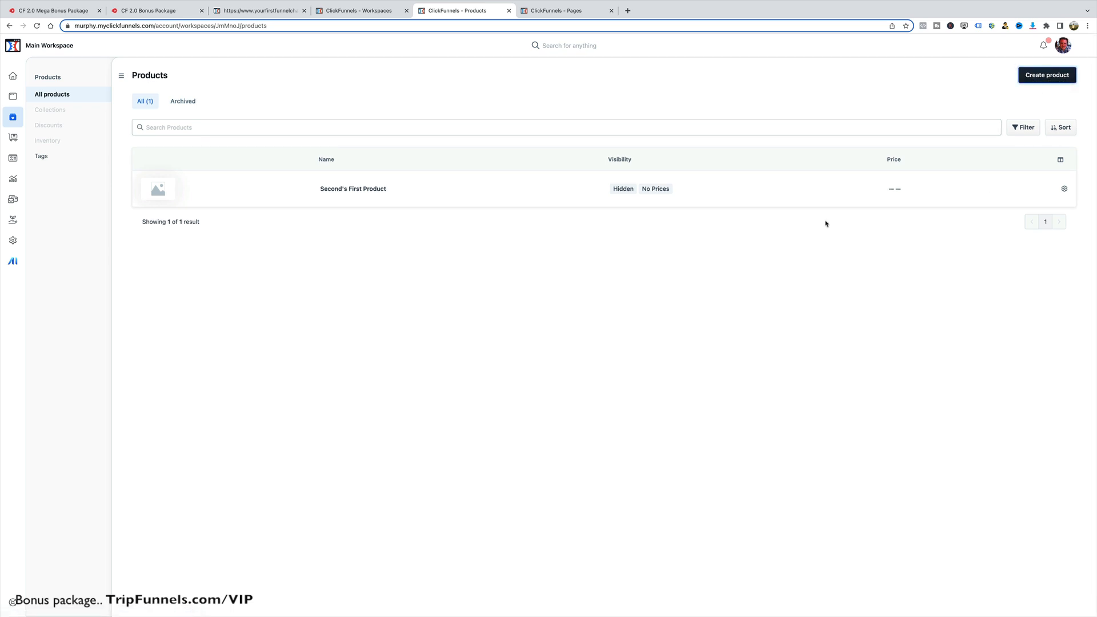
pyautogui.click(1050, 79)
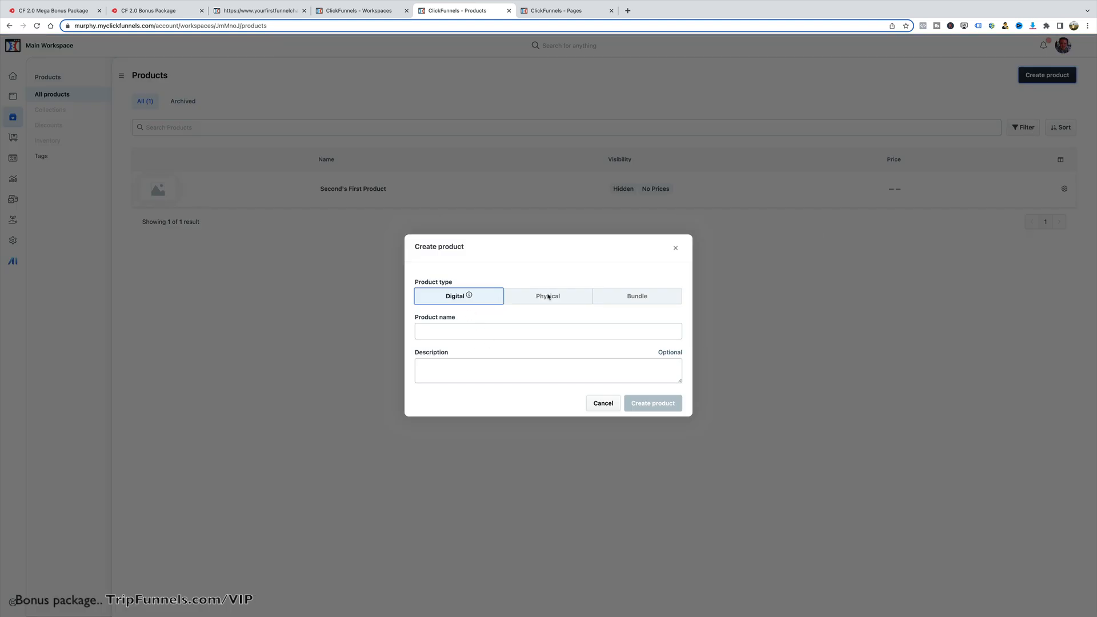
# - Create a digital product named "$5k Payemnt" with the description "jhvhj"
pyautogui.click(493, 332)
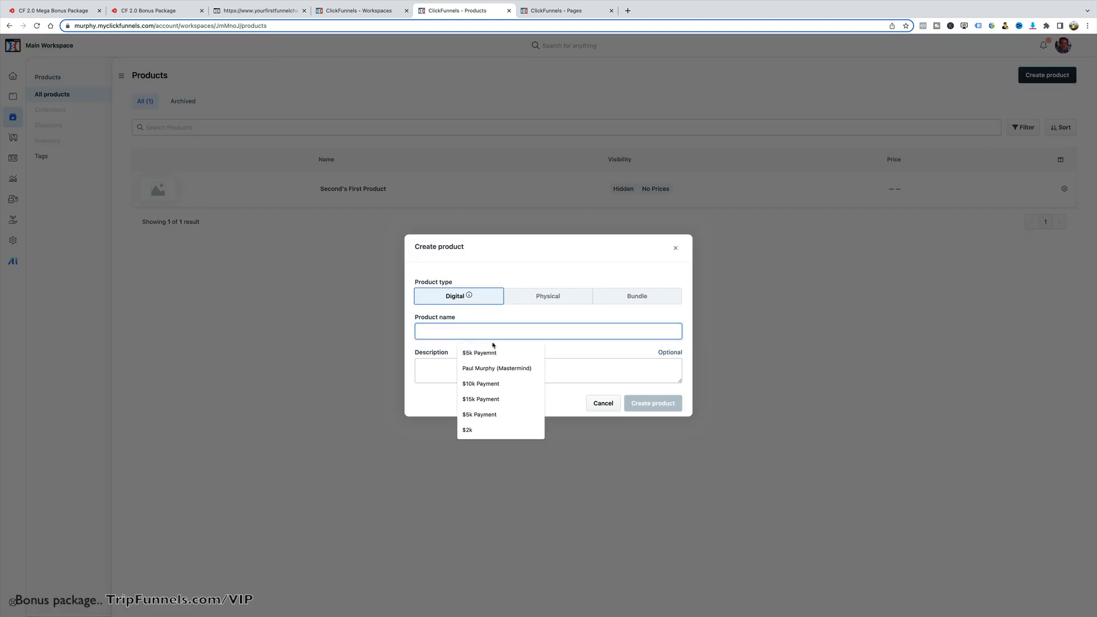
pyautogui.click(482, 352)
pyautogui.click(463, 366)
pyautogui.write('jhvhj')
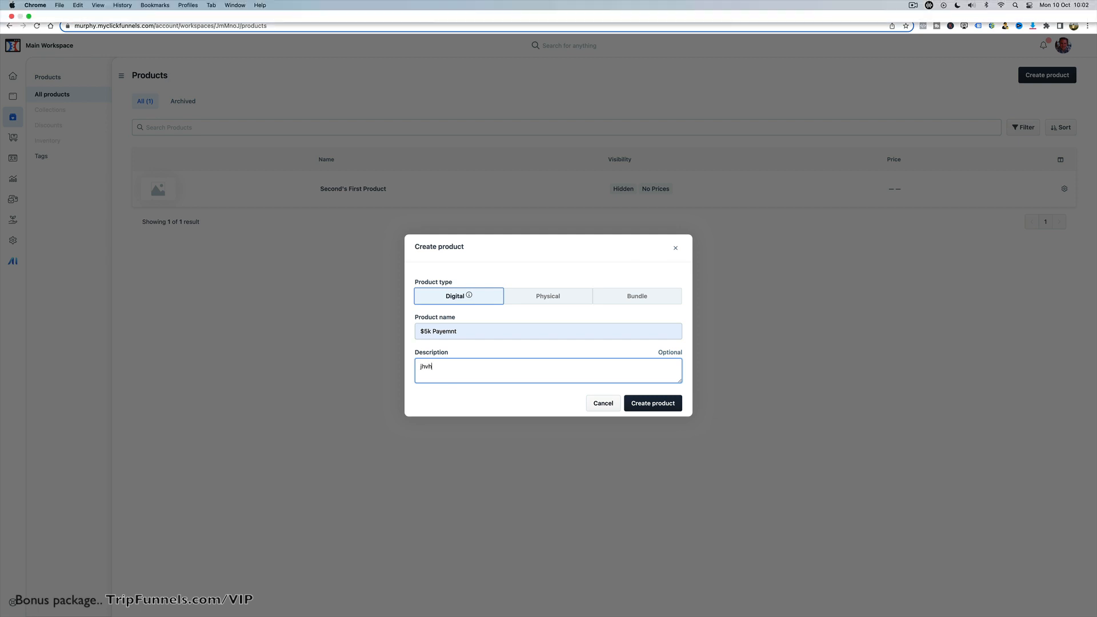
pyautogui.click(643, 404)
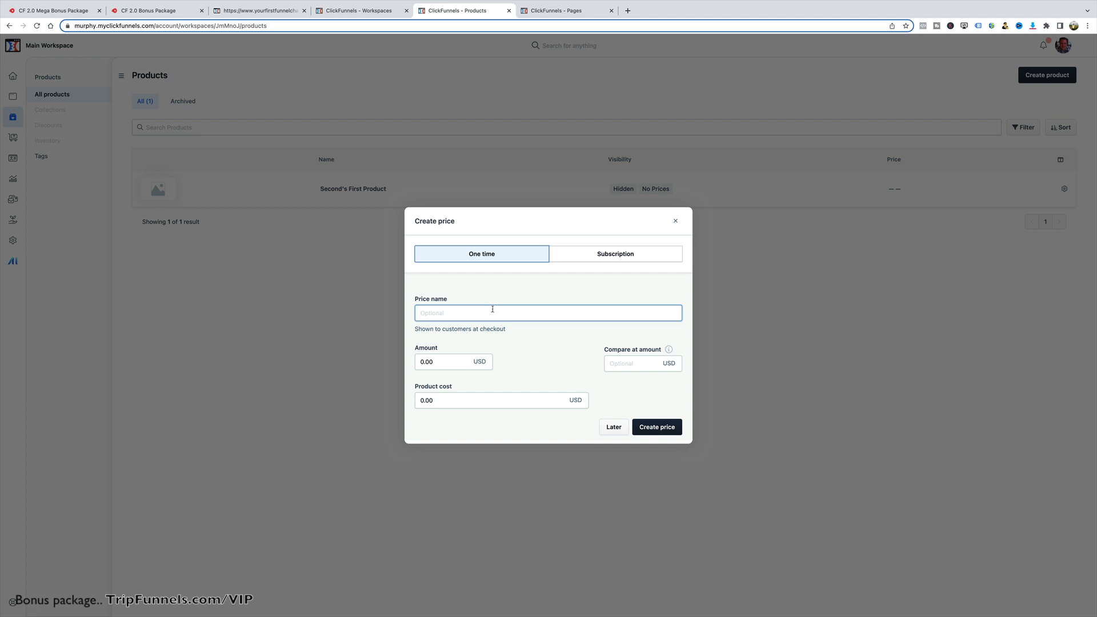
# - Fill in a one-time price named "full pay" with amount 997, product cost 997 and compare-at amount 1997 USD
pyautogui.write('full pay')
pyautogui.click(441, 362)
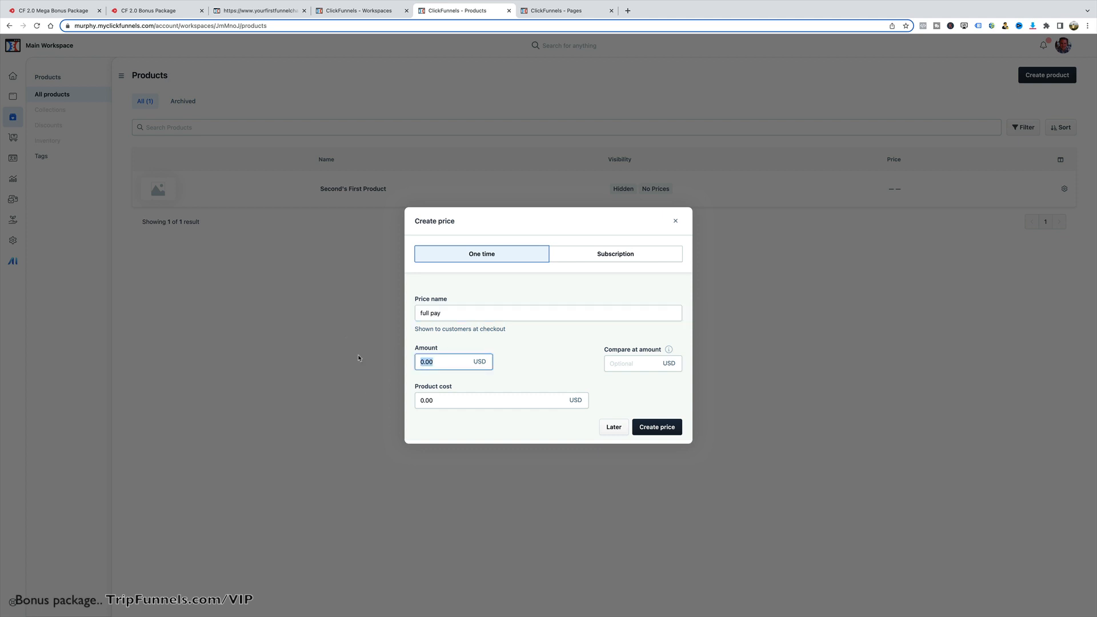
pyautogui.write('997')
pyautogui.click(450, 400)
pyautogui.write('997')
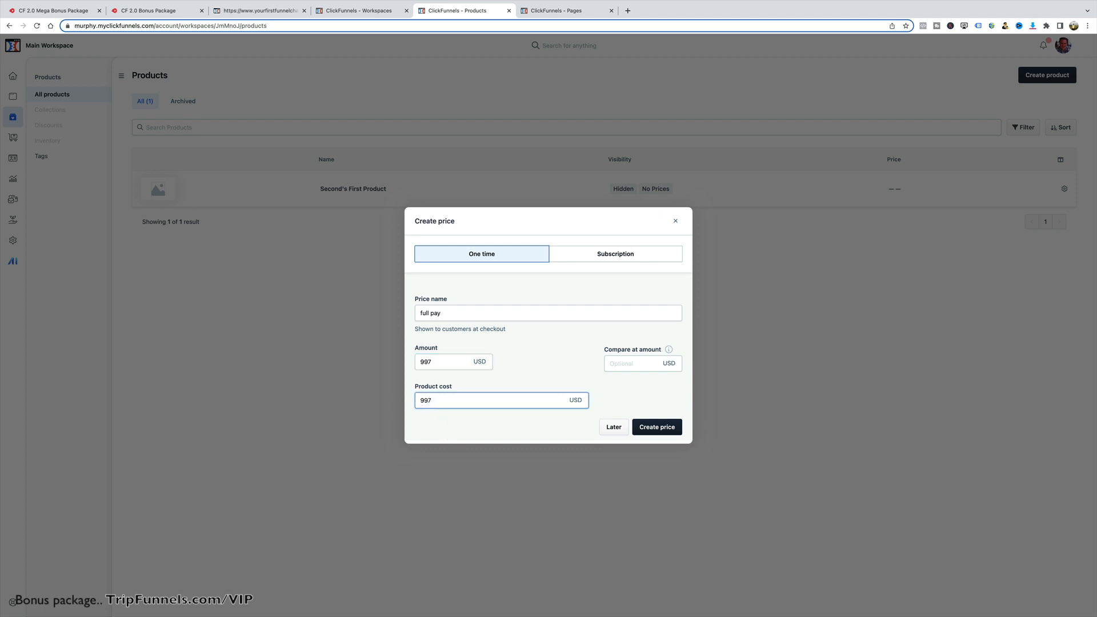
pyautogui.click(646, 363)
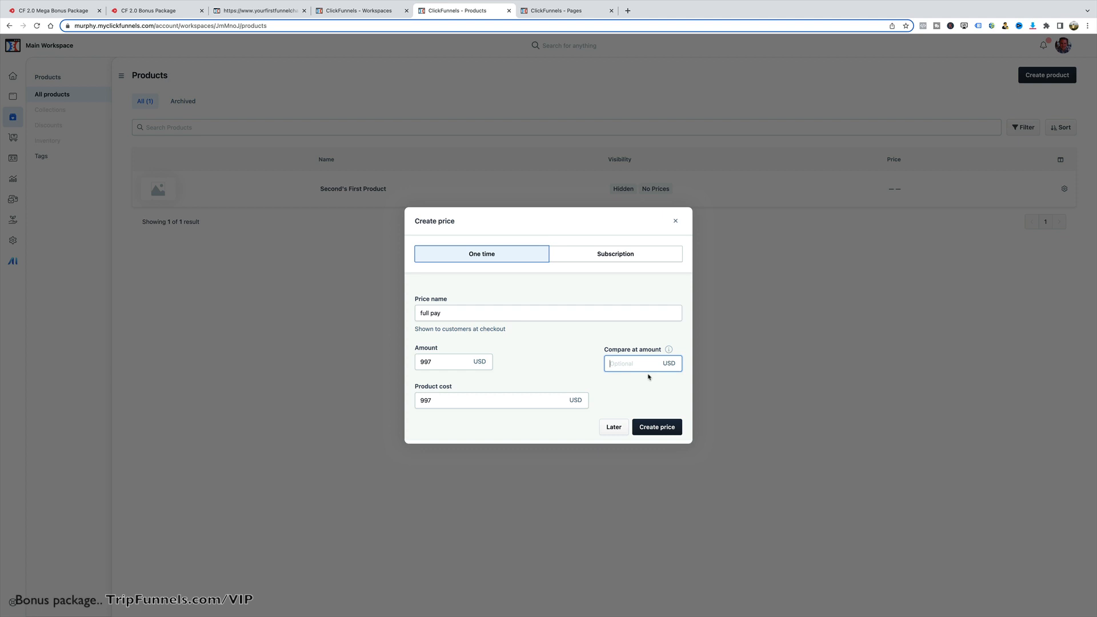
pyautogui.write('1997')
# - Switch the price to a subscription named "three pay" with 397 USD per payment
pyautogui.click(616, 254)
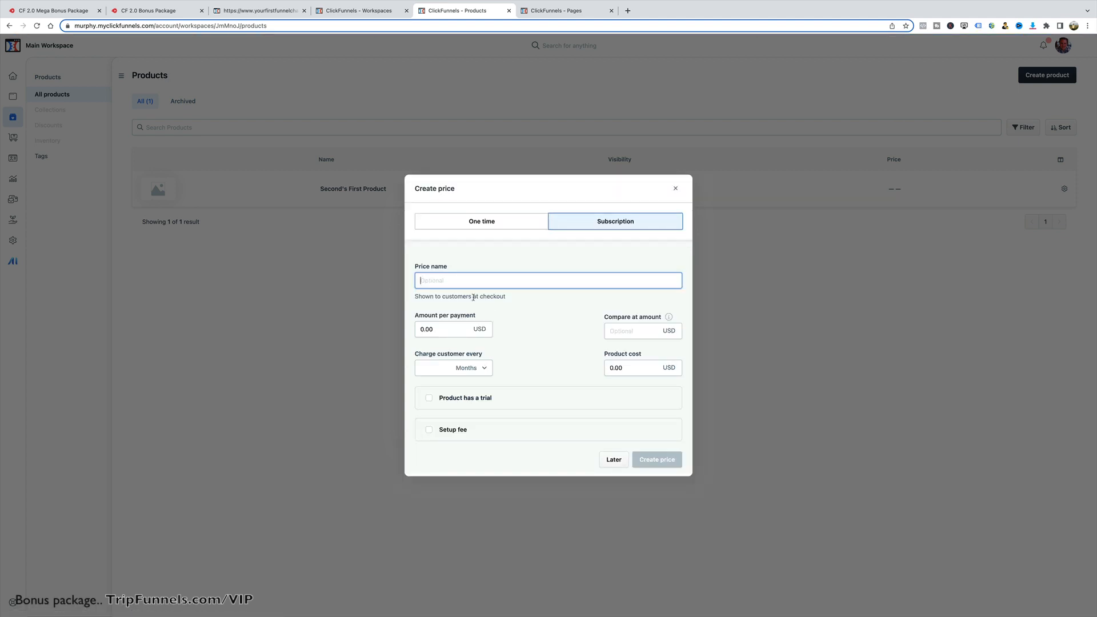
pyautogui.write('thr')
pyautogui.write('ee ')
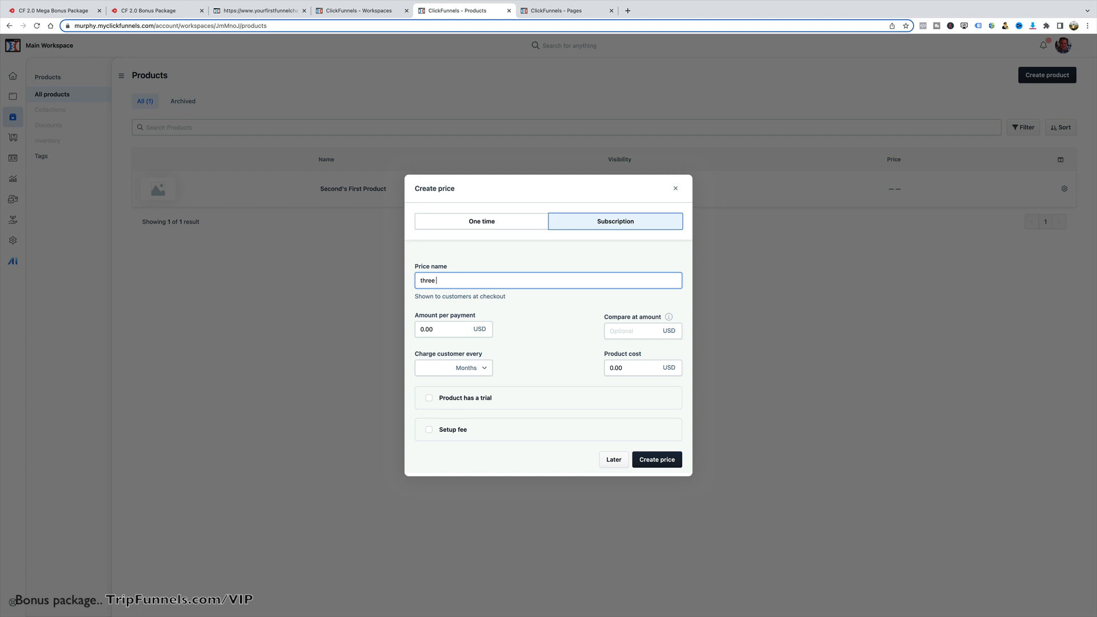
pyautogui.write('pay')
pyautogui.press('Tab')
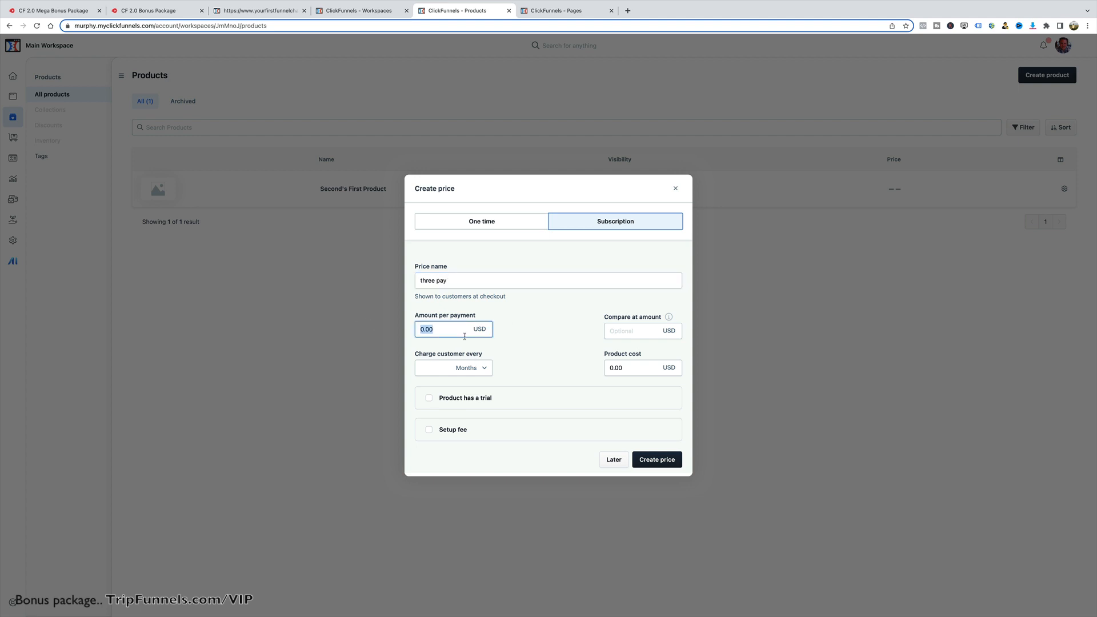
pyautogui.write('2')
pyautogui.write('3')
pyautogui.write('97')
# - Set the subscription to charge the customer every 3 months
pyautogui.click(478, 370)
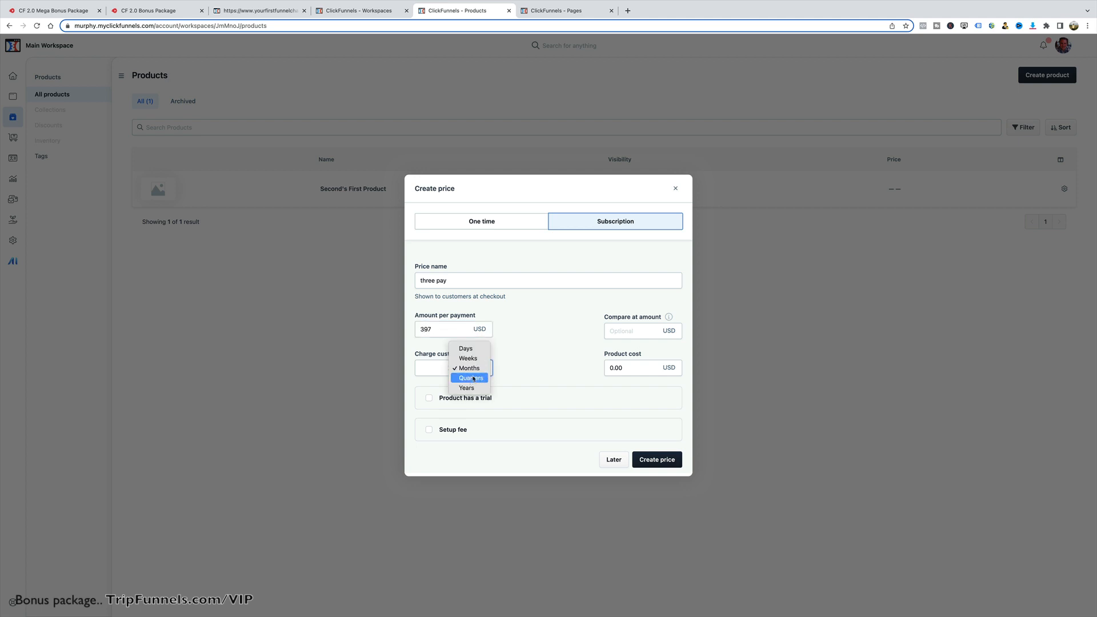
pyautogui.click(478, 370)
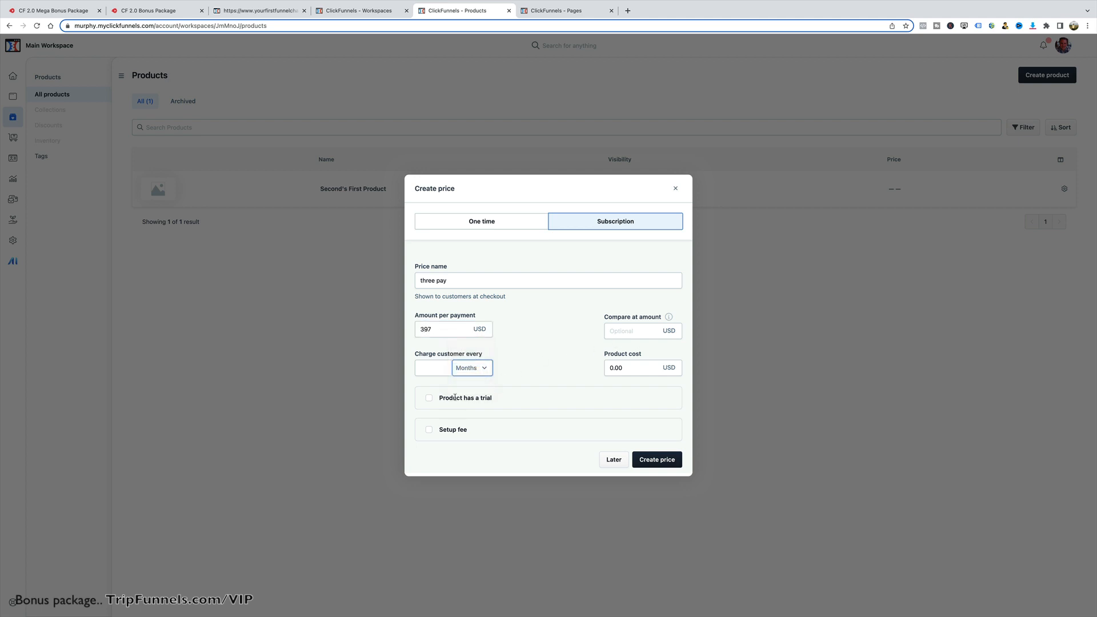
pyautogui.click(446, 369)
pyautogui.write('3')
# - Set the subscription's compare-at amount to 797 USD and its product cost to 397 USD
pyautogui.click(650, 332)
pyautogui.write('497')
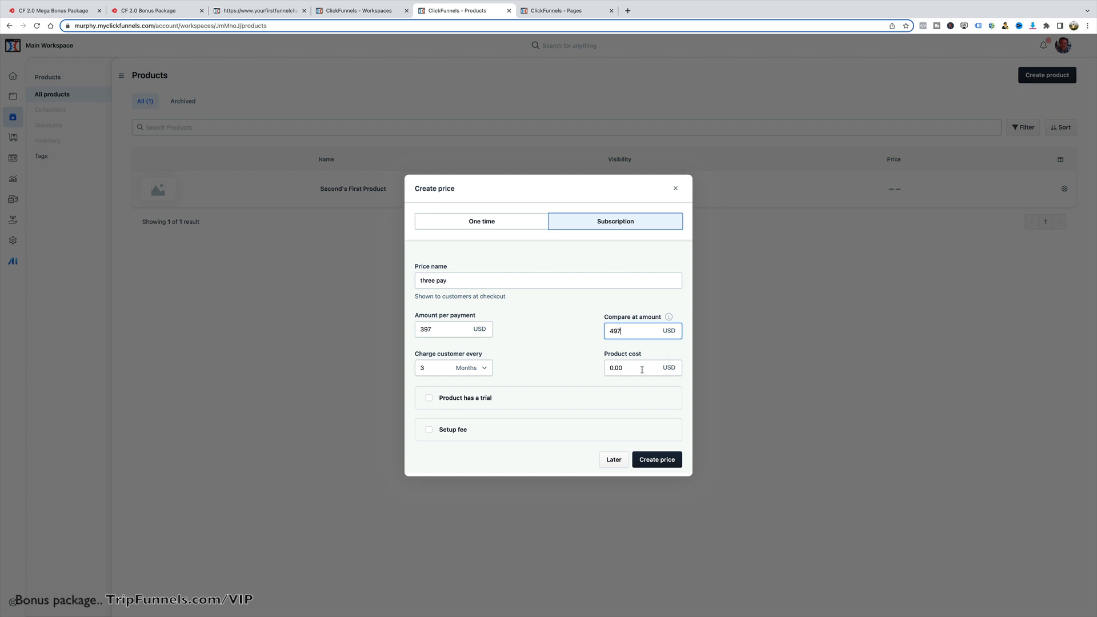
pyautogui.moveTo(640, 331); pyautogui.dragTo(608, 331)
pyautogui.write('797')
pyautogui.moveTo(646, 367); pyautogui.dragTo(591, 367)
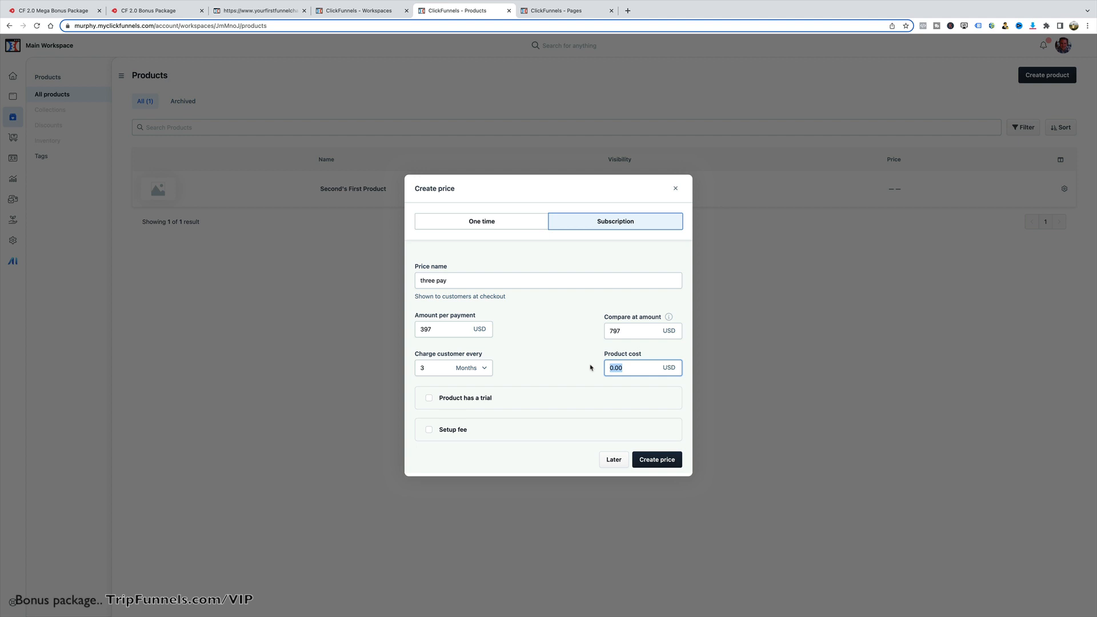
pyautogui.write('397')
# - Add a free trial to the subscription price and set its length to 1 week
pyautogui.click(429, 398)
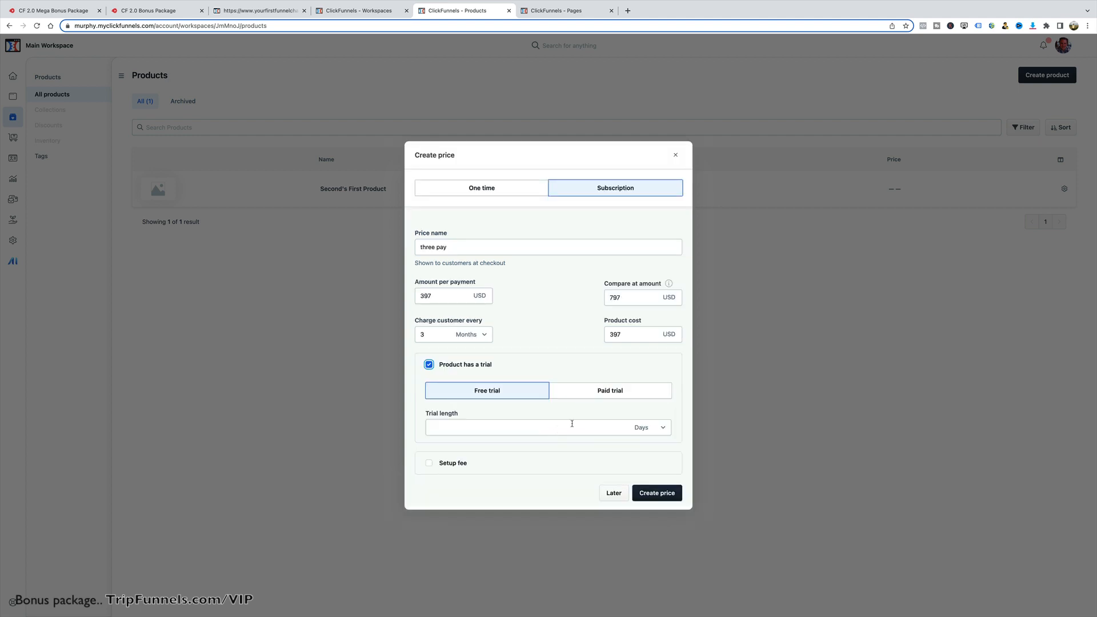
pyautogui.click(659, 432)
pyautogui.click(649, 437)
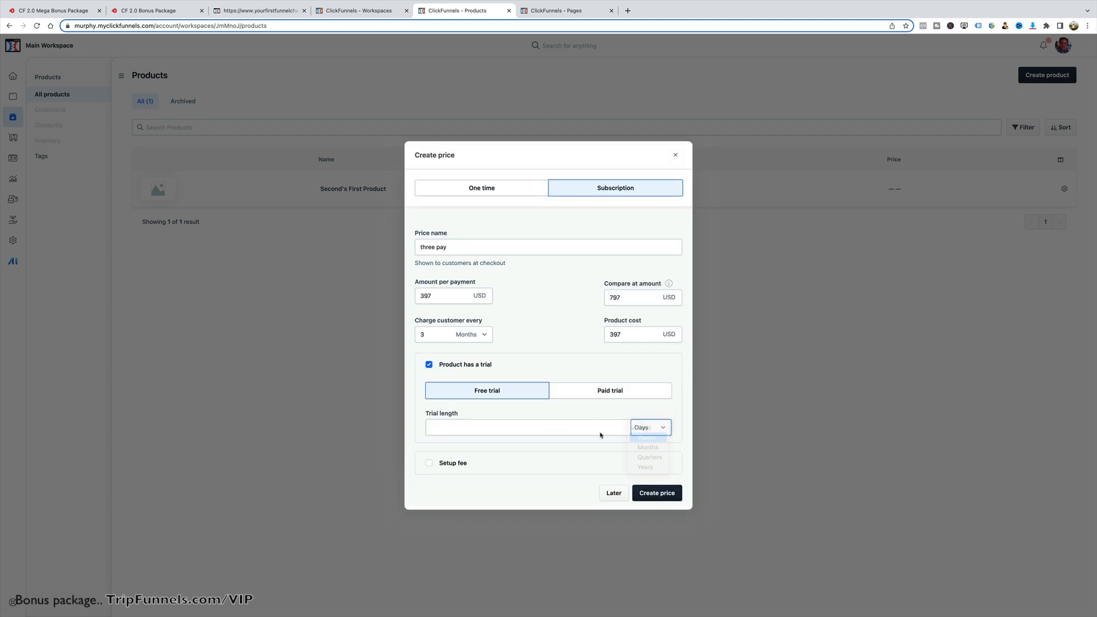
pyautogui.click(611, 428)
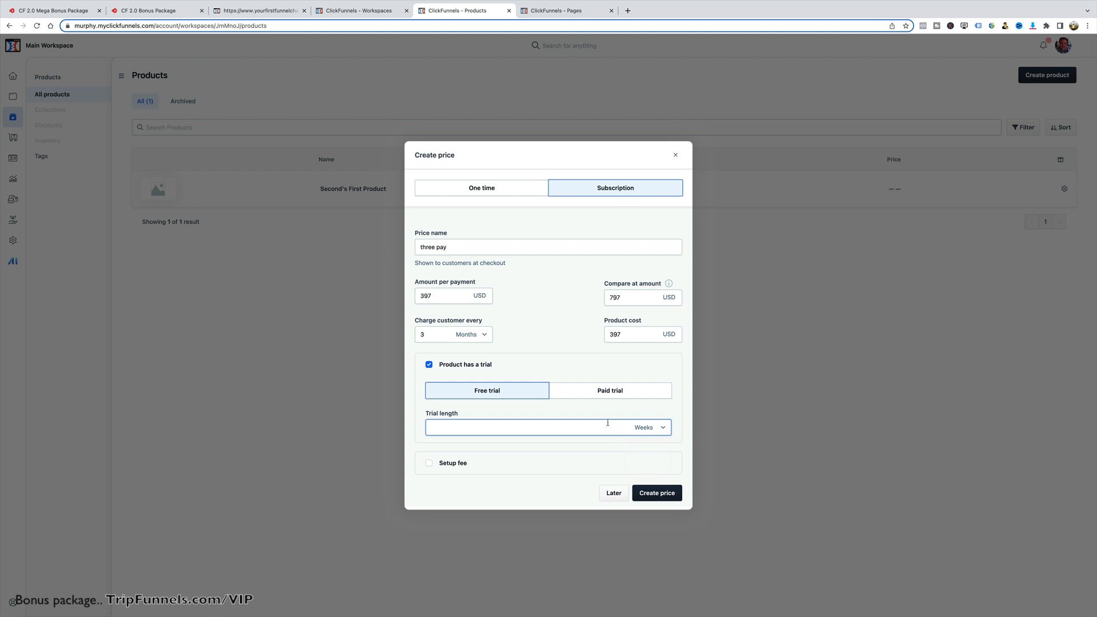
# - Compare the paid trial options with the free trial options, finishing with the free trial selected
pyautogui.click(629, 393)
pyautogui.click(516, 392)
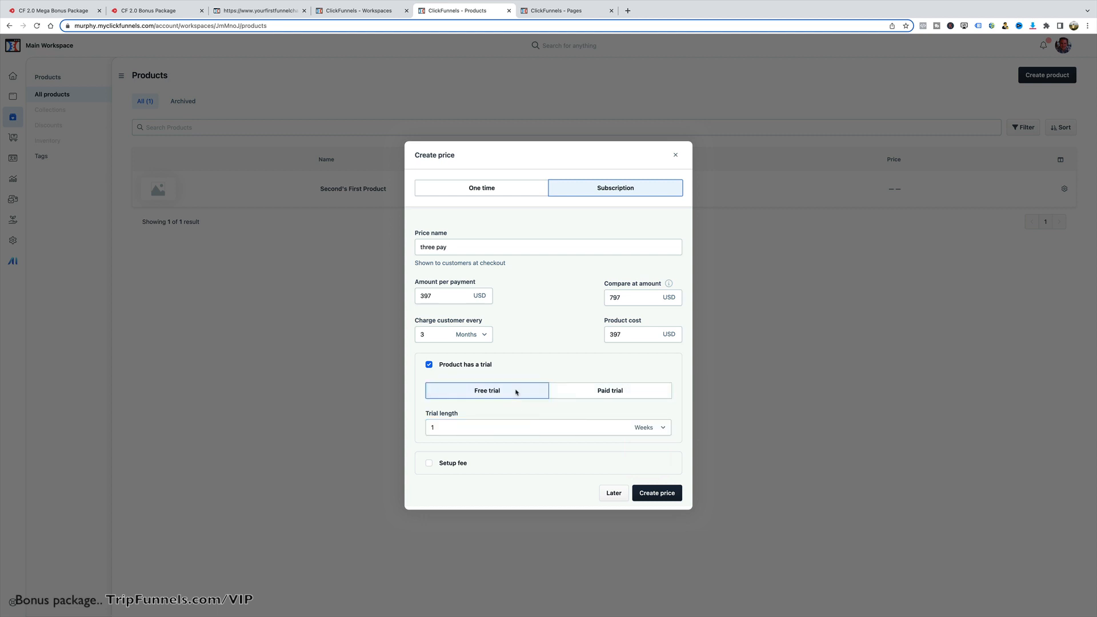
pyautogui.click(625, 392)
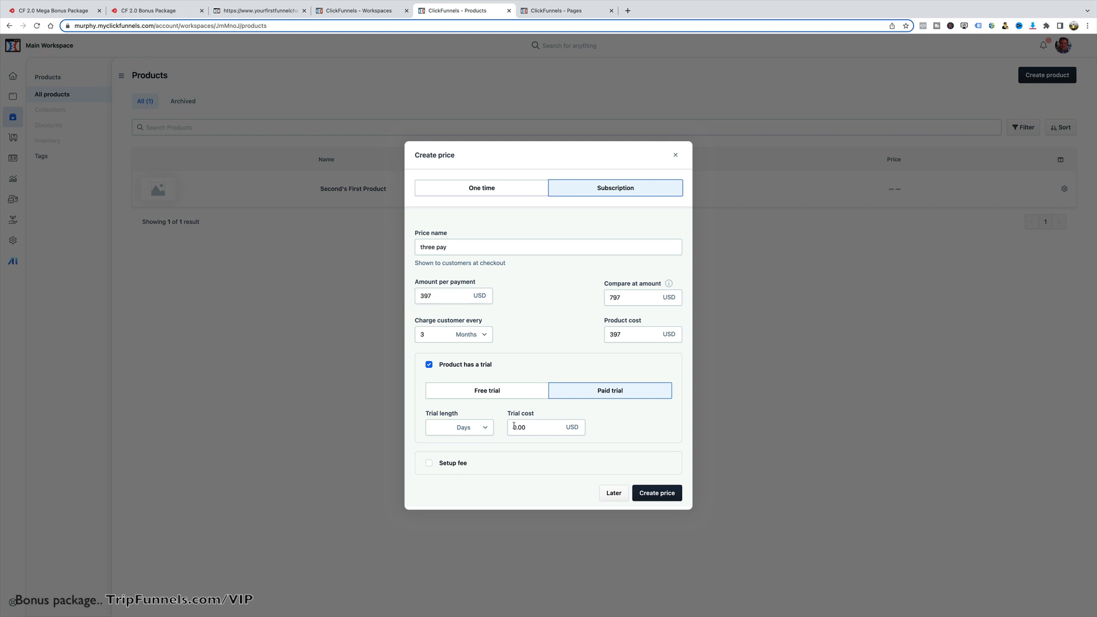
pyautogui.click(503, 390)
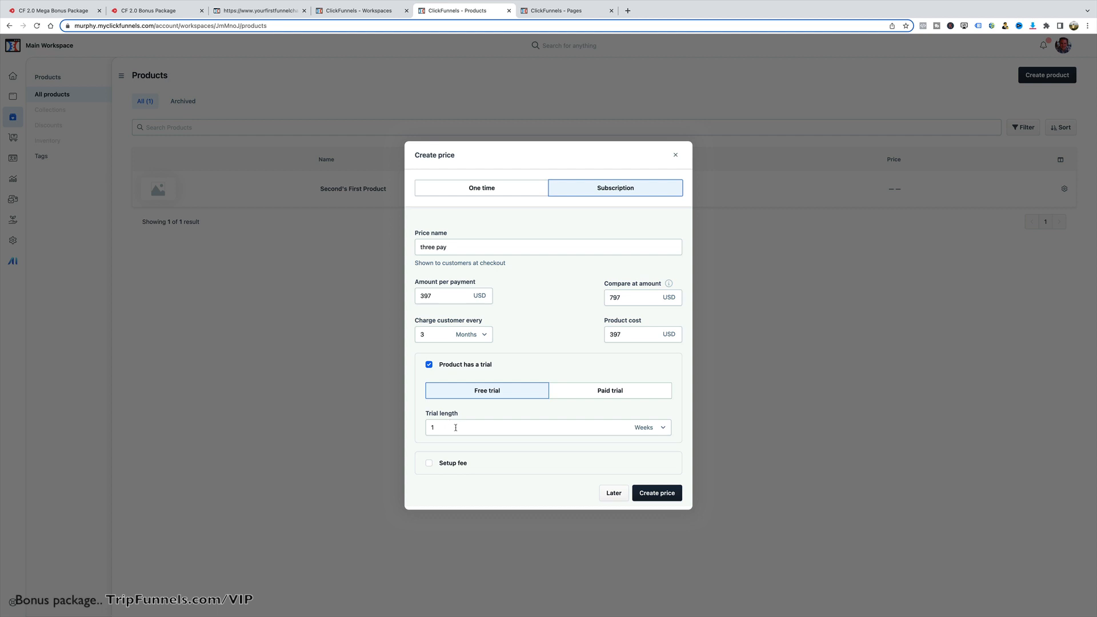
# - Compare the paid and free trial options once more, keep the free trial, and create the three pay subscription price
pyautogui.click(628, 391)
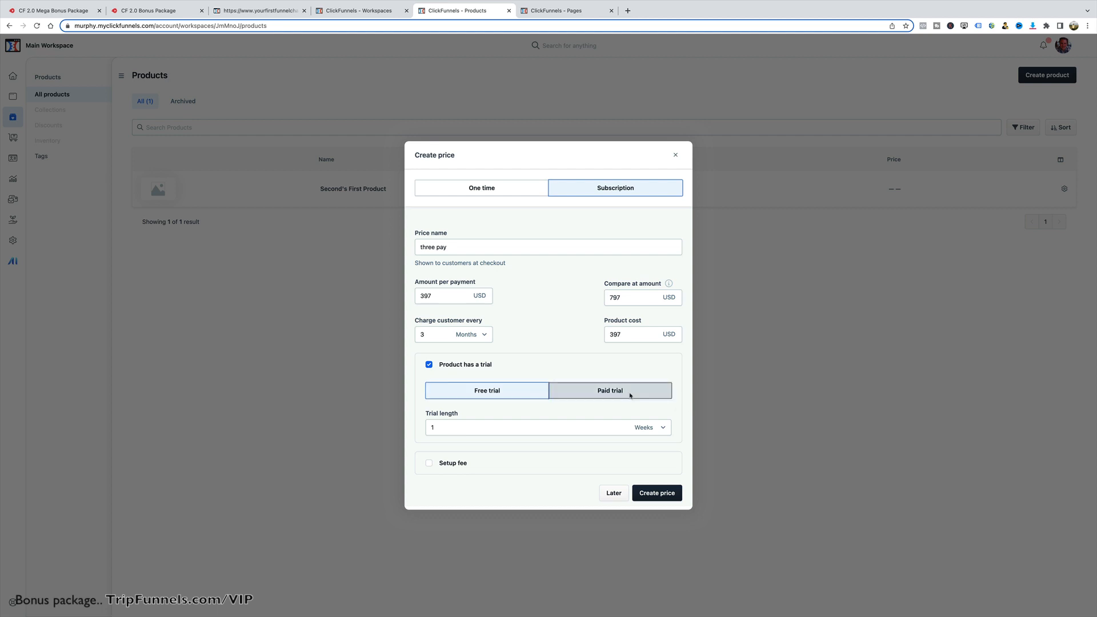
pyautogui.click(501, 393)
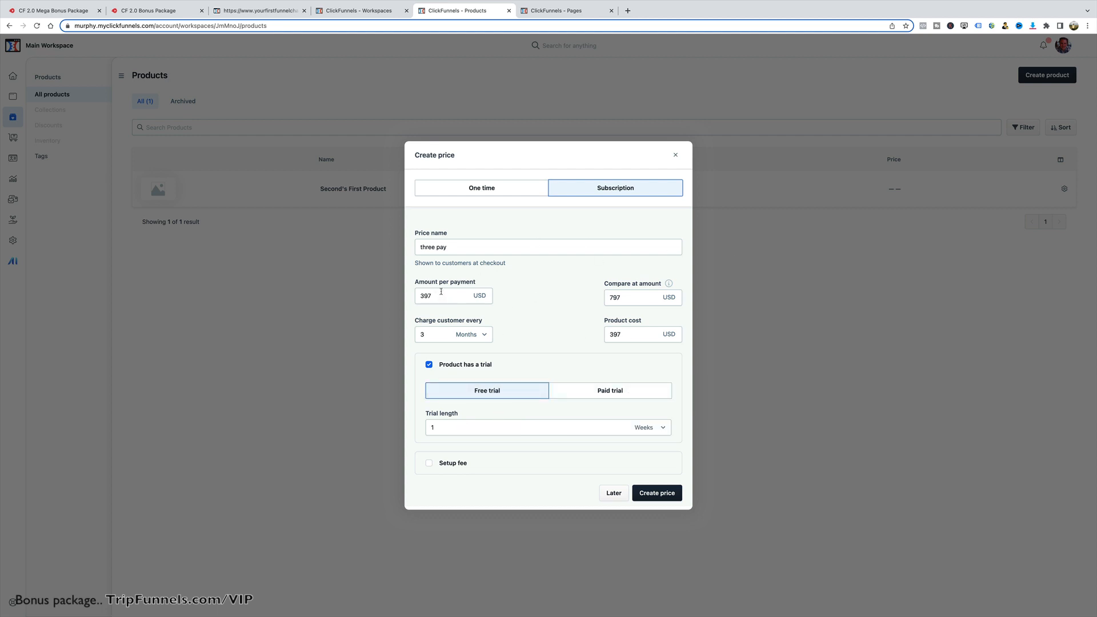
pyautogui.click(606, 391)
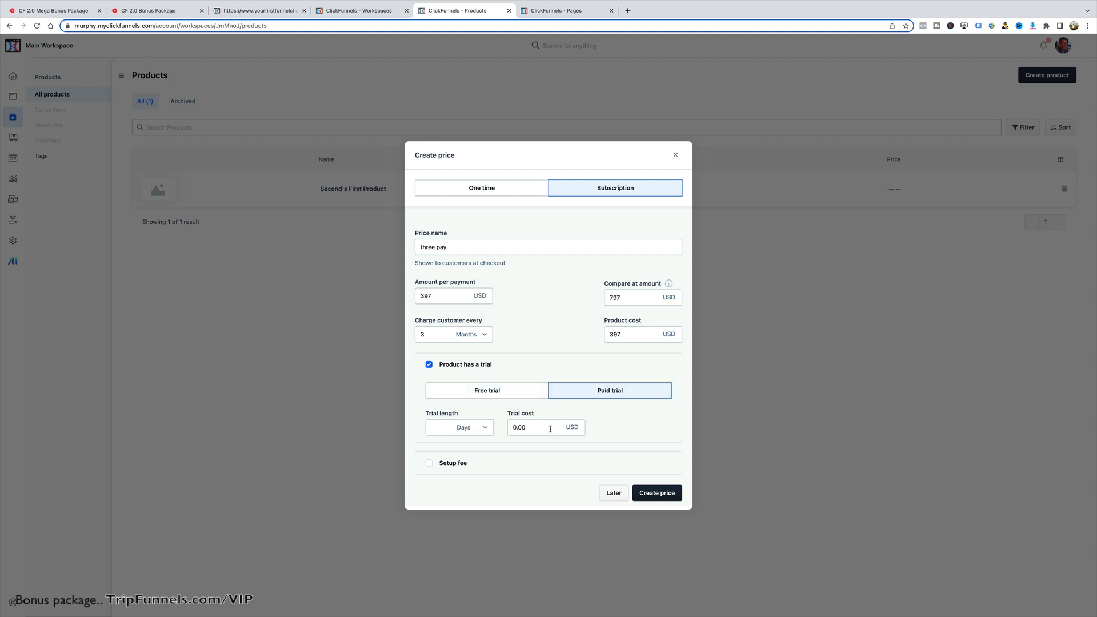
pyautogui.click(503, 391)
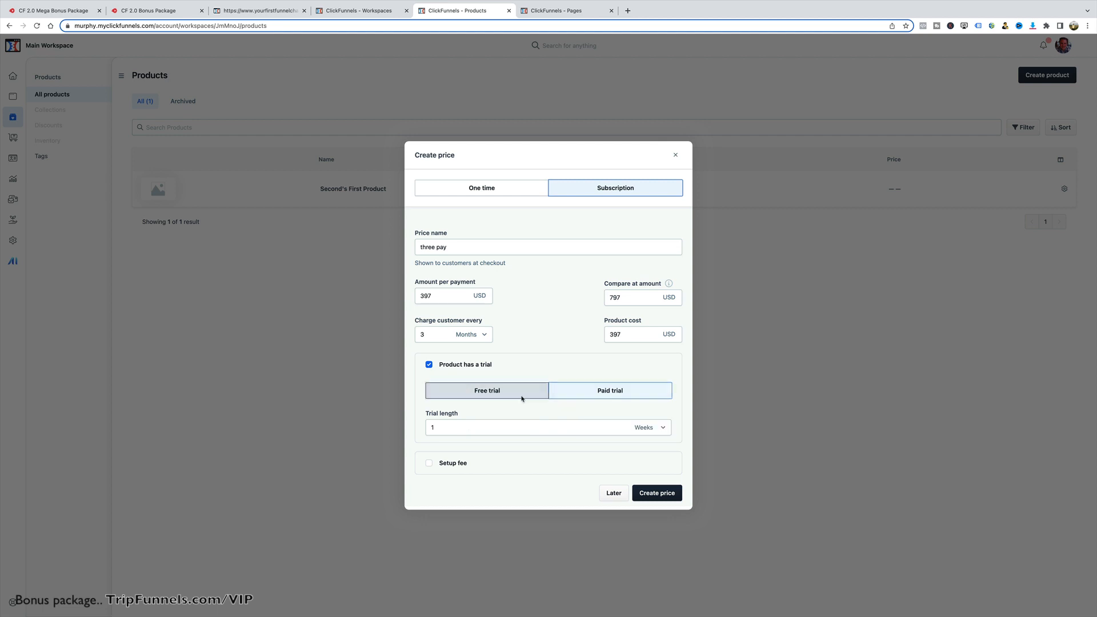
pyautogui.click(665, 493)
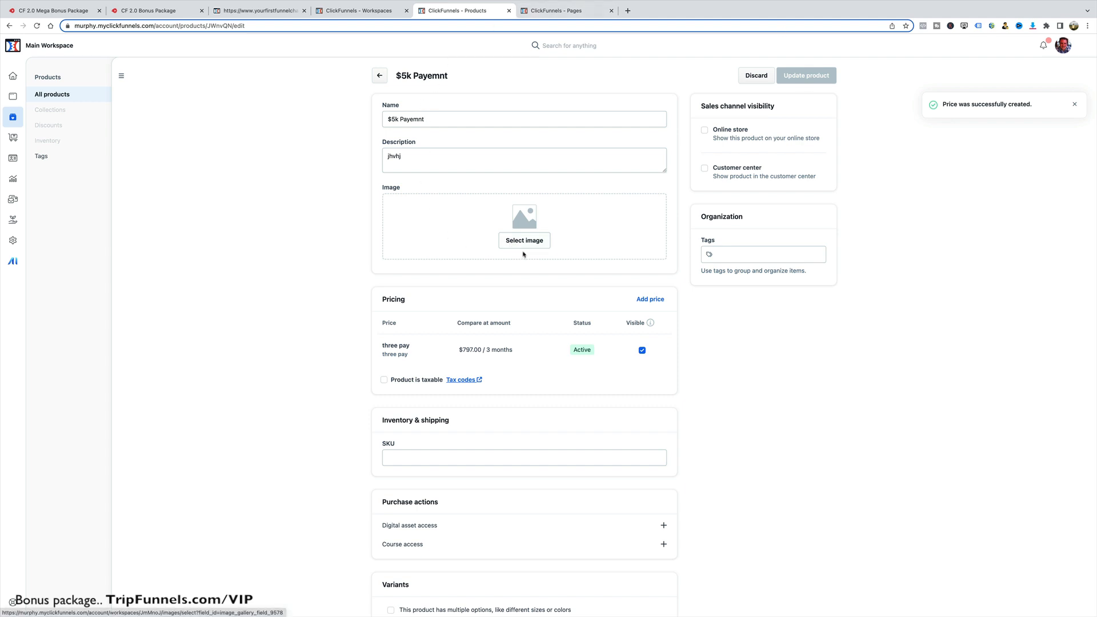
# - Look through the product's inventory, purchase action and variant sections, open the digital asset deliverables, and discard them without adding an asset
pyautogui.scroll(-1, 520, 239)
pyautogui.scroll(-5, 521, 239)
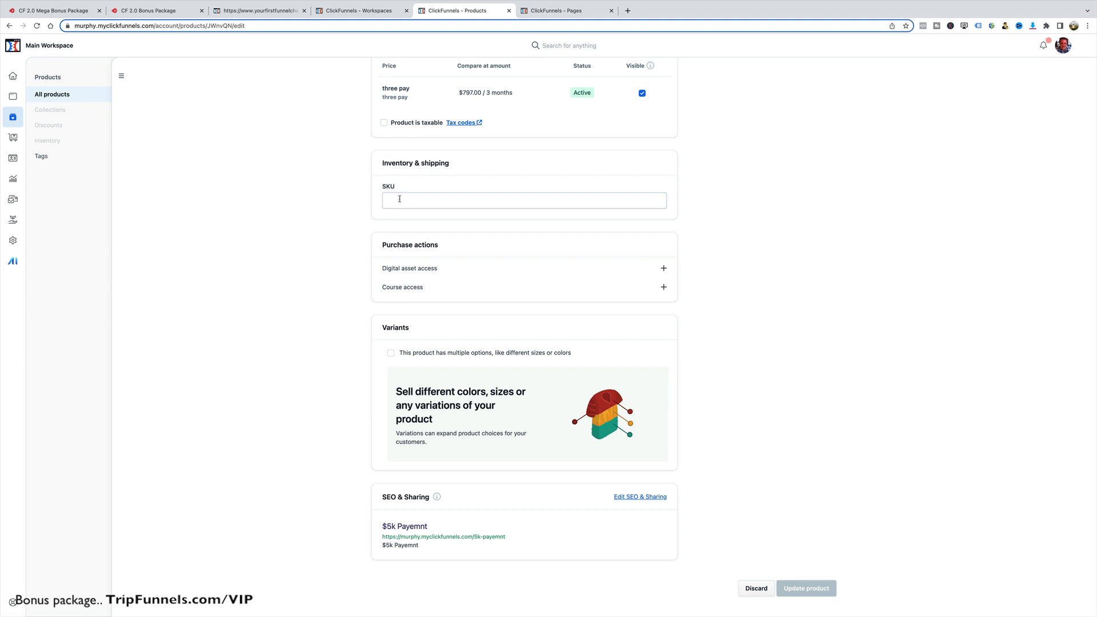
pyautogui.click(663, 268)
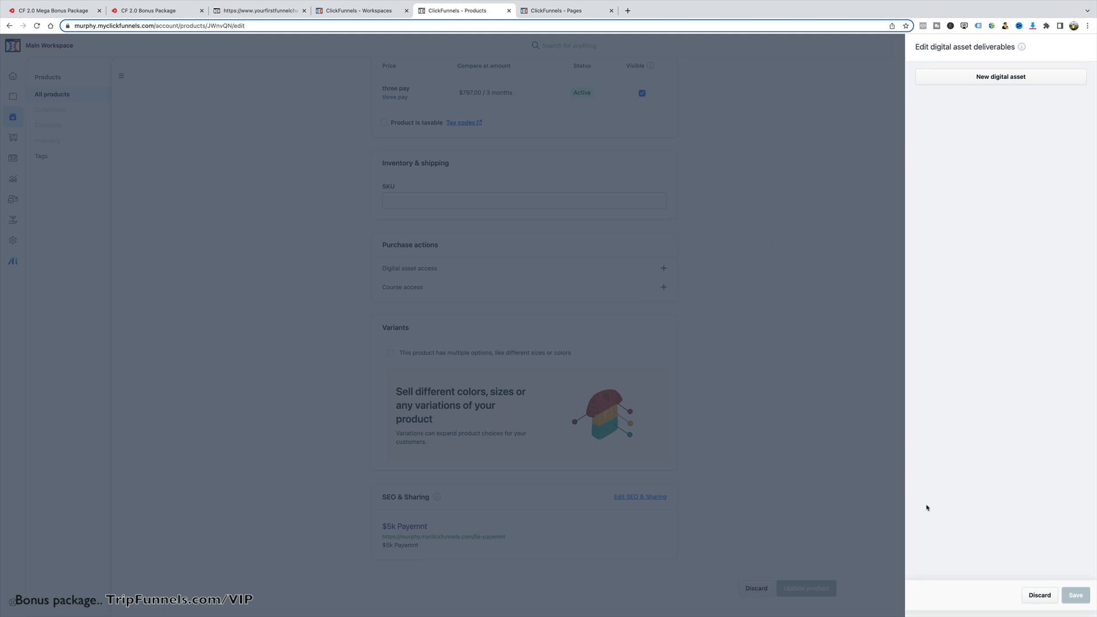
pyautogui.click(1038, 595)
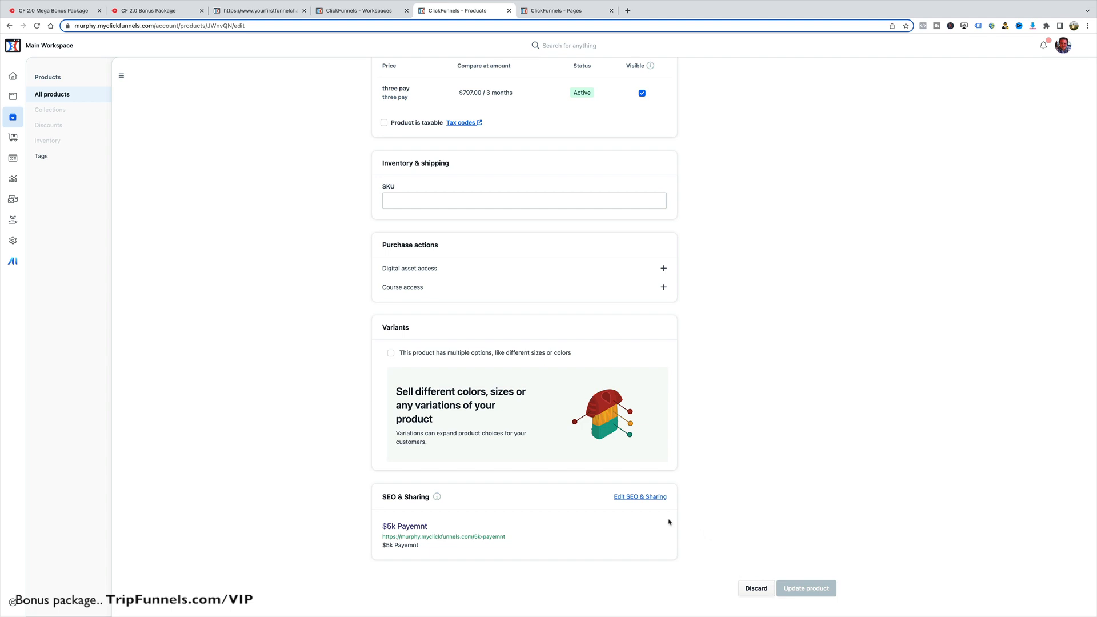
# - Leave the $5k Payemnt product and reopen it from the product list to review its details and pricing
pyautogui.scroll(5, 852, 455)
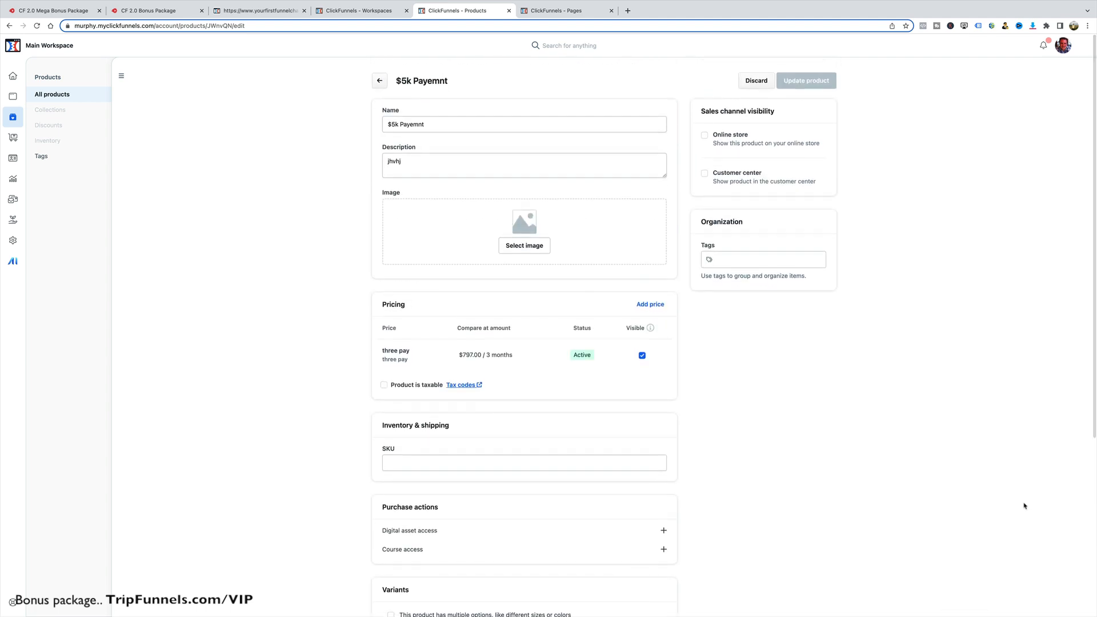
pyautogui.click(760, 79)
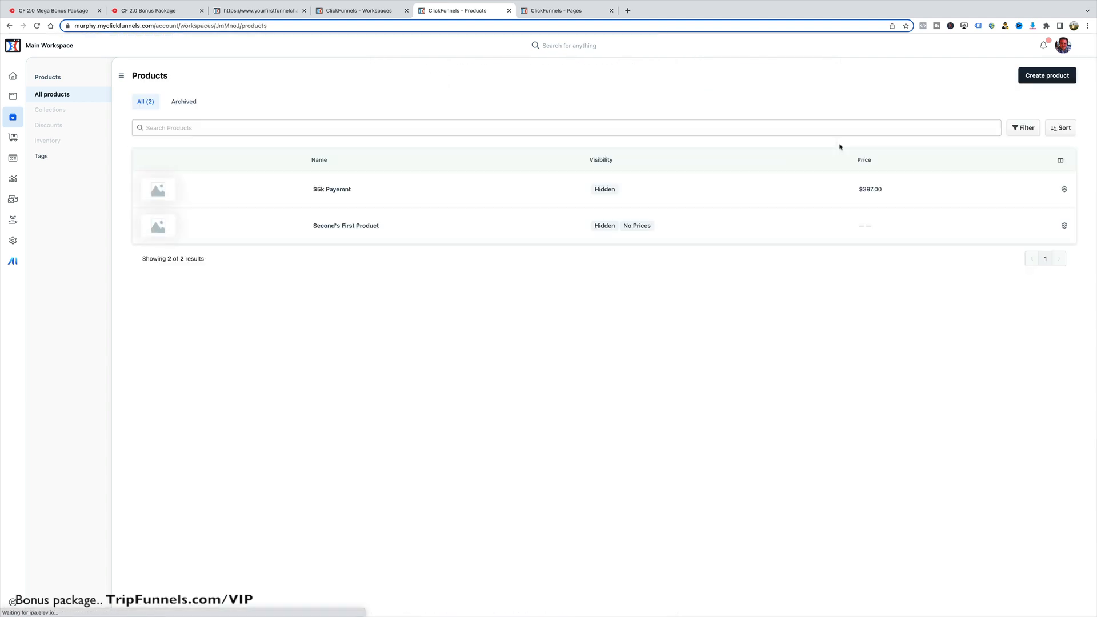
pyautogui.click(1064, 189)
pyautogui.scroll(-5, 751, 255)
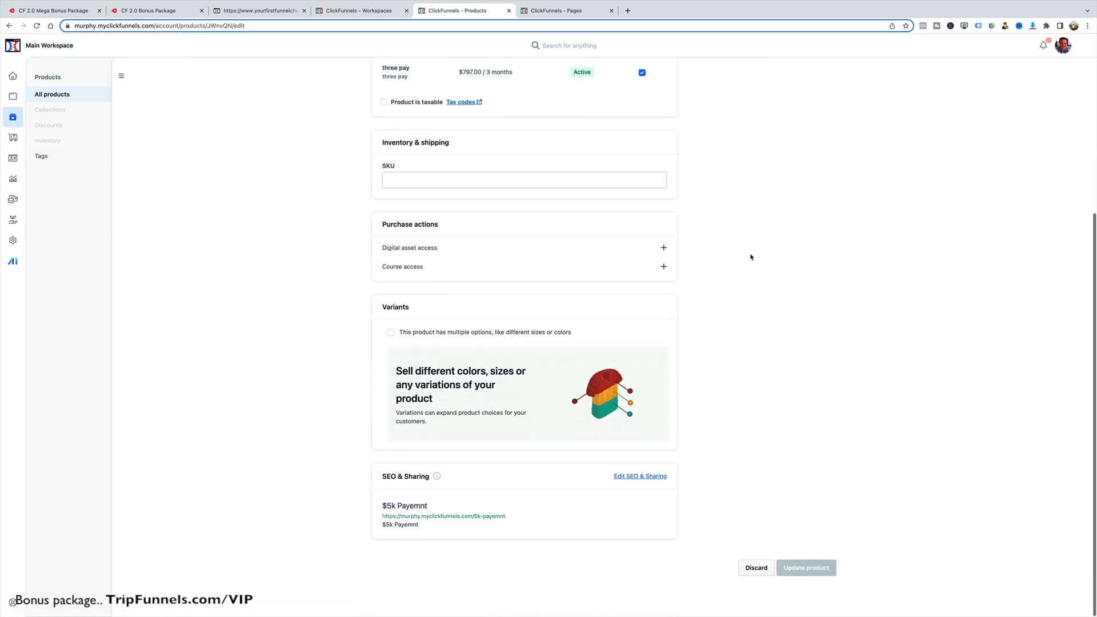
pyautogui.scroll(5, 773, 546)
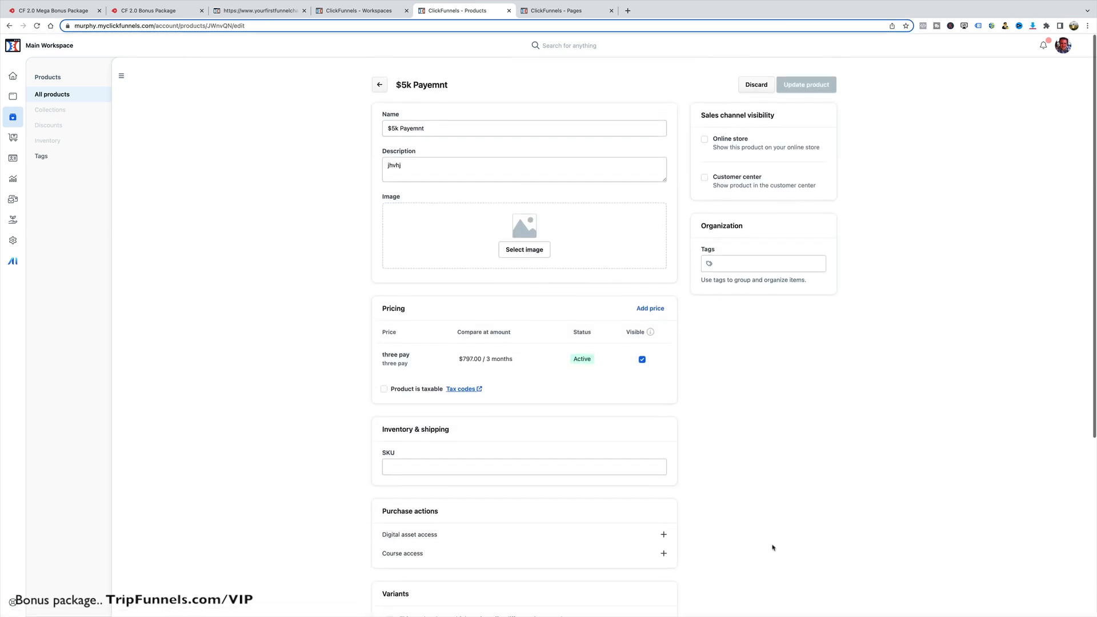
pyautogui.click(379, 75)
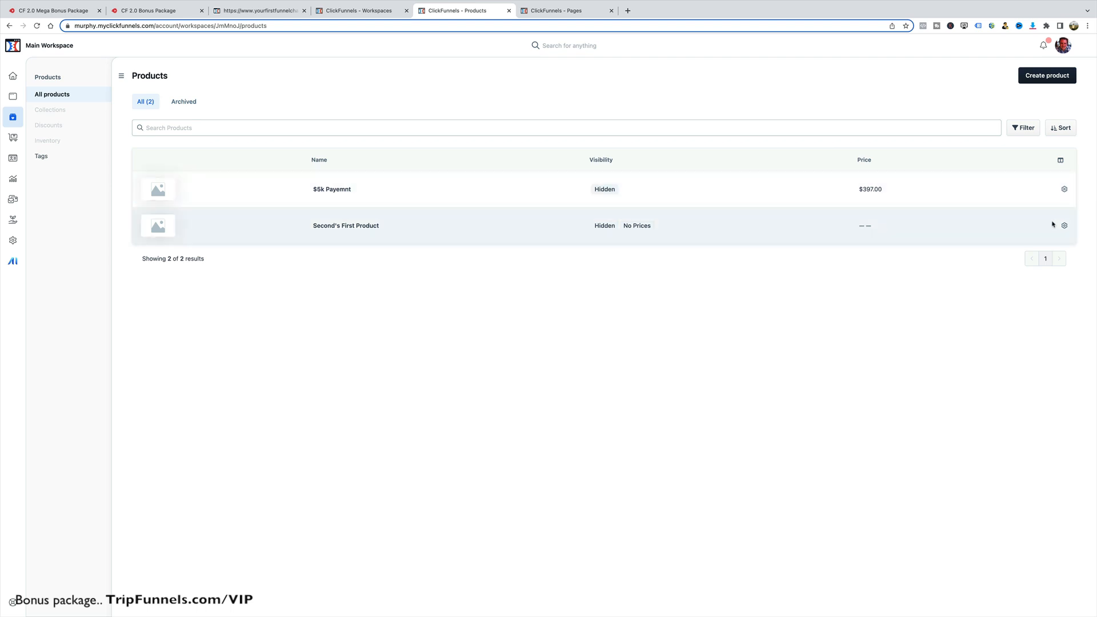
pyautogui.click(1065, 190)
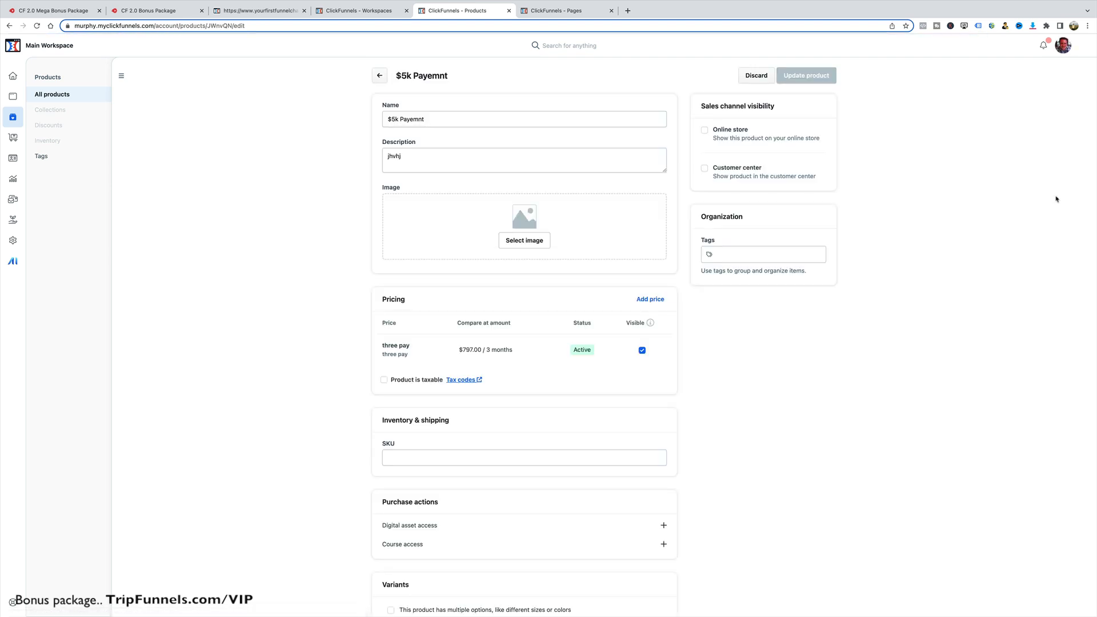
pyautogui.scroll(-5, 942, 269)
# - Go back through the visited product pages to the site overview
pyautogui.click(9, 26)
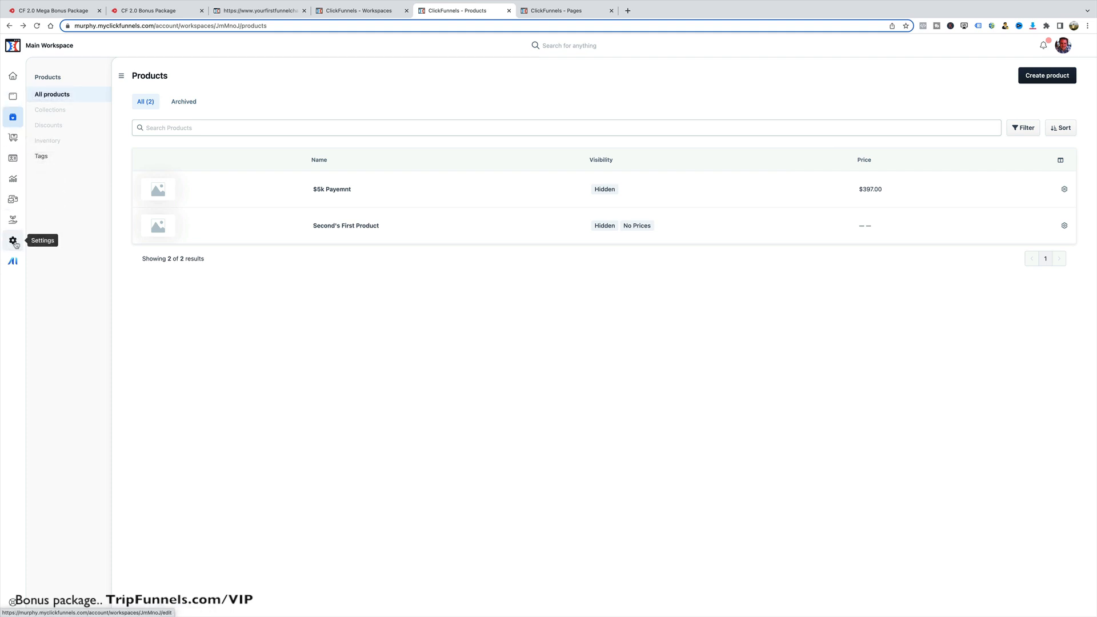
pyautogui.click(9, 26)
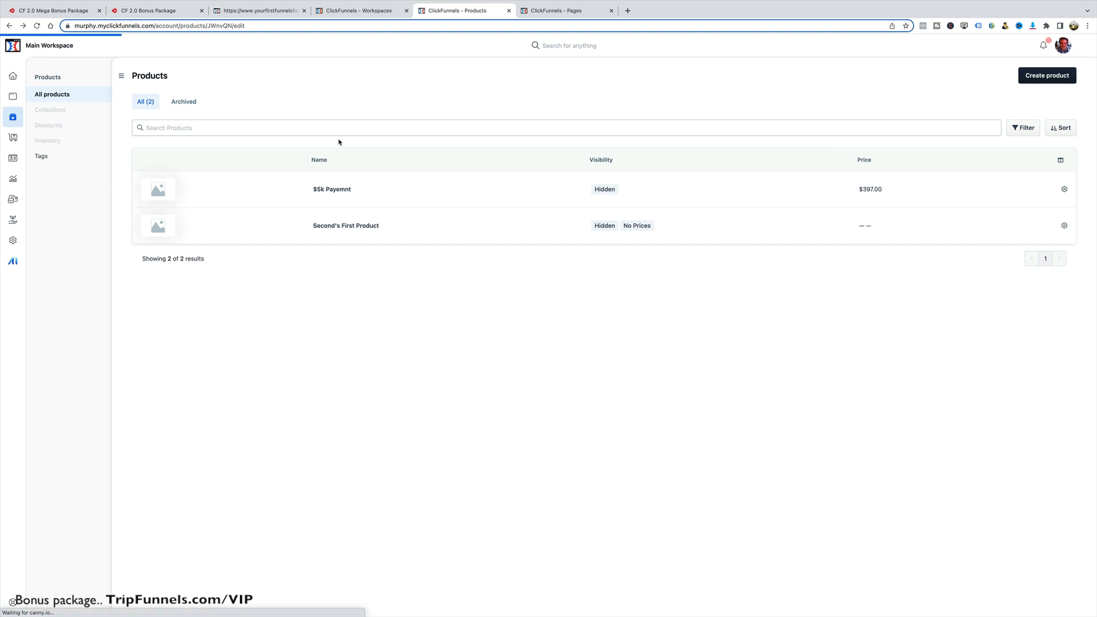
pyautogui.click(8, 26)
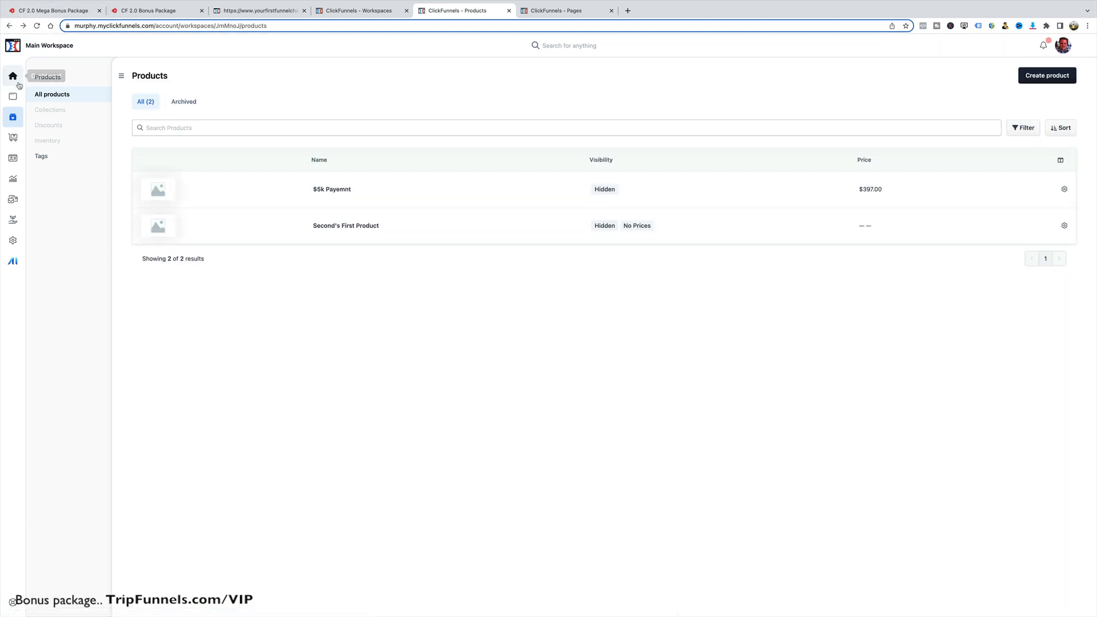
pyautogui.click(11, 26)
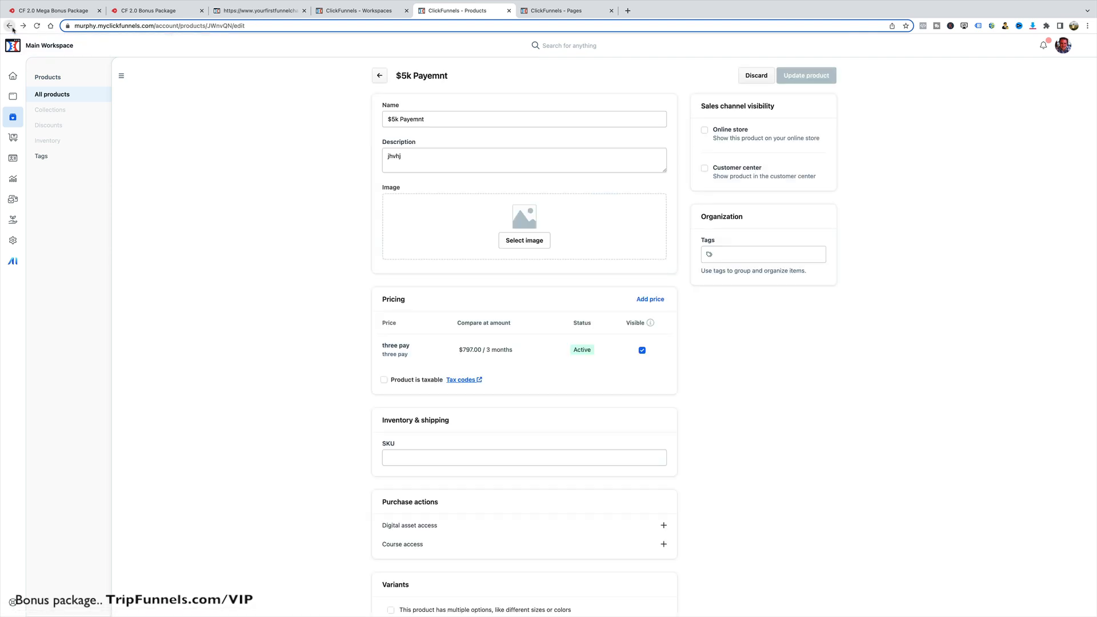
pyautogui.click(11, 26)
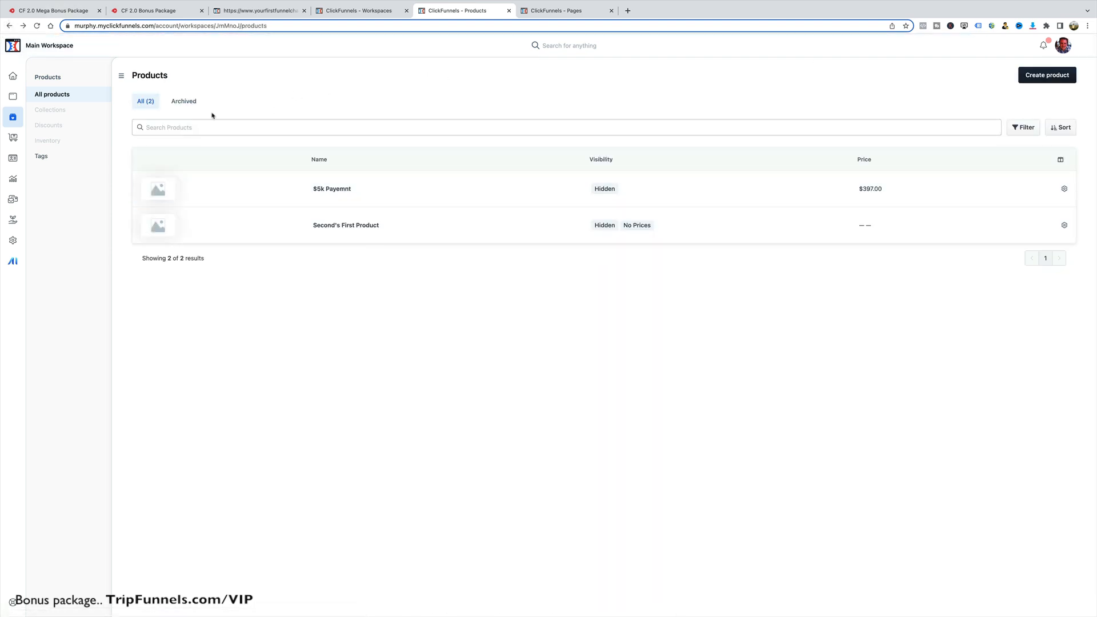
pyautogui.click(9, 26)
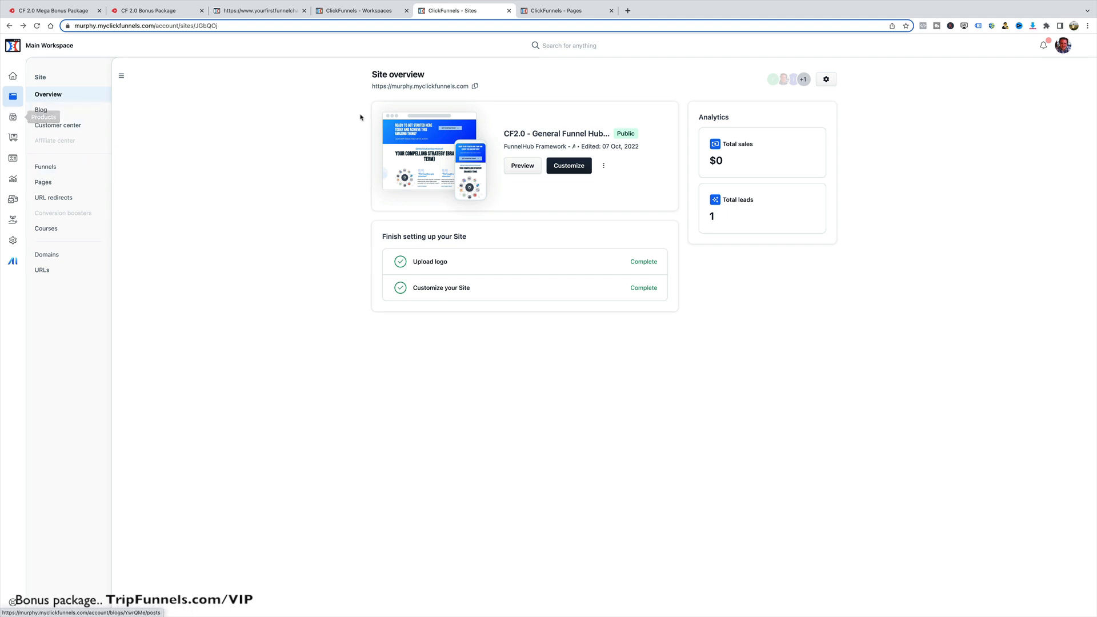
# - Open the blog from the dashboard's setup checklist, view the published My first page post, and close it
pyautogui.click(12, 75)
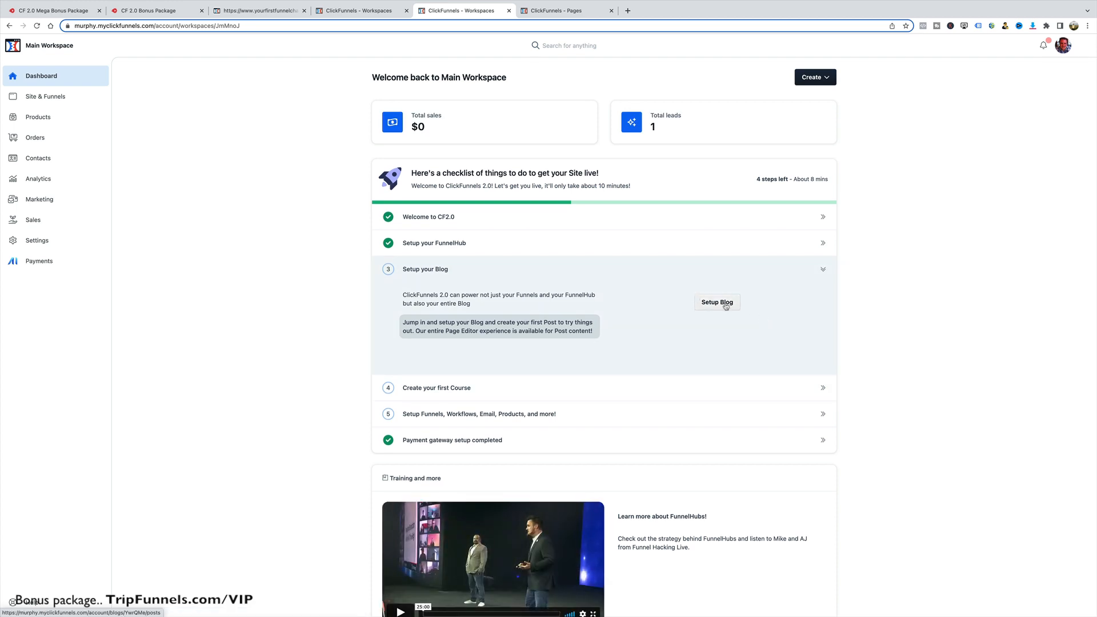
pyautogui.click(725, 304)
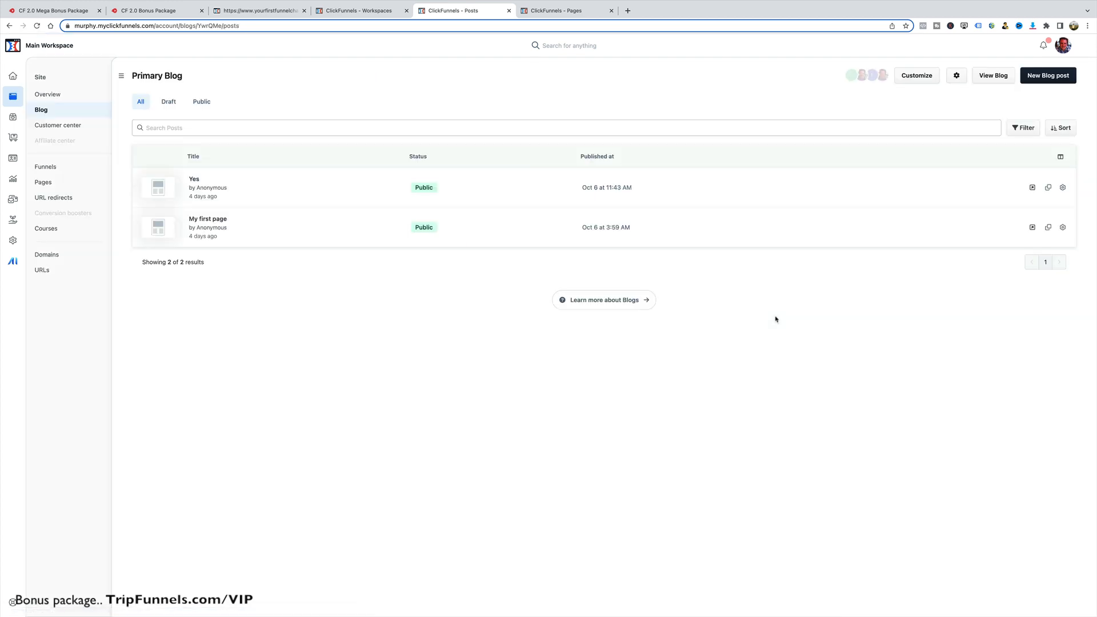
pyautogui.click(1033, 228)
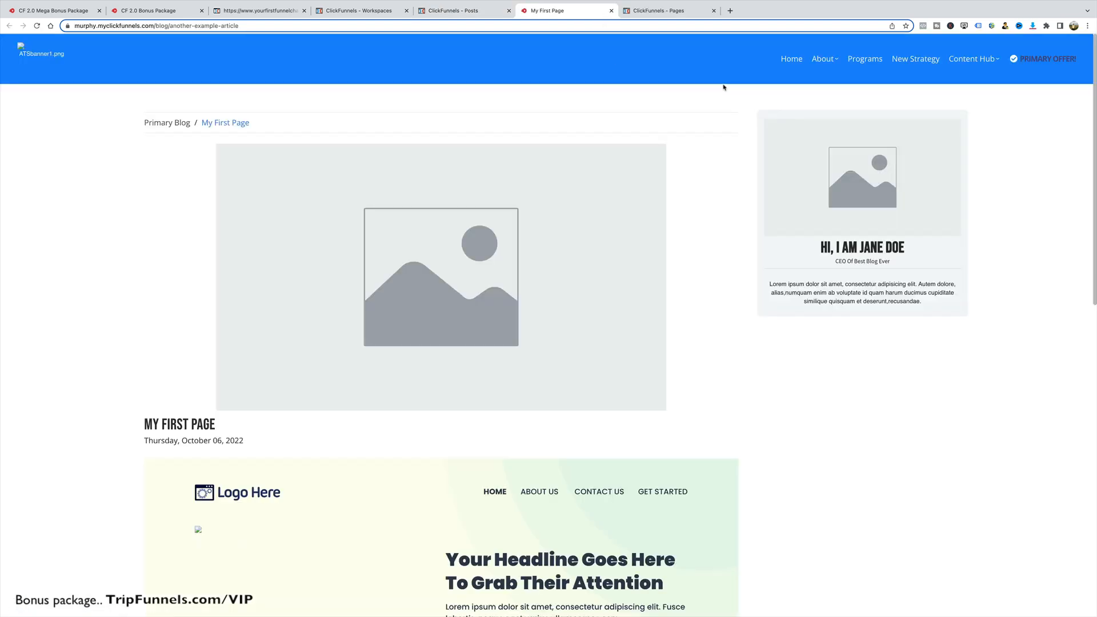
pyautogui.scroll(-10, 724, 84)
pyautogui.scroll(10, 724, 84)
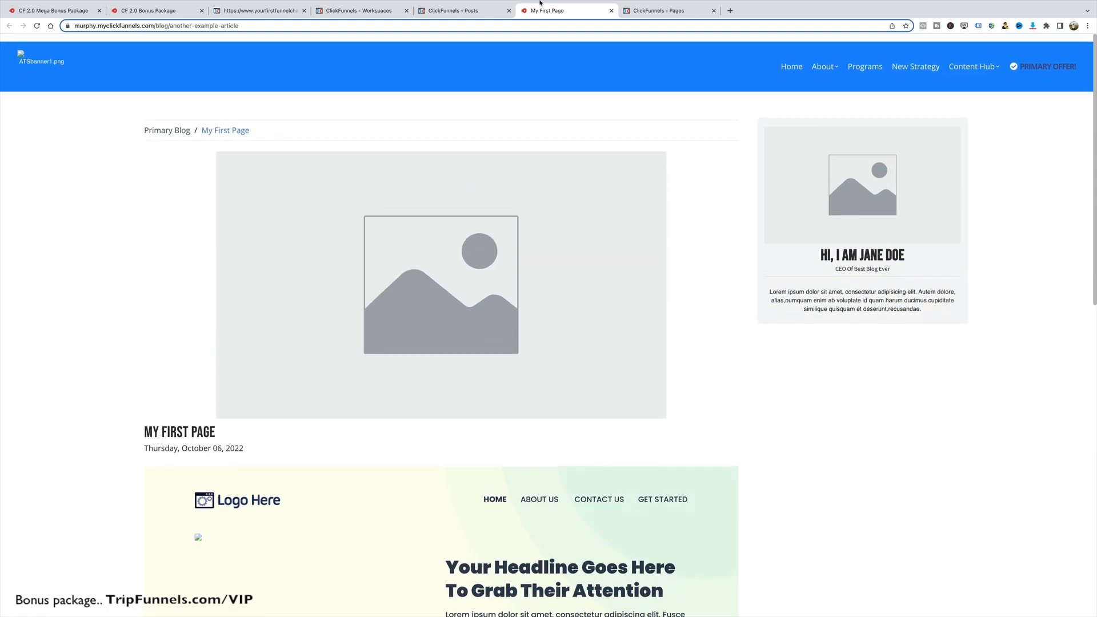
pyautogui.click(611, 10)
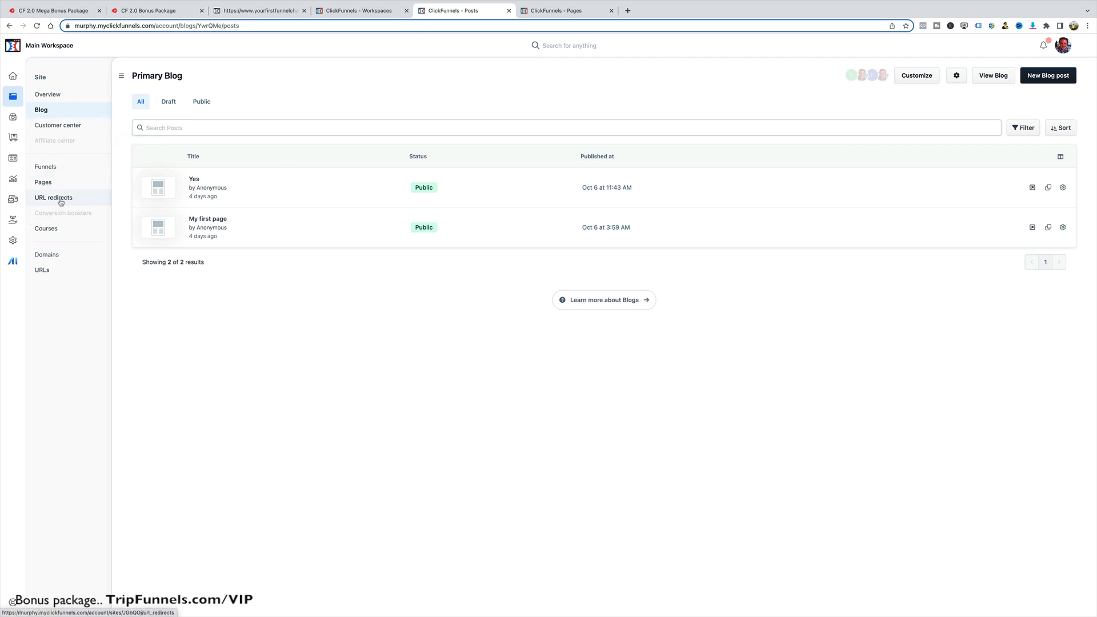
# - Examine the workspace's domains and their connection status, and open the external domain's SSL and DNS setup details
pyautogui.click(58, 259)
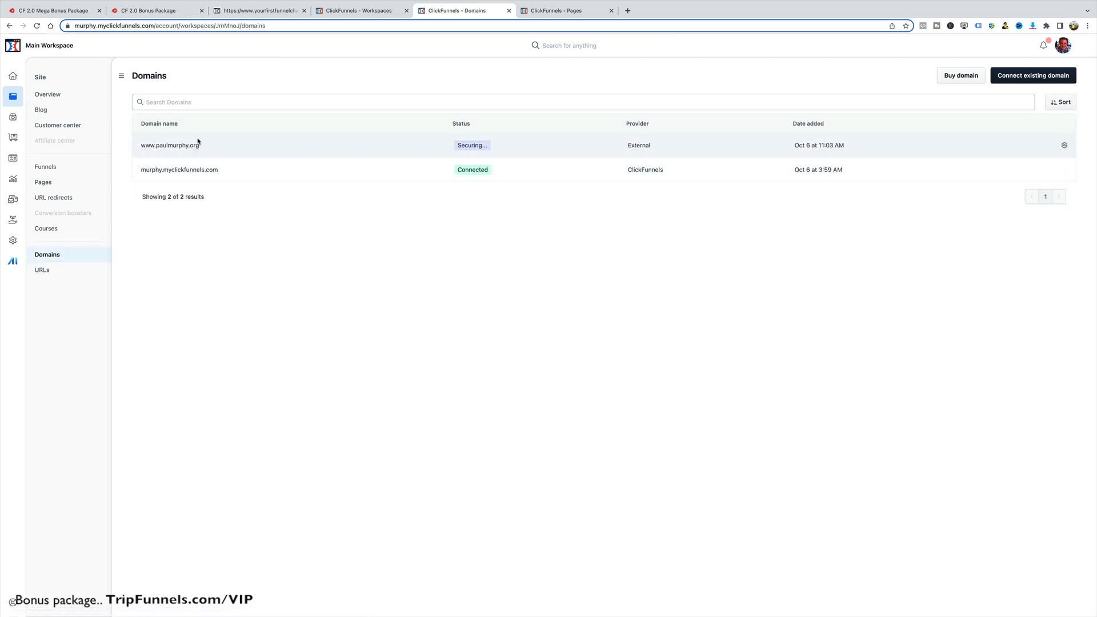
pyautogui.moveTo(204, 147); pyautogui.dragTo(189, 147)
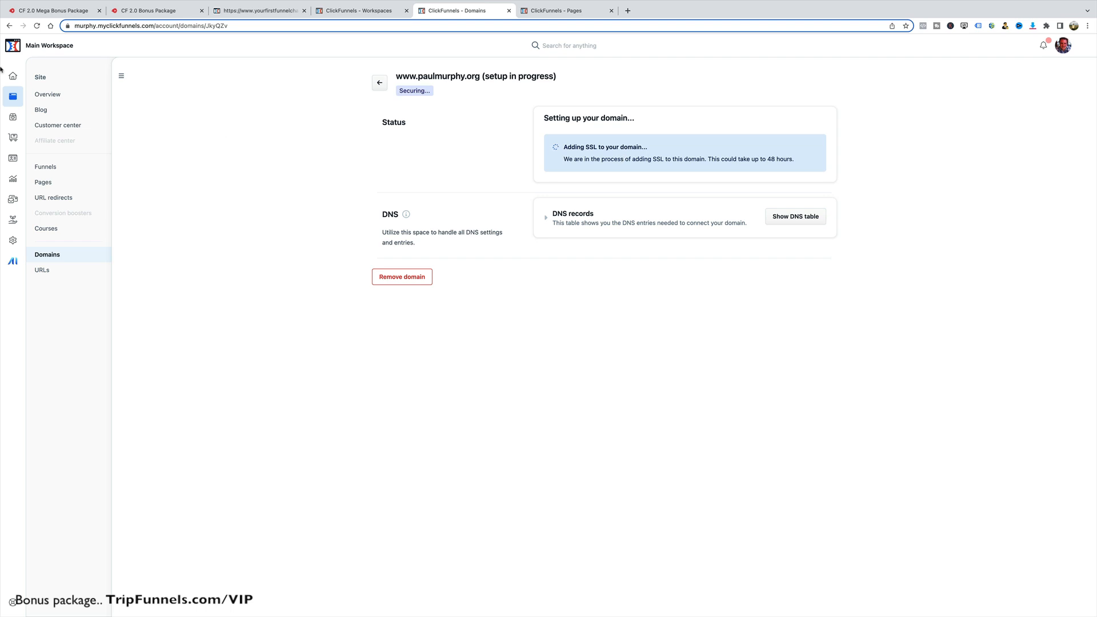
pyautogui.click(9, 26)
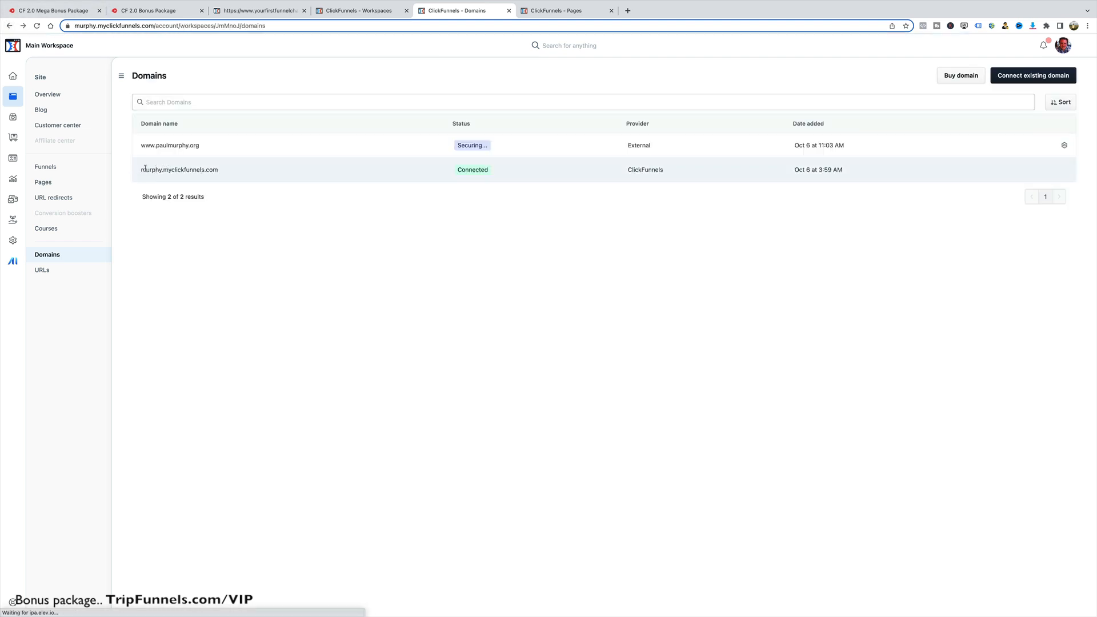
pyautogui.moveTo(141, 169); pyautogui.dragTo(244, 176)
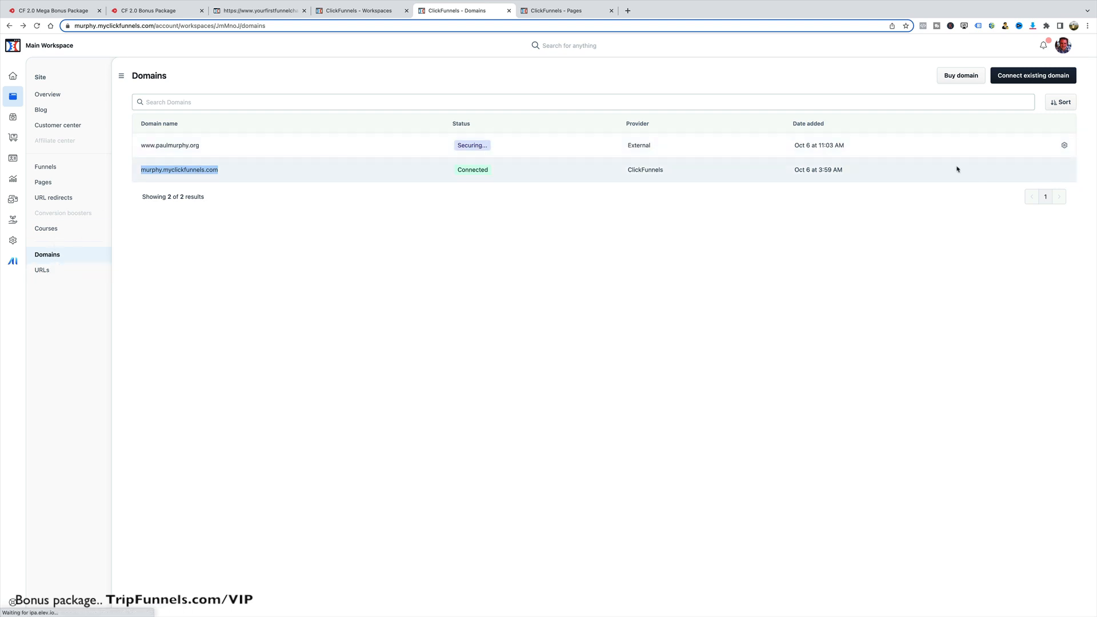
pyautogui.moveTo(357, 171); pyautogui.dragTo(538, 173)
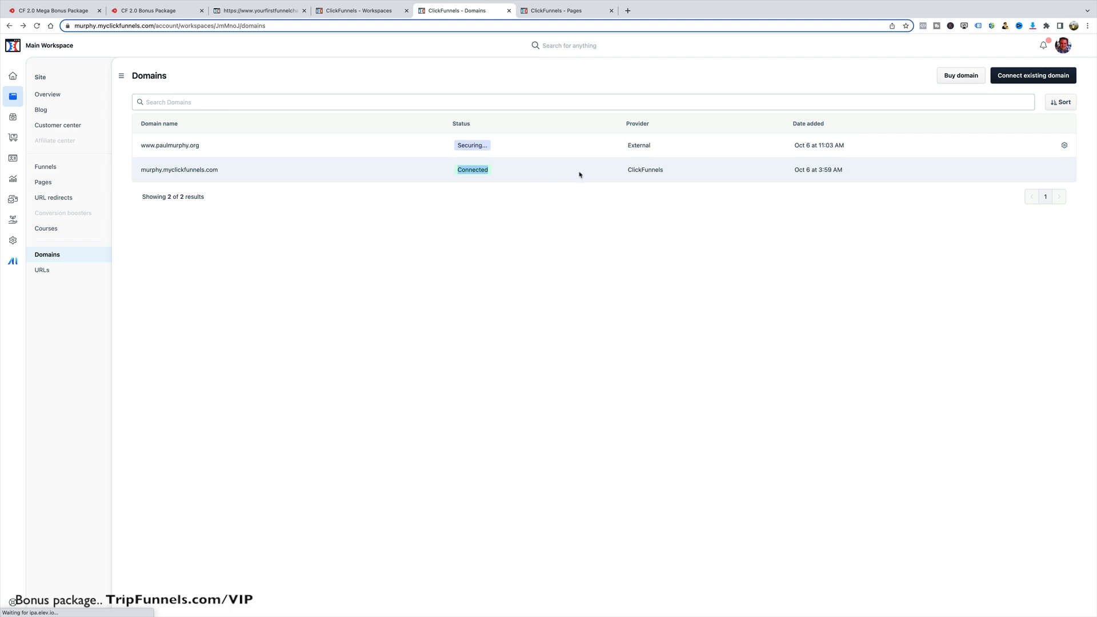
pyautogui.click(1063, 146)
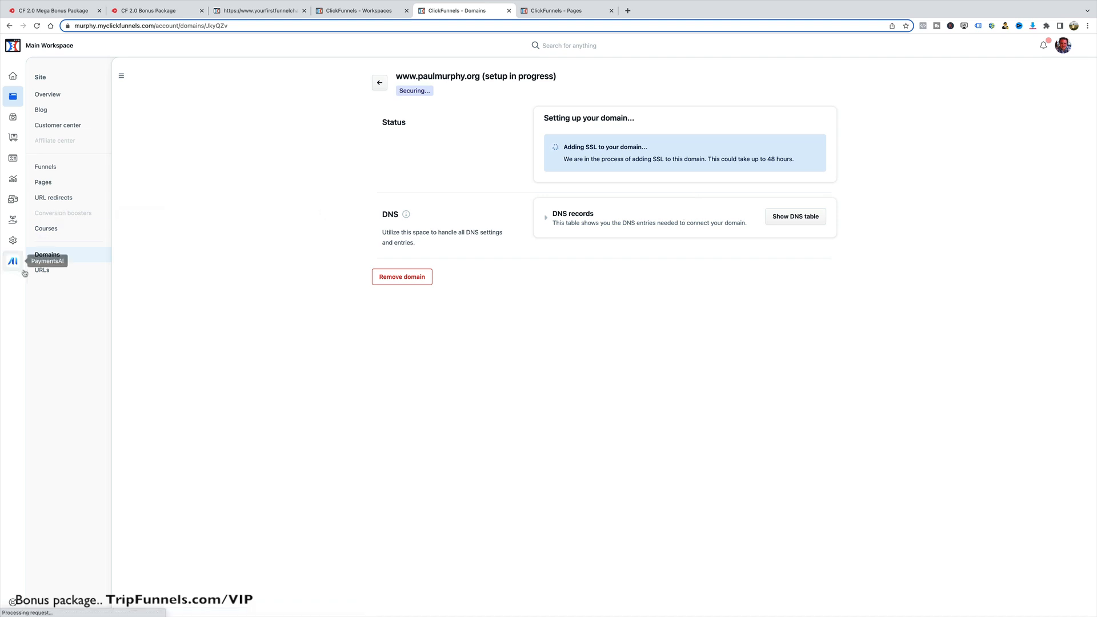
# - Open the site's URLs list and look through the addresses of its products, funnels, pages, posts and courses
pyautogui.click(43, 270)
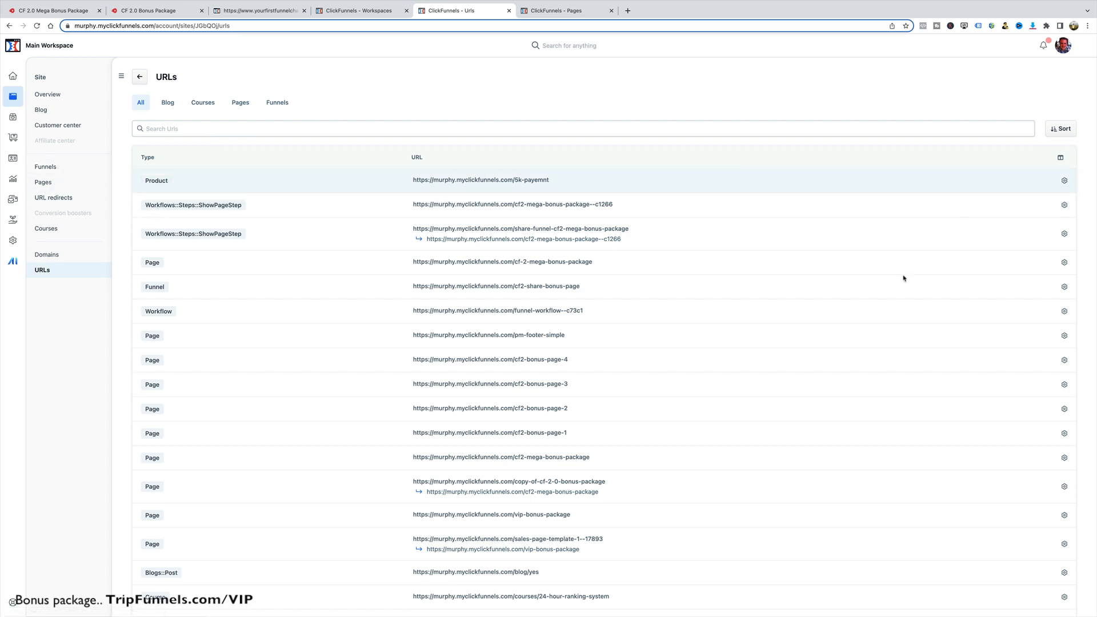
pyautogui.scroll(-10, 903, 278)
pyautogui.scroll(10, 796, 299)
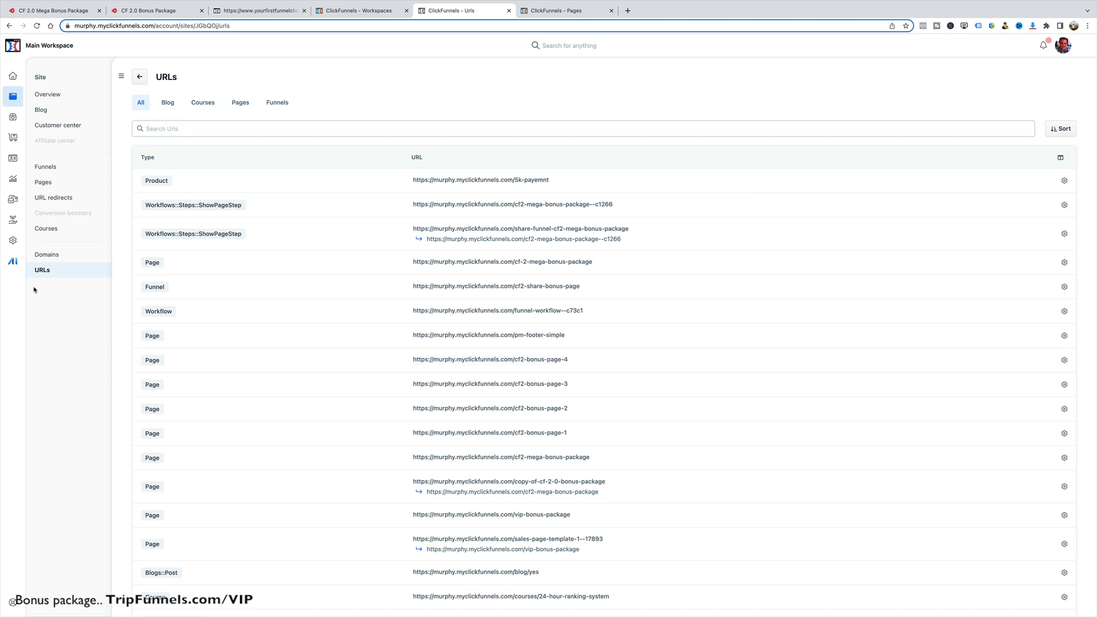
pyautogui.scroll(-2, 488, 312)
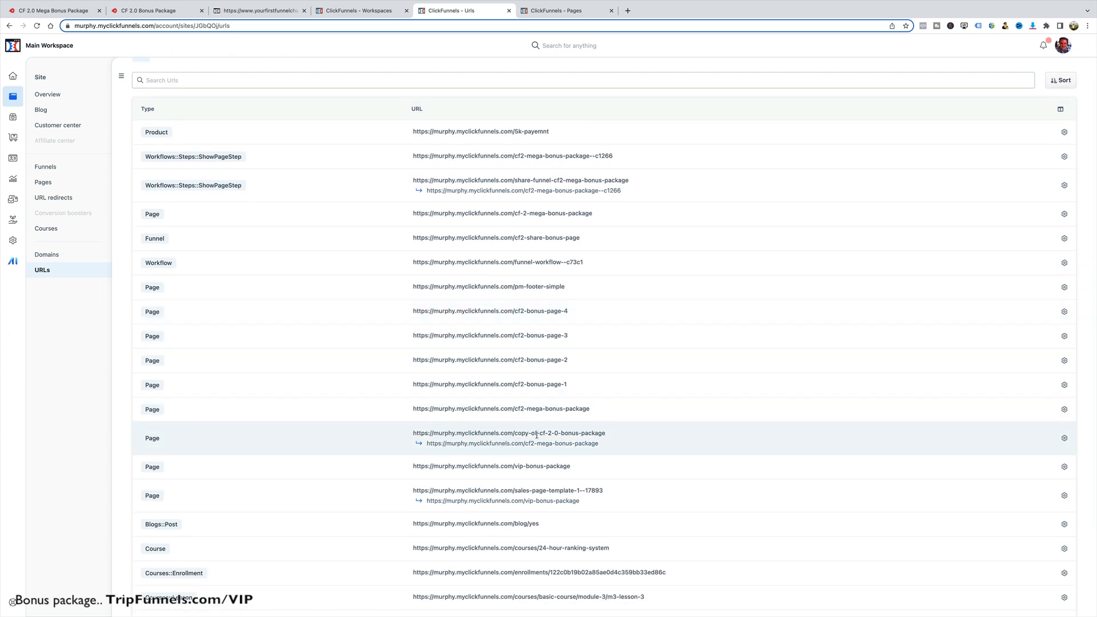
pyautogui.scroll(2, 549, 440)
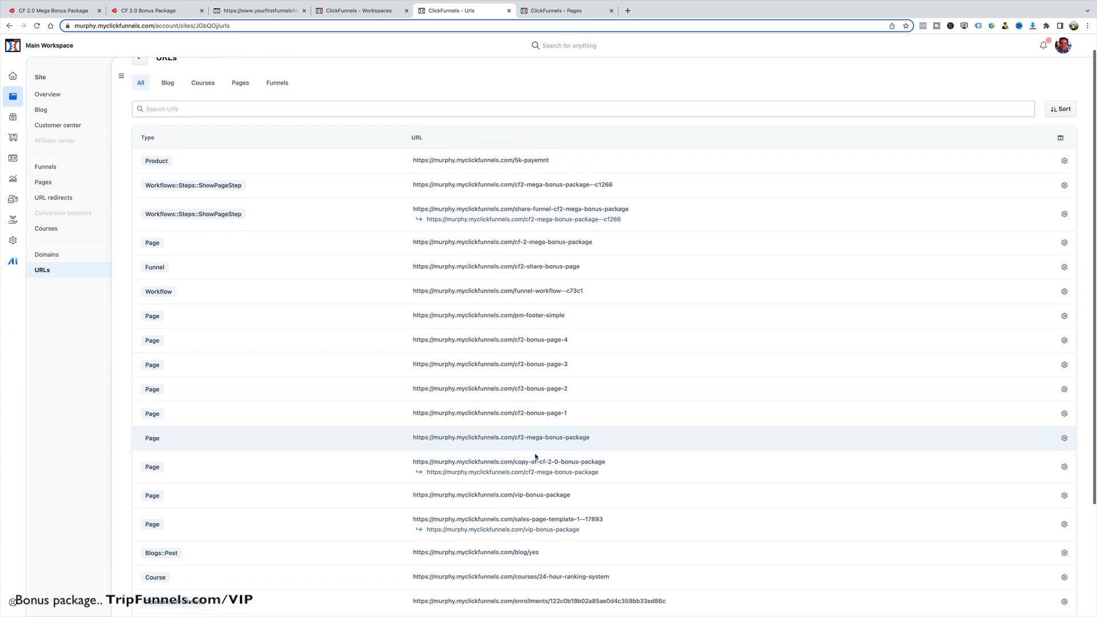
# - Look through the URLs list and highlight the copy-of-cf-2-0-bonus-package slug of the redirected page address
pyautogui.scroll(-2, 534, 451)
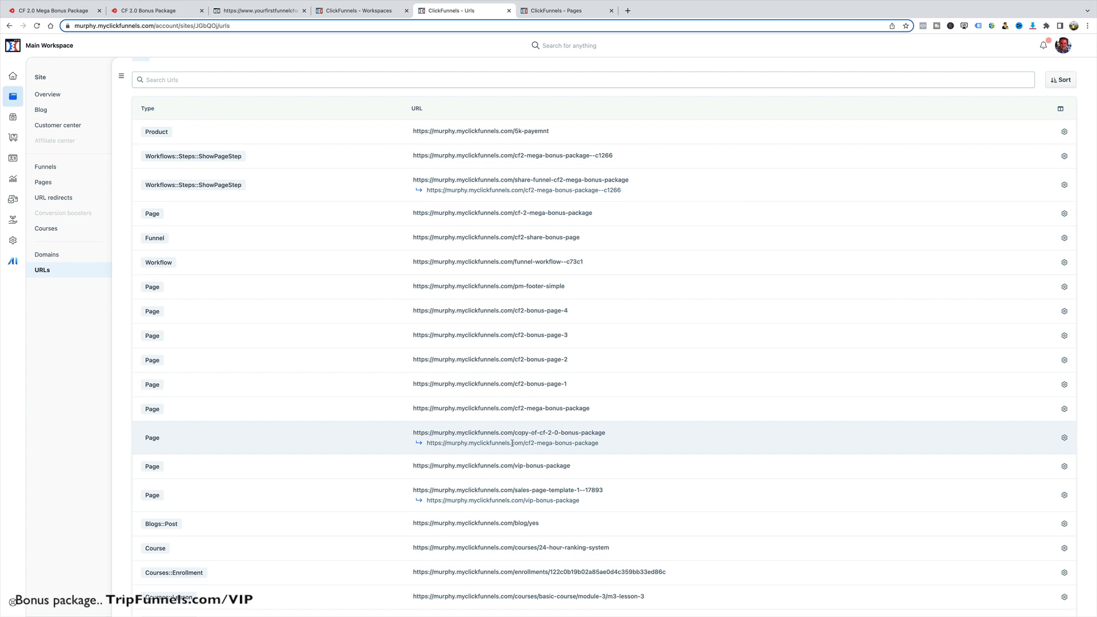
pyautogui.scroll(1, 523, 441)
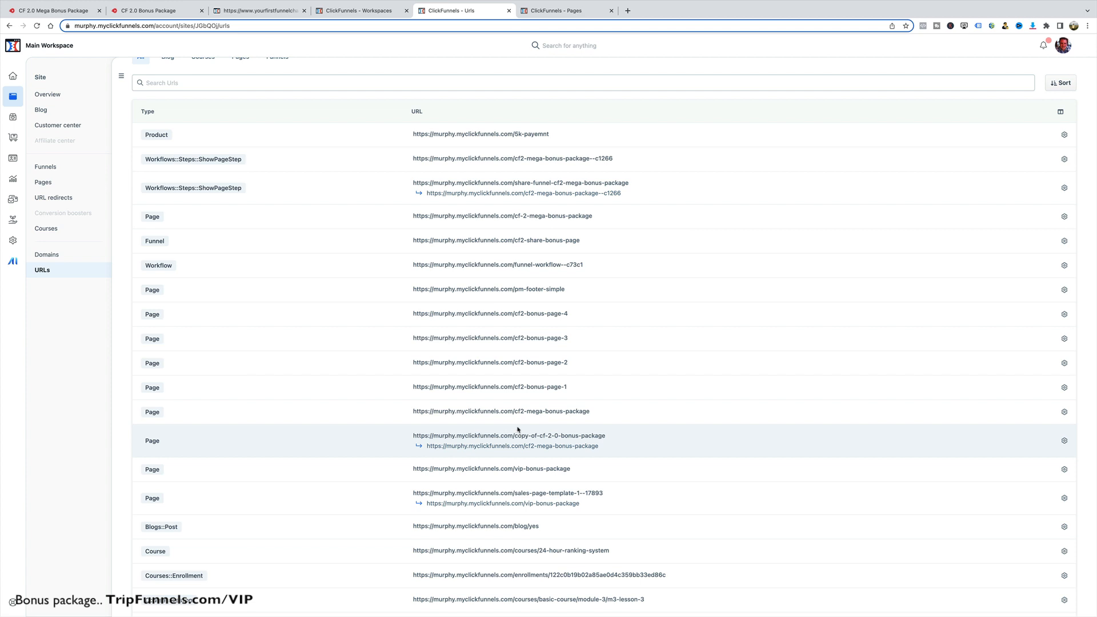
pyautogui.scroll(2, 588, 421)
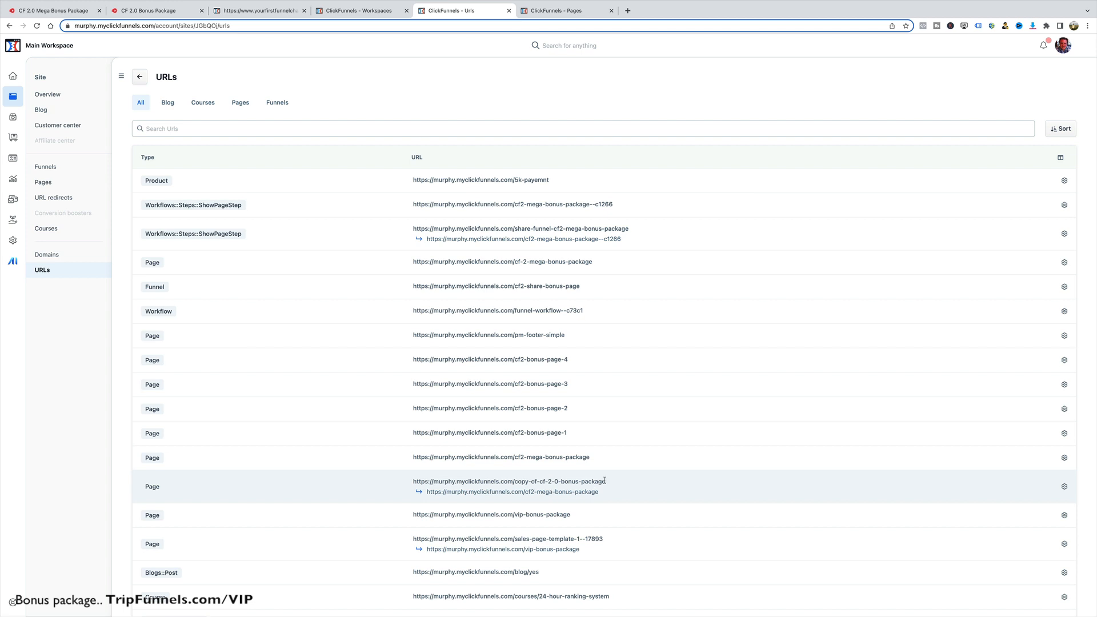
pyautogui.moveTo(606, 482); pyautogui.dragTo(515, 482)
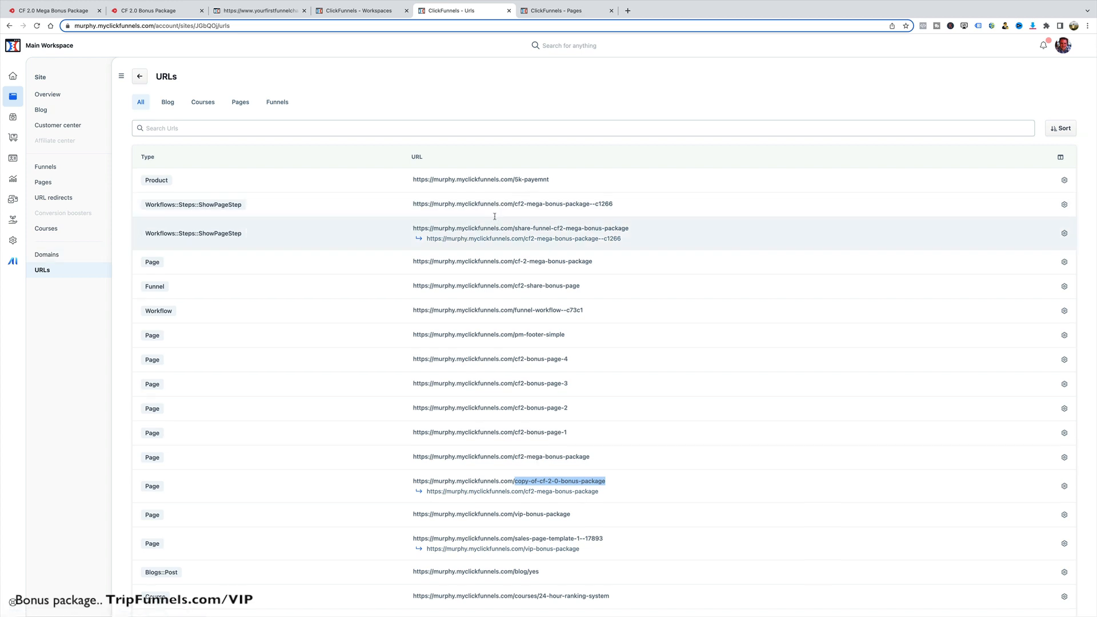
pyautogui.scroll(-3, 493, 217)
pyautogui.scroll(3, 490, 222)
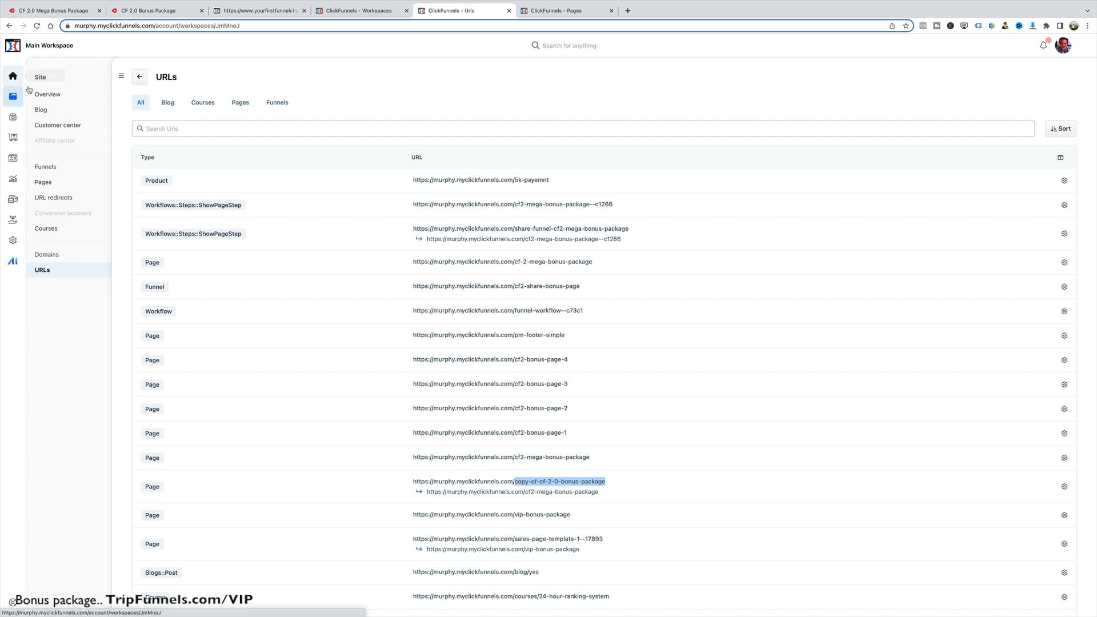
# - Open the site settings from the dashboard's site overview and examine the domain choices without changing the selection
pyautogui.click(13, 75)
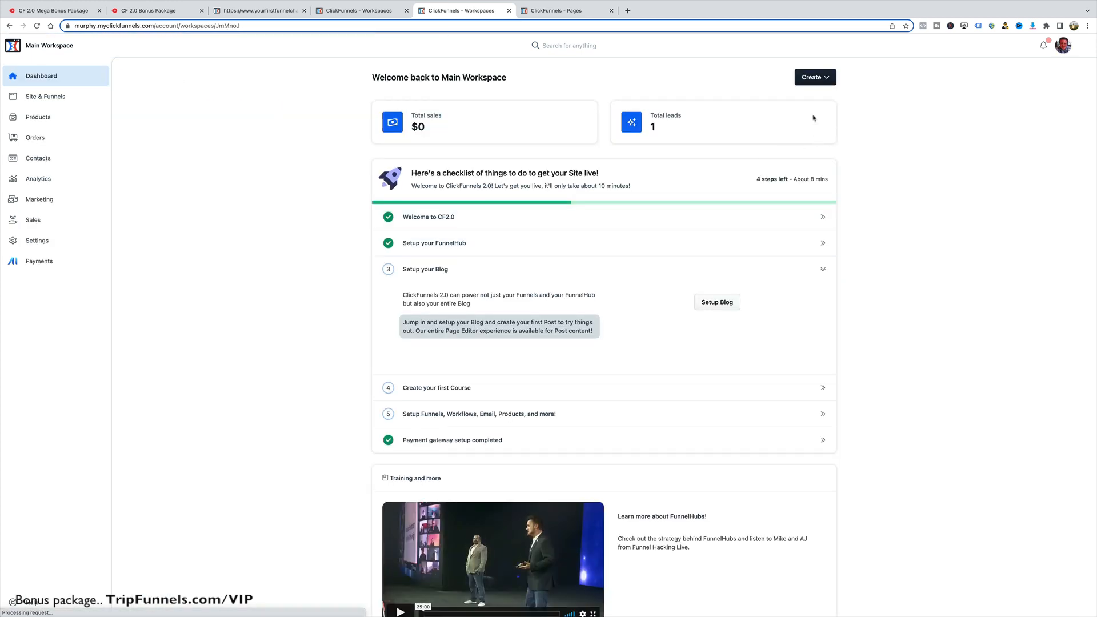
pyautogui.click(45, 97)
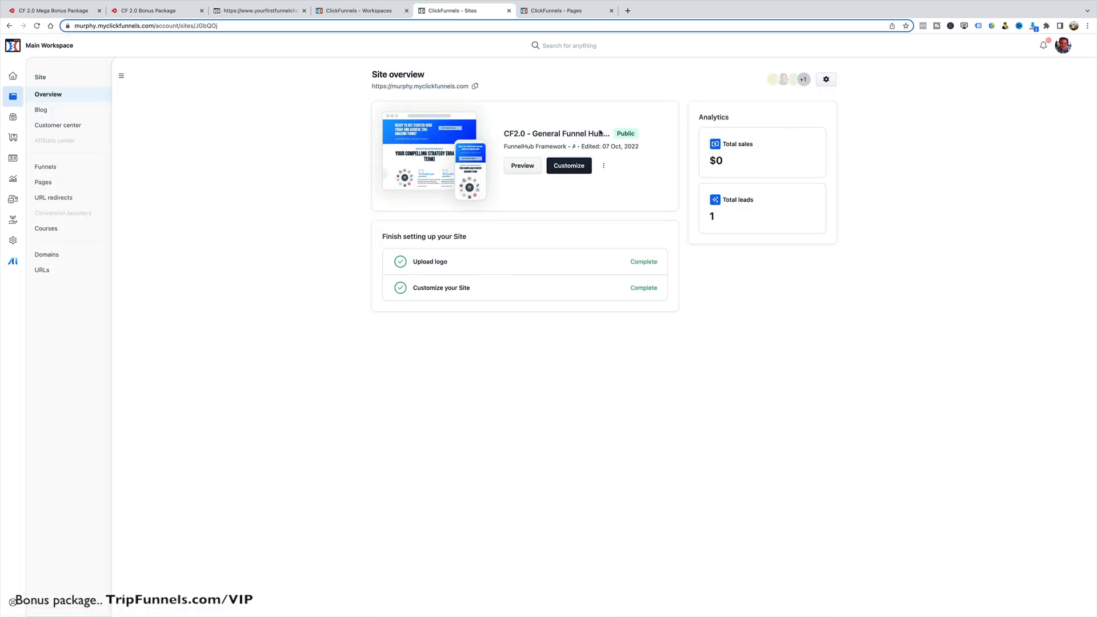
pyautogui.click(825, 79)
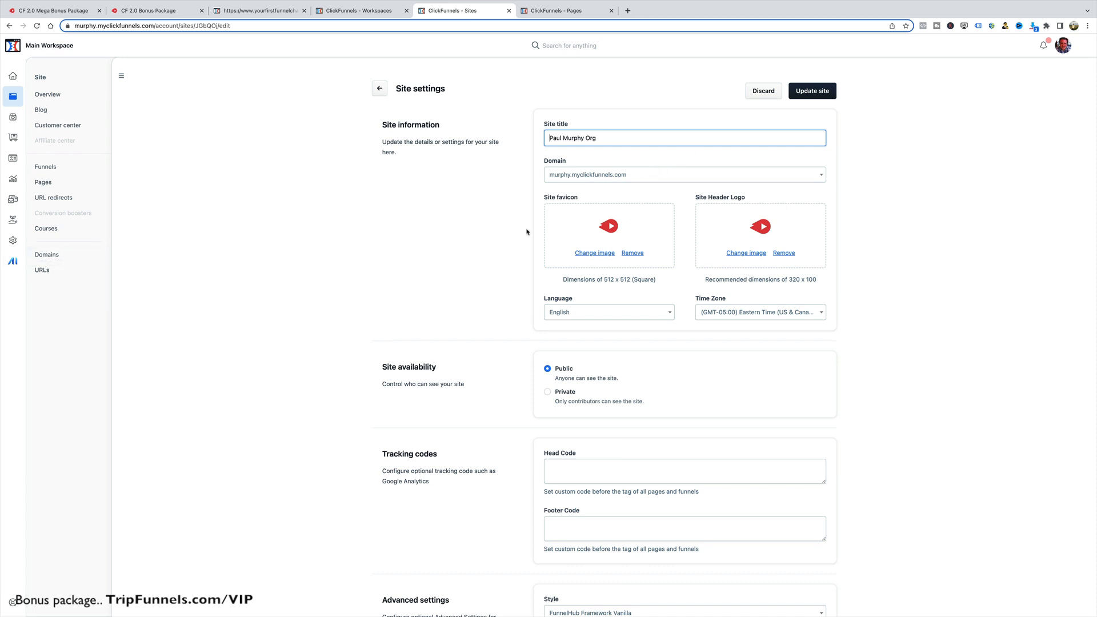
pyautogui.click(639, 178)
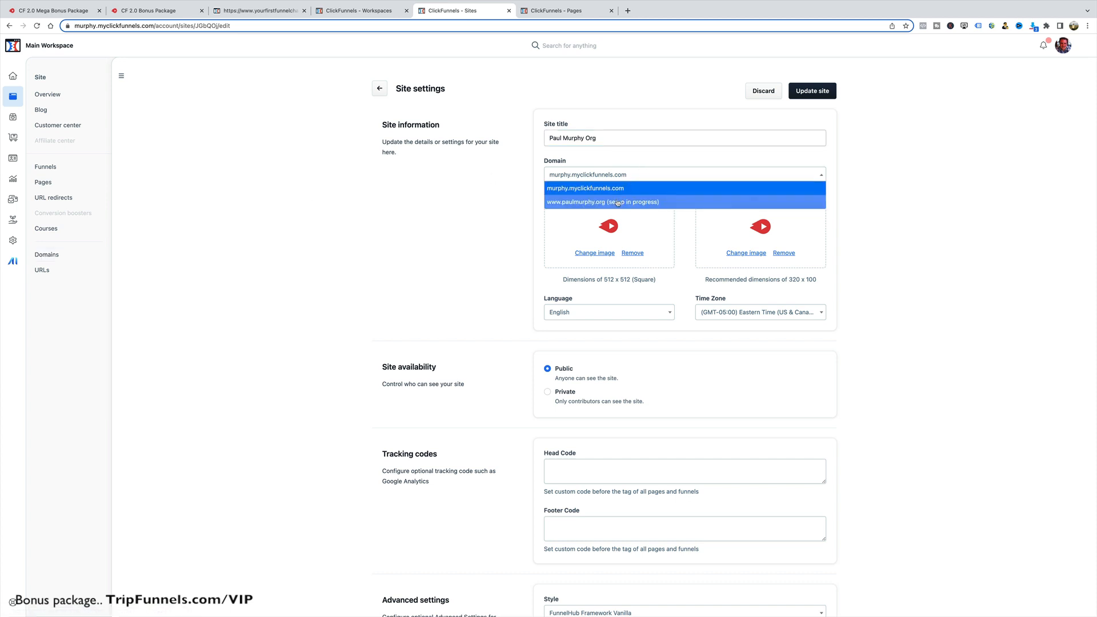
pyautogui.click(925, 203)
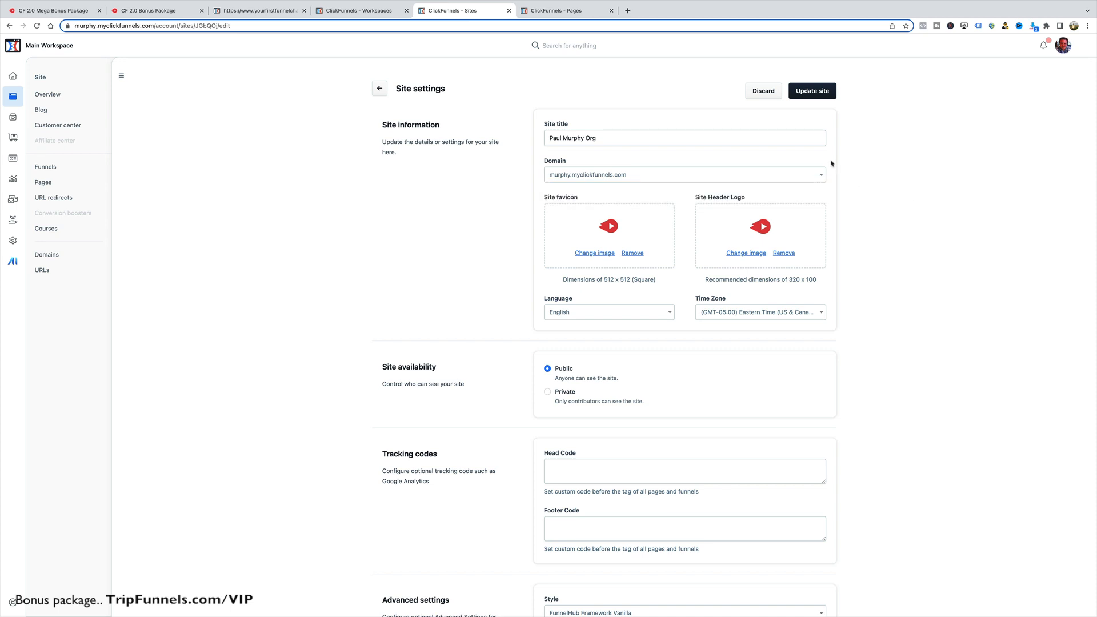
pyautogui.click(641, 174)
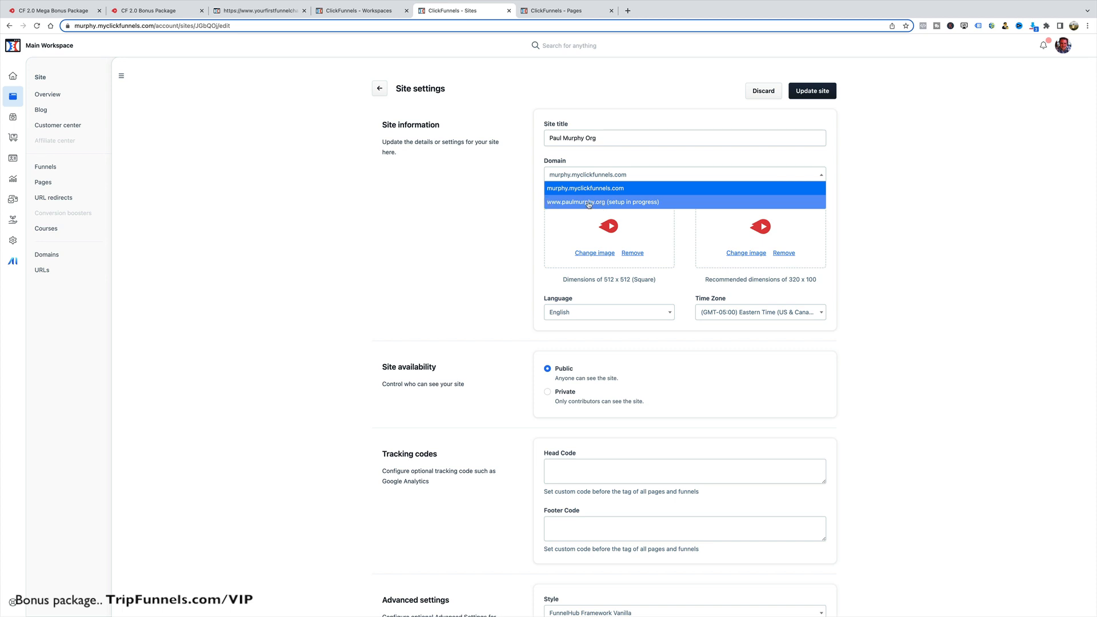
pyautogui.click(896, 222)
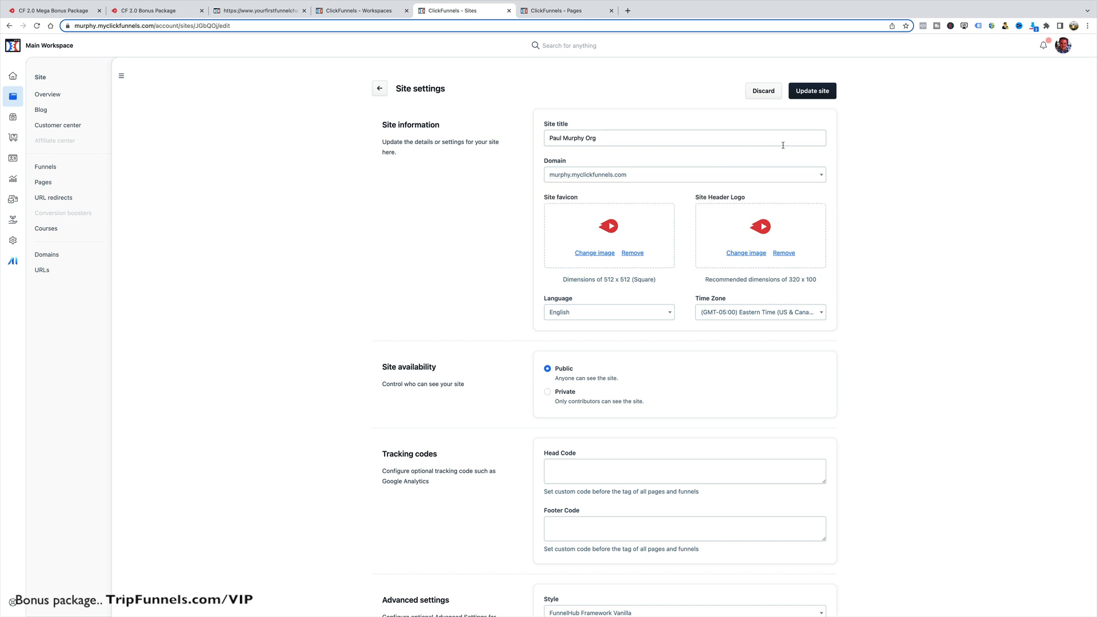
pyautogui.click(689, 174)
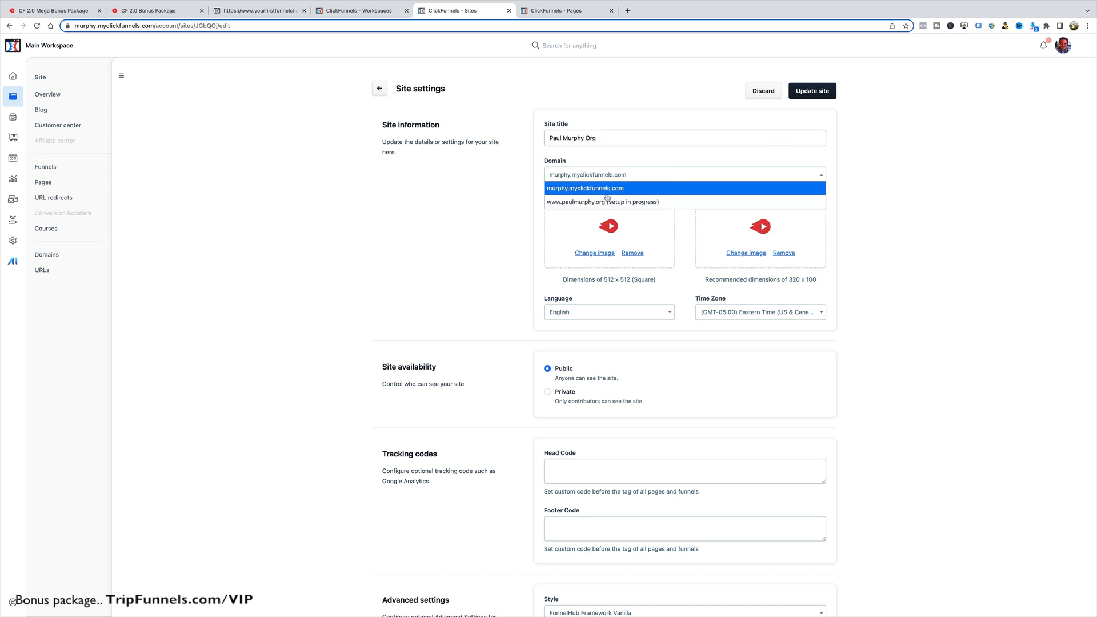
pyautogui.click(888, 131)
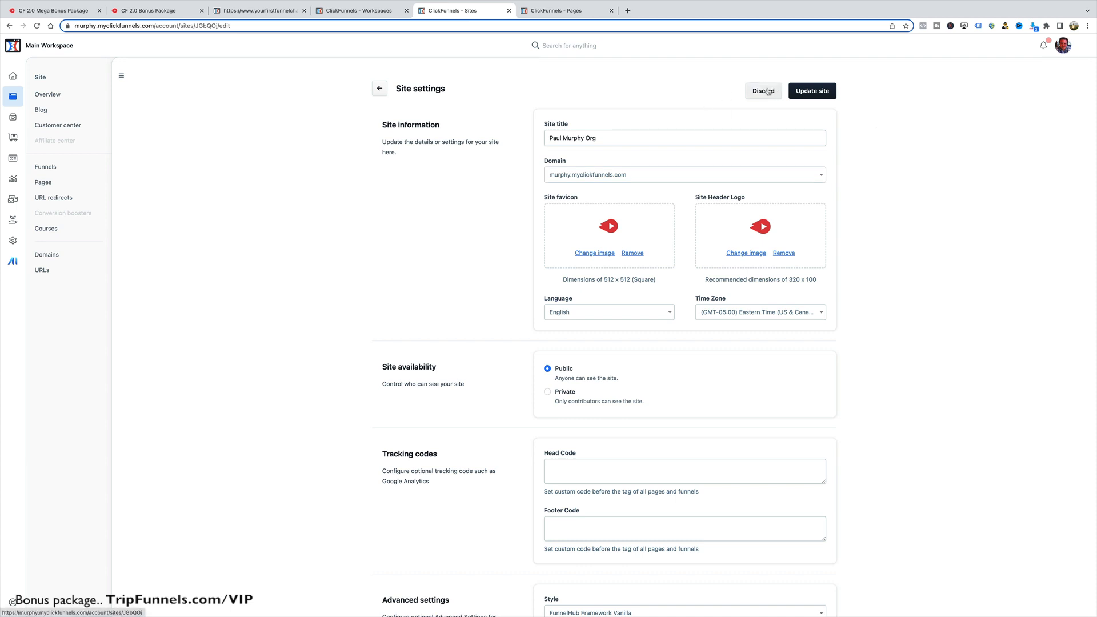
# - Check the site favicon on the two open bonus package previews and return to the site settings
pyautogui.scroll(-1, 752, 184)
pyautogui.scroll(1, 750, 187)
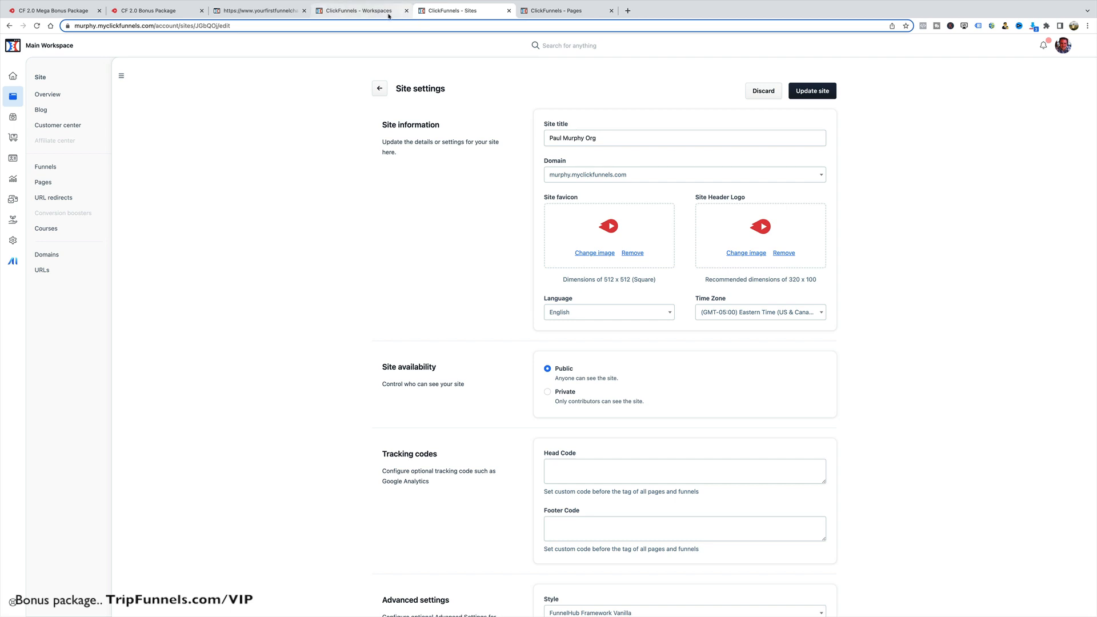
pyautogui.click(156, 13)
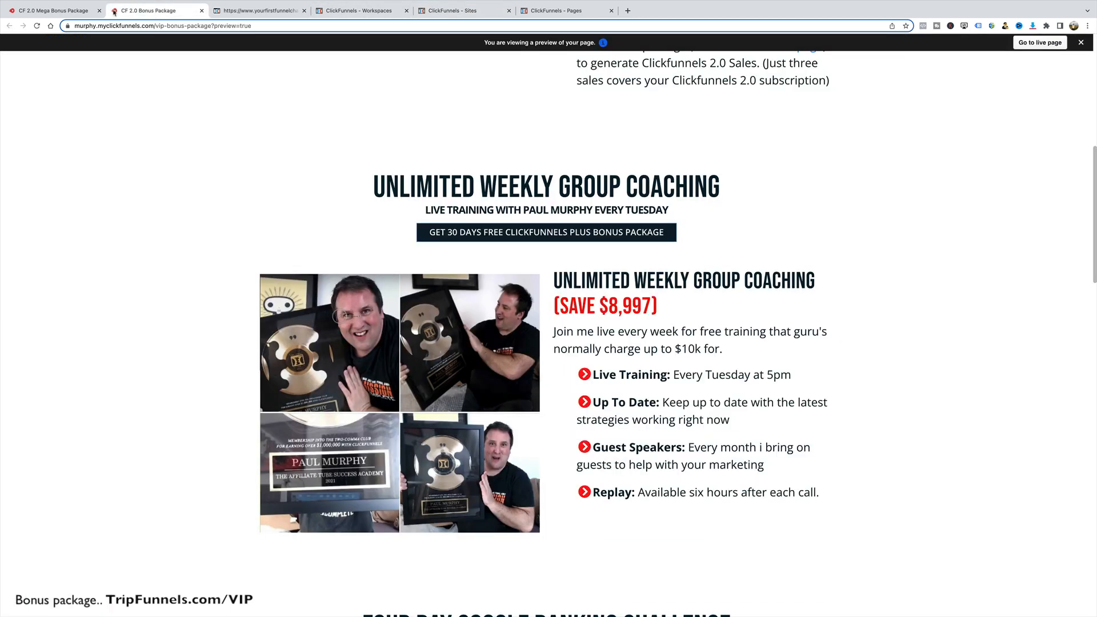
pyautogui.click(52, 11)
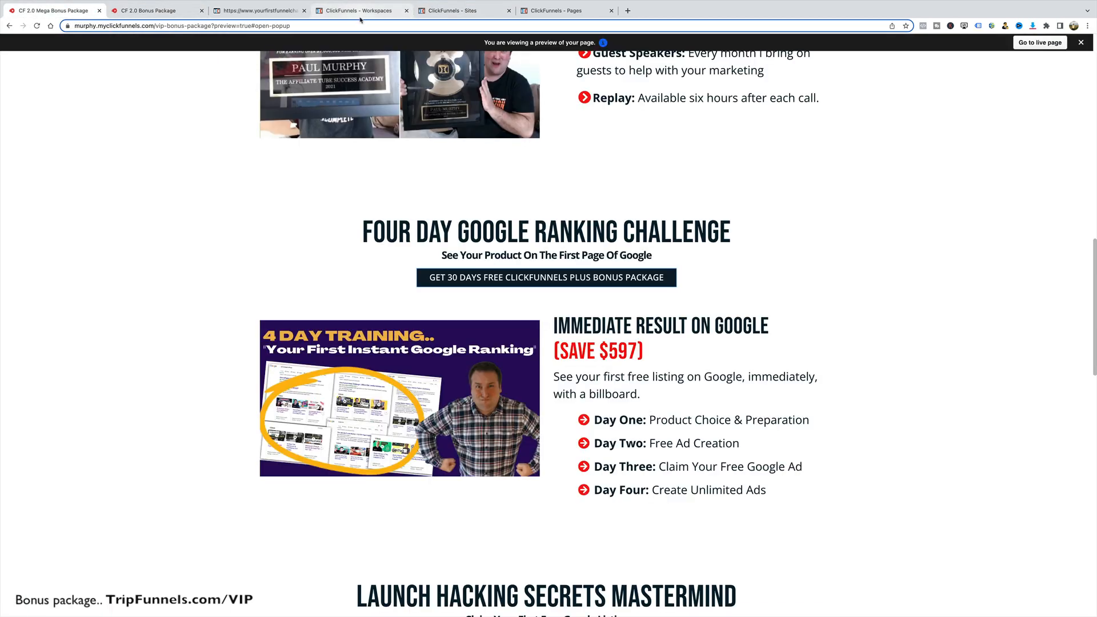
pyautogui.click(360, 11)
pyautogui.click(464, 13)
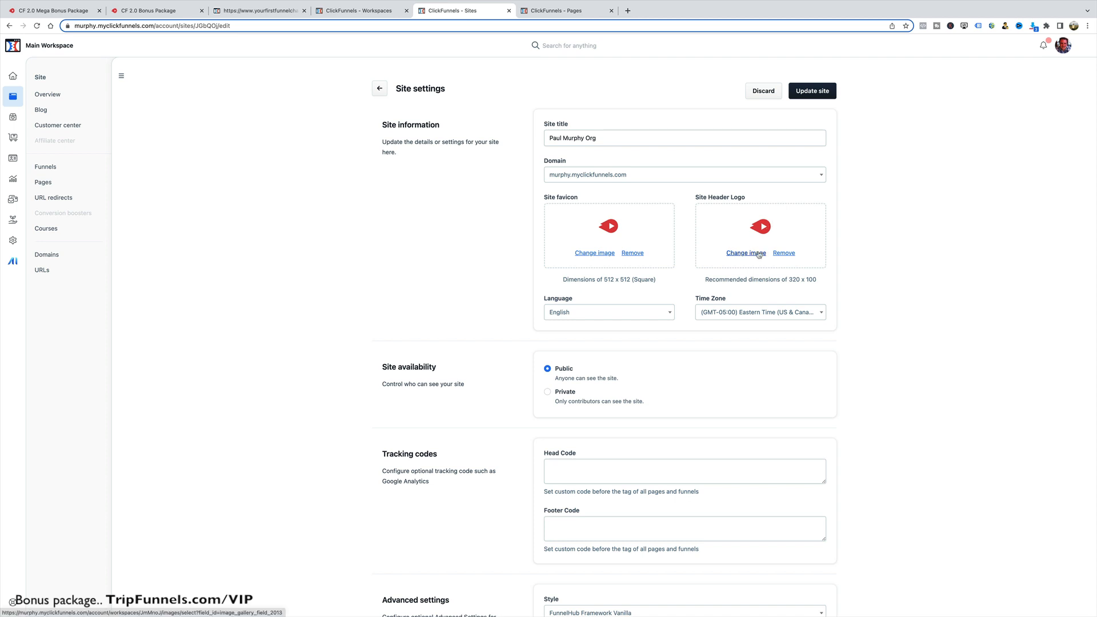
# - Examine the site settings for language, time zone, public or private availability, tracking codes and style
pyautogui.scroll(-2, 760, 256)
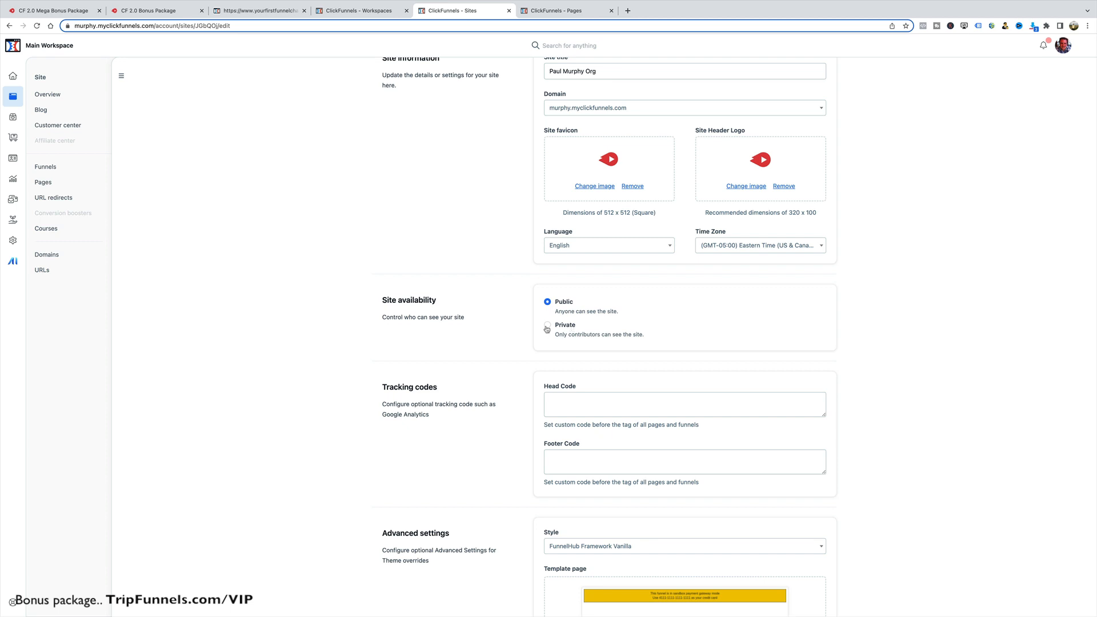
pyautogui.scroll(-5, 566, 334)
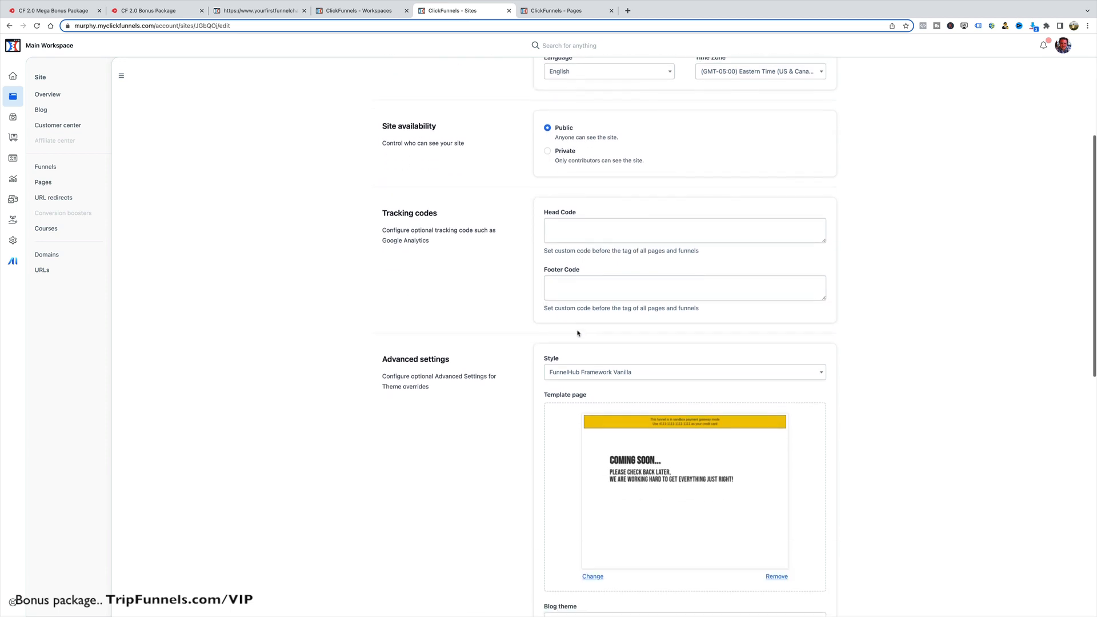
pyautogui.scroll(7, 572, 334)
pyautogui.scroll(-4, 586, 334)
pyautogui.scroll(-1, 586, 333)
pyautogui.scroll(4, 617, 337)
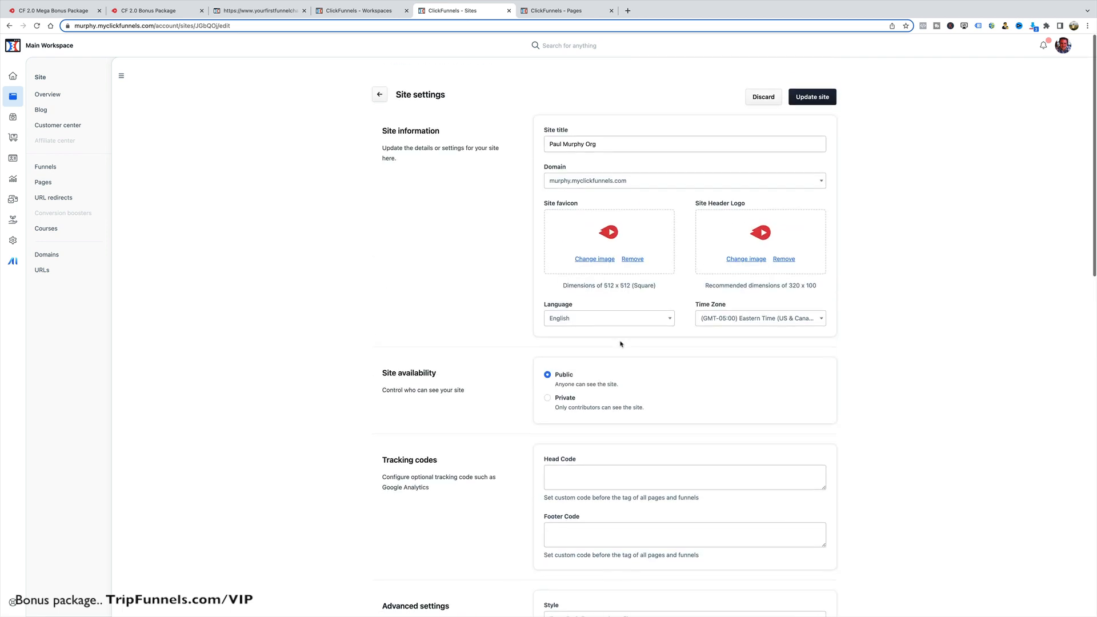
pyautogui.scroll(-2, 620, 343)
pyautogui.scroll(-1, 621, 343)
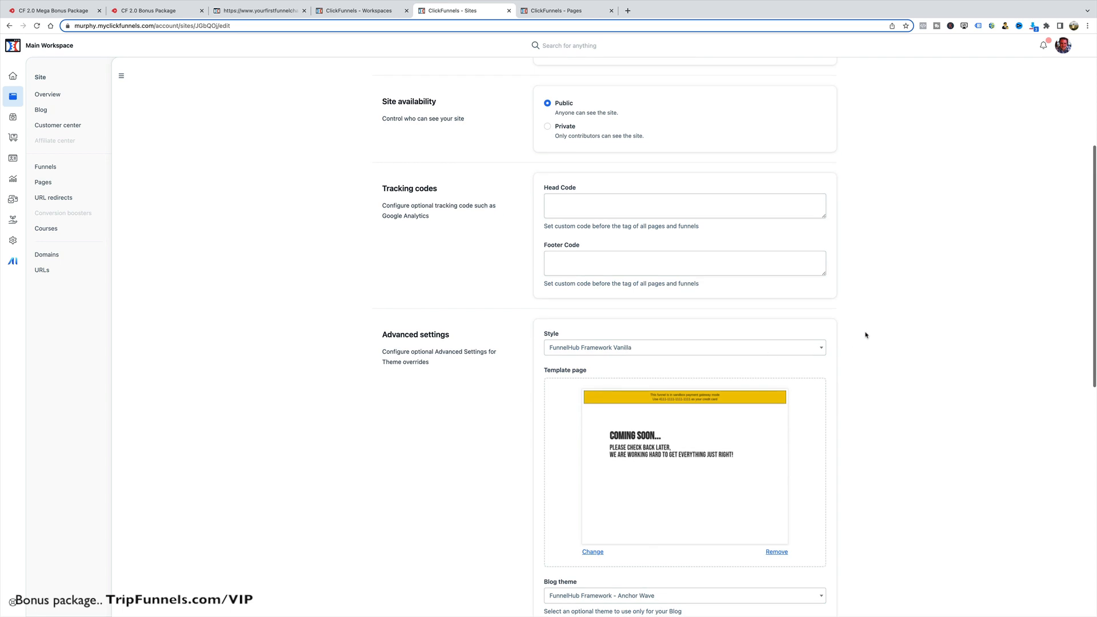
pyautogui.scroll(3, 643, 225)
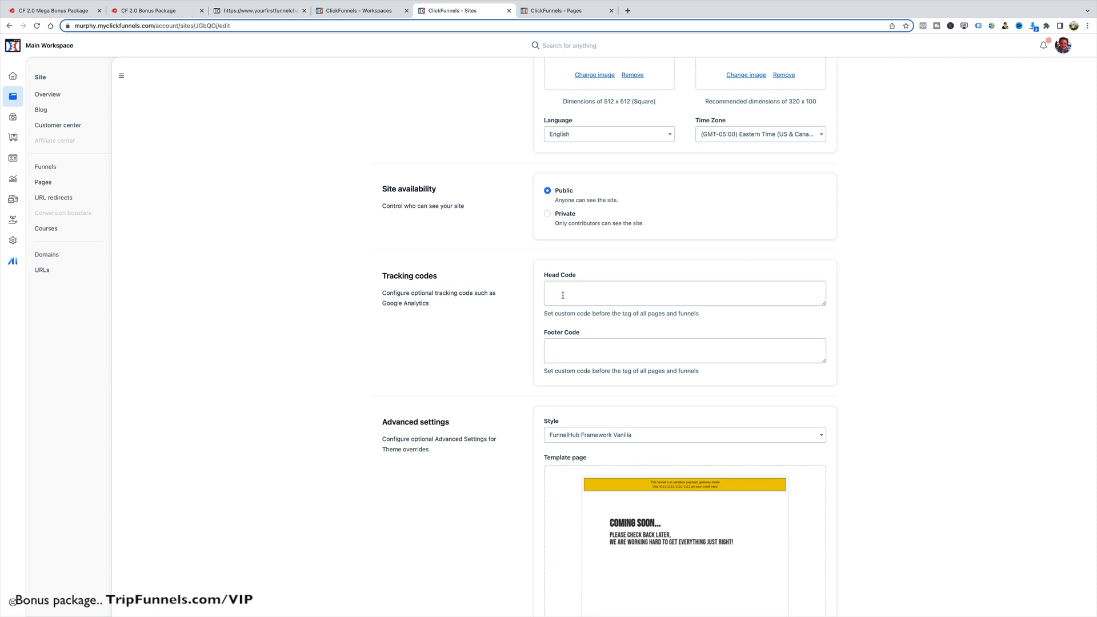
pyautogui.scroll(5, 563, 297)
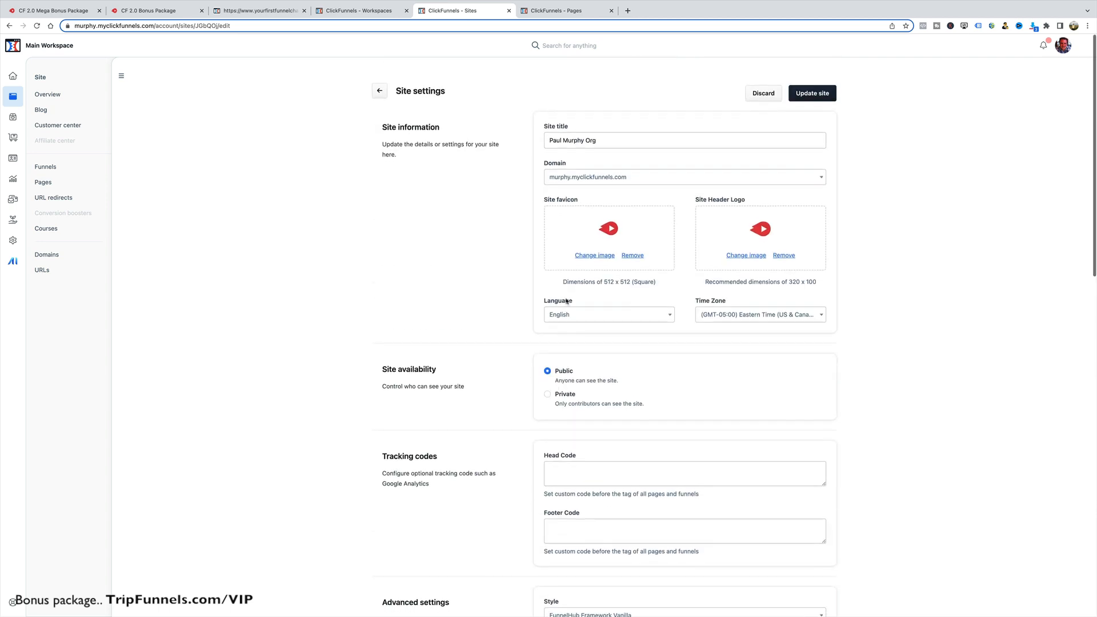
pyautogui.scroll(-5, 564, 301)
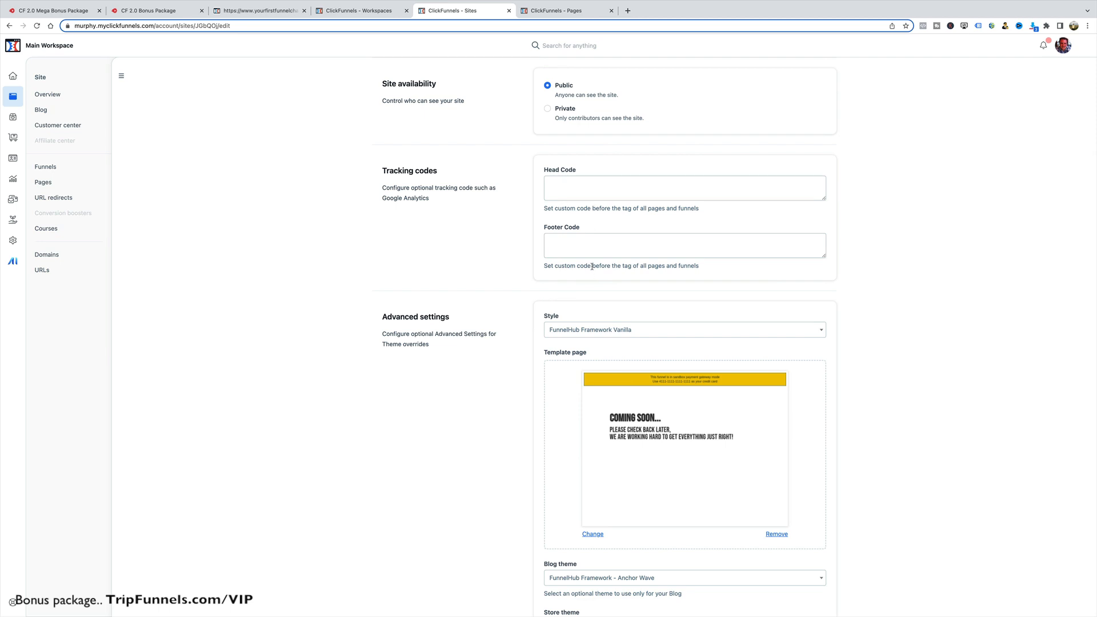
# - Inspect the empty head and footer tracking code fields, and review the theme, homepage, and SEO and sharing settings
pyautogui.click(566, 188)
pyautogui.click(568, 240)
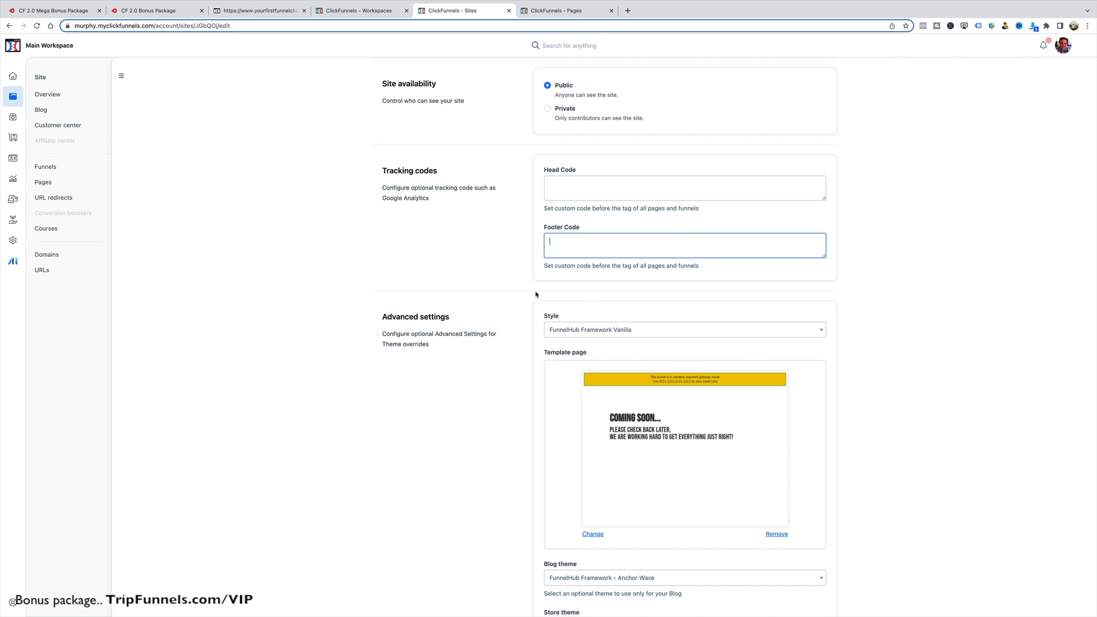
pyautogui.click(564, 183)
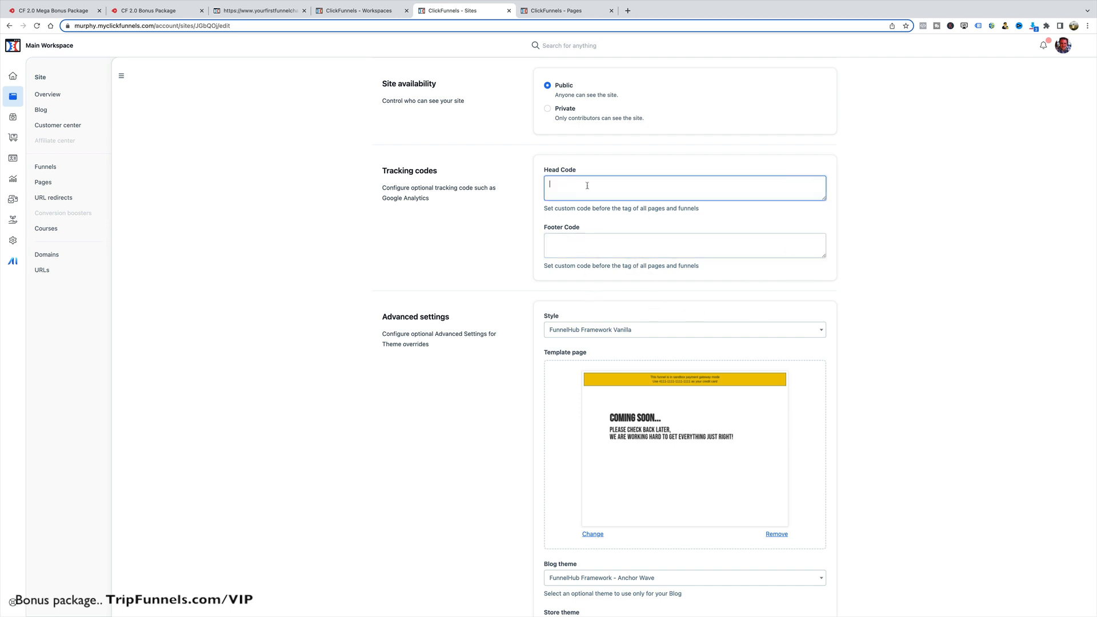
pyautogui.scroll(-3, 577, 187)
pyautogui.scroll(-7, 599, 190)
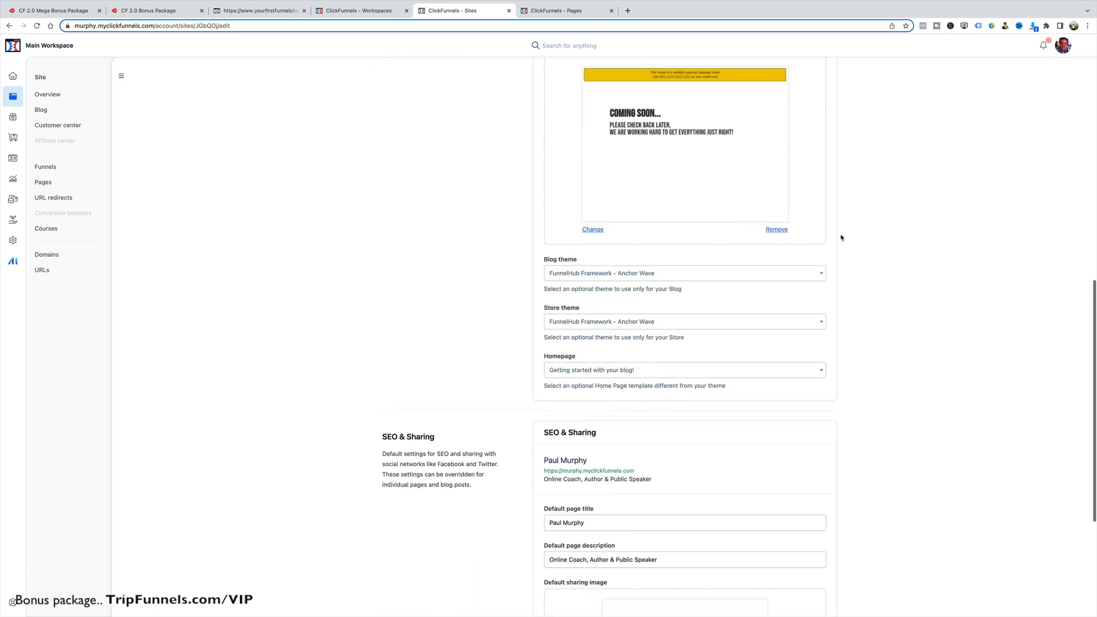
pyautogui.scroll(-3, 597, 365)
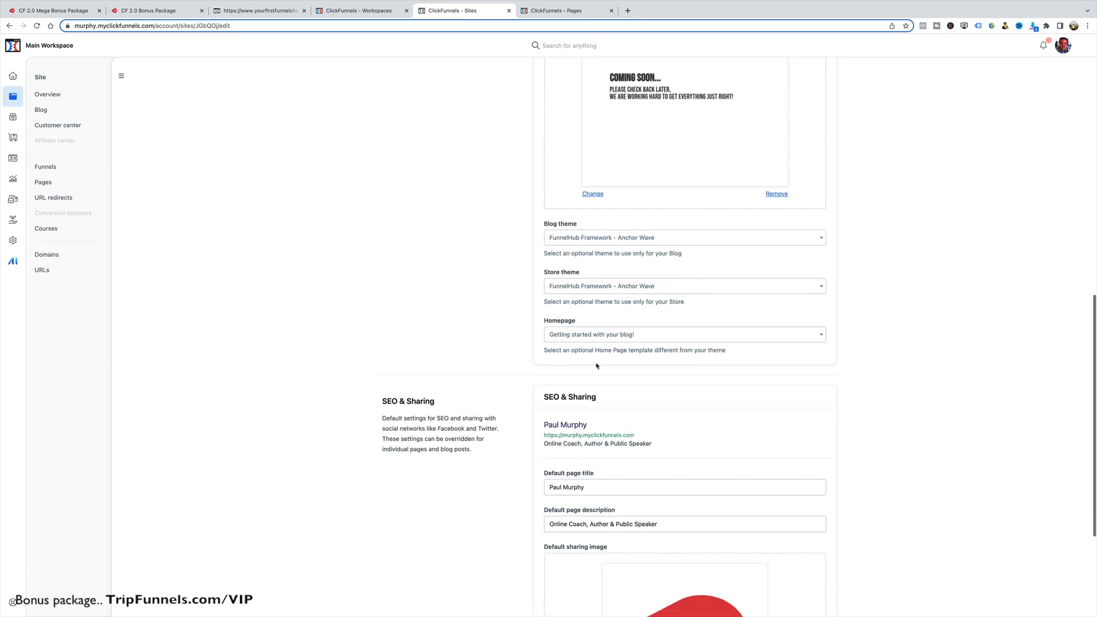
pyautogui.scroll(-4, 613, 408)
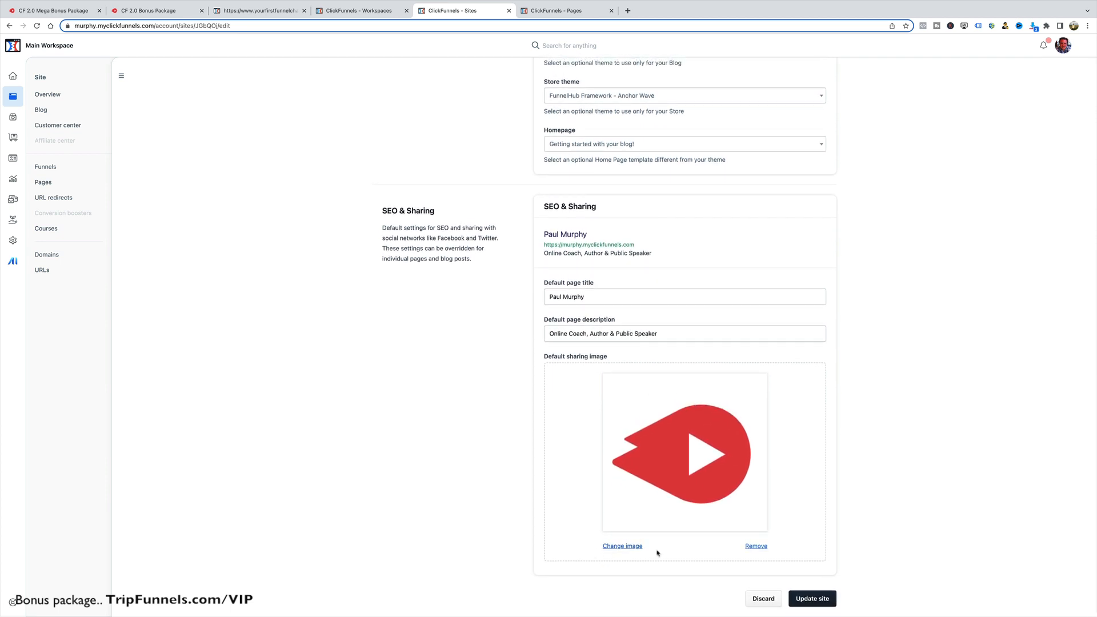
# - Replace the default sharing image with the Ground Breaking 24 Hour product image from the gallery and update the site
pyautogui.click(625, 546)
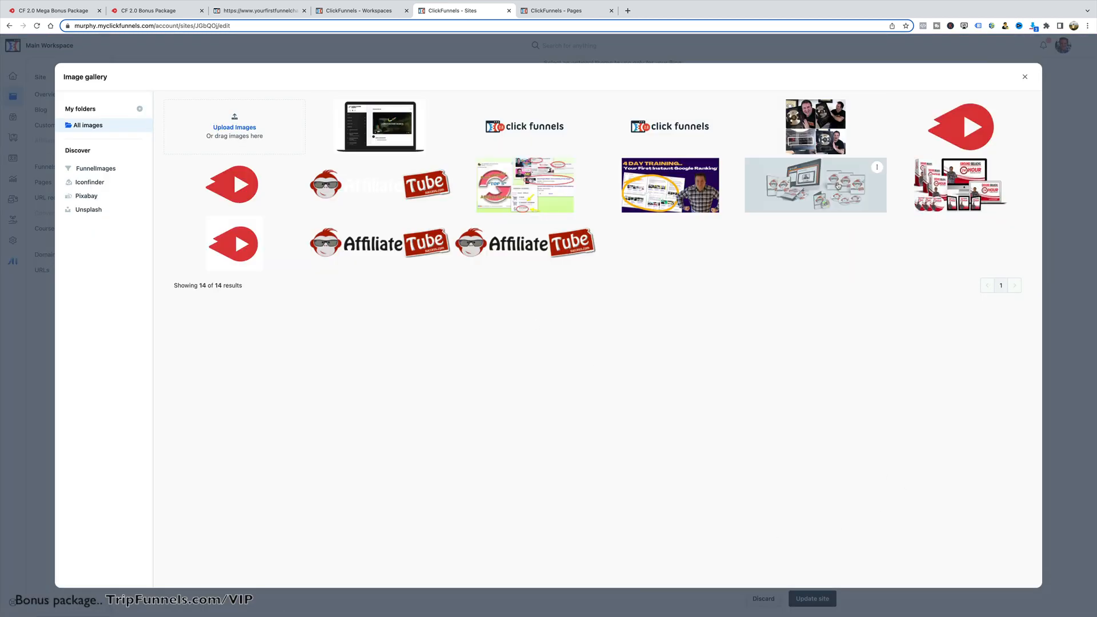
pyautogui.click(950, 187)
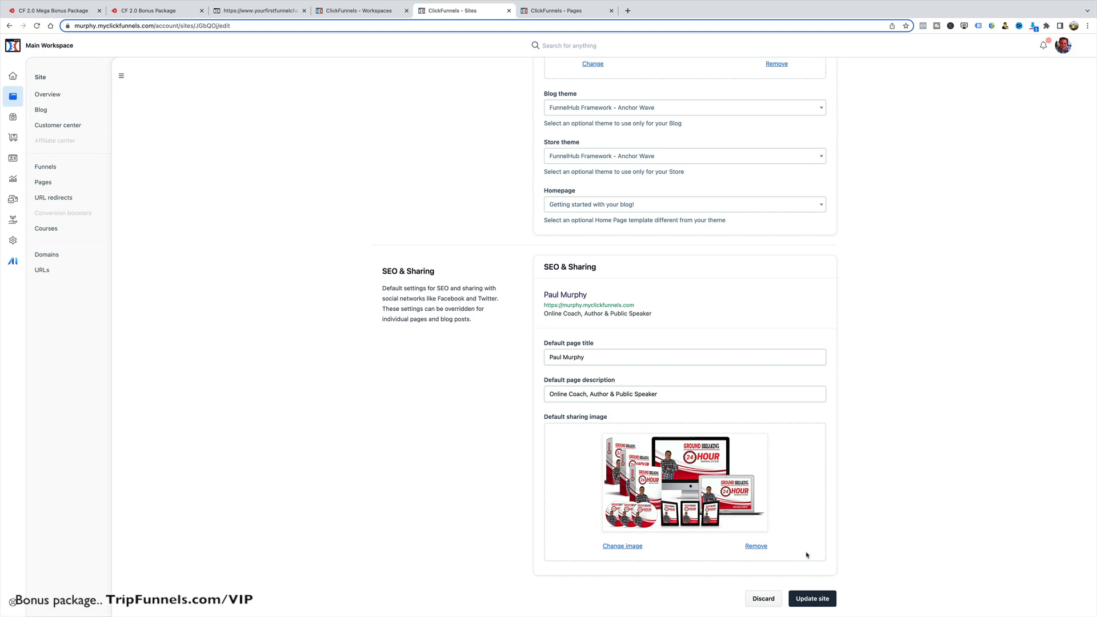
pyautogui.scroll(12, 749, 410)
pyautogui.scroll(-10, 751, 407)
pyautogui.scroll(-2, 755, 416)
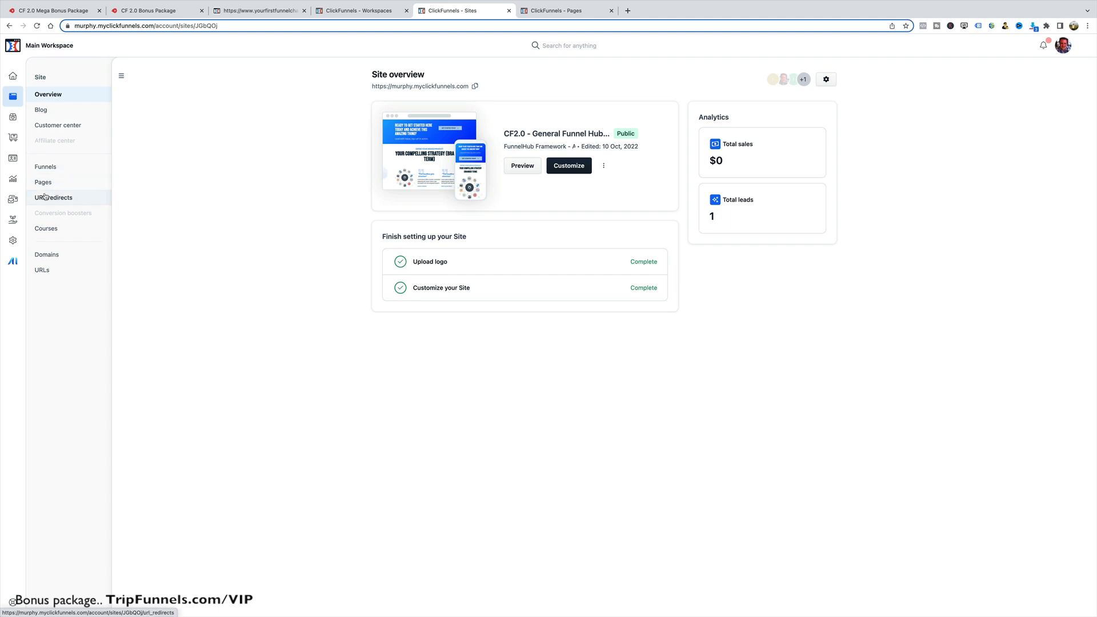
# - Open the standalone page CF 2.0 Bonus Package for editing from the site's pages
pyautogui.click(44, 183)
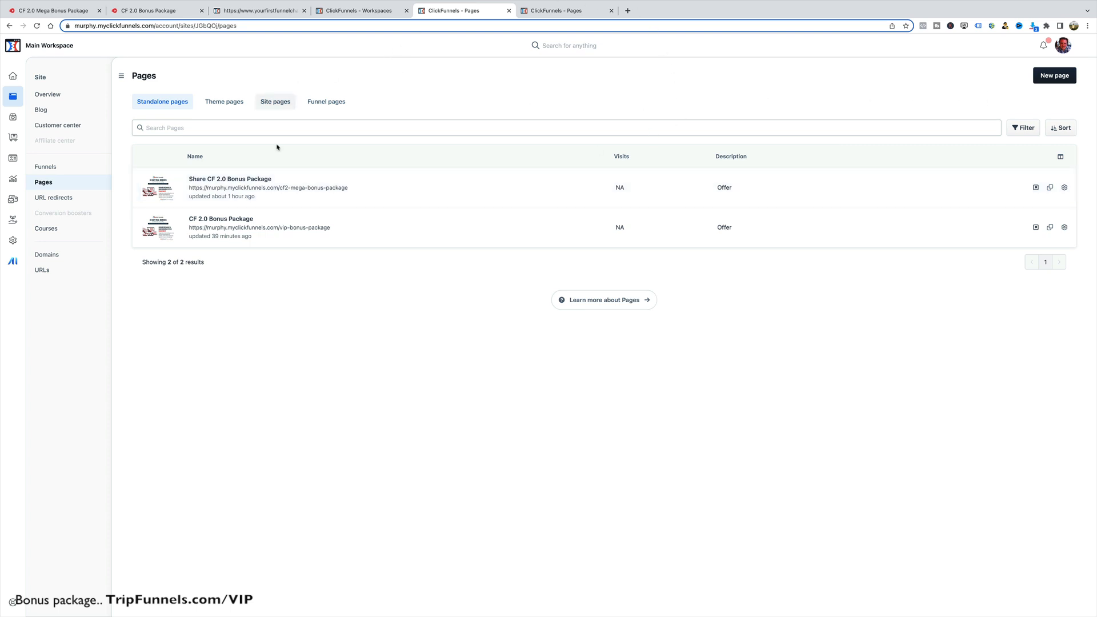
pyautogui.click(224, 220)
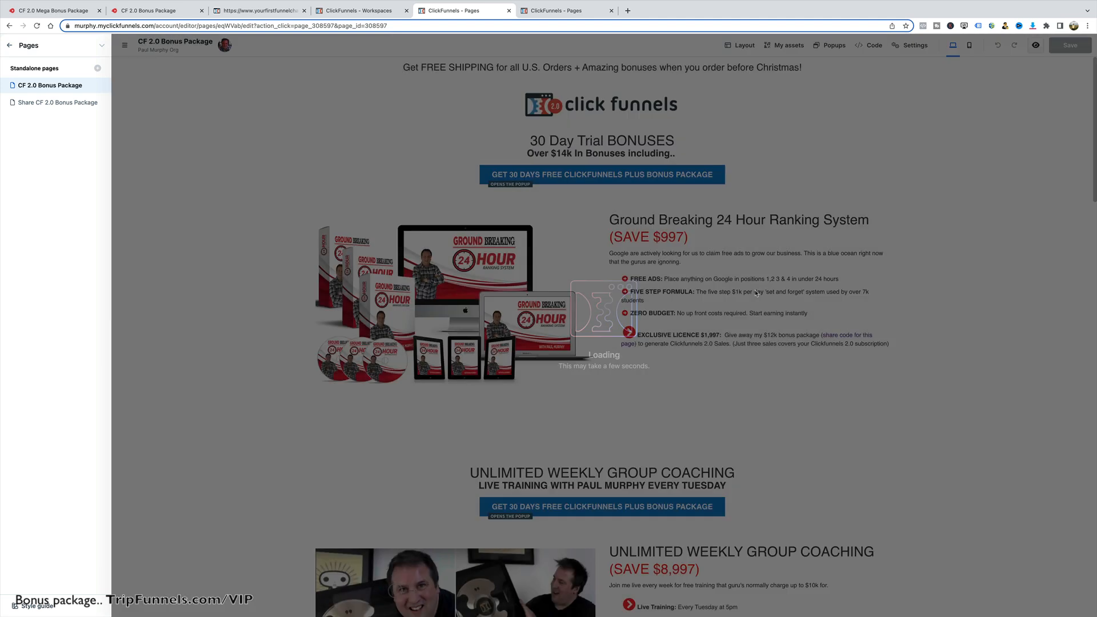
# - Look through the bonus sections of the CF 2.0 Bonus Package page, from the ranking system to the bonus summary box
pyautogui.scroll(-6, 832, 309)
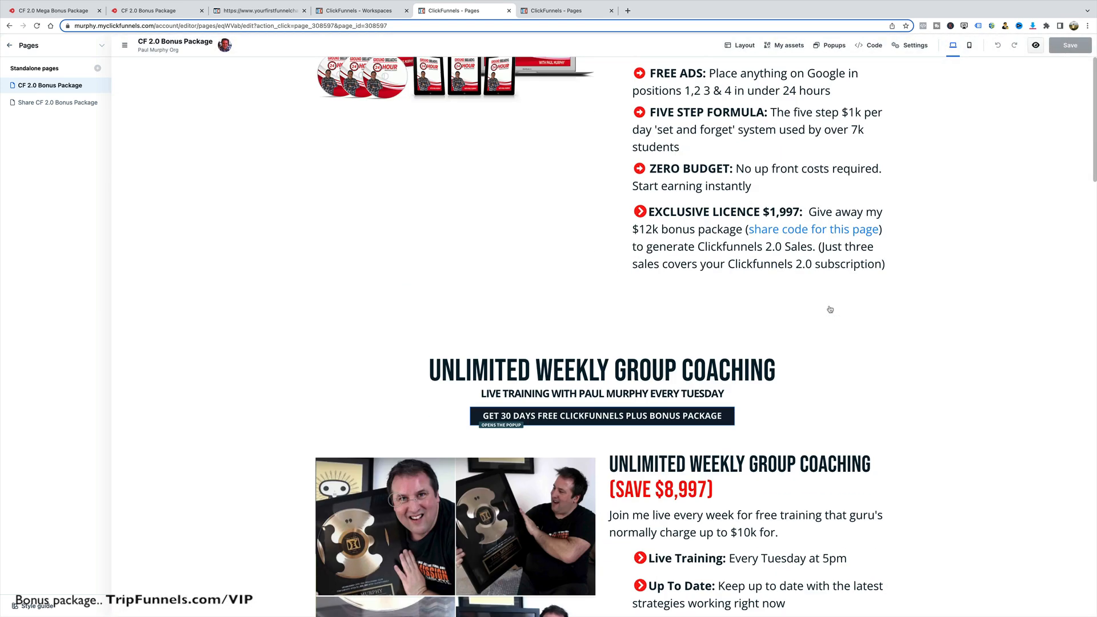
pyautogui.scroll(6, 826, 309)
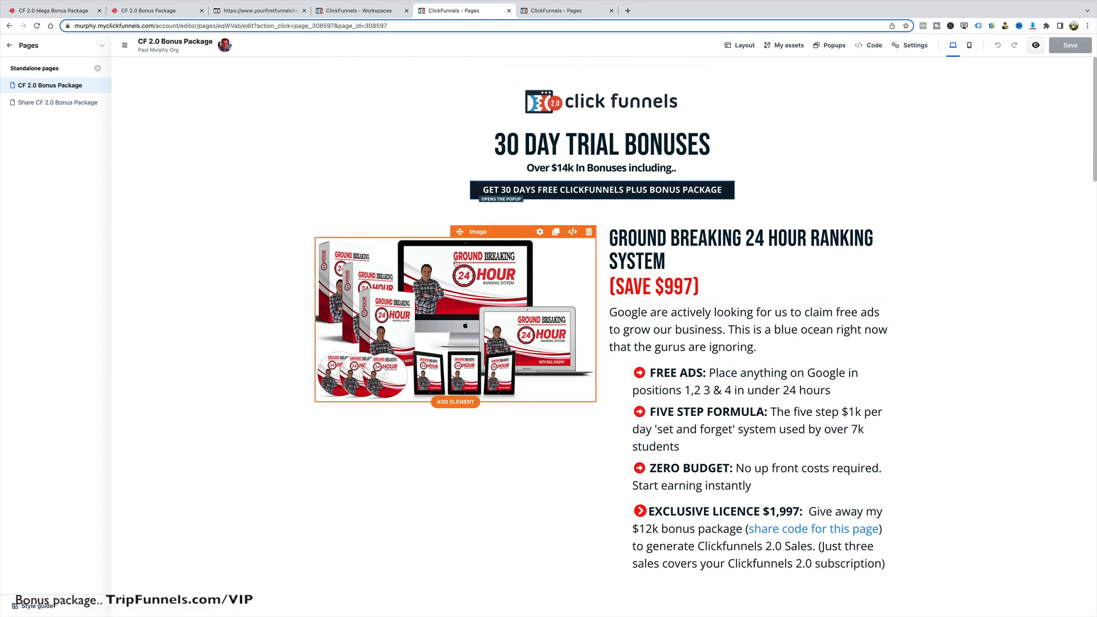
pyautogui.scroll(-10, 455, 264)
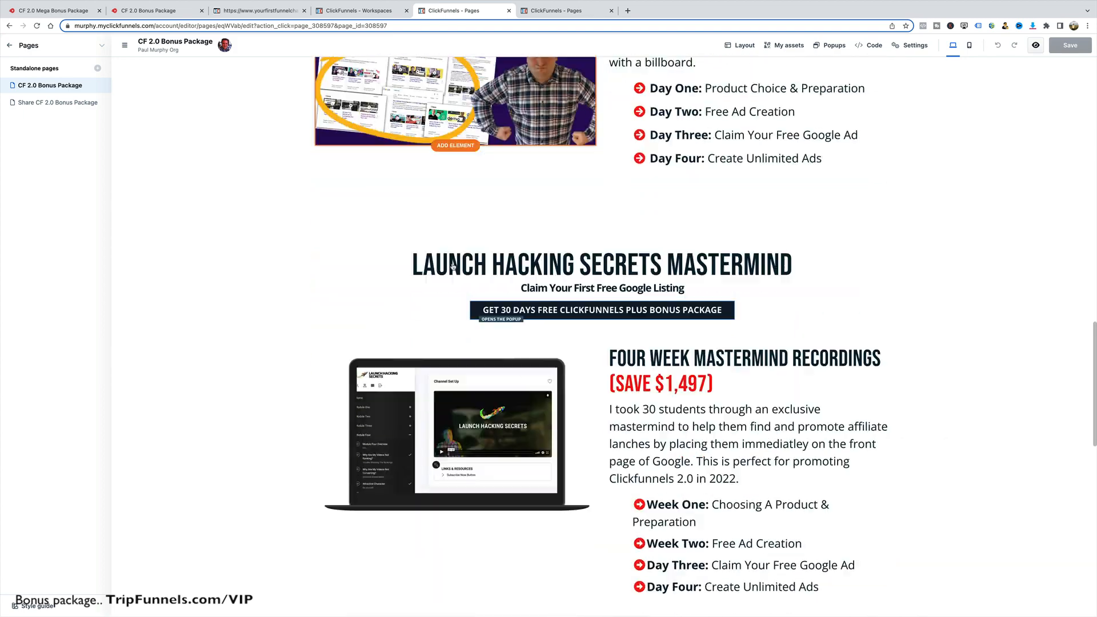
pyautogui.scroll(-4, 595, 244)
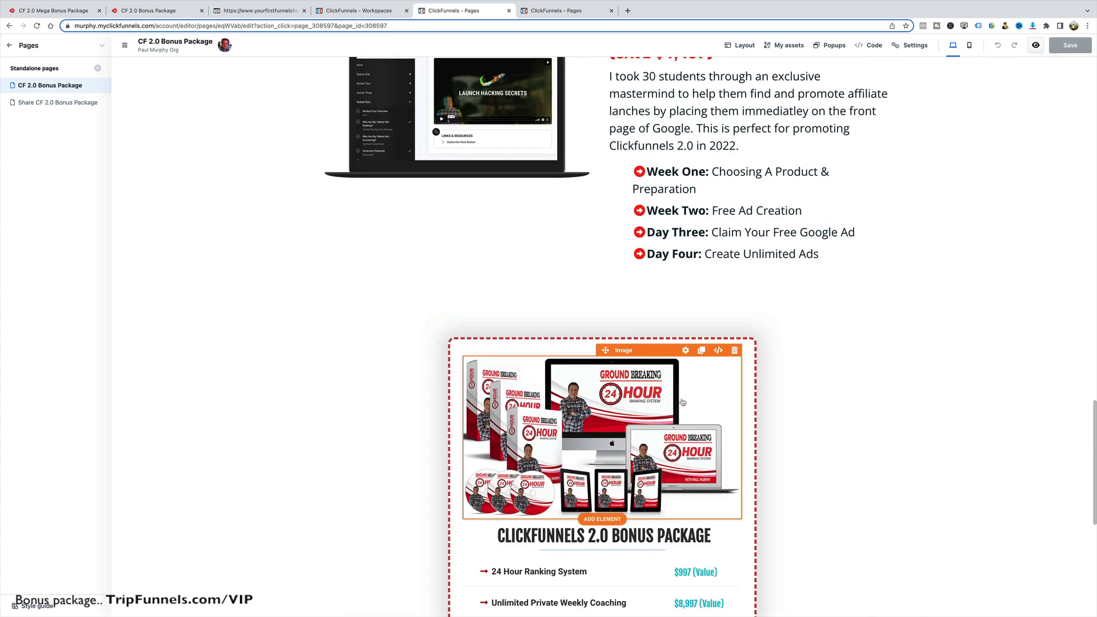
pyautogui.scroll(-2, 681, 404)
pyautogui.scroll(10, 600, 371)
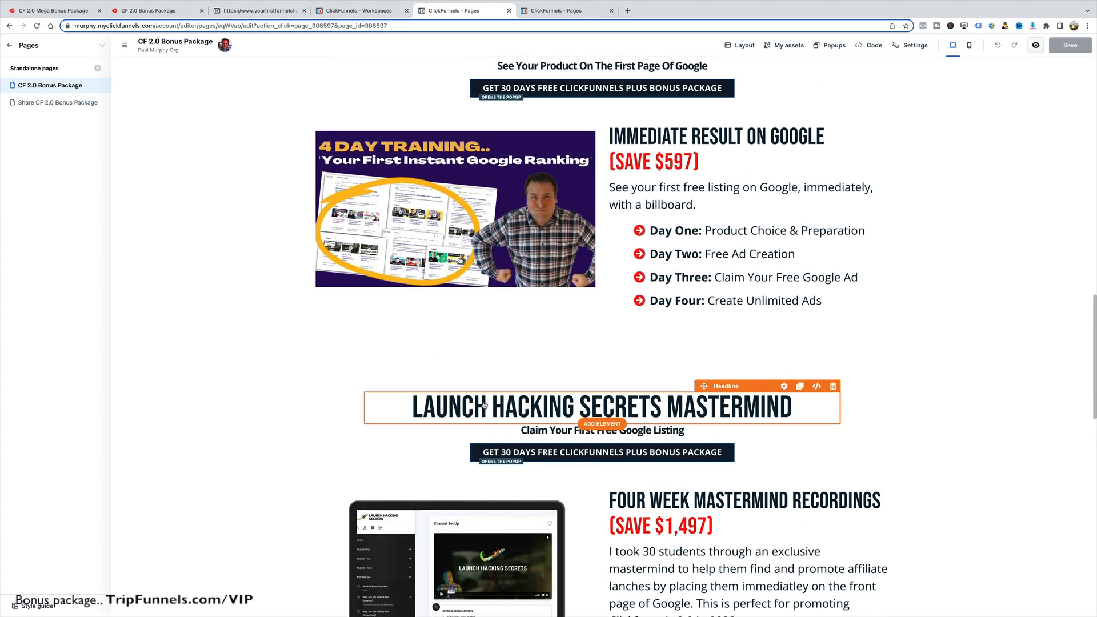
pyautogui.scroll(-9, 511, 326)
pyautogui.scroll(-9, 511, 326)
pyautogui.scroll(13, 447, 284)
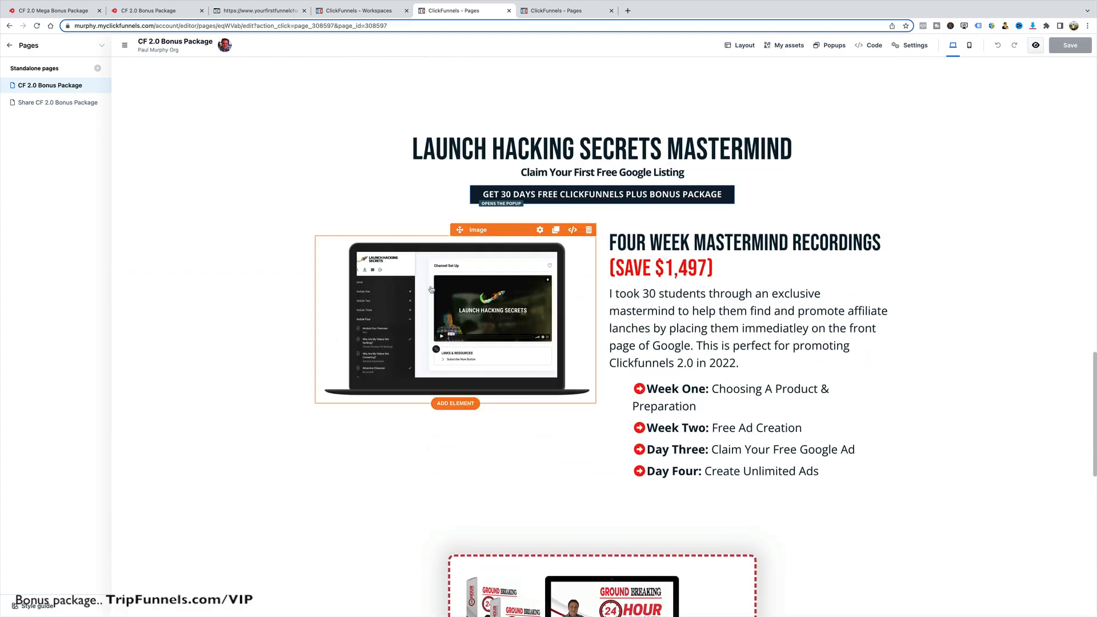
pyautogui.scroll(10, 678, 255)
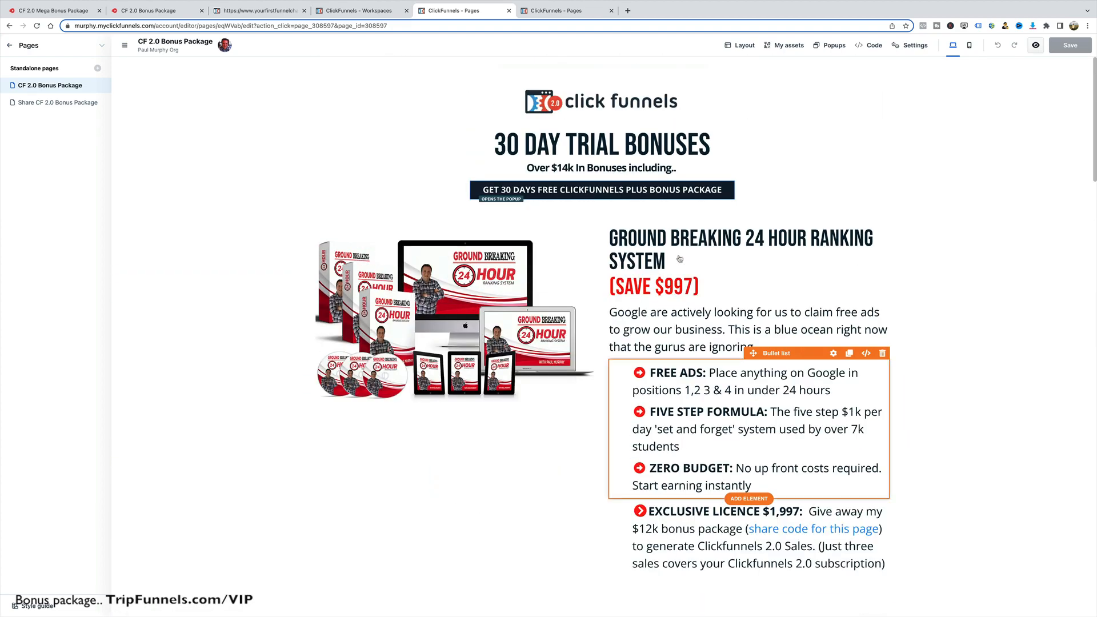
# - Preview the CF 2.0 Bonus Package page, view its live version, and return to the page editor
pyautogui.click(1061, 45)
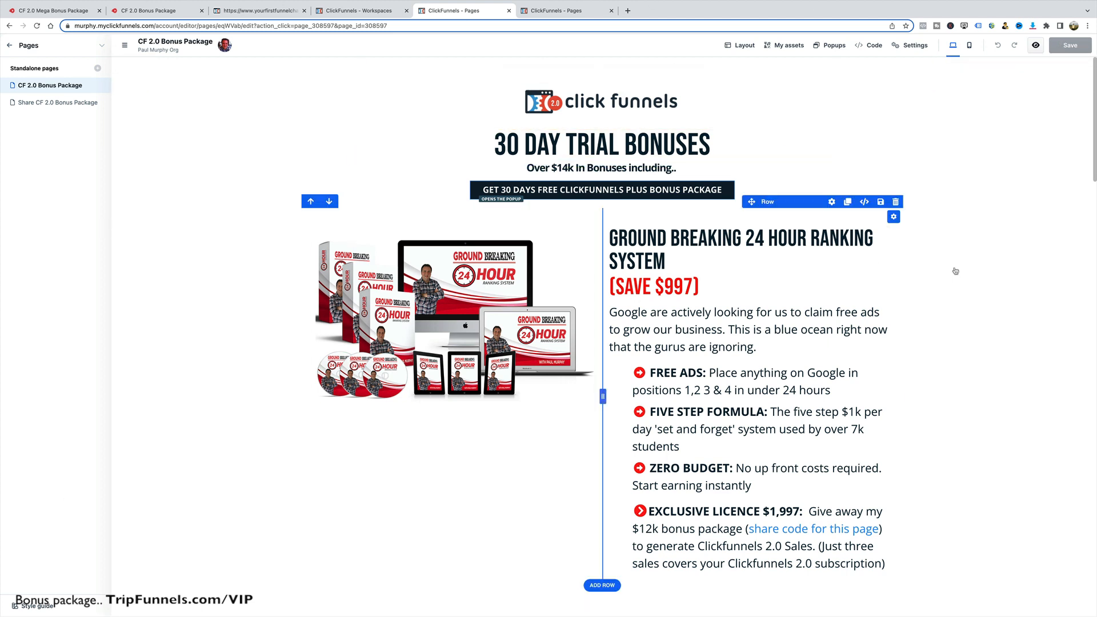
pyautogui.click(1035, 45)
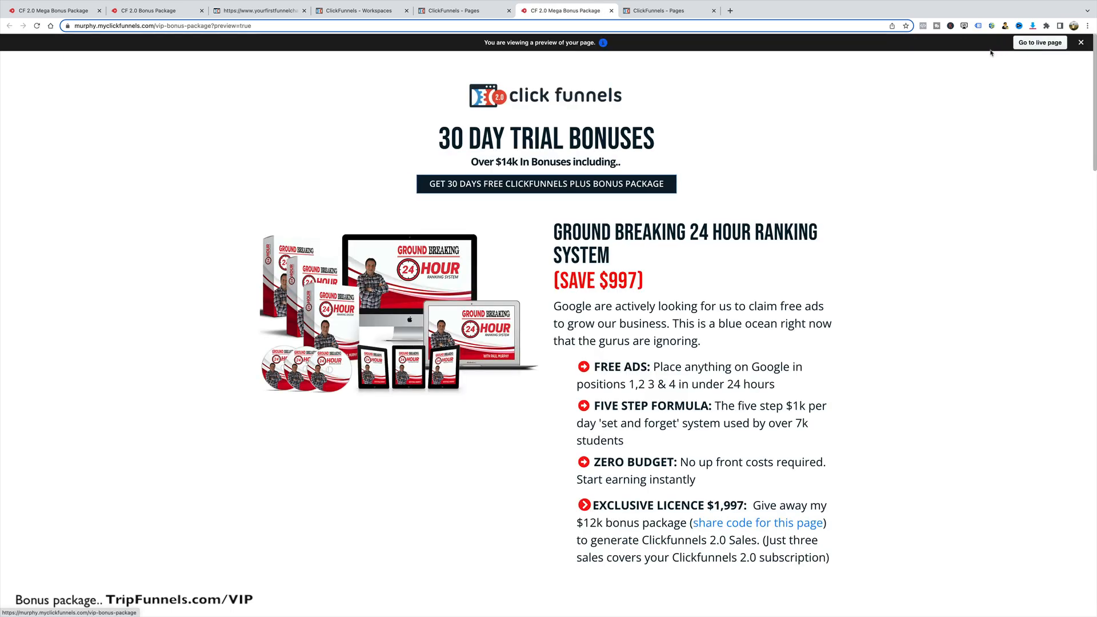
pyautogui.click(1035, 45)
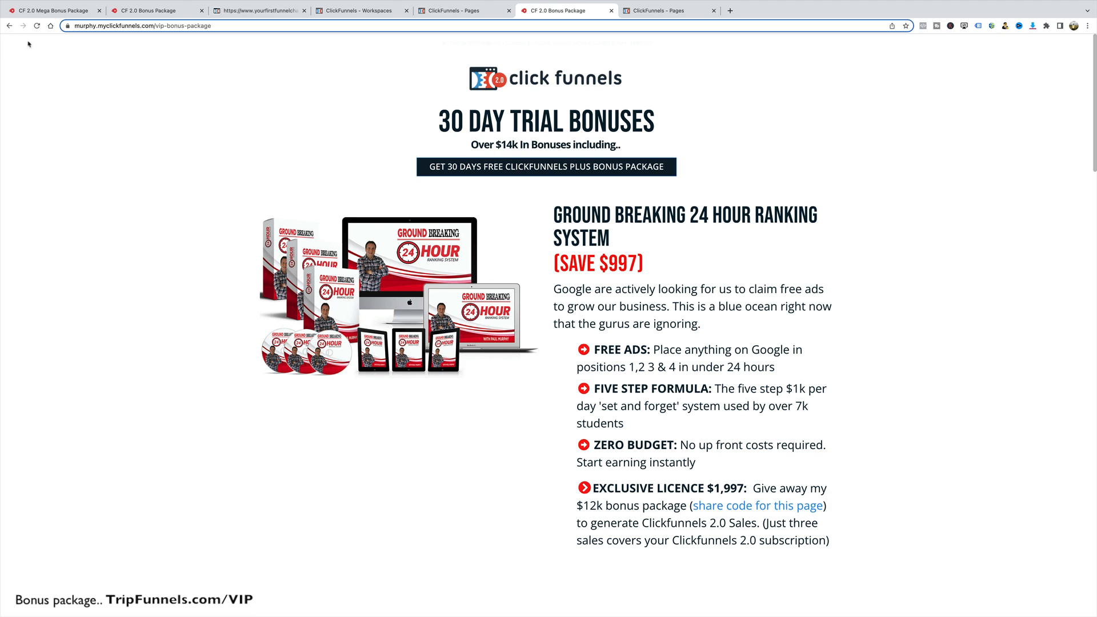
pyautogui.click(9, 26)
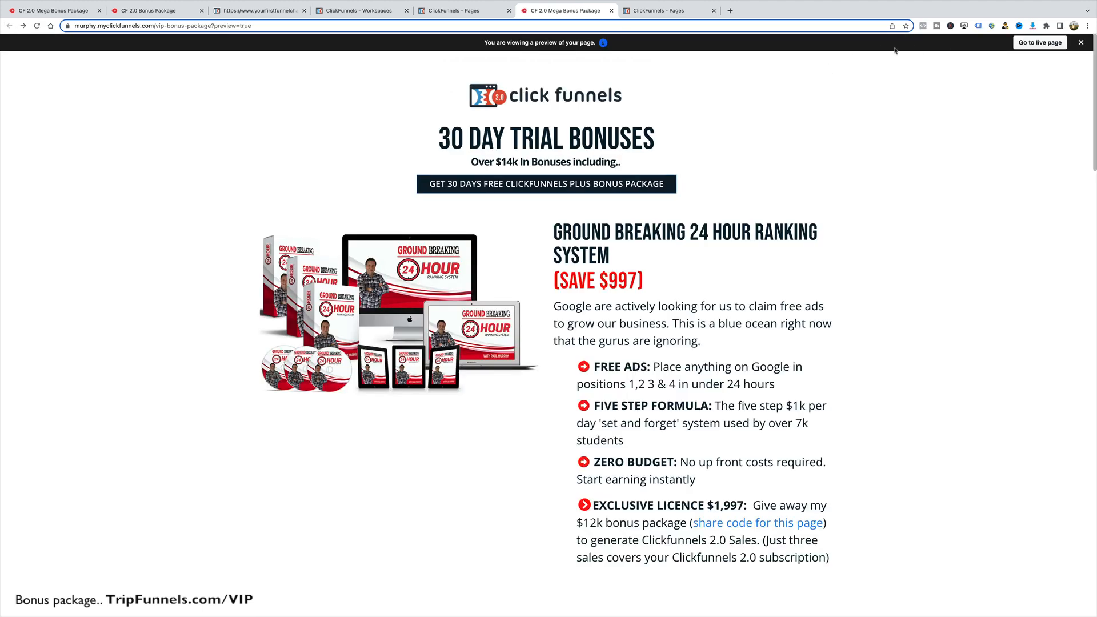
pyautogui.click(478, 12)
# - Examine the on-click action options of the free ClickFunnels button under the 30 Day Trial Bonuses headline, without changing them
pyautogui.scroll(-7, 713, 169)
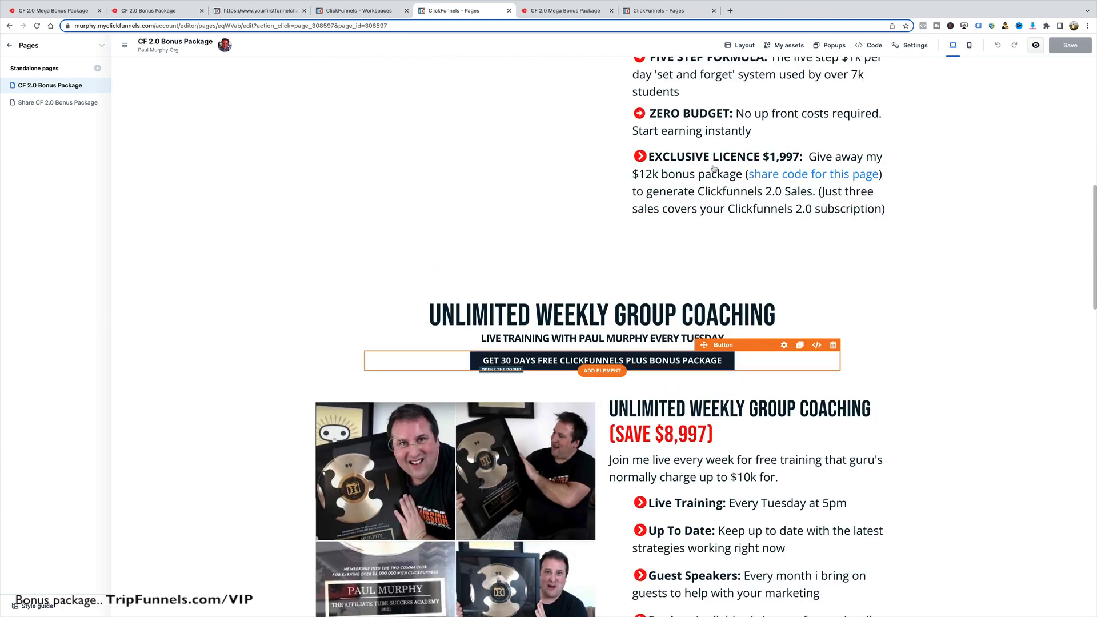
pyautogui.scroll(6, 713, 168)
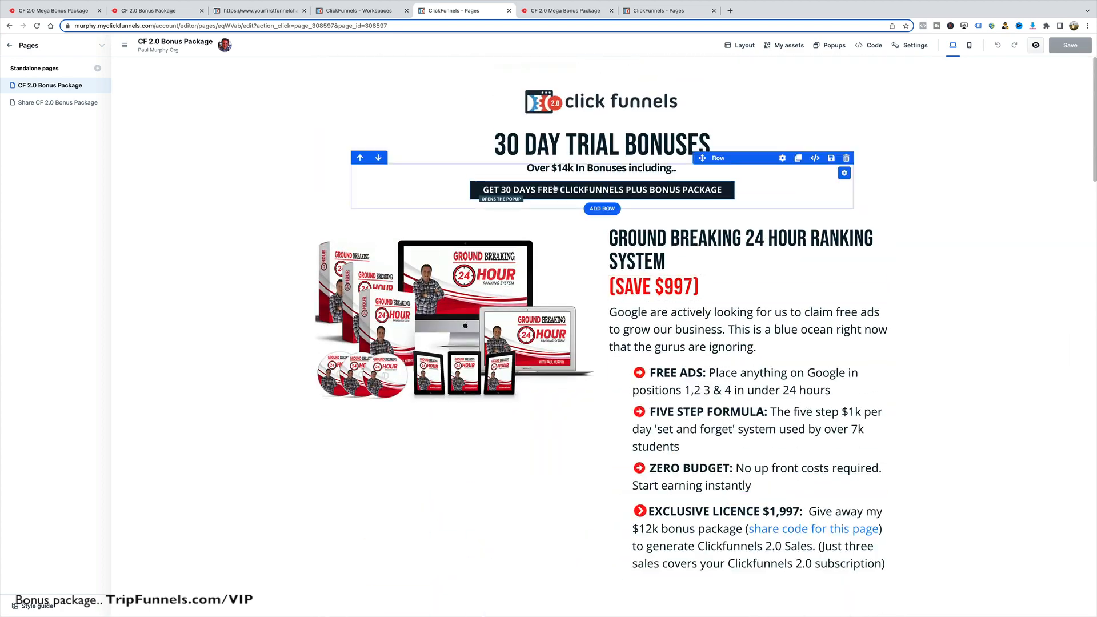
pyautogui.click(682, 194)
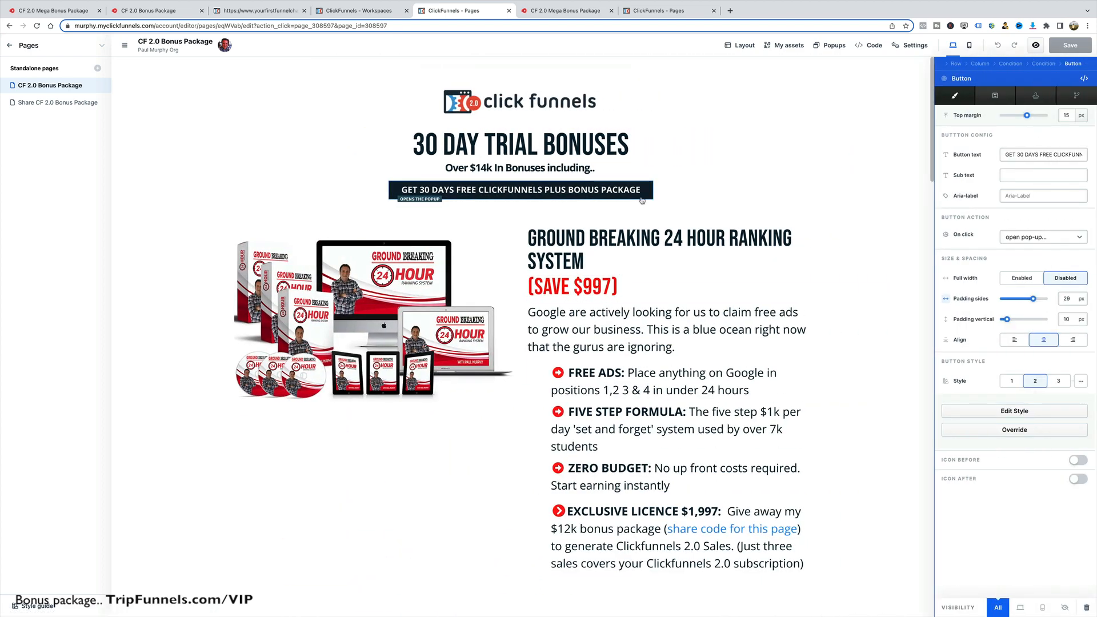
pyautogui.click(1048, 242)
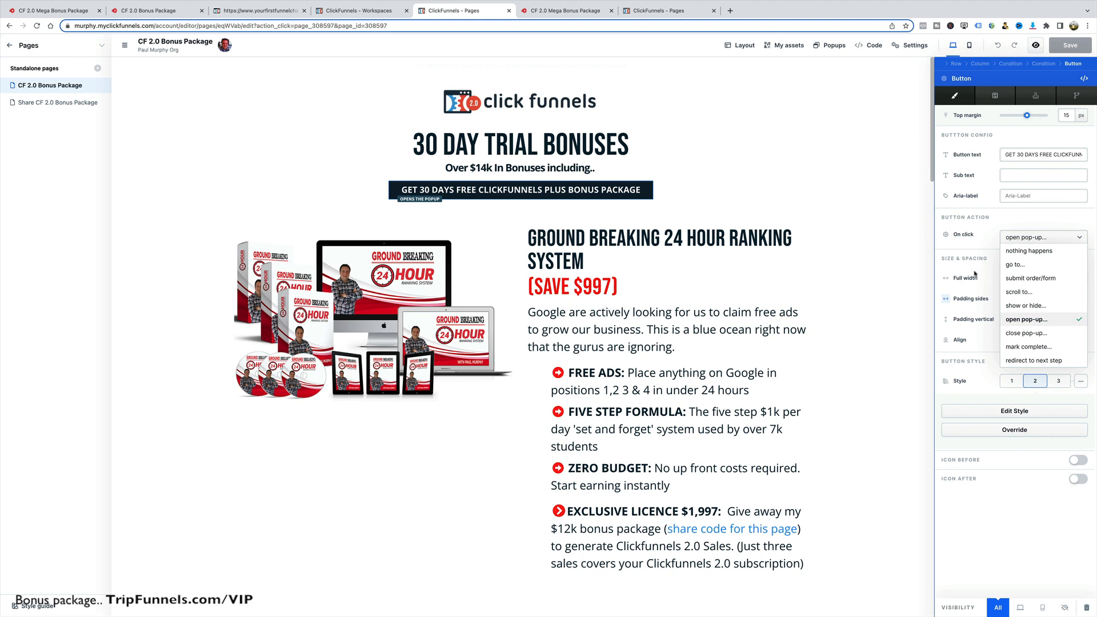
pyautogui.click(846, 220)
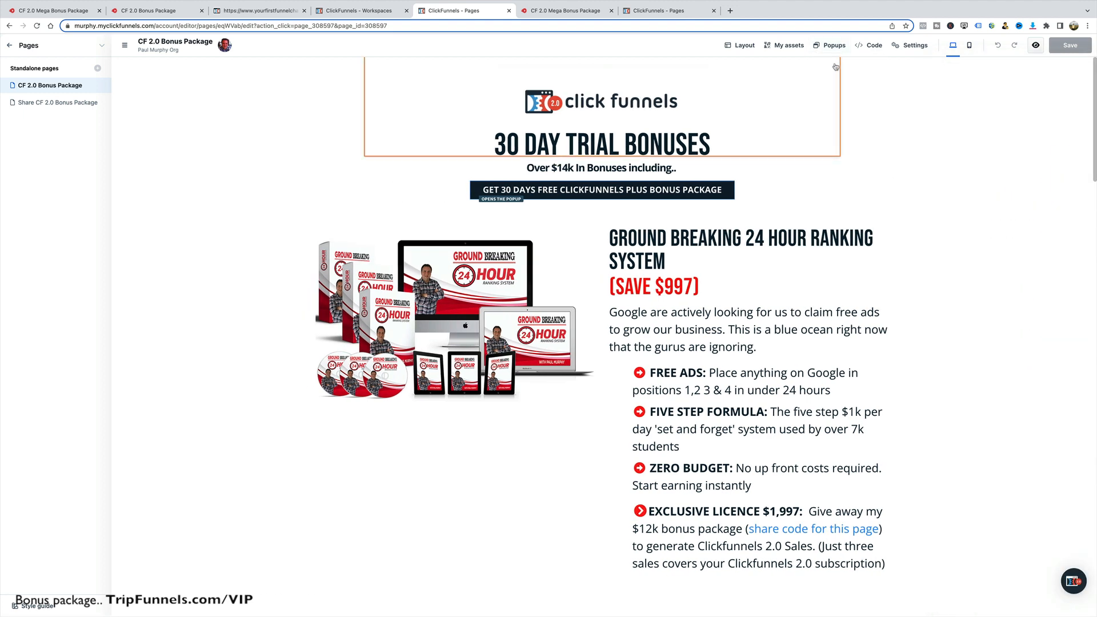
# - Show the page's pop-up and add an input element directly below its custom JavaScript / HTML block
pyautogui.click(832, 46)
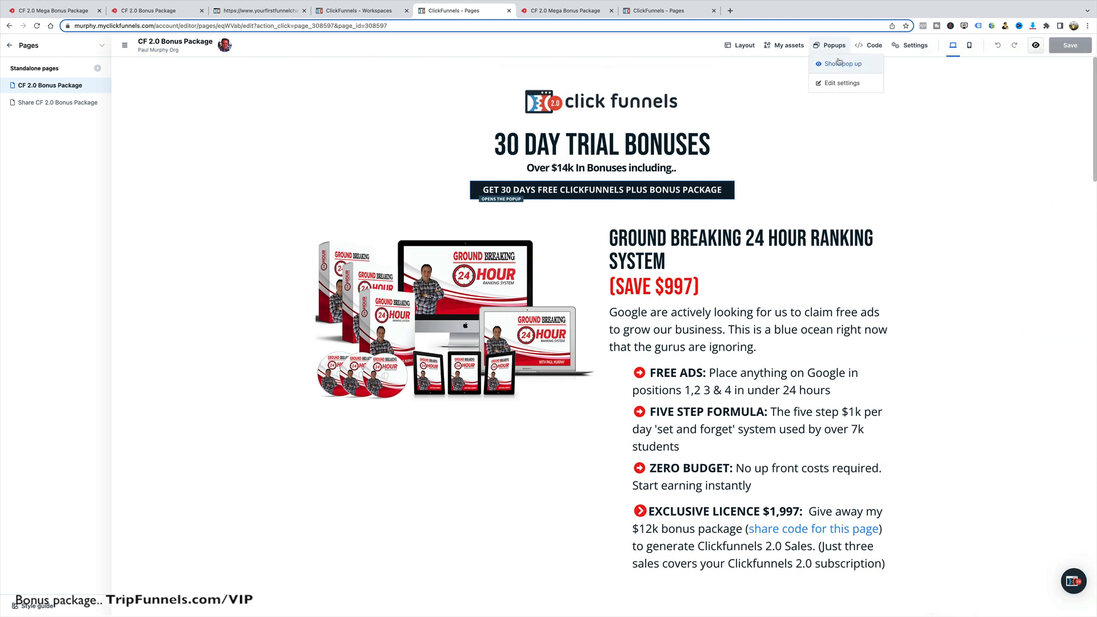
pyautogui.click(841, 63)
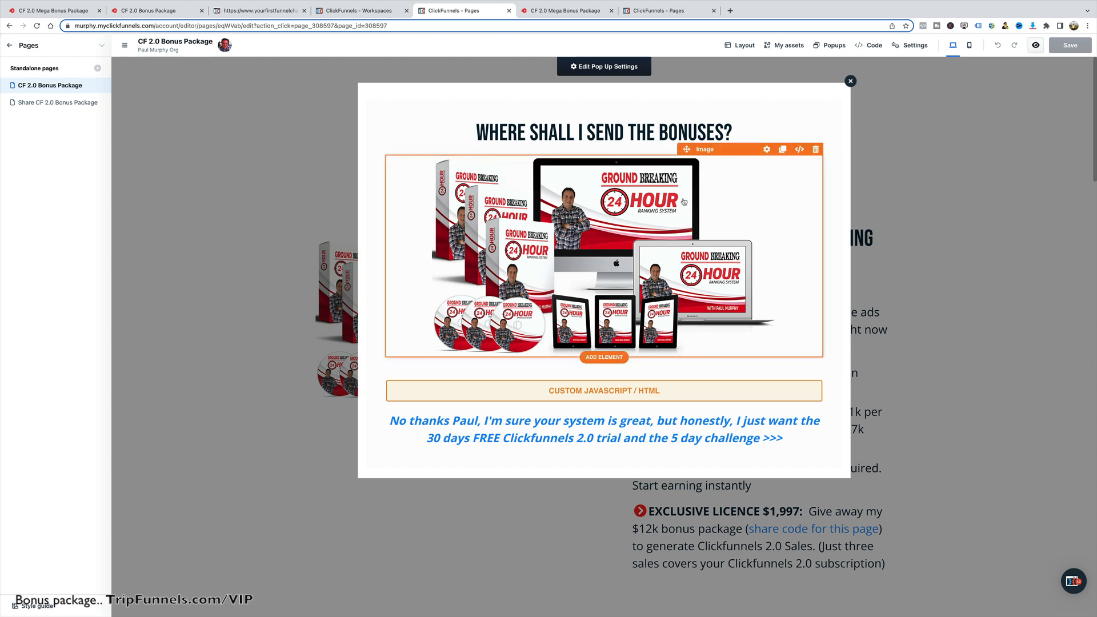
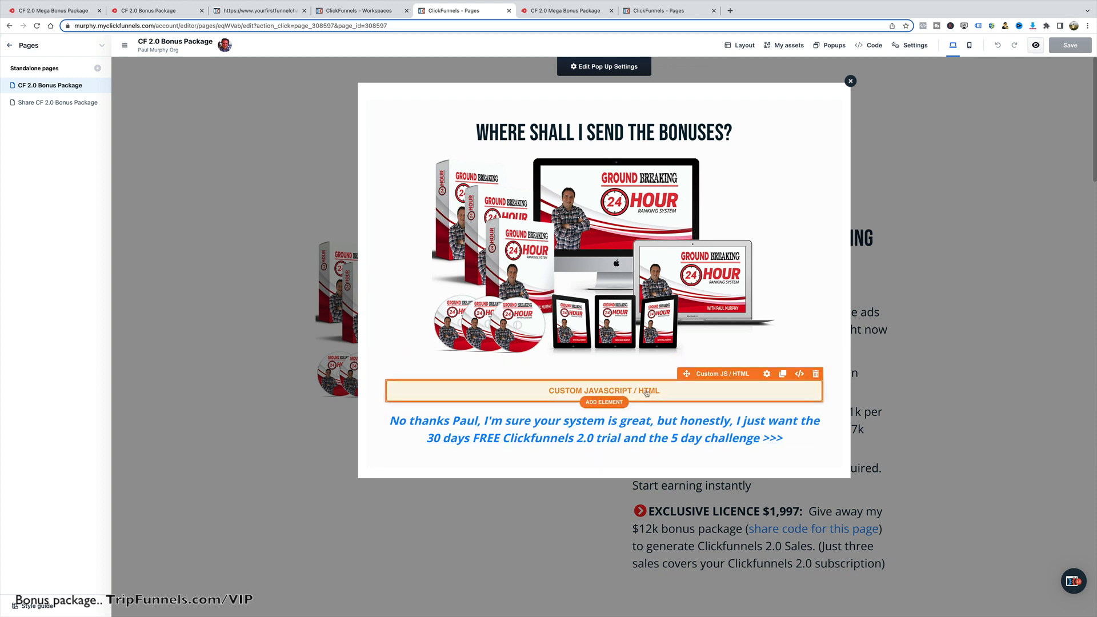
pyautogui.click(614, 404)
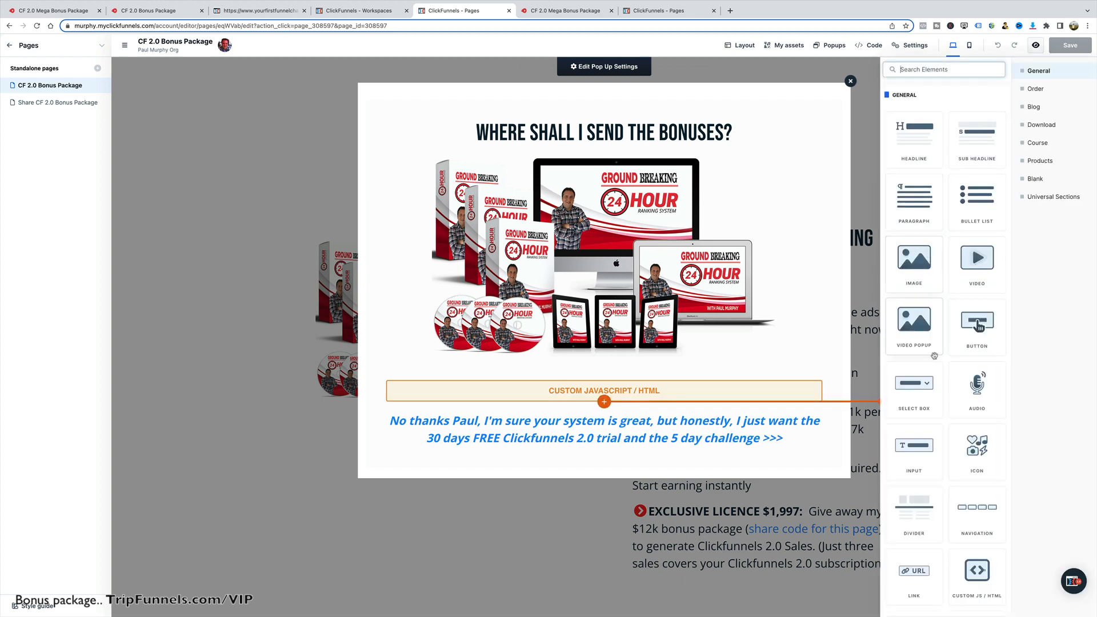
pyautogui.click(913, 460)
pyautogui.click(657, 418)
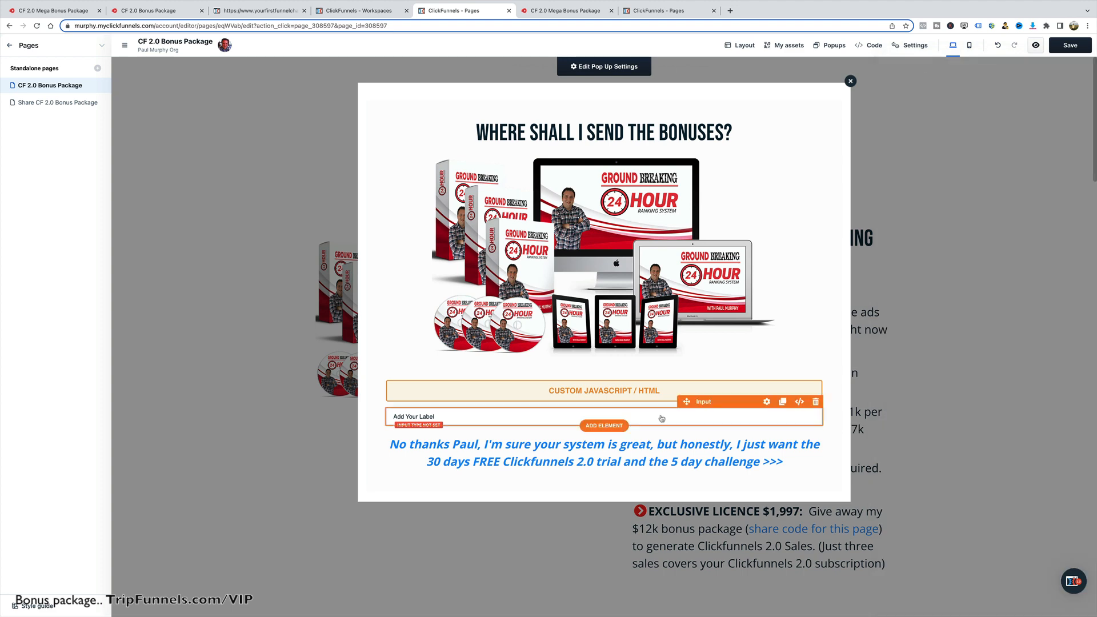
# - Set the new pop-up input's type to First Name and close its settings
pyautogui.click(663, 419)
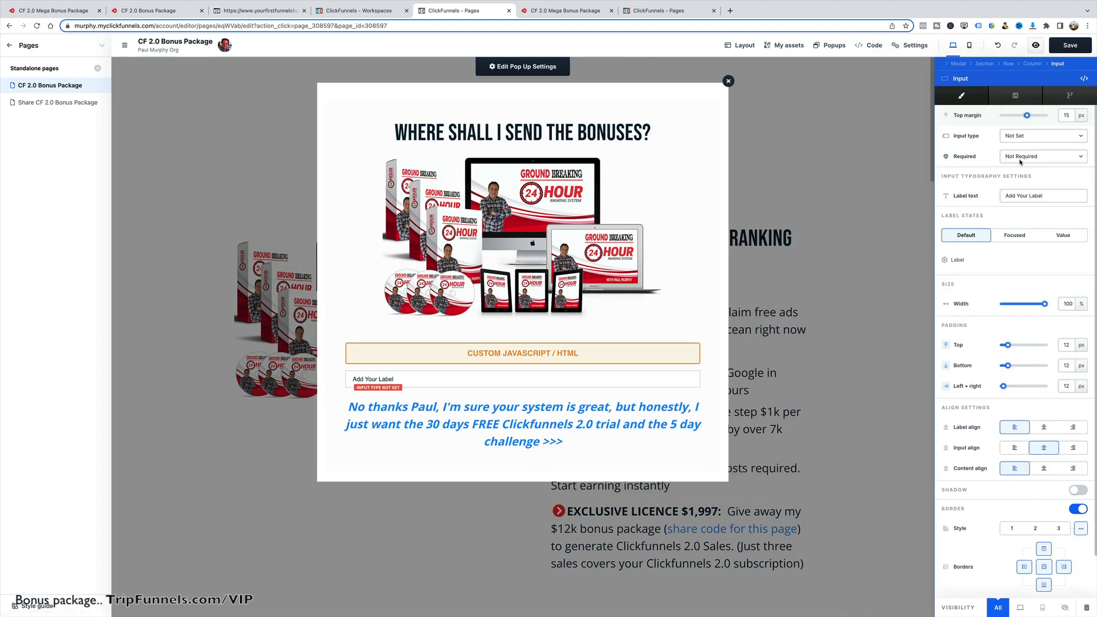
pyautogui.click(1023, 156)
pyautogui.click(1023, 157)
pyautogui.click(1026, 138)
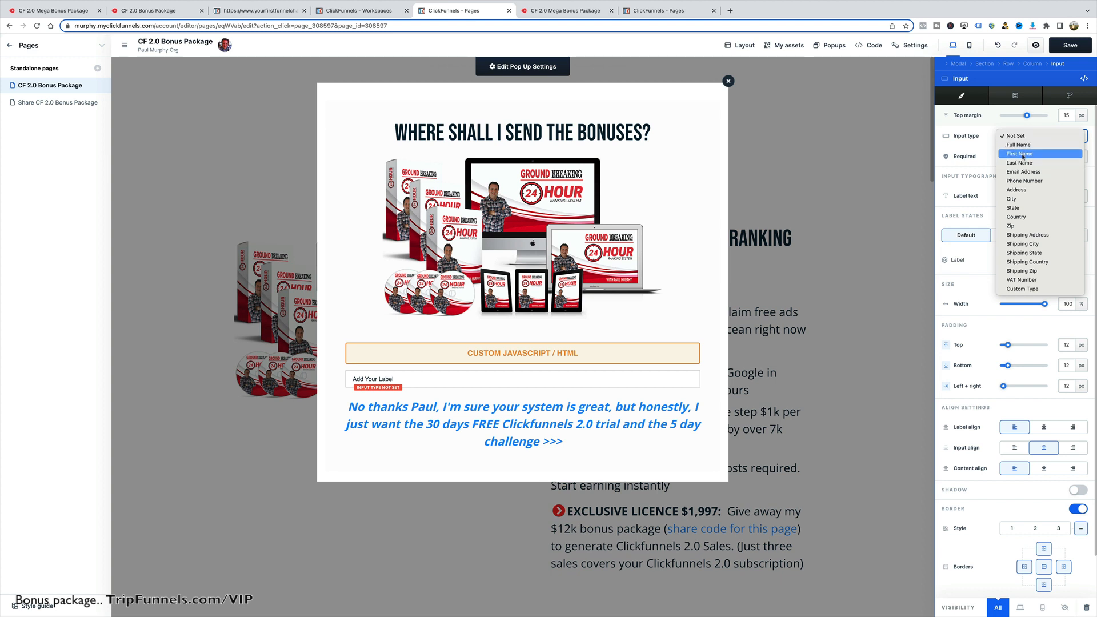
pyautogui.click(1022, 155)
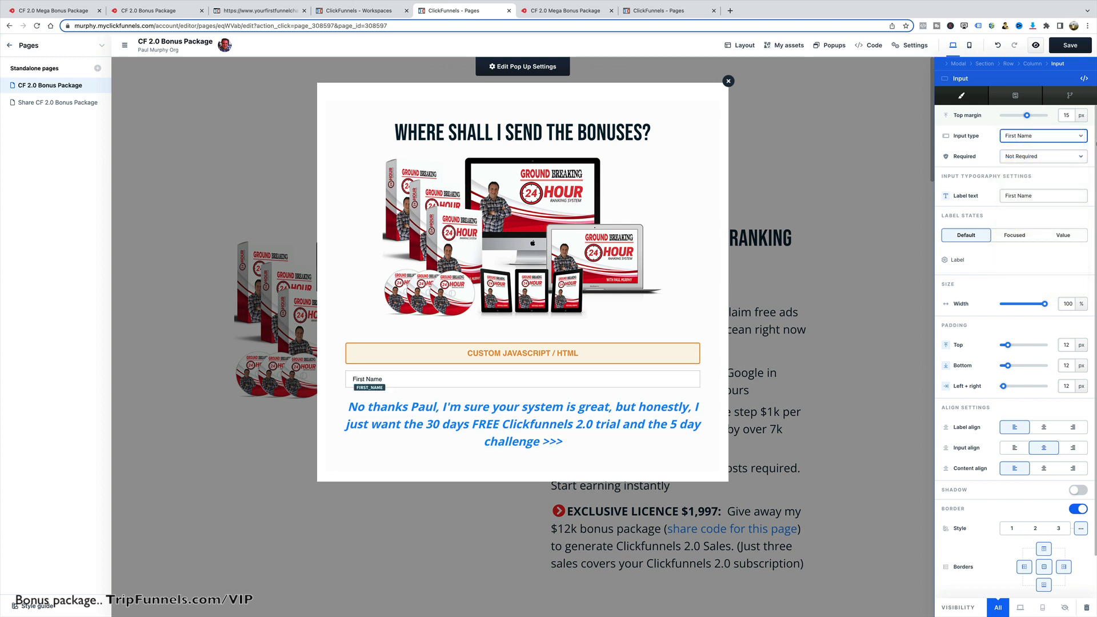
pyautogui.click(1045, 162)
pyautogui.click(1034, 170)
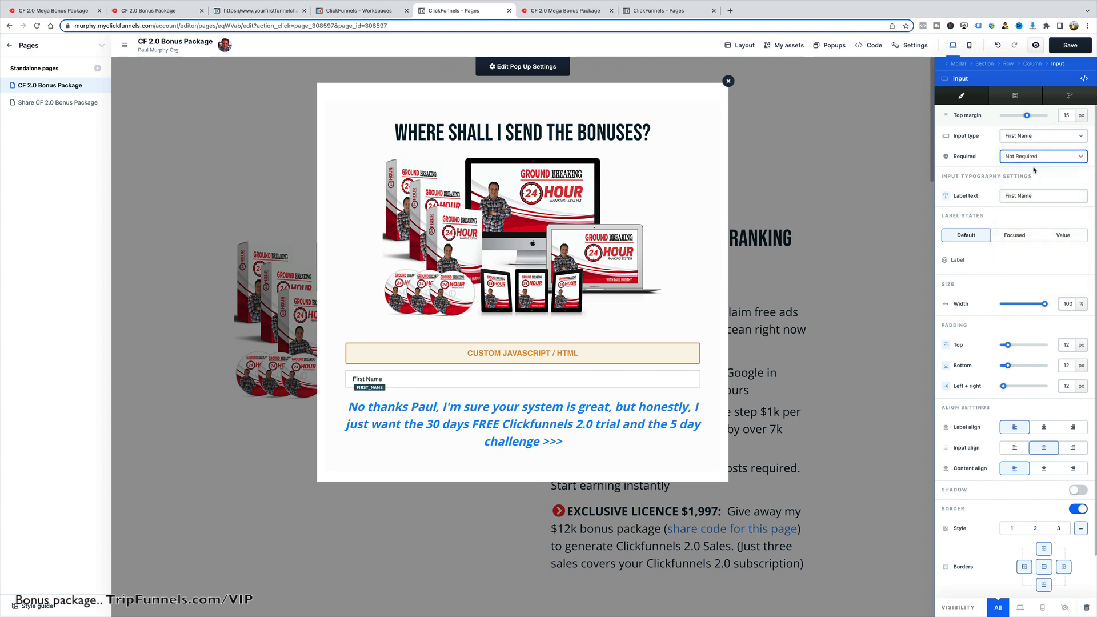
pyautogui.click(525, 379)
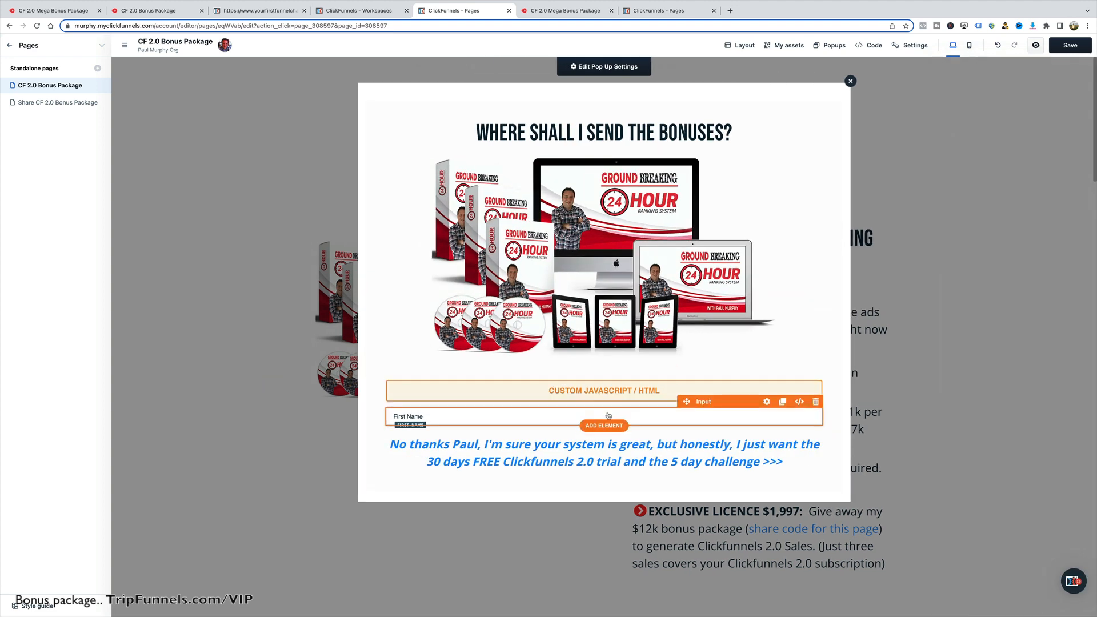
# - Add a second input below the First Name field in the pop-up and set its type to Email Address
pyautogui.click(604, 426)
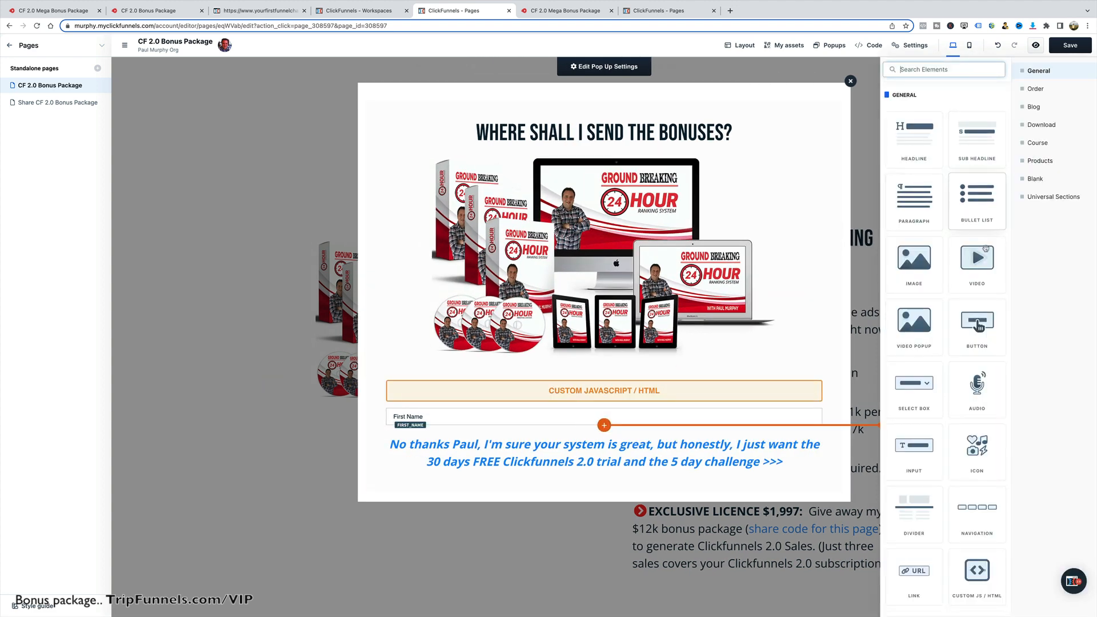
pyautogui.click(914, 446)
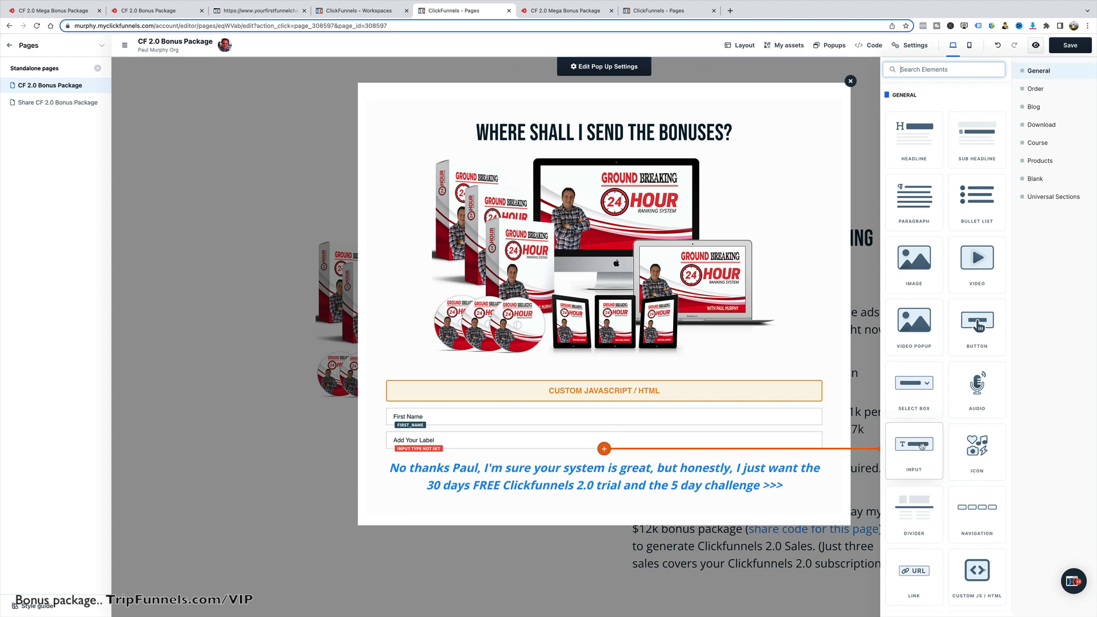
pyautogui.click(607, 449)
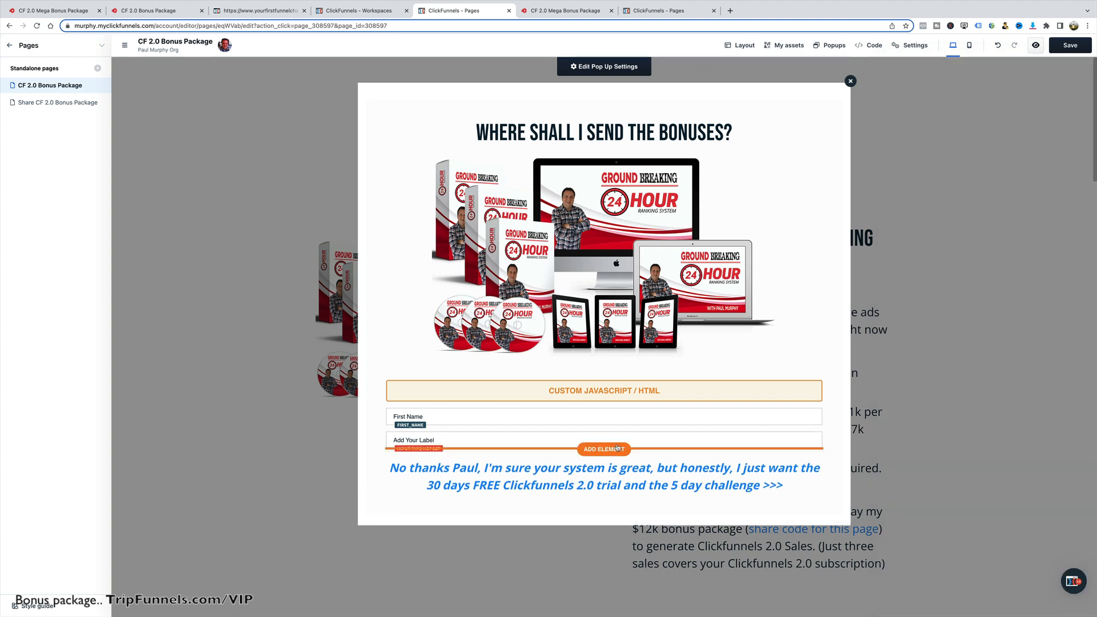
pyautogui.click(623, 441)
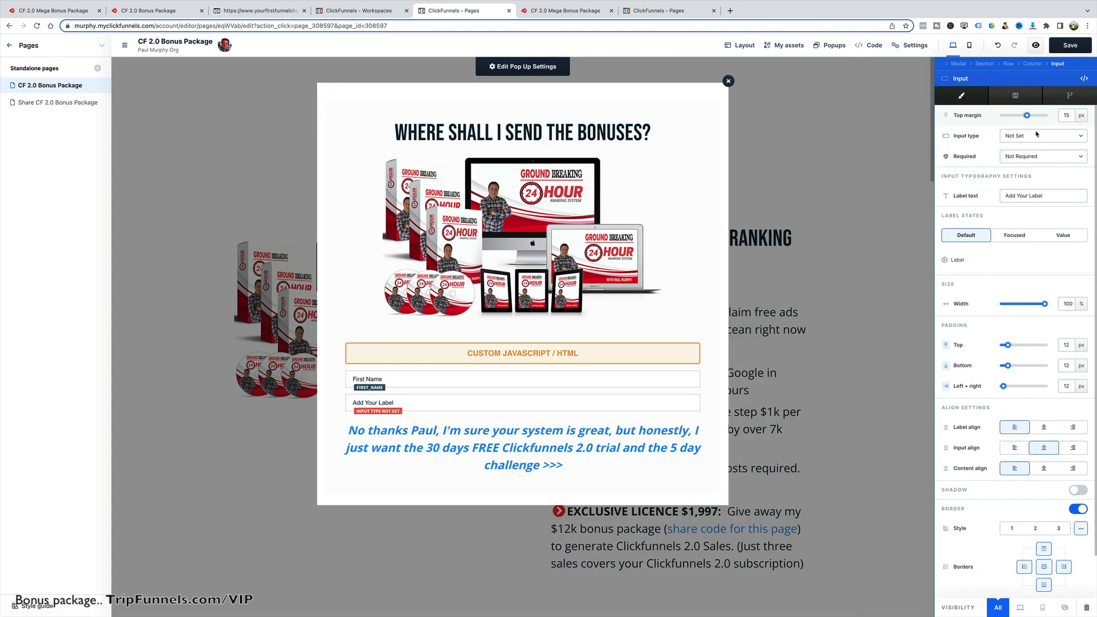
pyautogui.click(1026, 157)
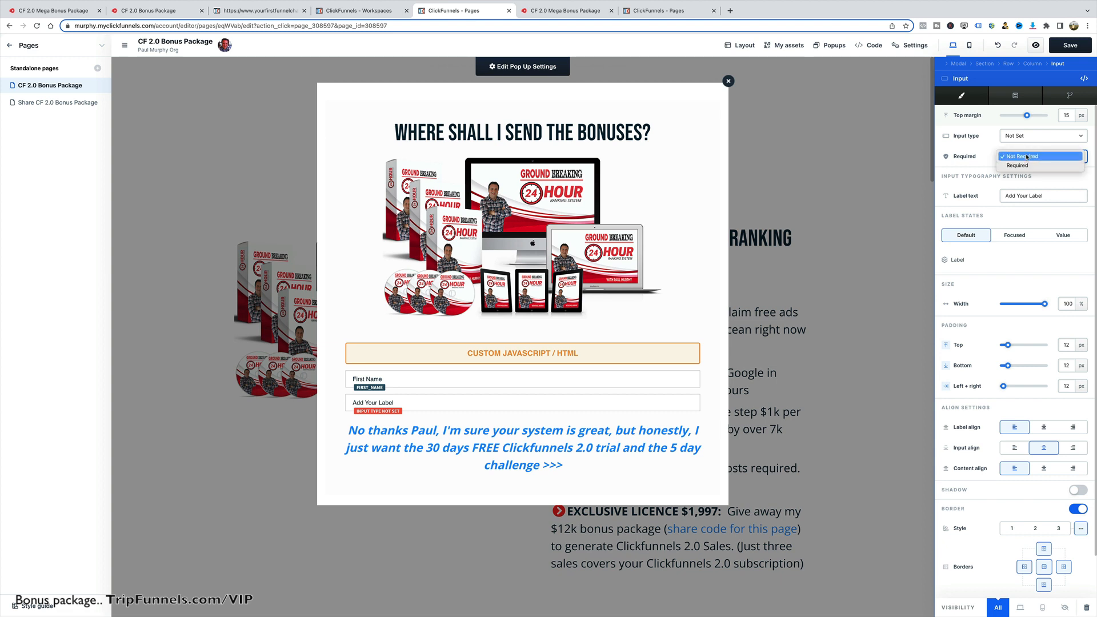
pyautogui.click(1023, 147)
pyautogui.click(1020, 142)
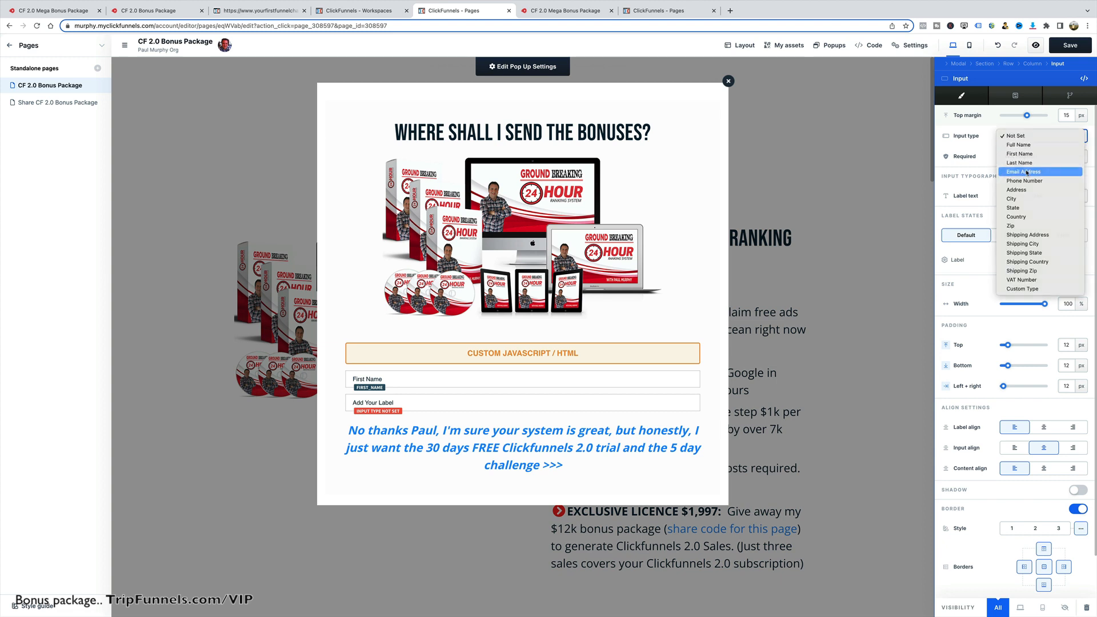
pyautogui.click(1027, 172)
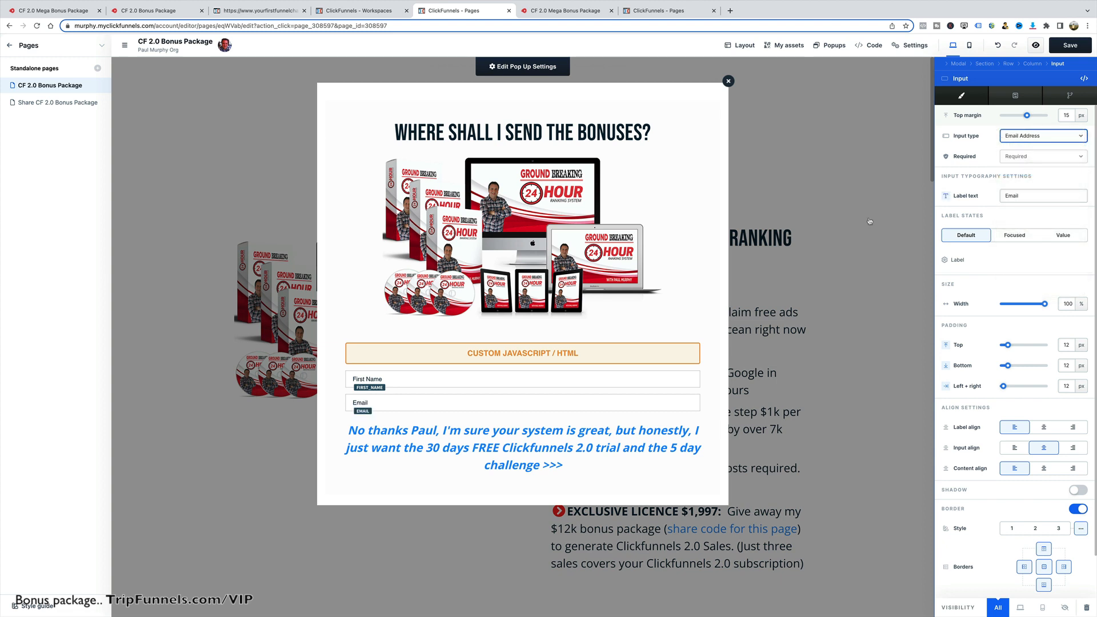
# - Close the Email input's settings and add a button element directly below the Email field in the pop-up
pyautogui.click(514, 397)
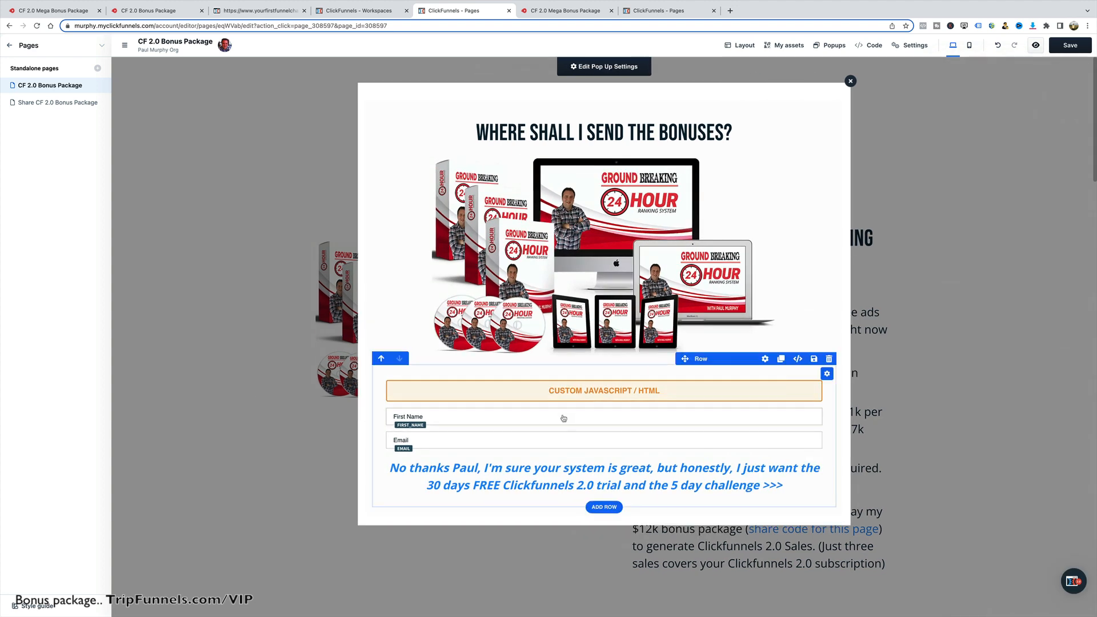
pyautogui.click(605, 450)
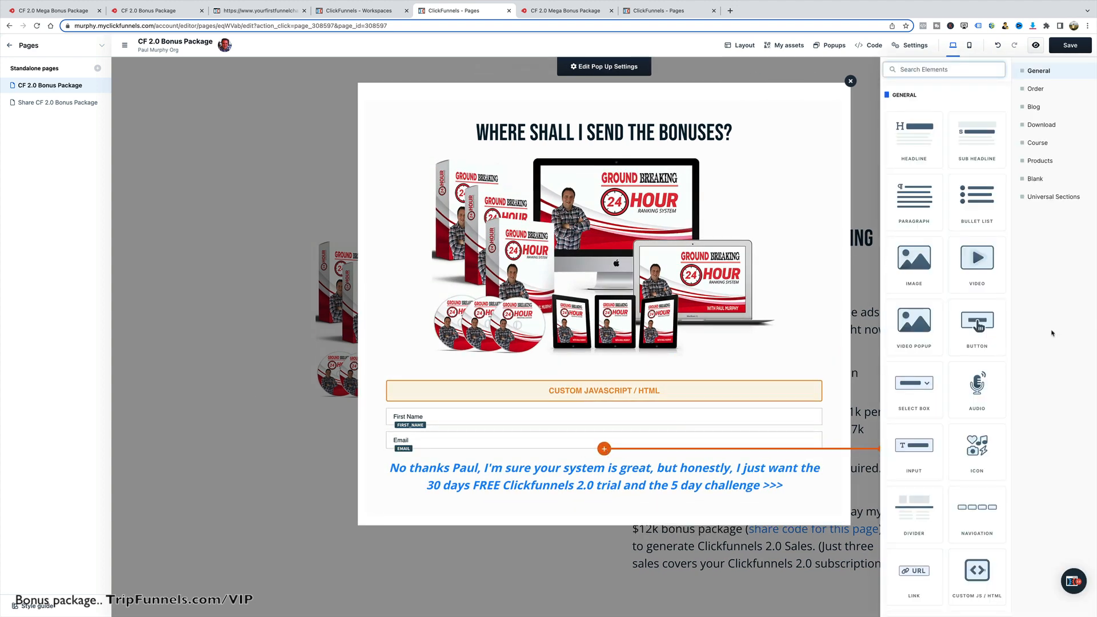
pyautogui.scroll(-3, 951, 369)
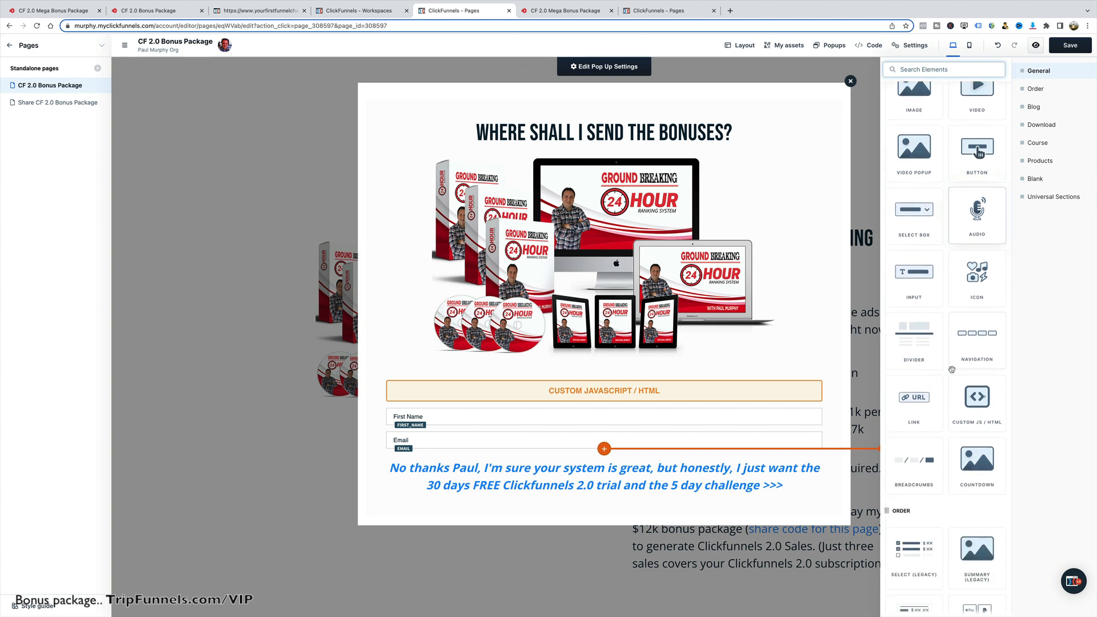
pyautogui.scroll(4, 952, 369)
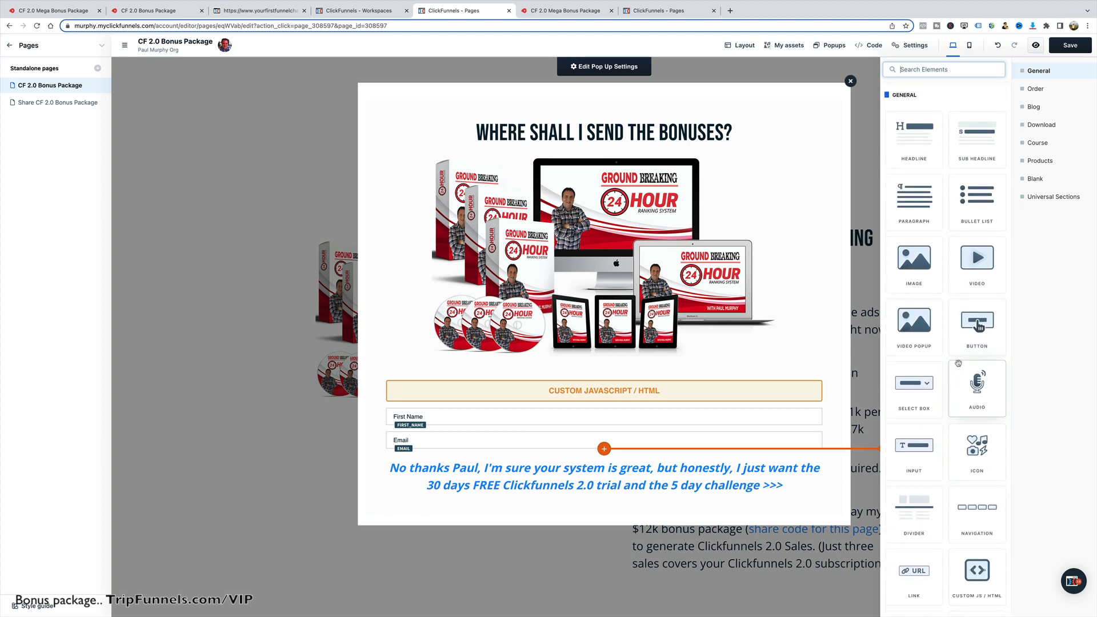
pyautogui.click(977, 323)
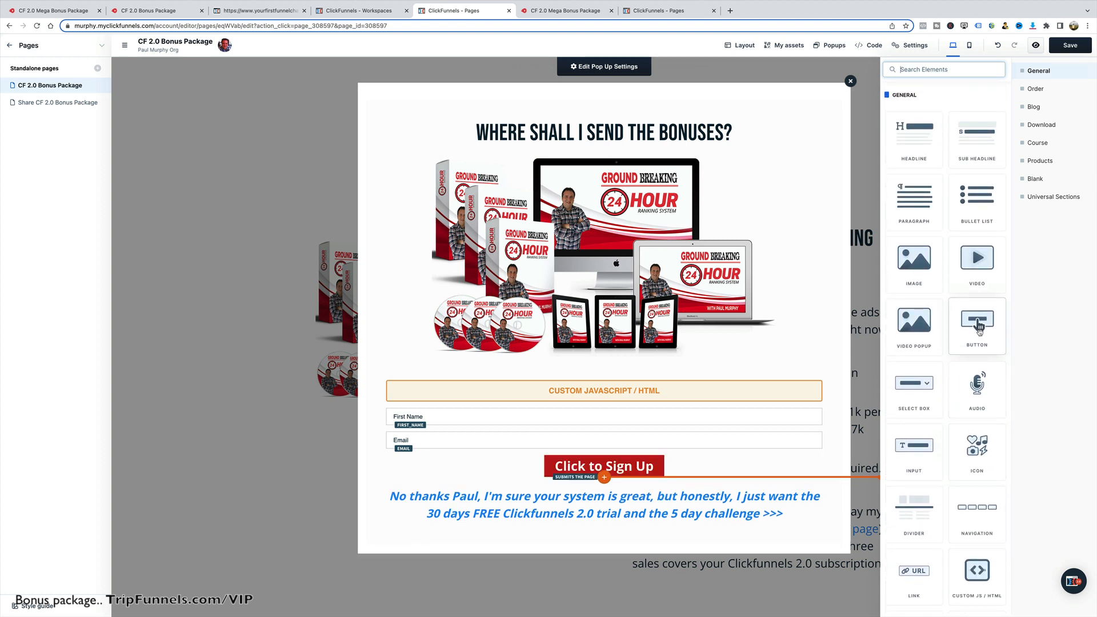
pyautogui.click(630, 439)
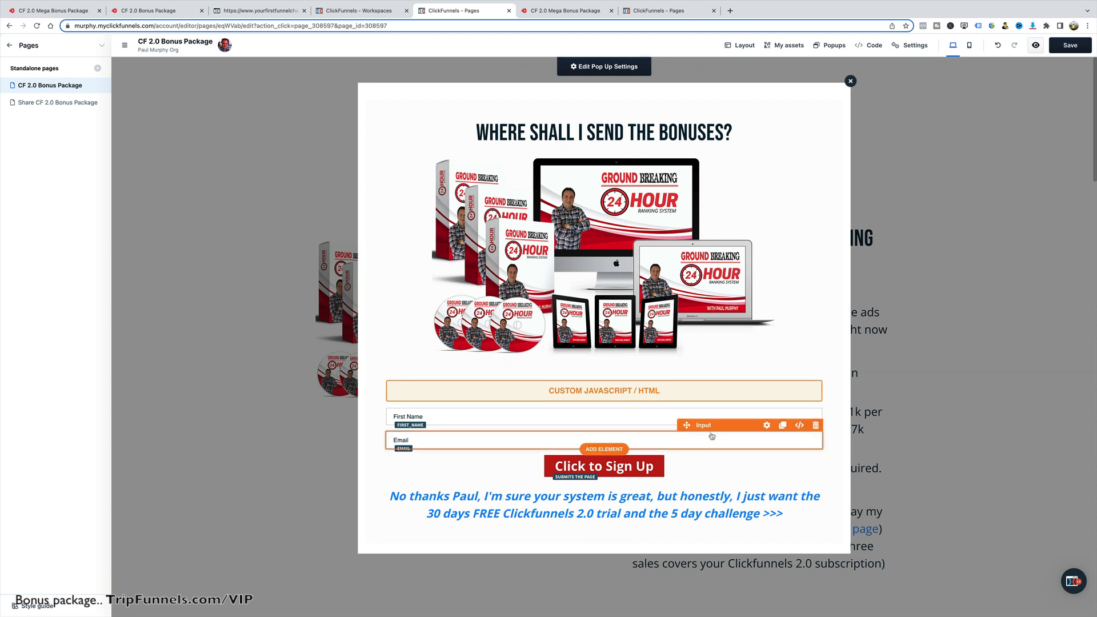
# - Delete the First Name and Email inputs from the pop-up
pyautogui.click(815, 402)
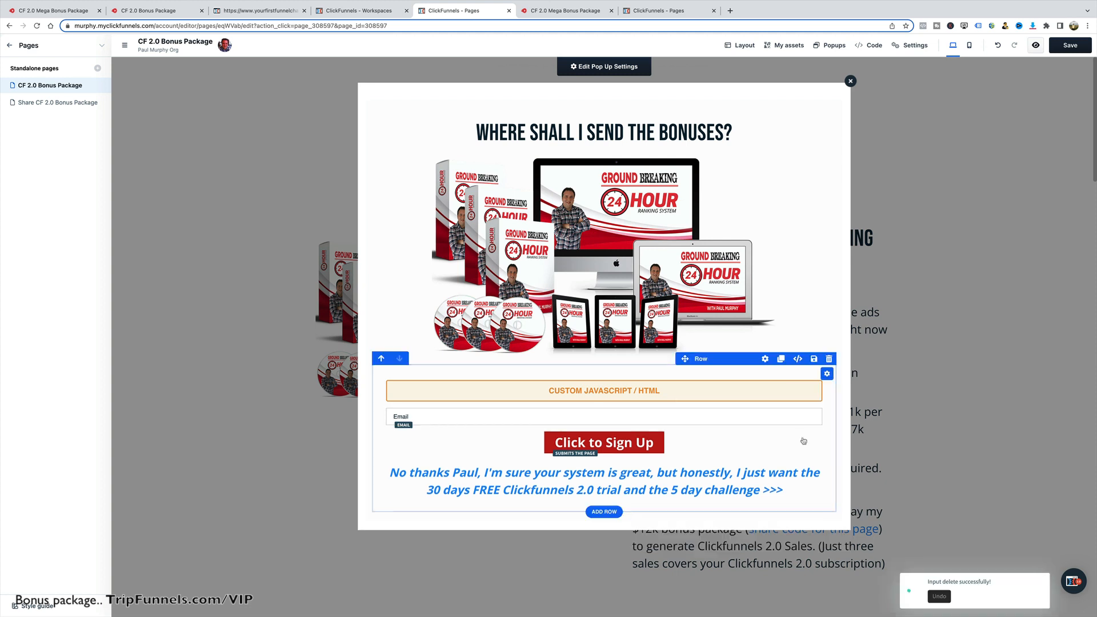
pyautogui.click(816, 402)
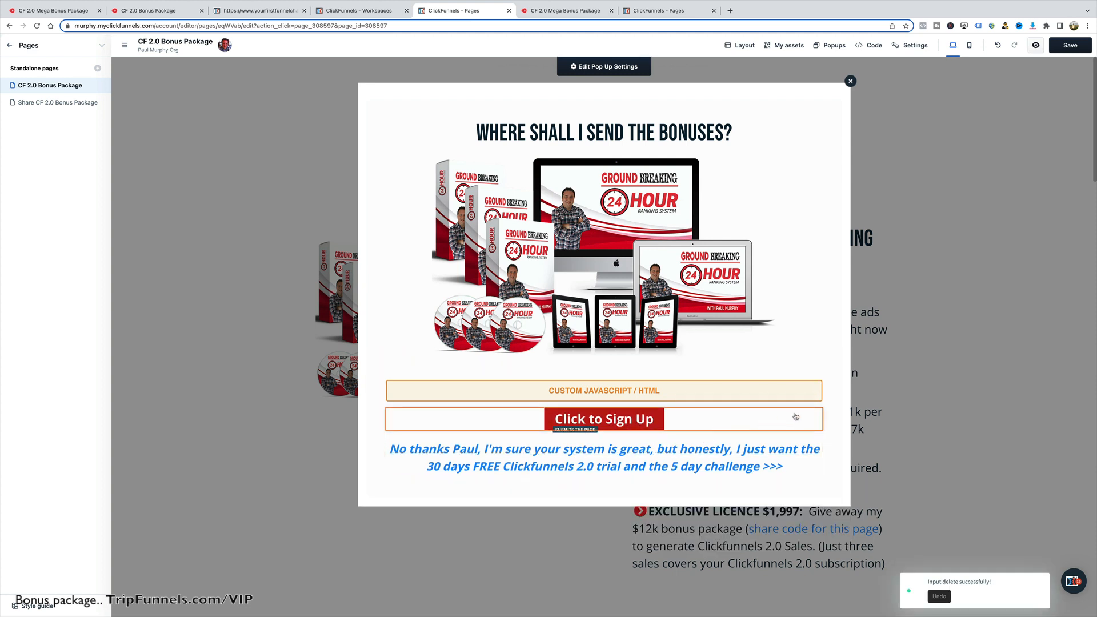
pyautogui.click(816, 416)
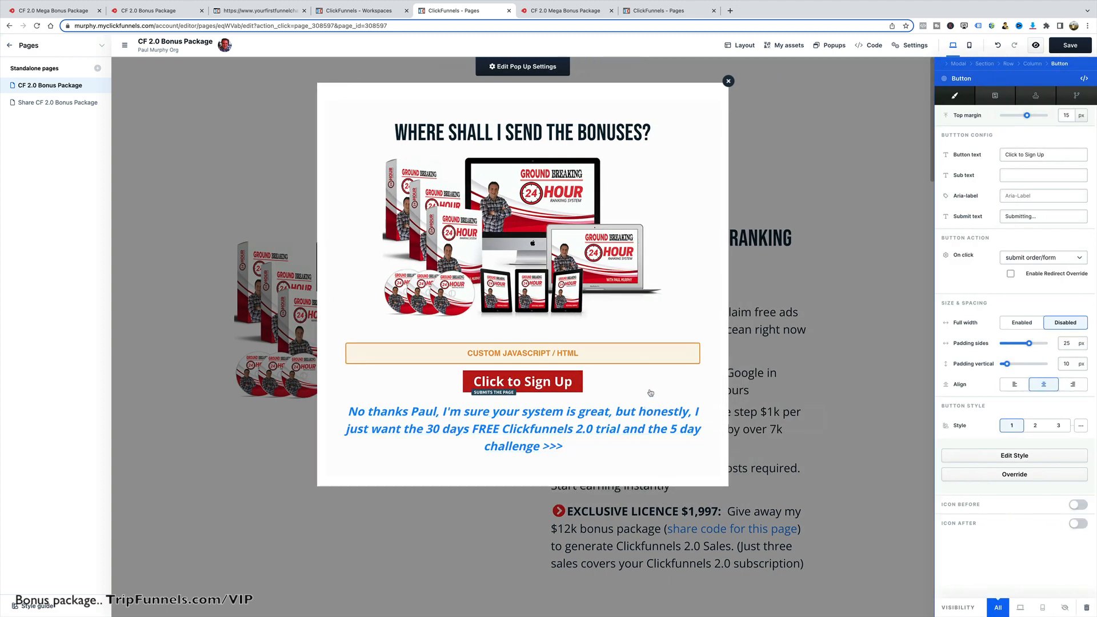
pyautogui.click(803, 416)
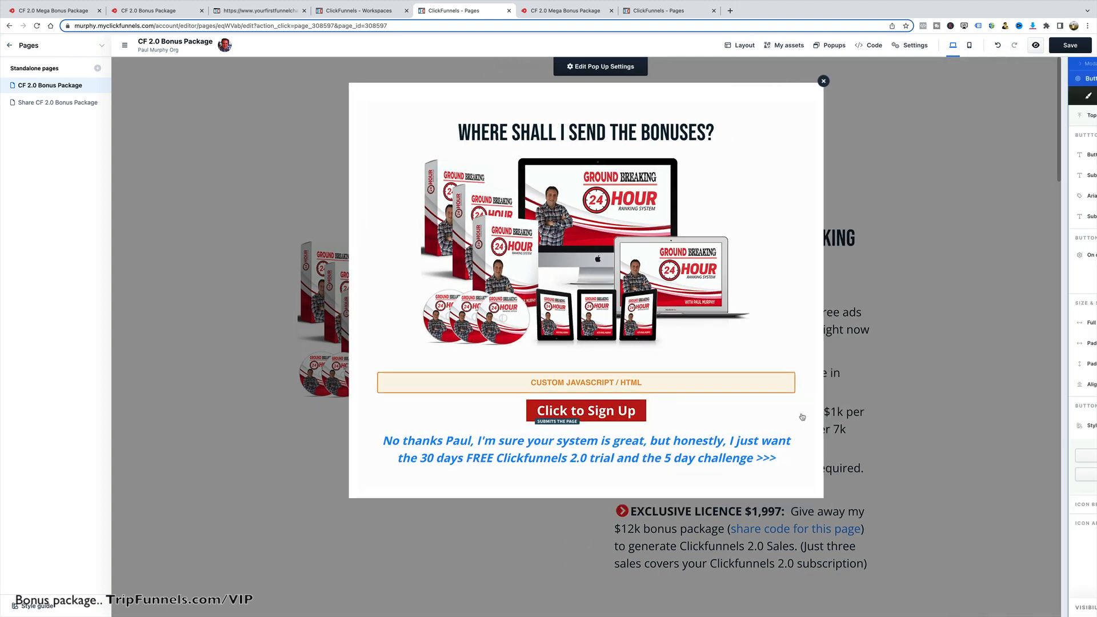
# - Close the pop-up and reload the page editor, discarding the unsaved pop-up changes
pyautogui.press('Escape')
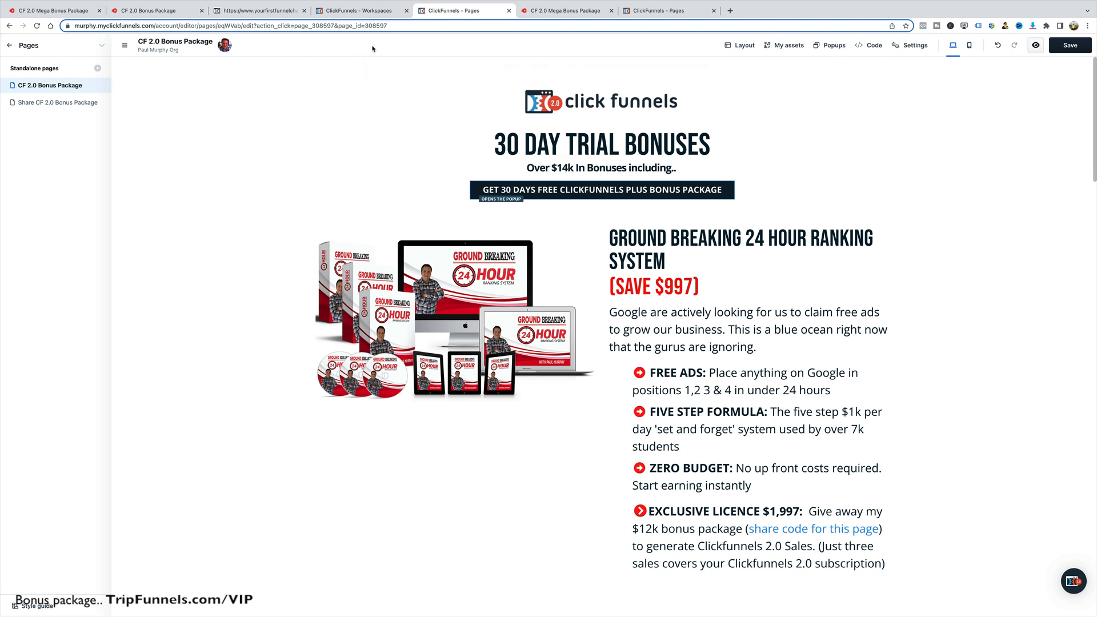
pyautogui.click(36, 26)
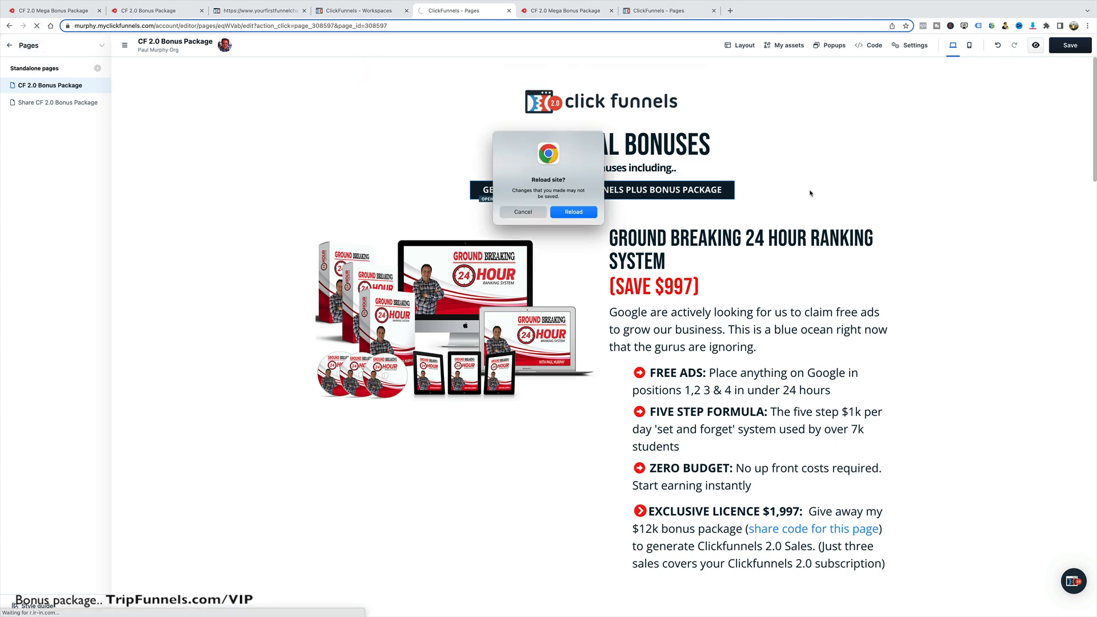
pyautogui.click(575, 215)
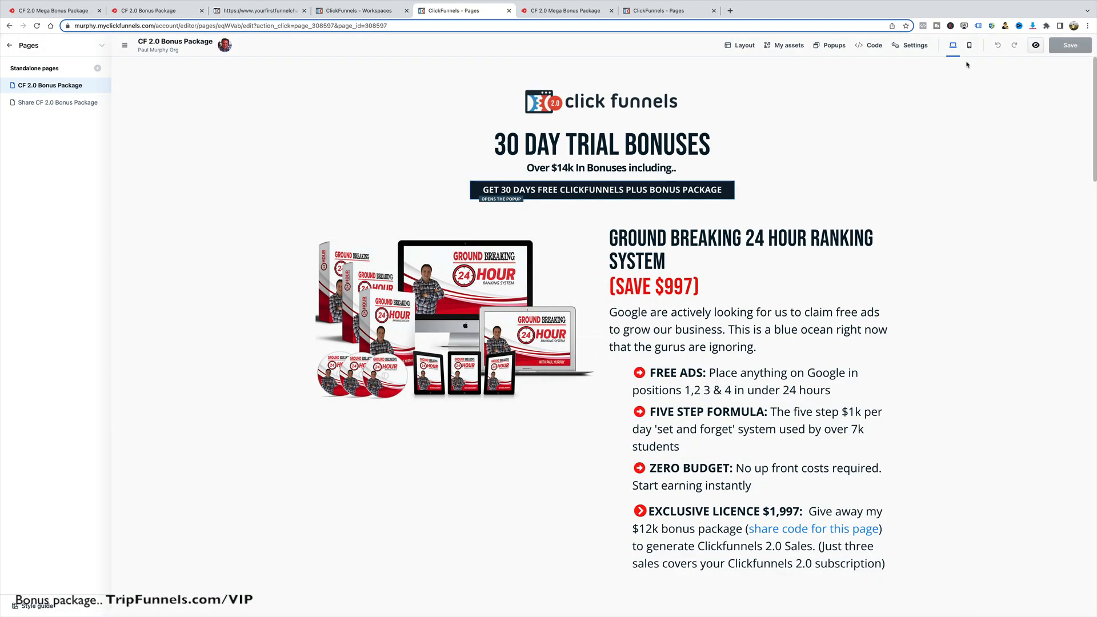
# - Show the page's pop-up and add an image element directly below the "Where shall I send the bonuses?" headline
pyautogui.click(830, 46)
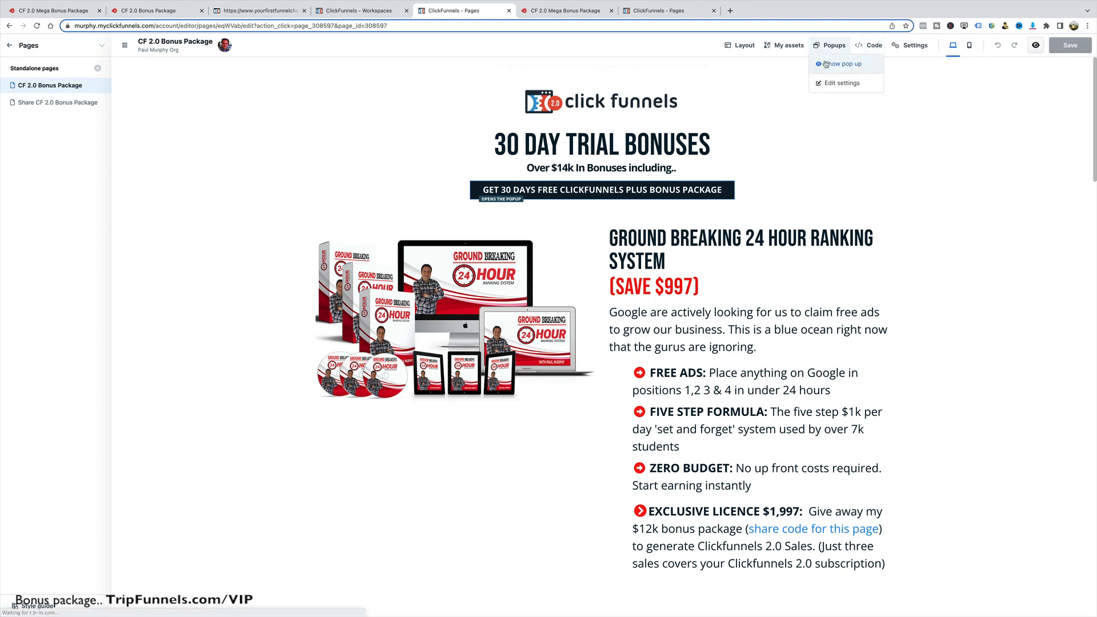
pyautogui.click(845, 64)
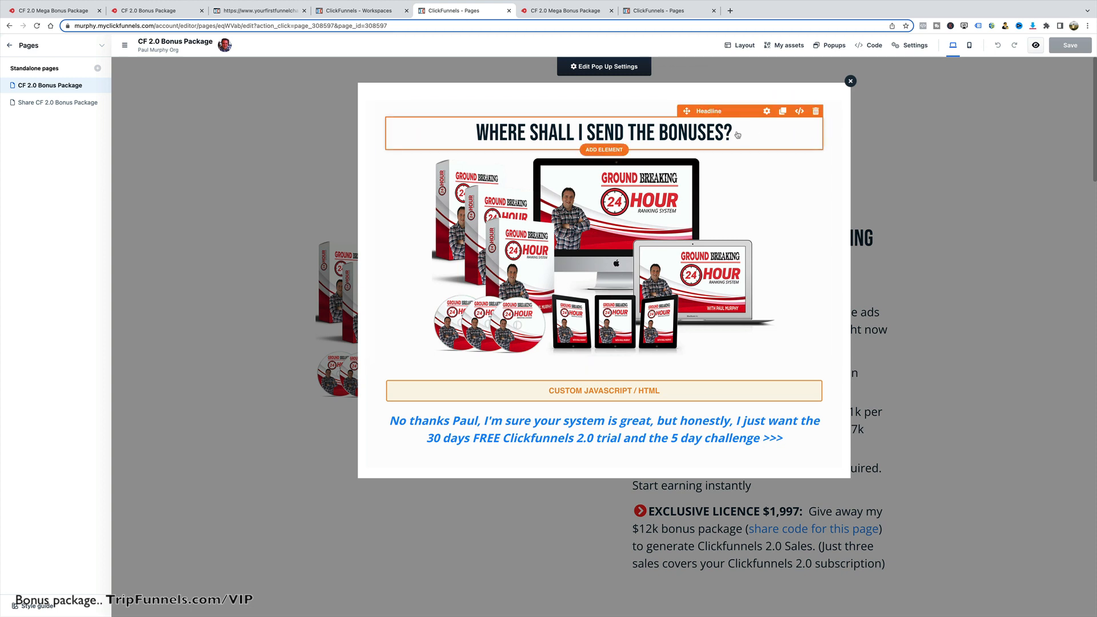
pyautogui.click(609, 151)
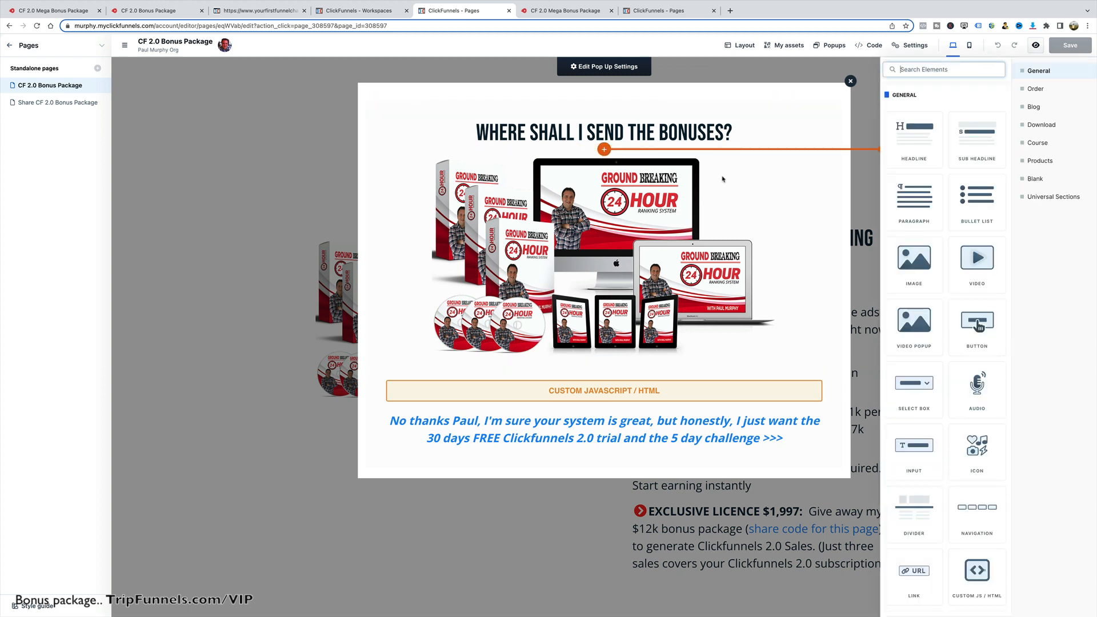
pyautogui.click(928, 271)
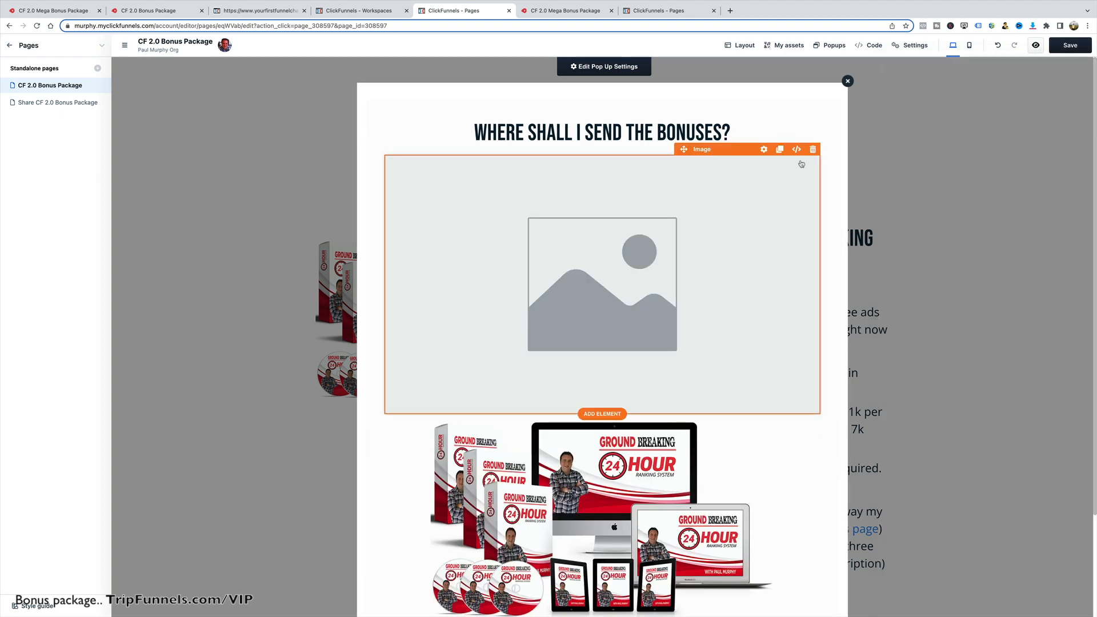
# - Set the new pop-up image to bundle.png from the image gallery, then delete that image element
pyautogui.click(764, 149)
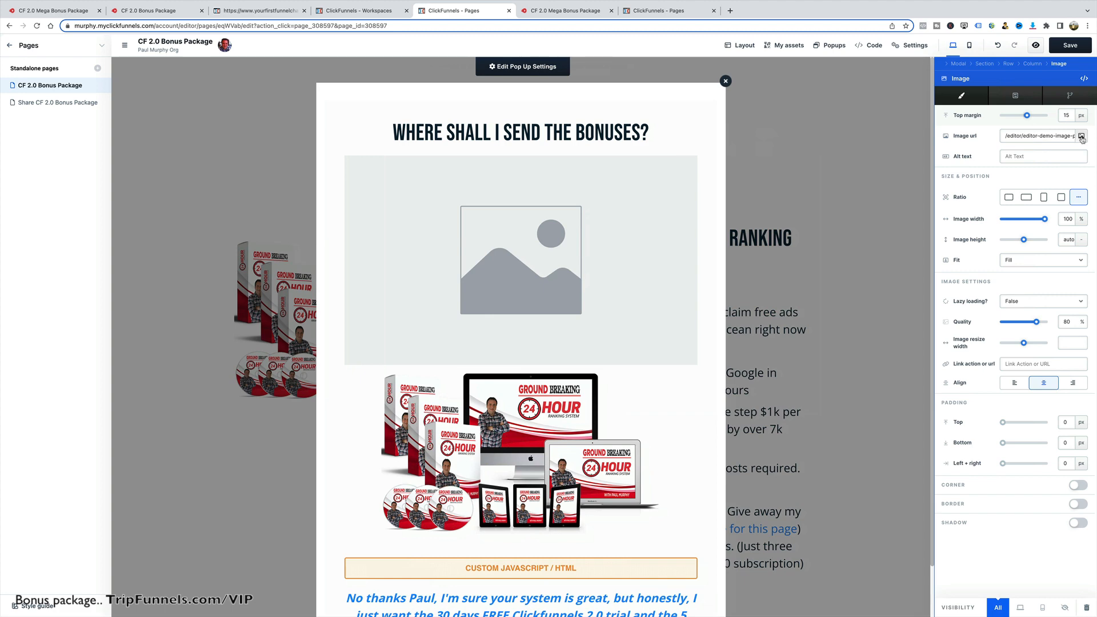
pyautogui.click(1081, 137)
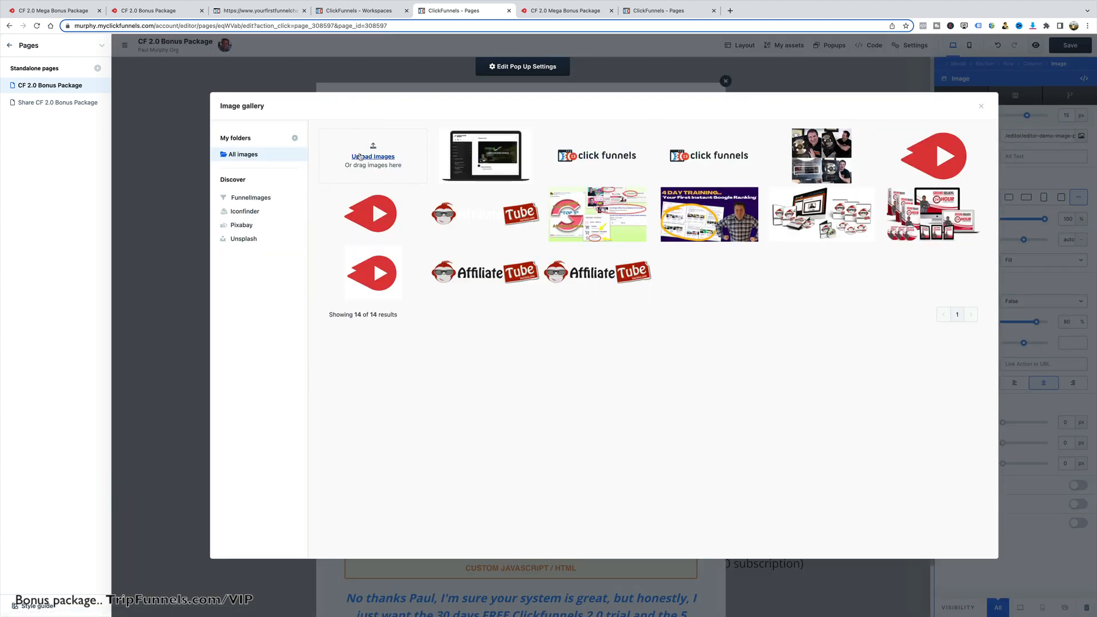
pyautogui.click(911, 212)
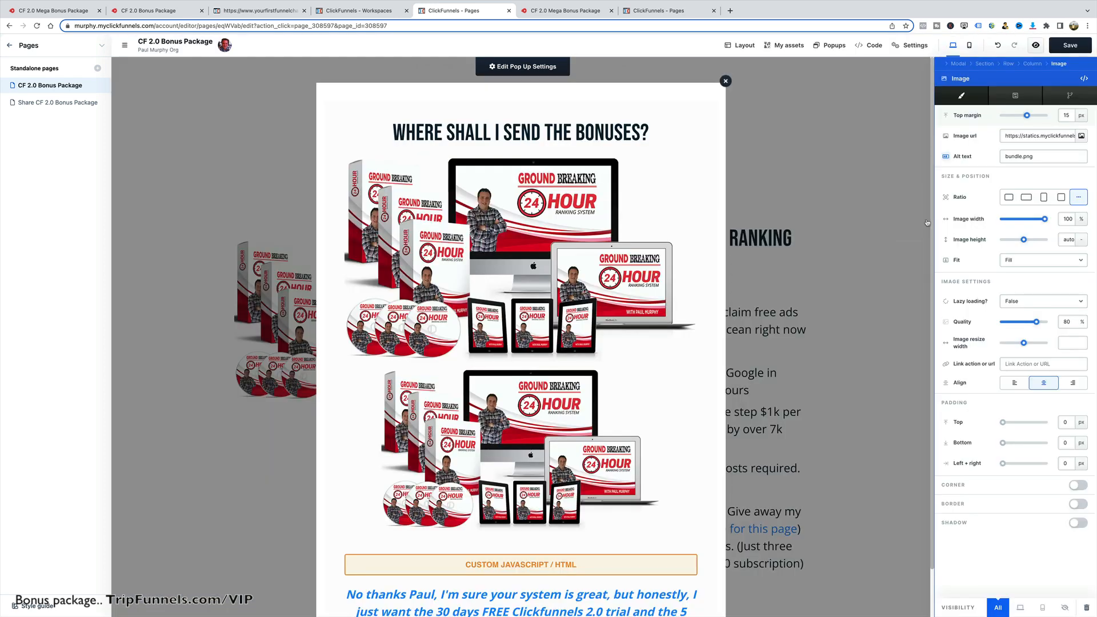
pyautogui.click(624, 238)
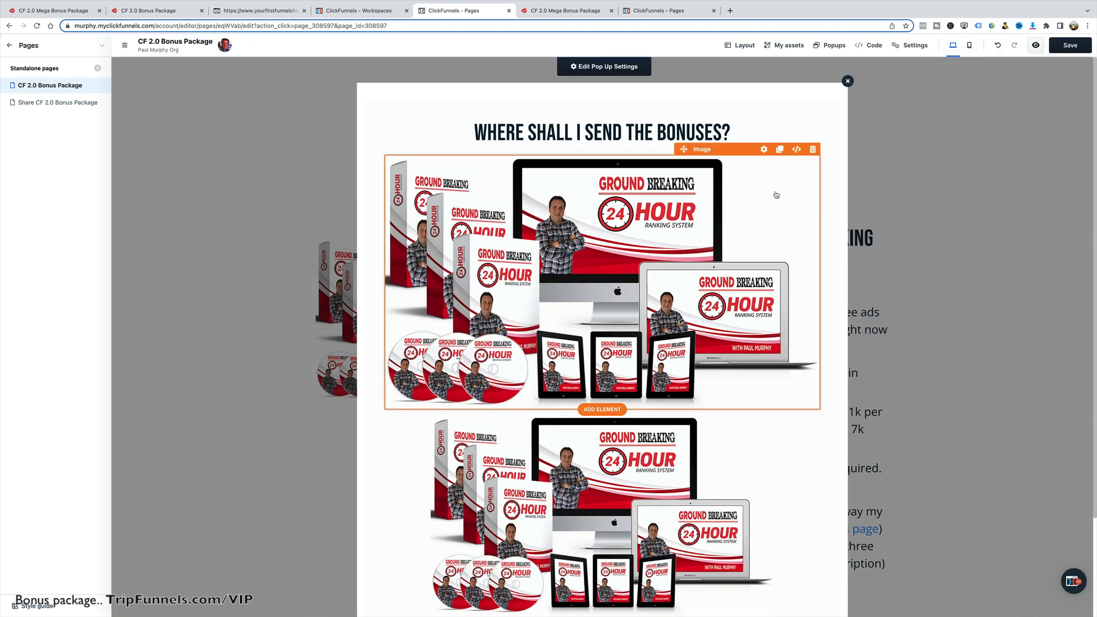
pyautogui.click(812, 149)
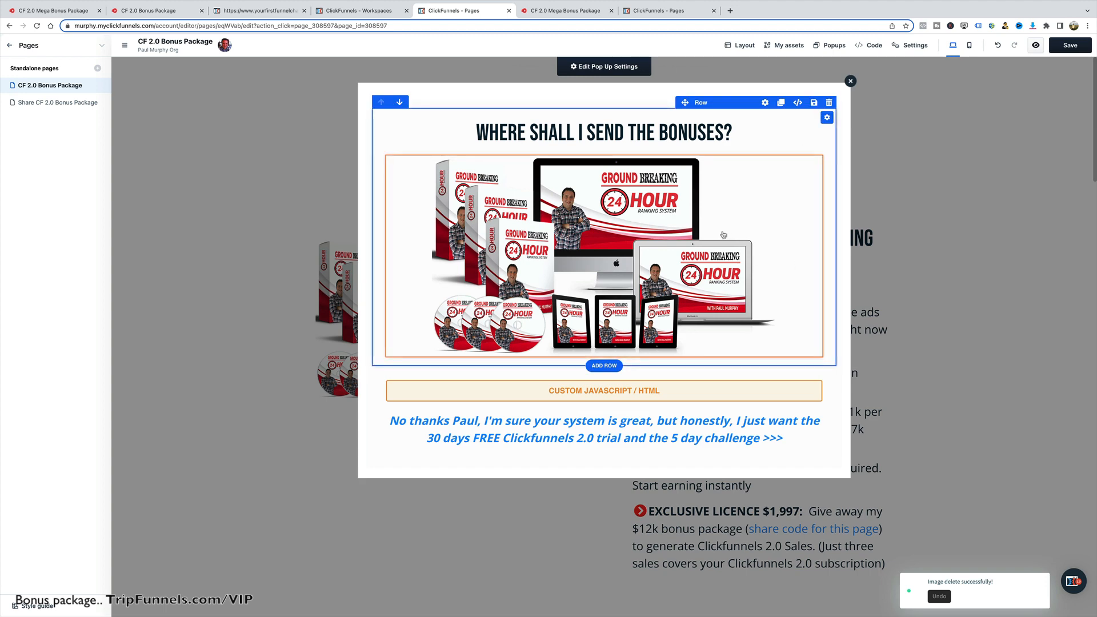
# - Set the width of the pop-up's original bundle image to 77% and close the pop-up
pyautogui.click(767, 149)
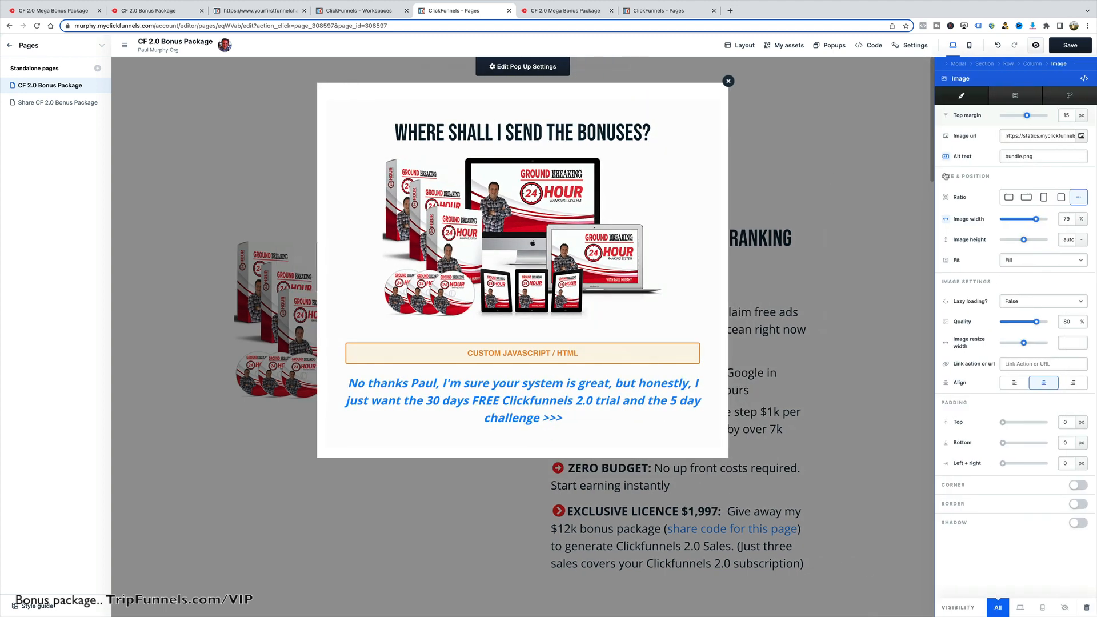
pyautogui.moveTo(1036, 220); pyautogui.dragTo(1036, 222)
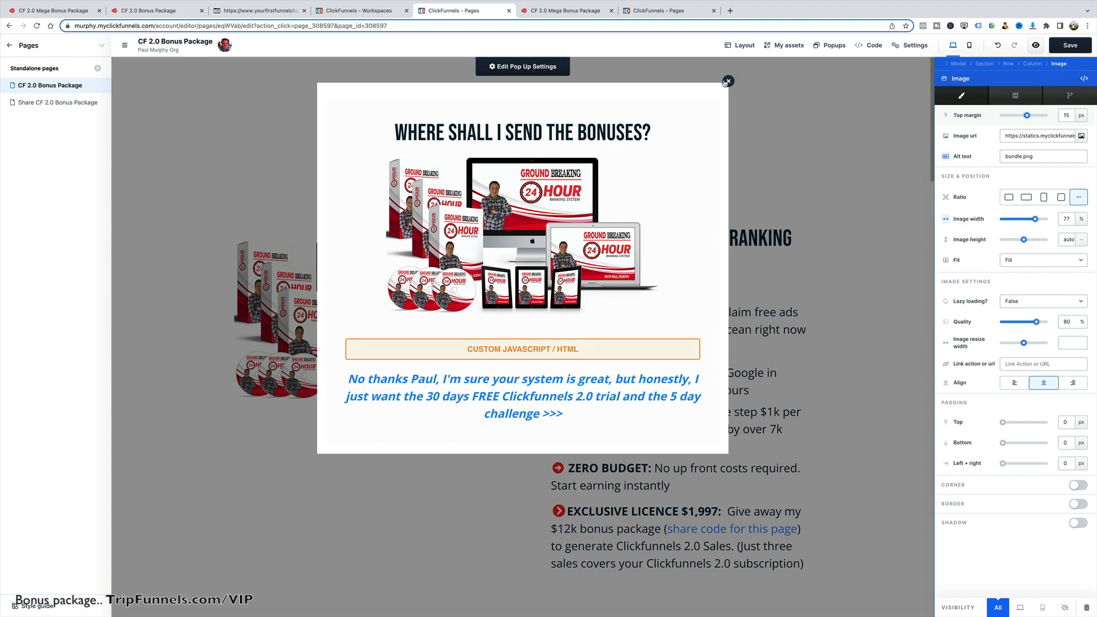
pyautogui.click(851, 187)
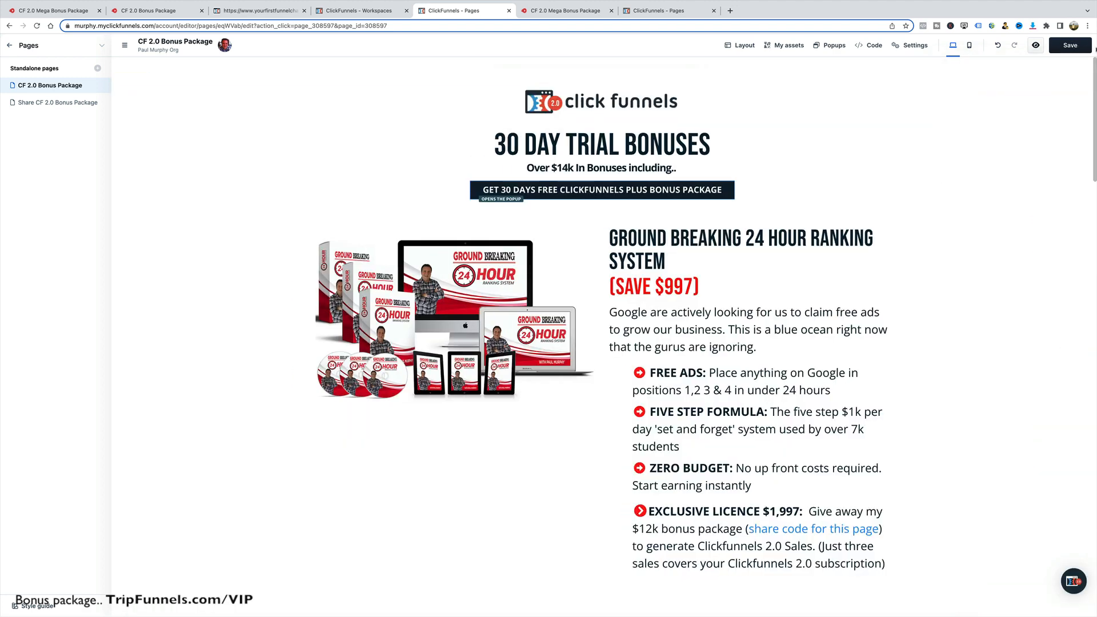
pyautogui.click(1072, 48)
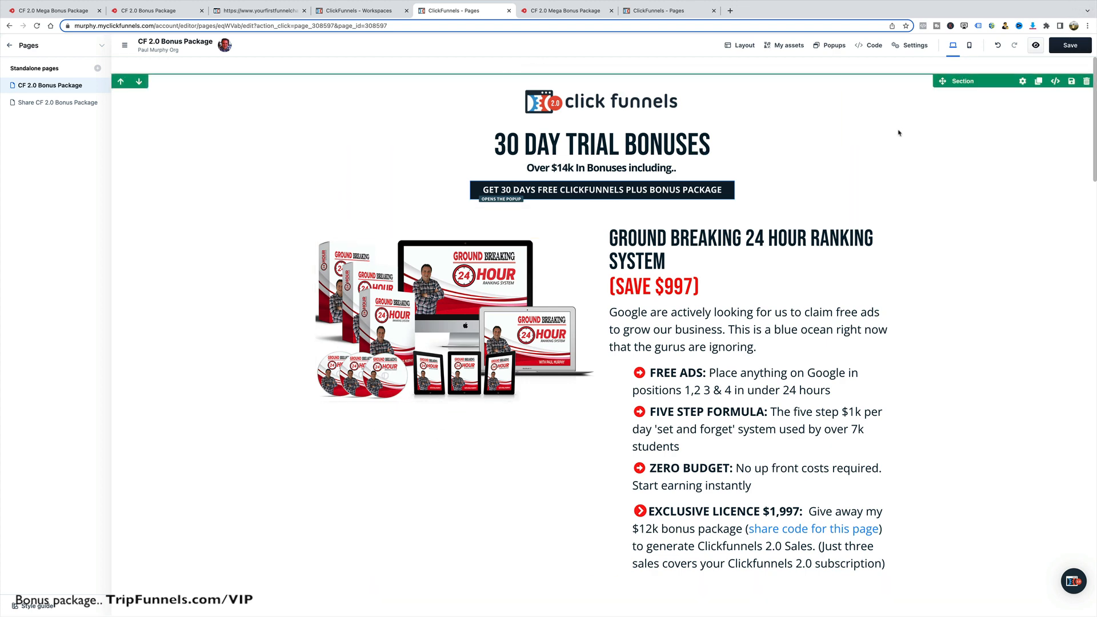
# - Look over the bonus page's sections, then return to the site's Pages list, discarding the unsaved editor changes
pyautogui.scroll(-9, 746, 268)
pyautogui.scroll(-14, 746, 268)
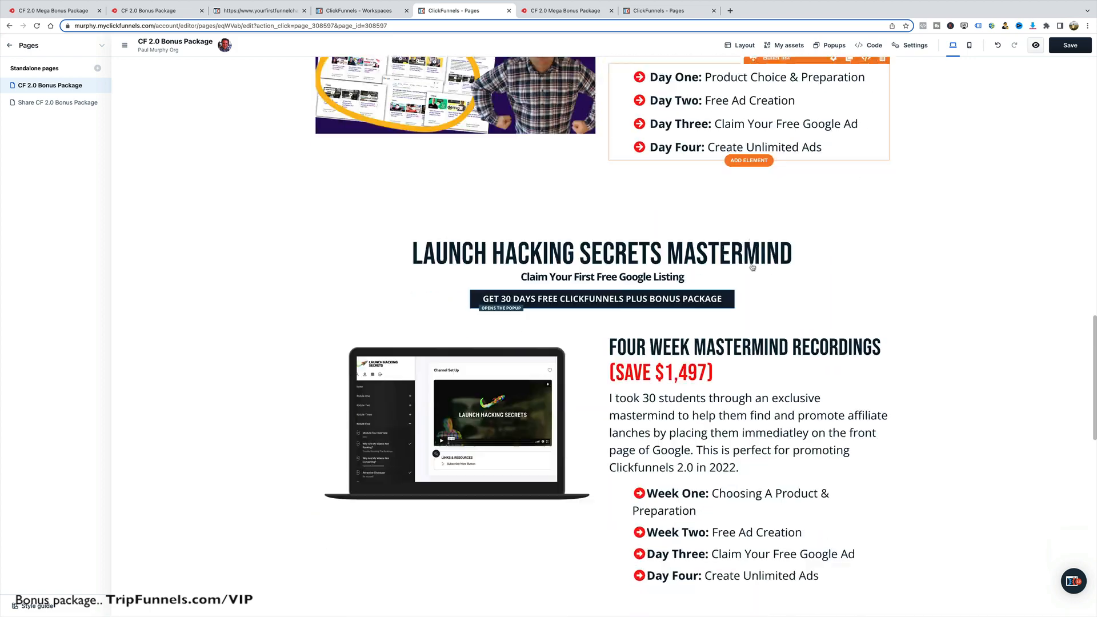
pyautogui.scroll(20, 350, 159)
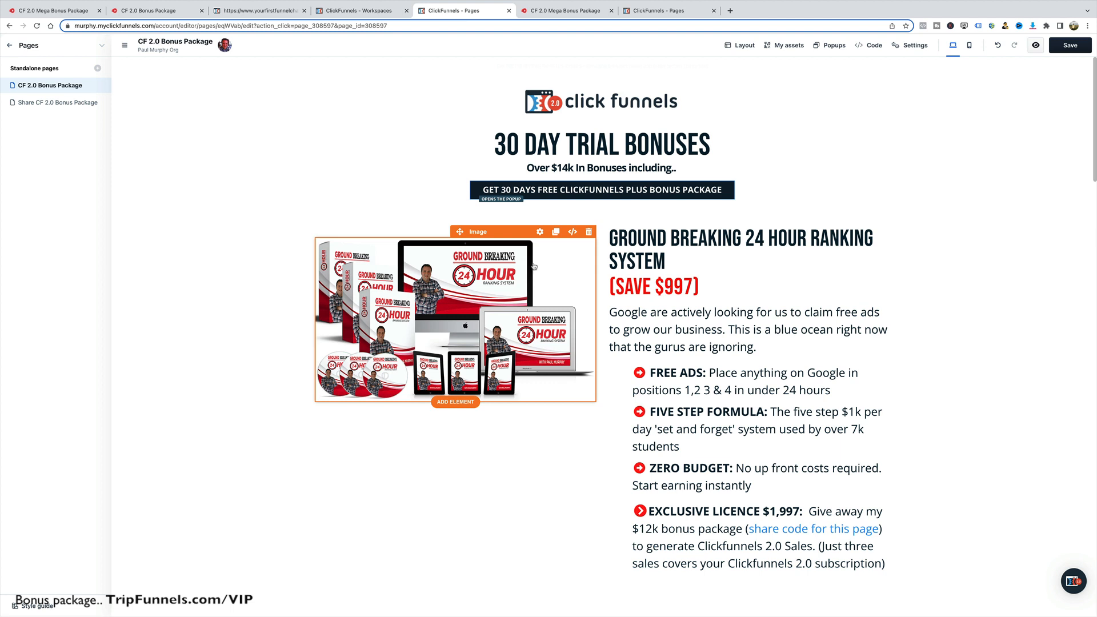
pyautogui.click(9, 45)
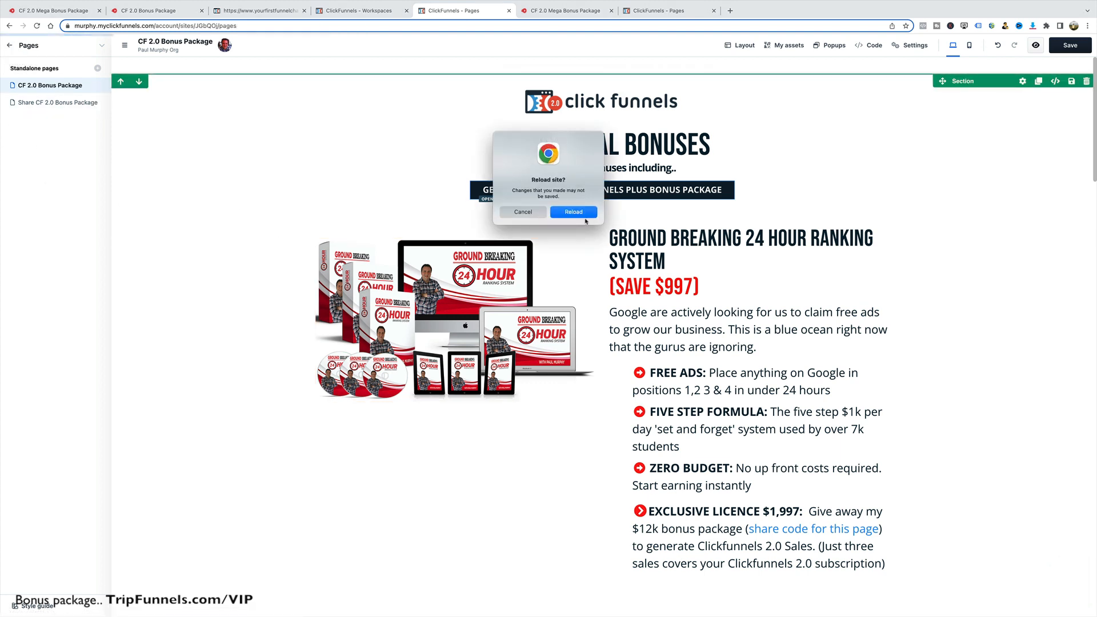
pyautogui.click(585, 213)
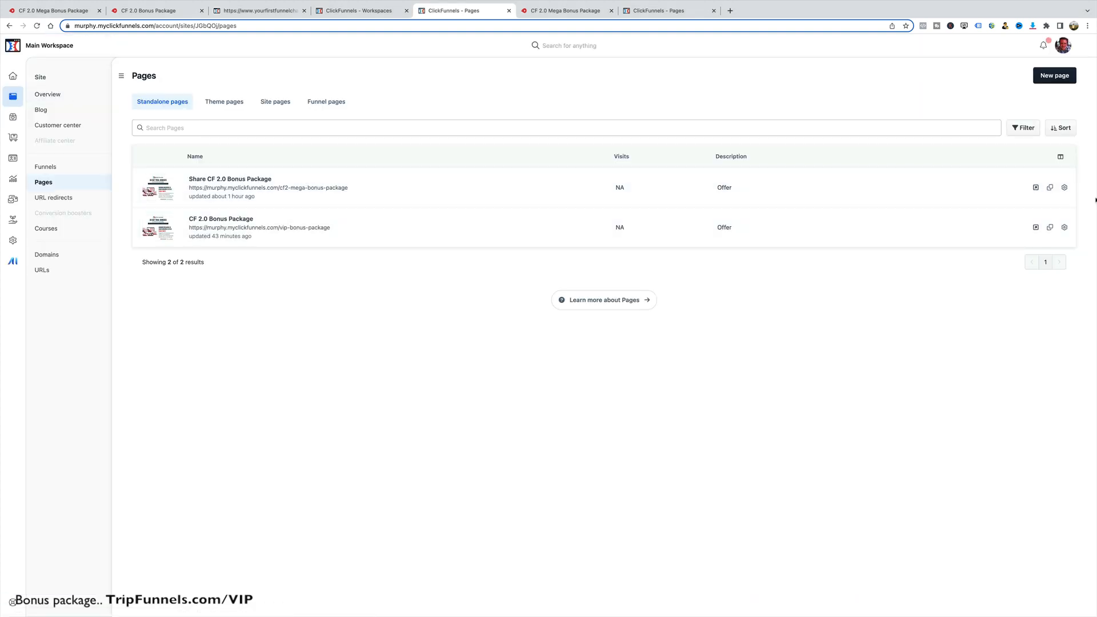
# - Examine the Share CF 2.0 Bonus Package page's name, SEO, URL and sharing image settings, then close them without changes
pyautogui.click(1063, 188)
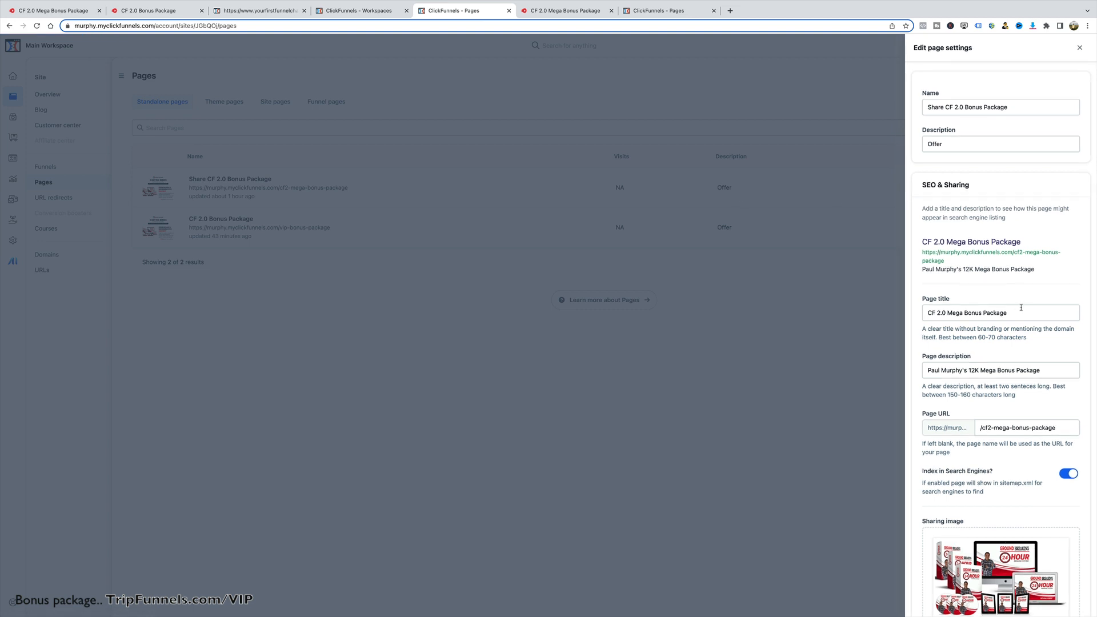
pyautogui.scroll(-6, 1021, 307)
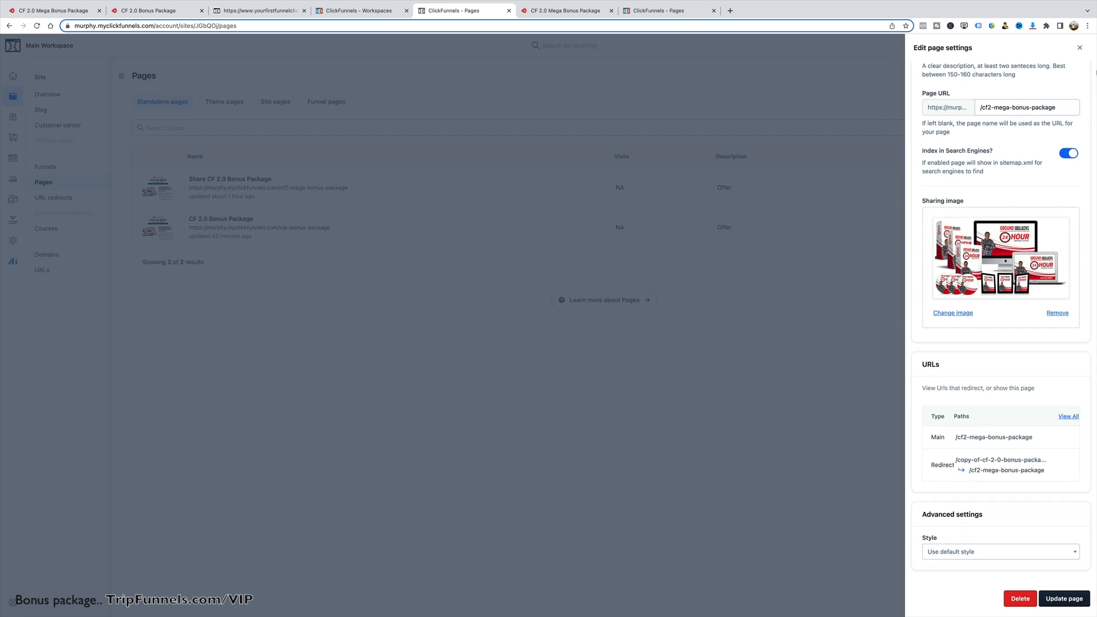
pyautogui.click(1079, 48)
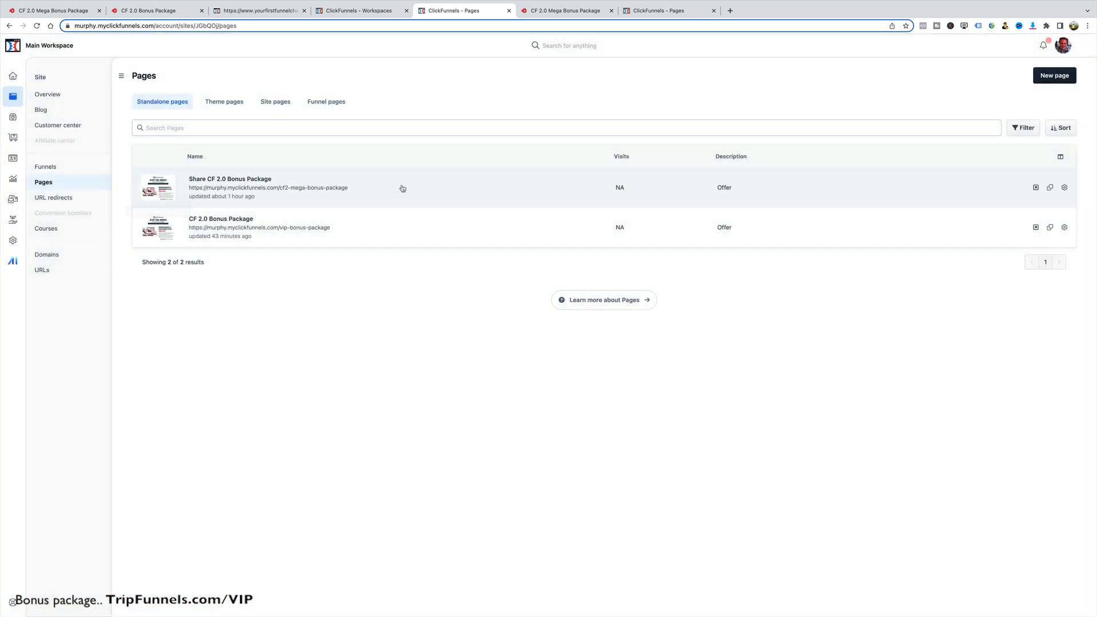
pyautogui.click(1064, 188)
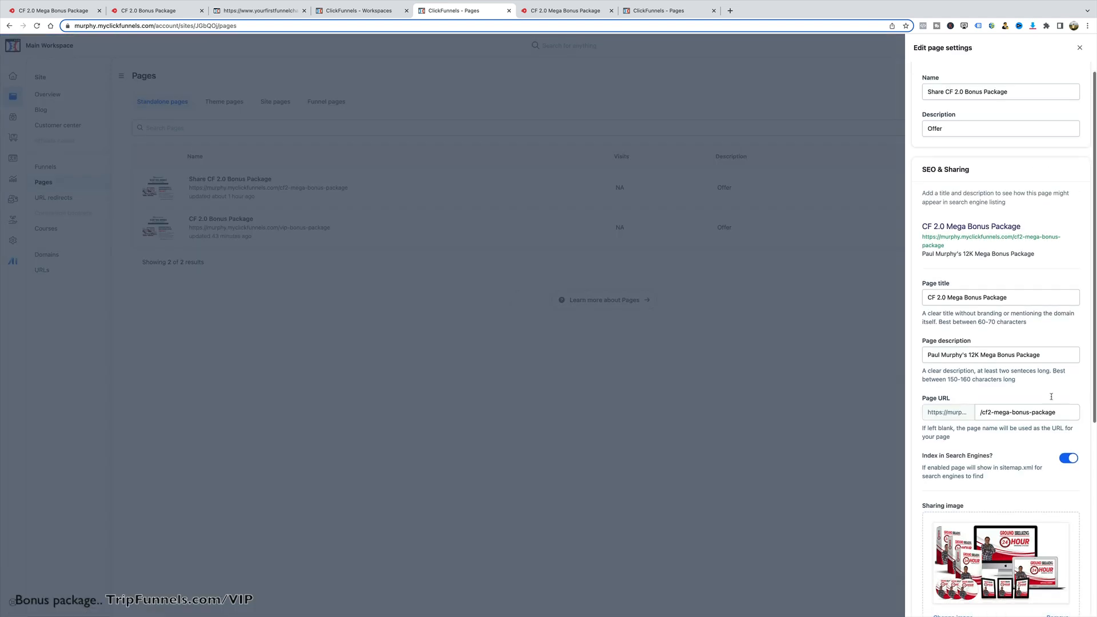
pyautogui.click(1081, 49)
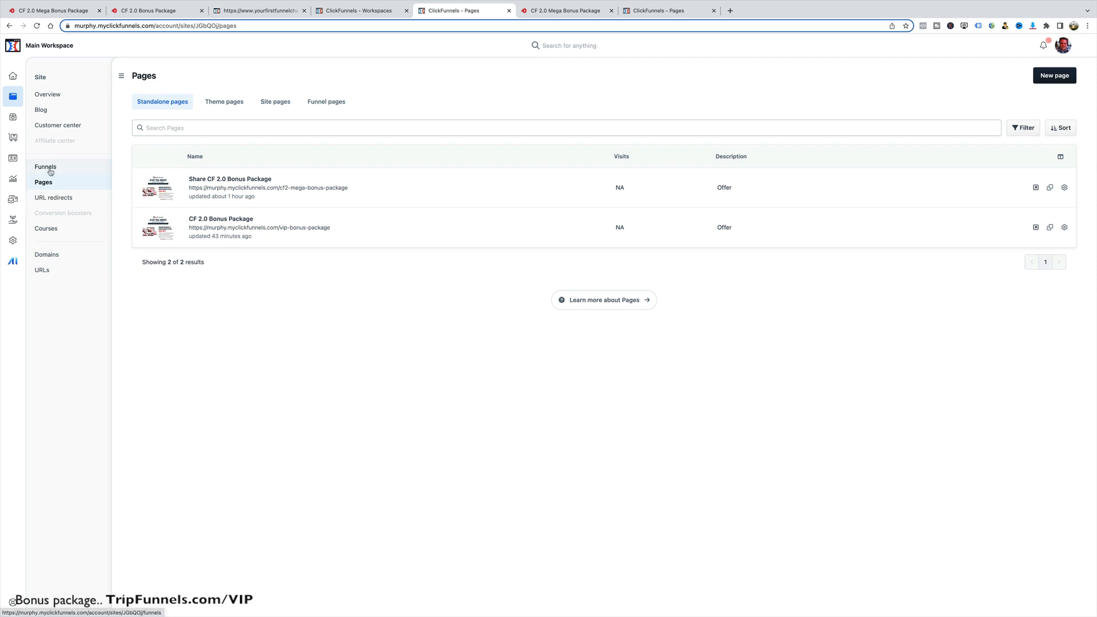
# - Examine the CF2 Share Bonus Page funnel's settings, including its share link, then return to the Funnels list
pyautogui.click(46, 167)
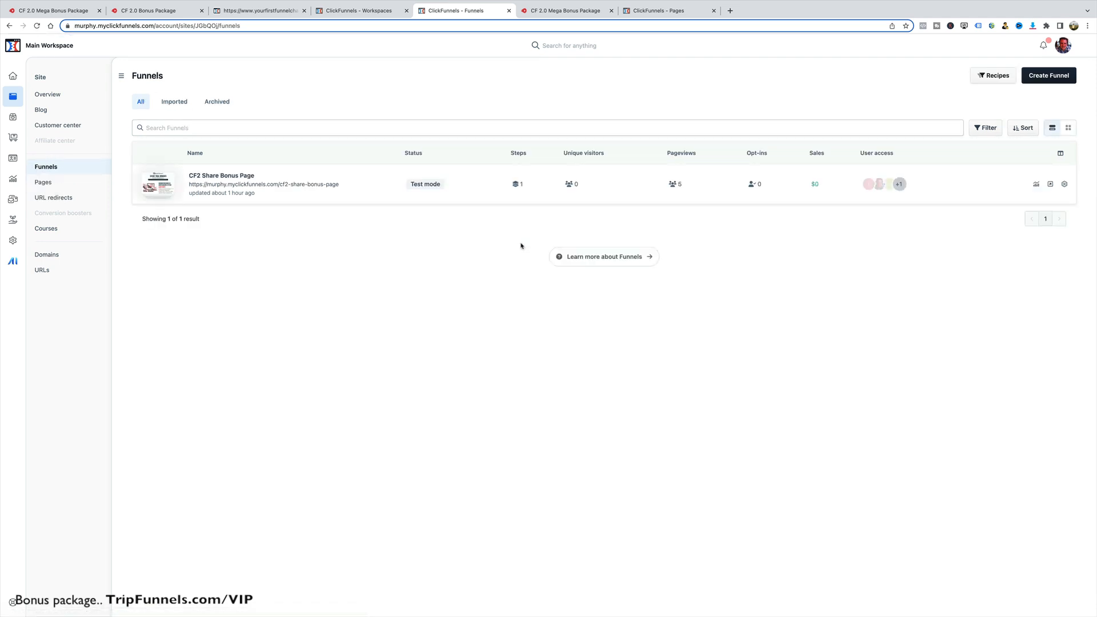
pyautogui.click(1066, 185)
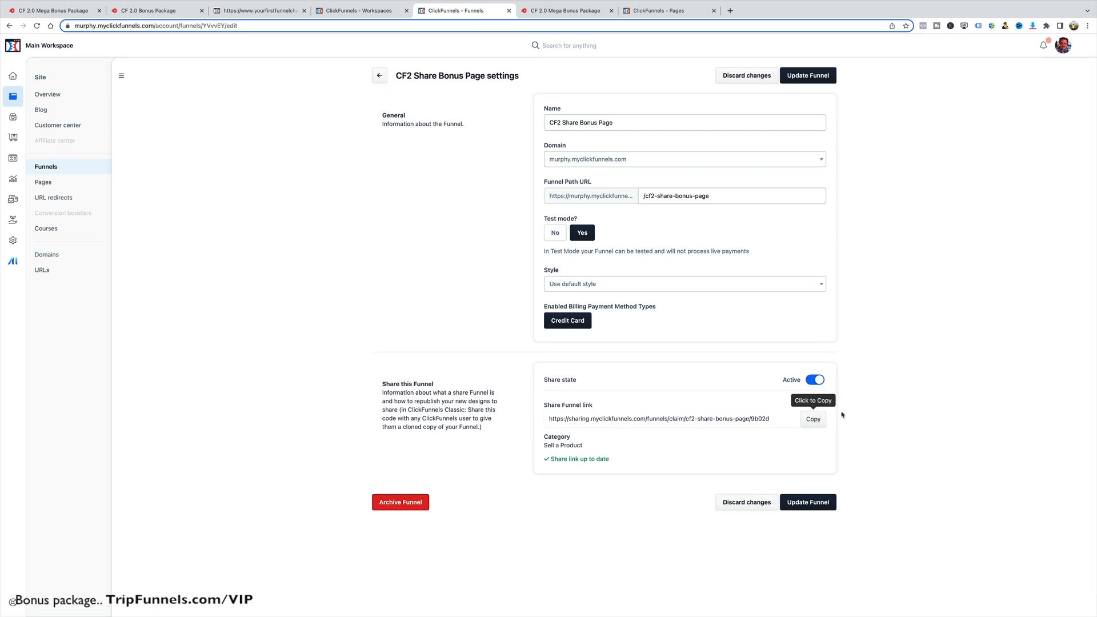
pyautogui.click(378, 76)
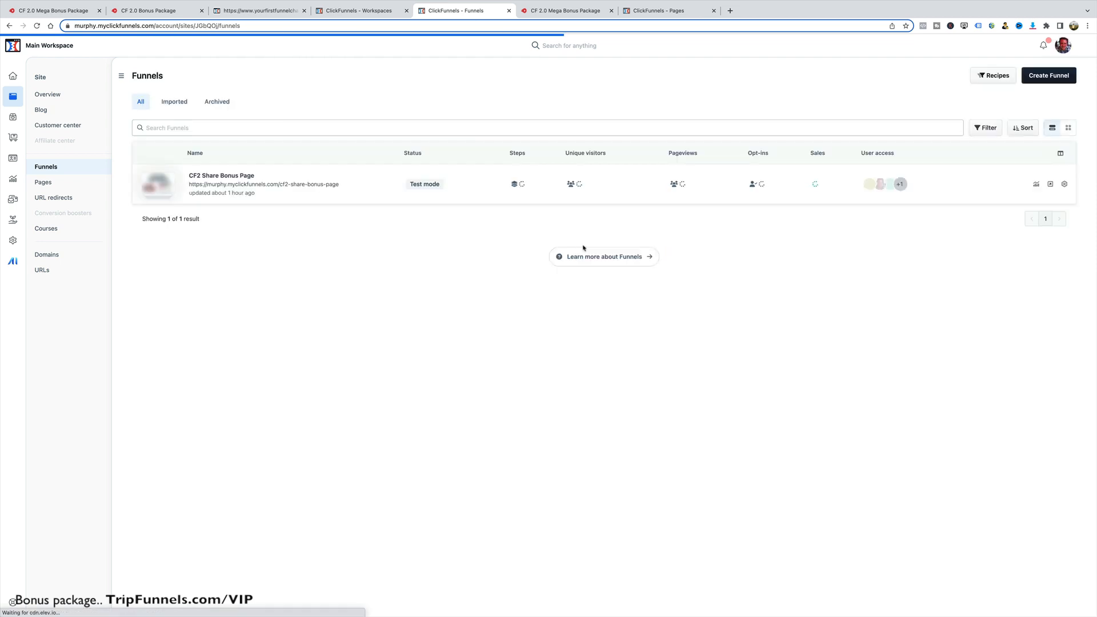
# - Create a blank funnel named New Funnel and add a clone of the Share Funnel - CF2 Mega Bonus Package page named mnbvhjjbghj
pyautogui.click(1043, 76)
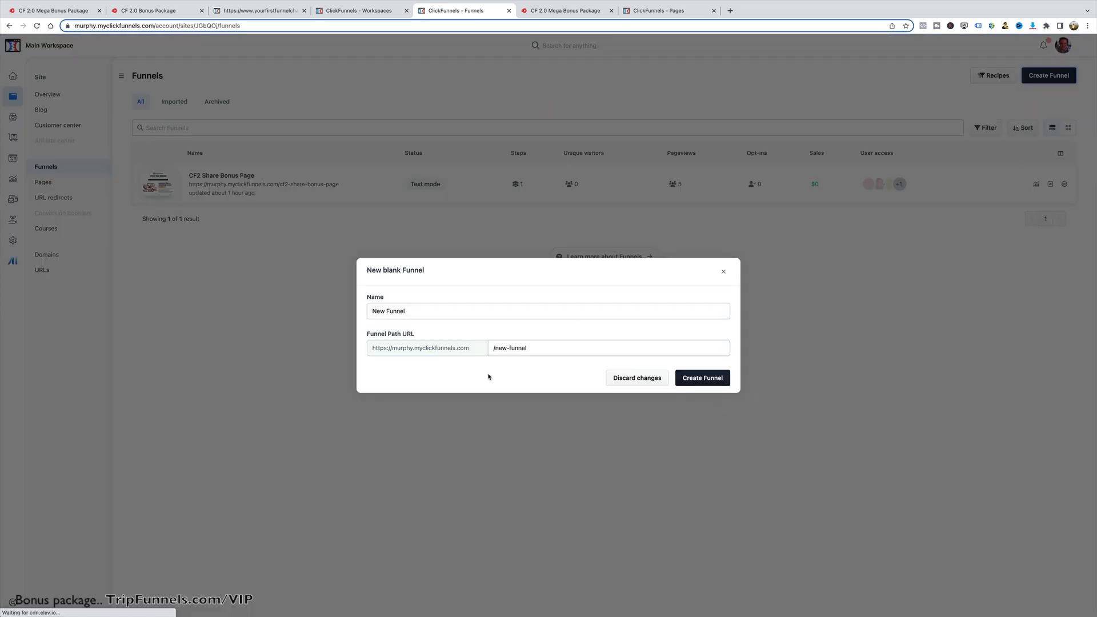
pyautogui.click(702, 379)
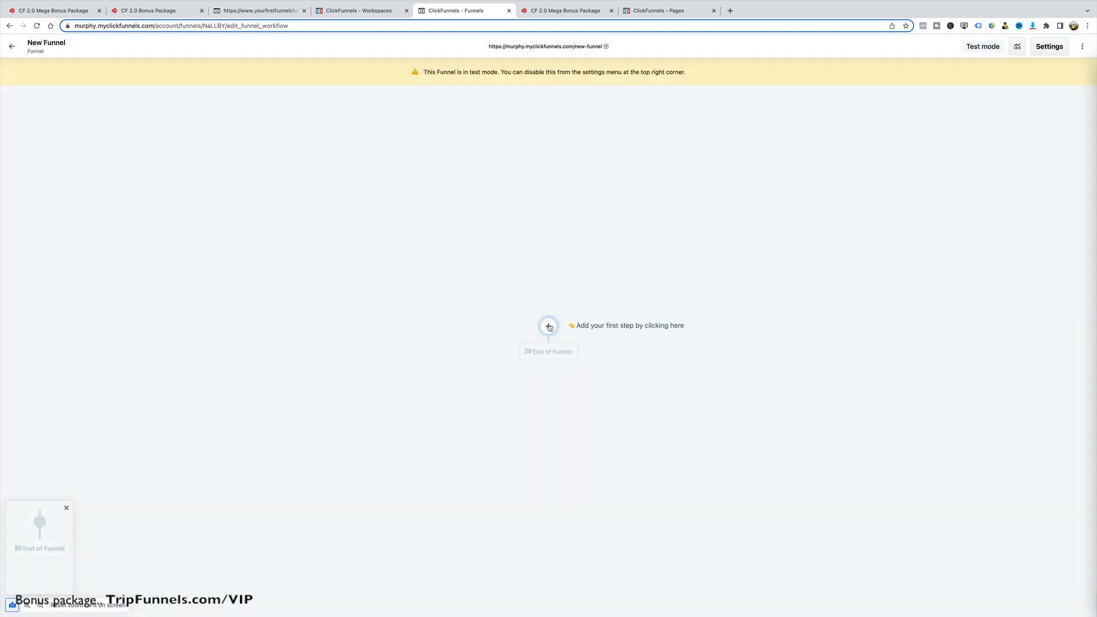
pyautogui.click(549, 326)
pyautogui.click(973, 147)
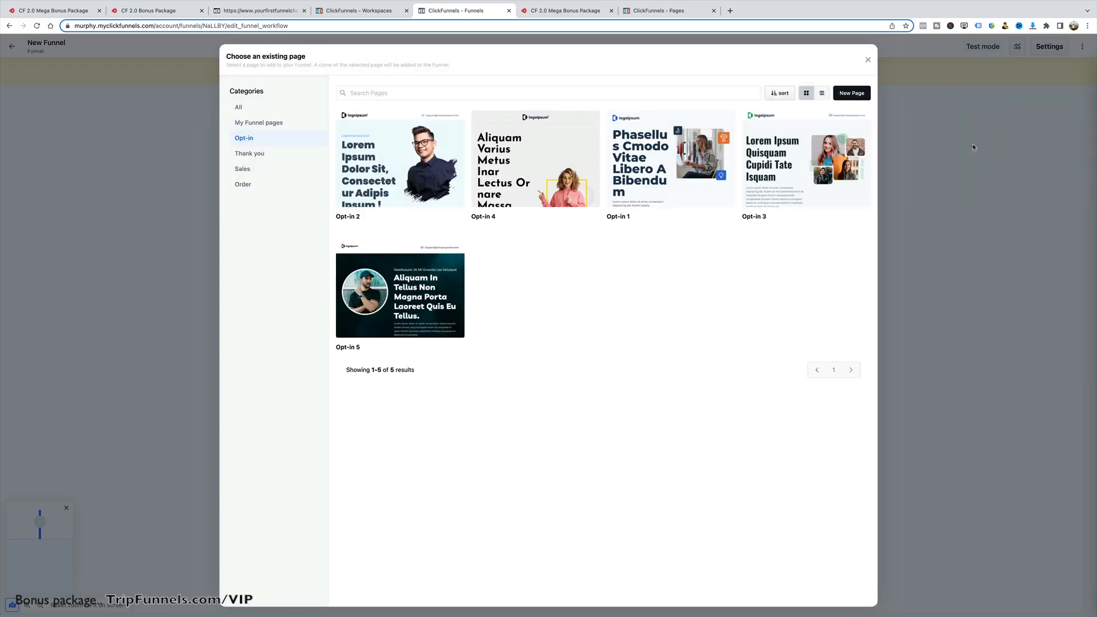
pyautogui.click(260, 119)
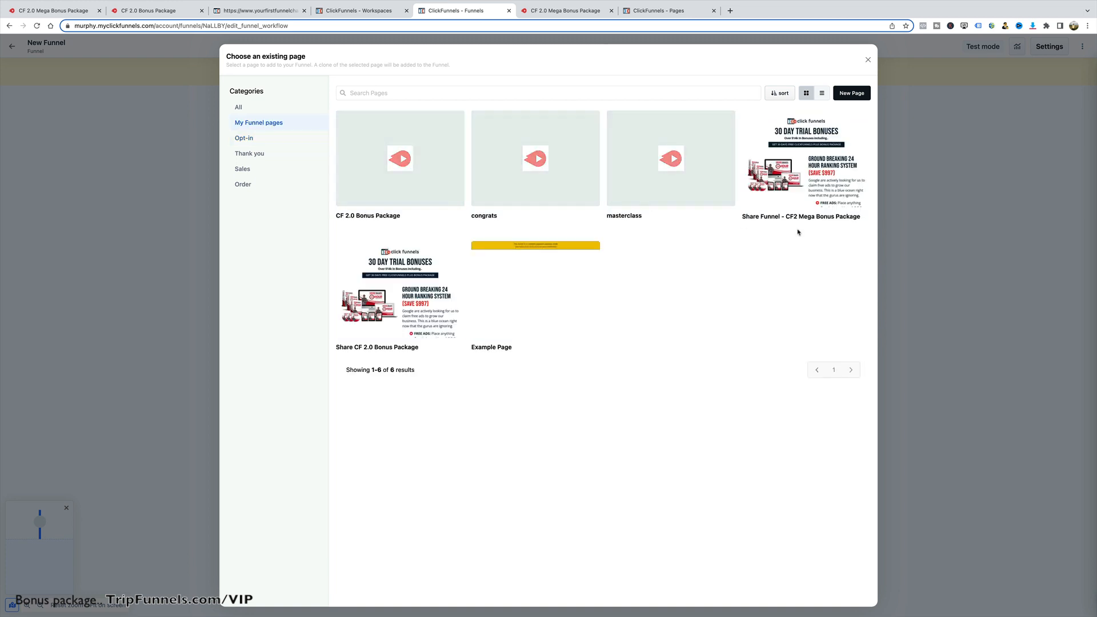
pyautogui.moveTo(805, 150)
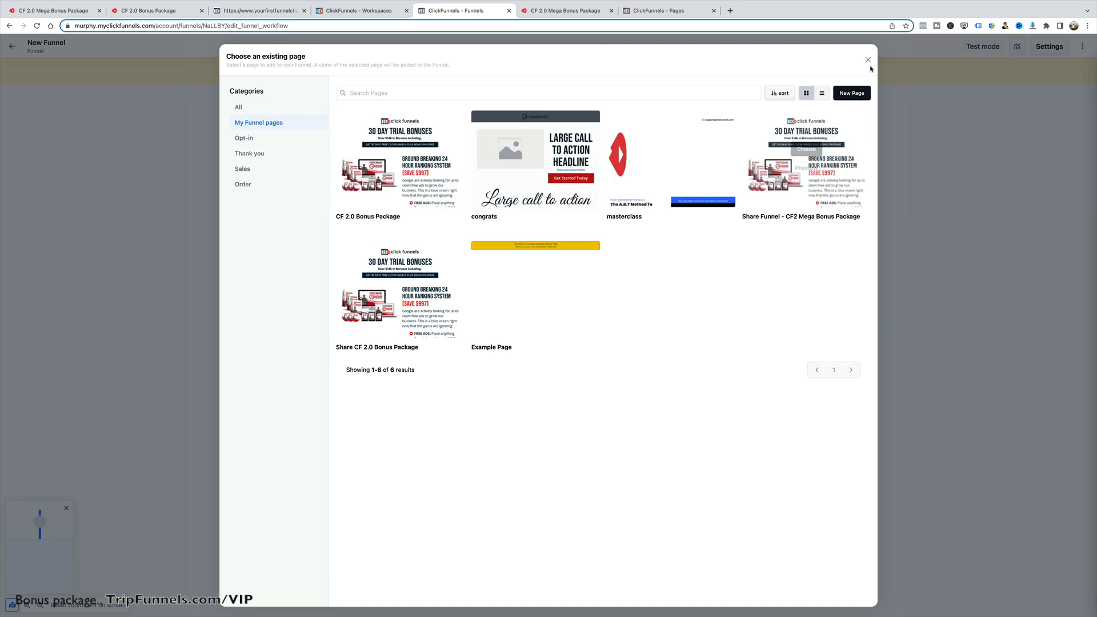
pyautogui.click(813, 146)
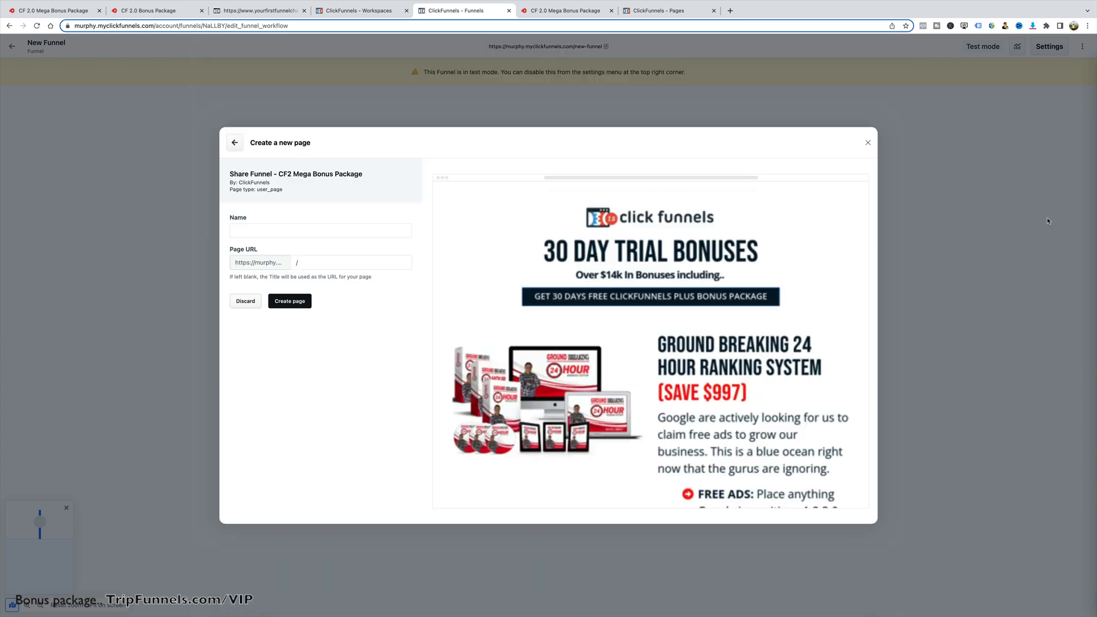
pyautogui.click(309, 230)
pyautogui.write('mnbvhjjbghj')
pyautogui.click(293, 301)
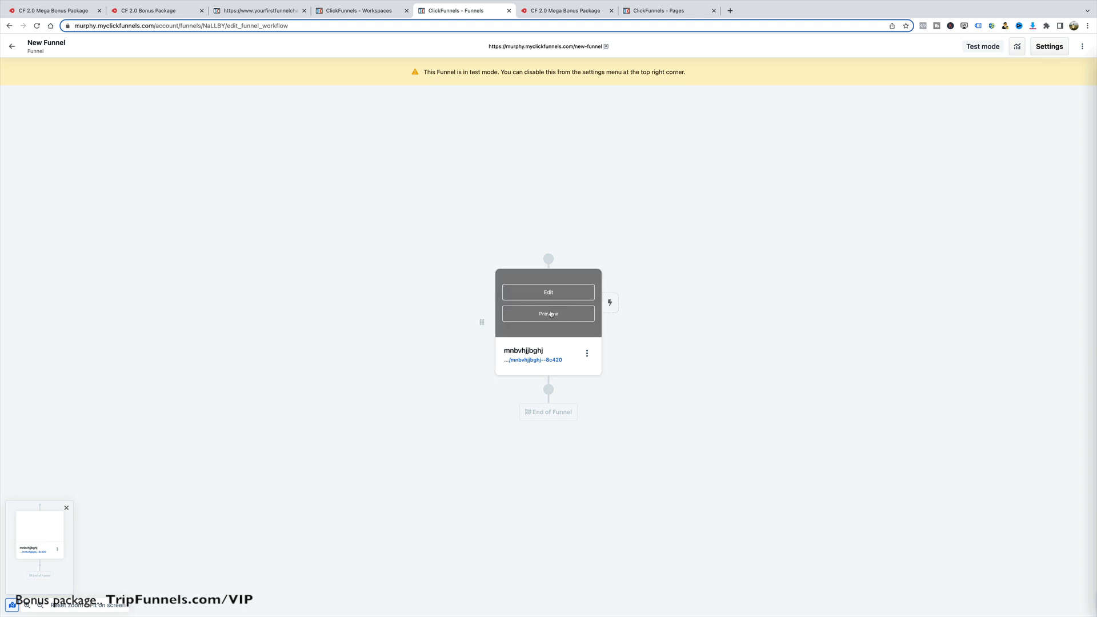
# - Preview the mnbvhjjbghj page, then retype the last letter of its 24 Hour Ranking System headline as M and save the page
pyautogui.click(549, 314)
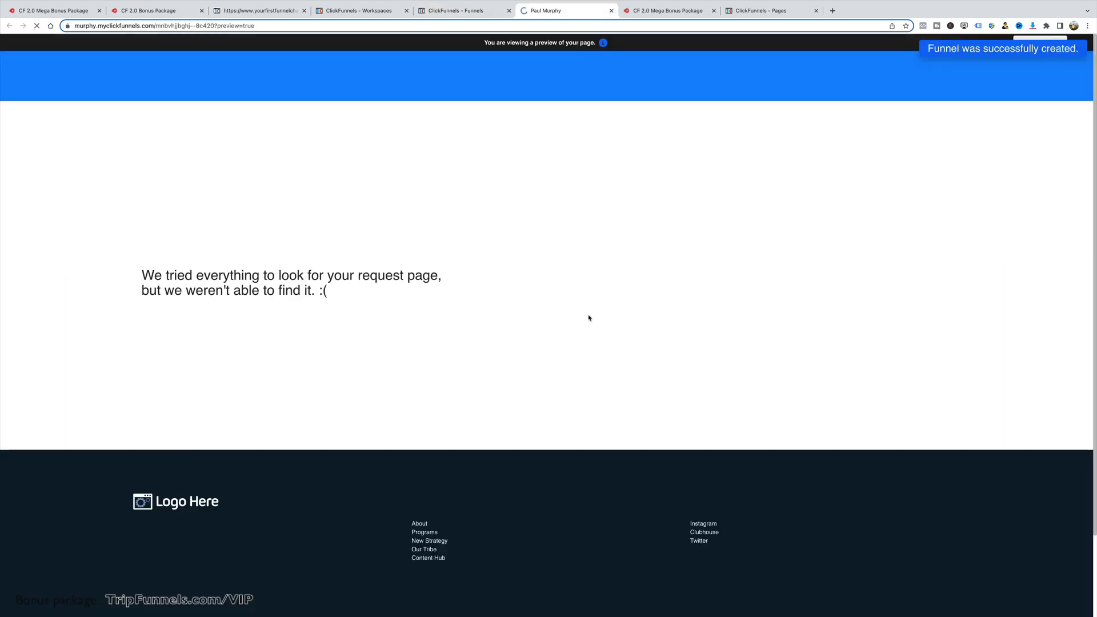
pyautogui.click(611, 10)
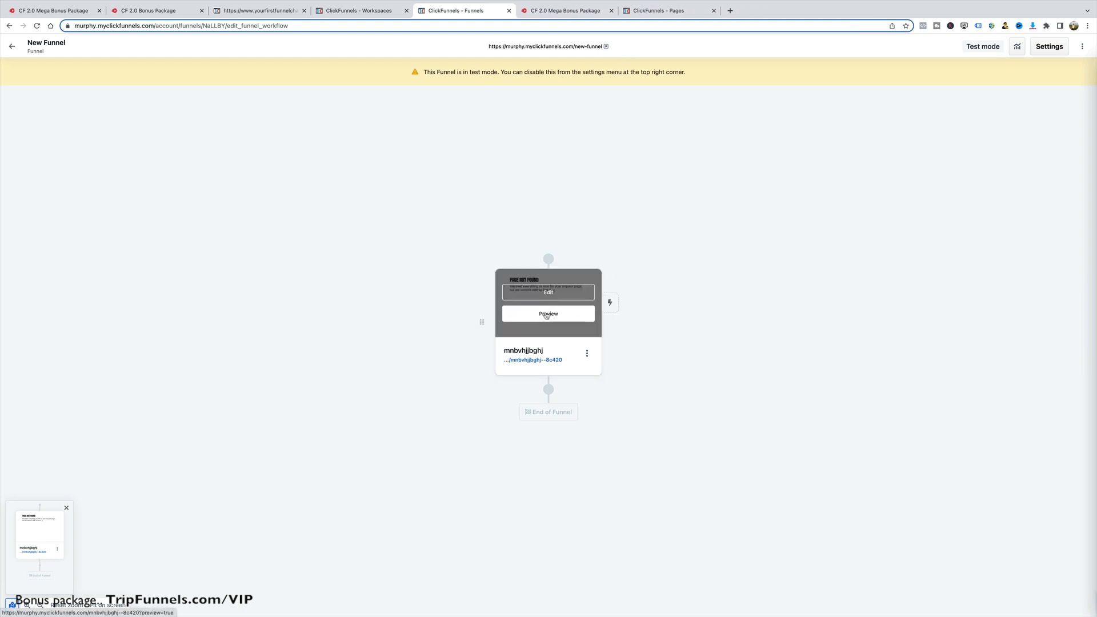
pyautogui.click(542, 296)
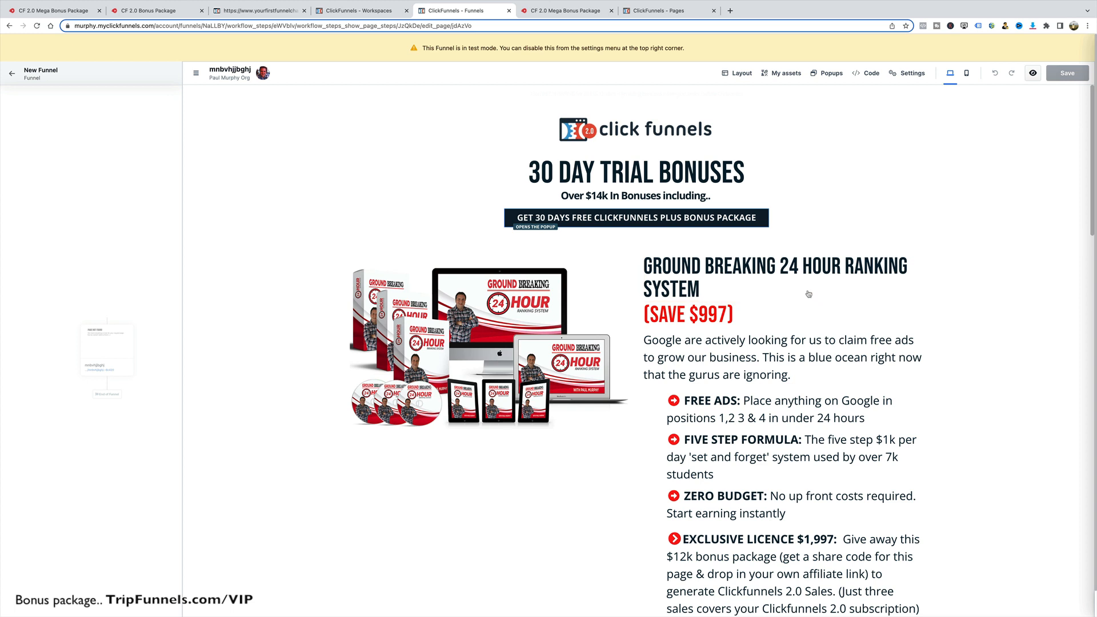
pyautogui.click(730, 290)
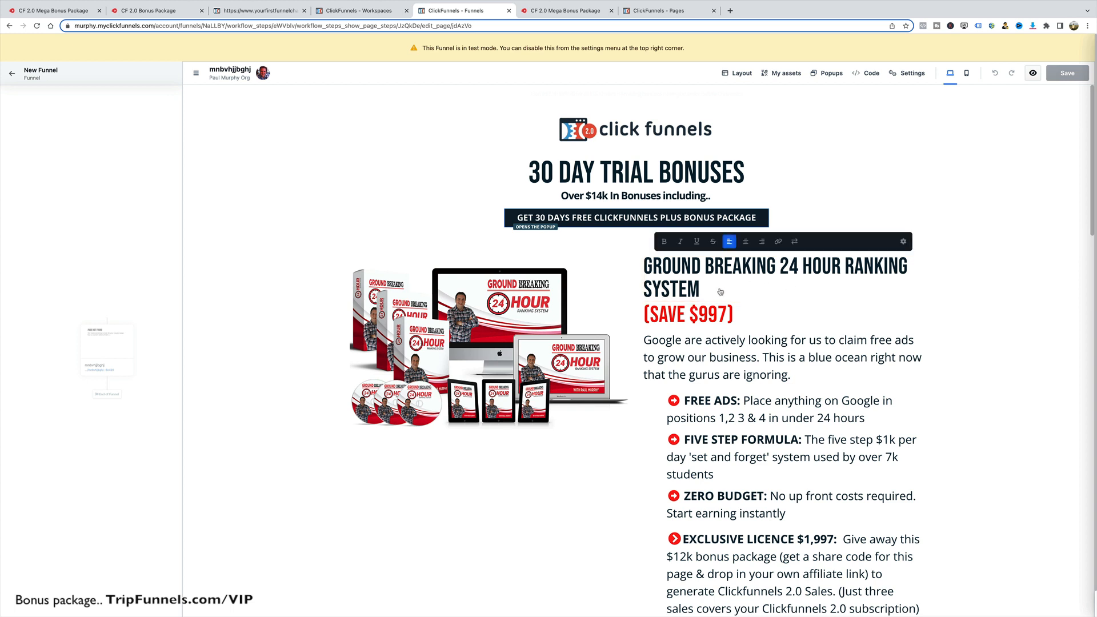
pyautogui.click(720, 292)
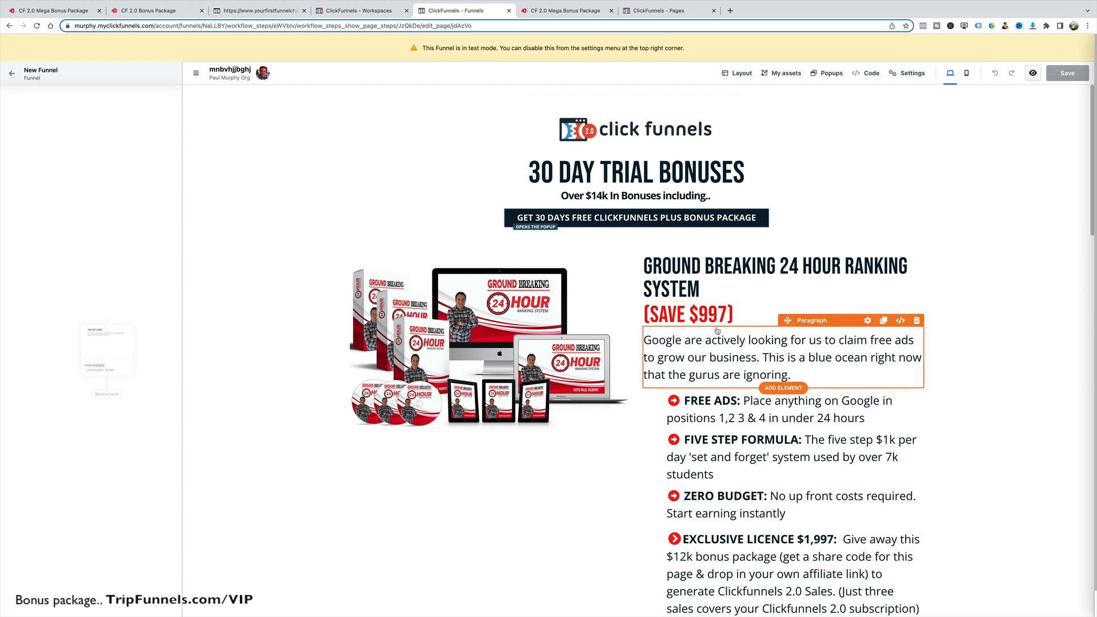
pyautogui.click(698, 290)
pyautogui.press('BackSpace')
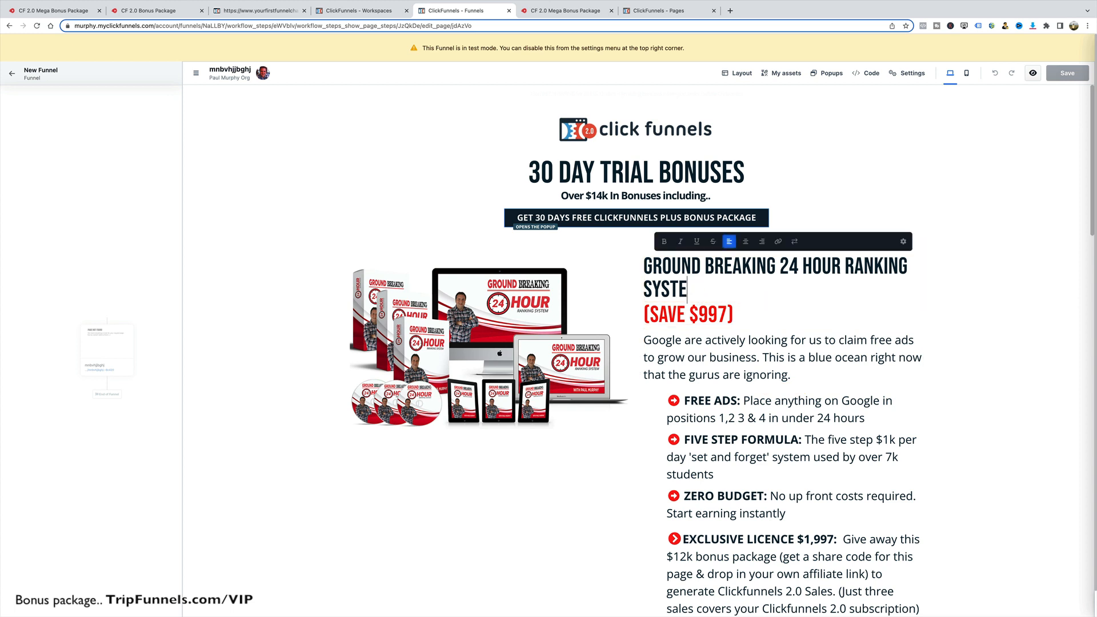
pyautogui.write('M')
pyautogui.click(915, 348)
pyautogui.click(1065, 76)
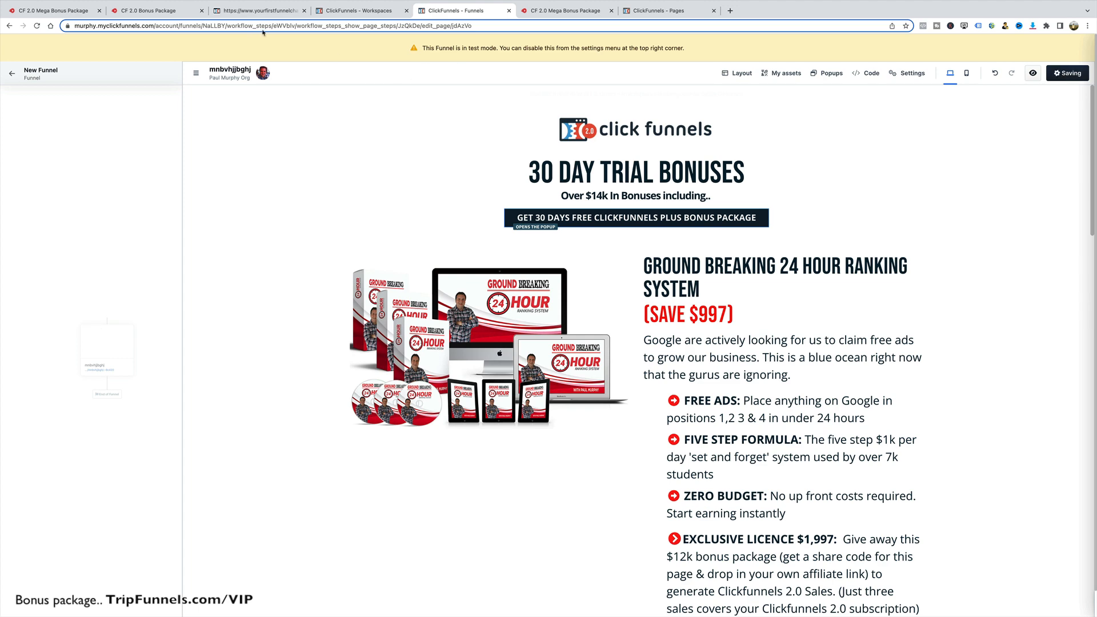
# - Preview the mnbvhjjbghj page from the New Funnel workflow, then view its live version and select its web address
pyautogui.click(358, 10)
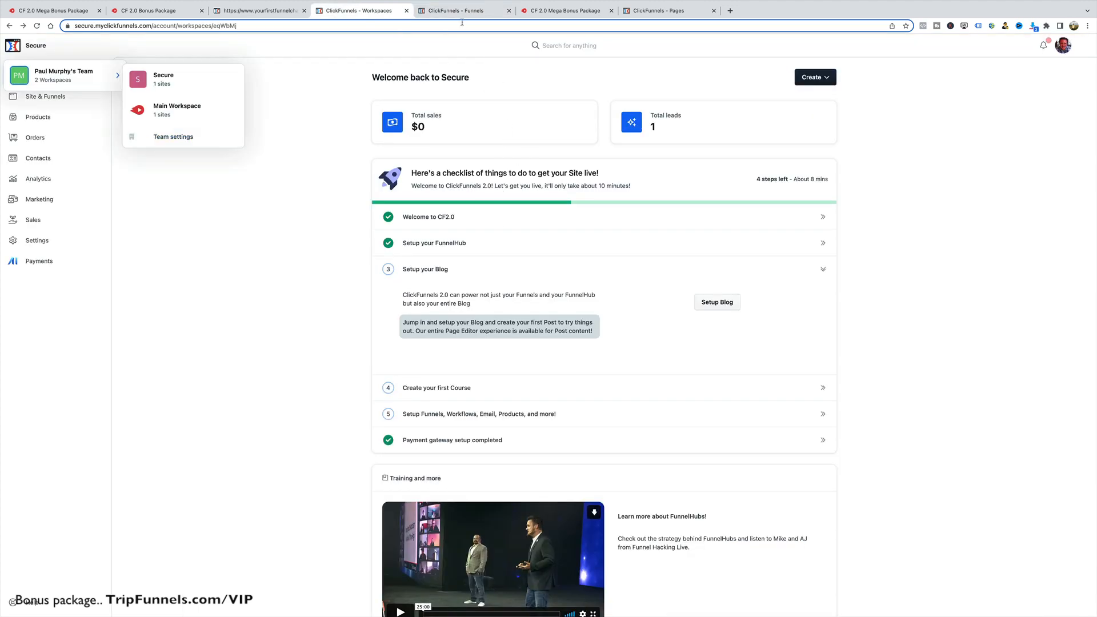
pyautogui.click(461, 12)
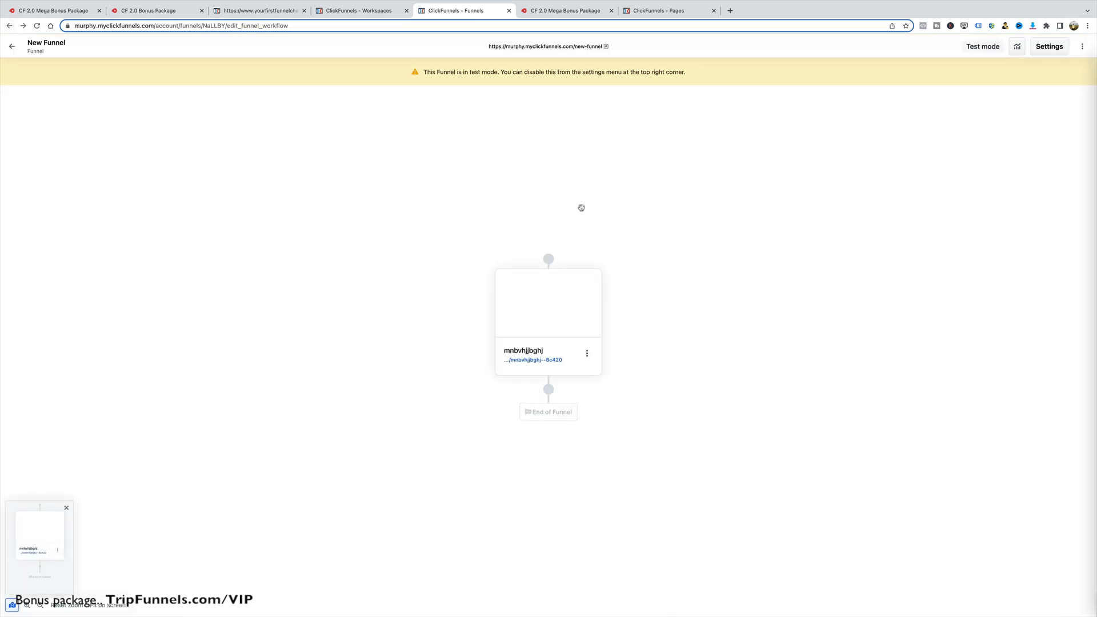
pyautogui.moveTo(607, 301)
pyautogui.click(556, 317)
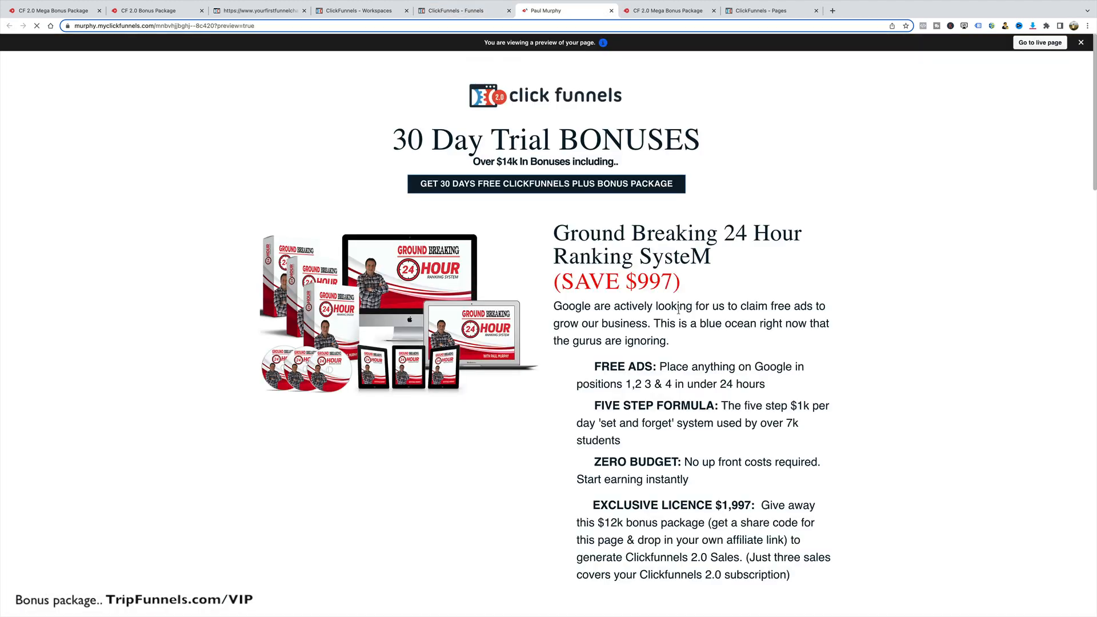
pyautogui.click(1035, 48)
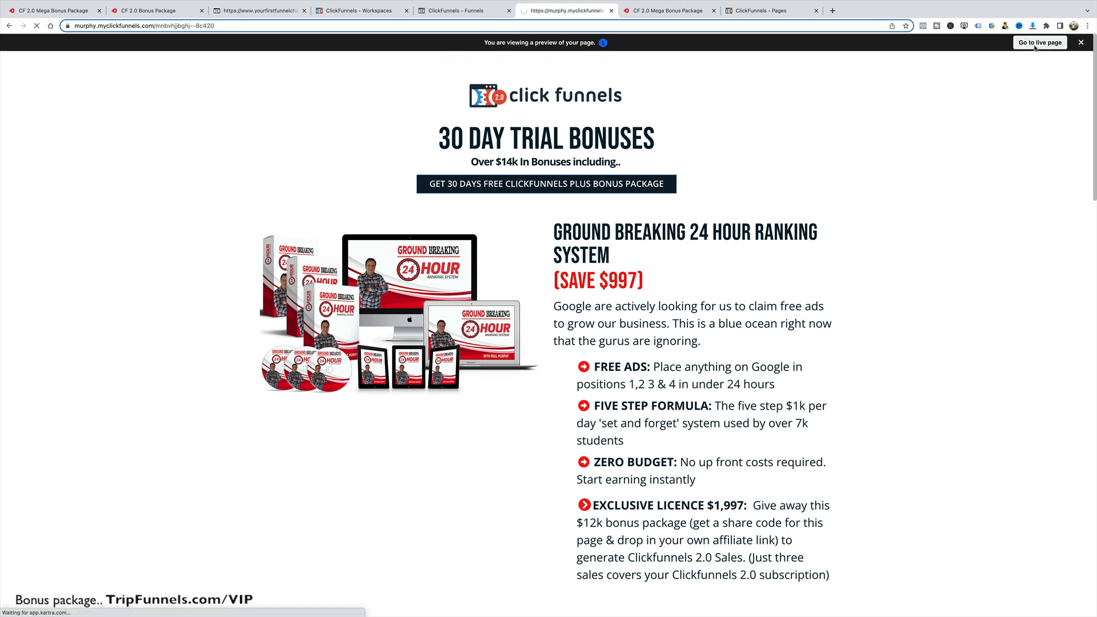
pyautogui.click(217, 25)
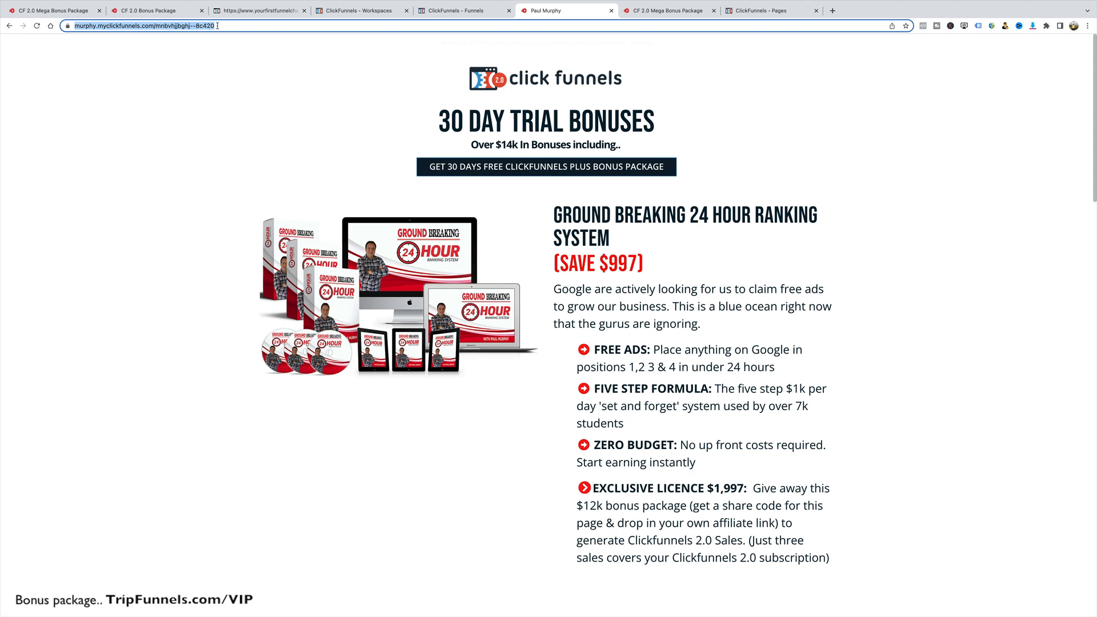
pyautogui.click(495, 10)
pyautogui.click(382, 12)
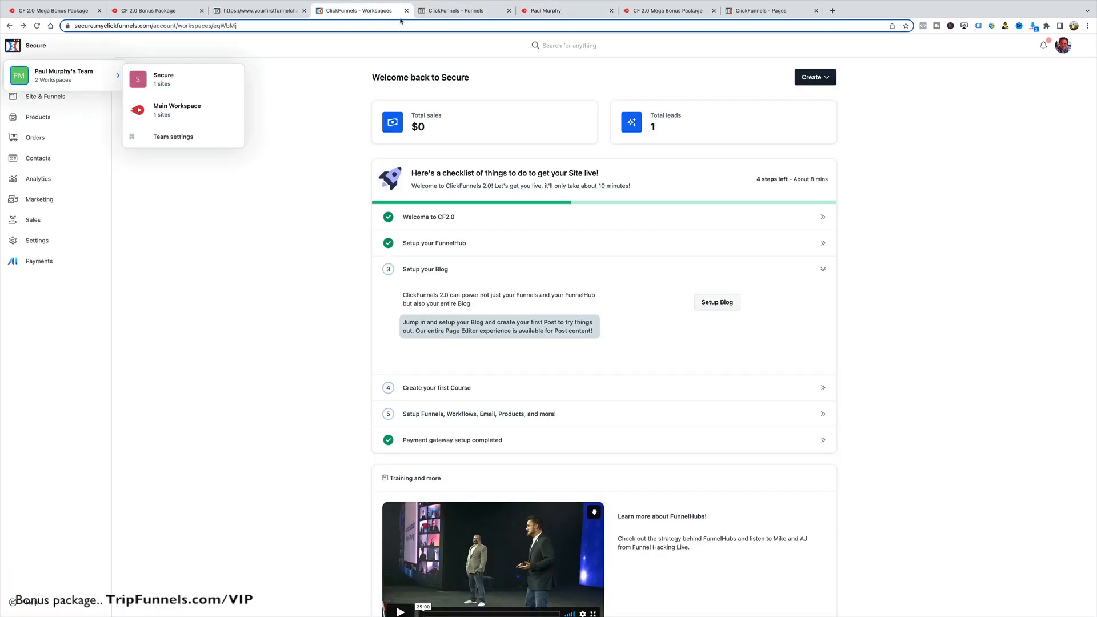
pyautogui.click(453, 17)
pyautogui.click(9, 26)
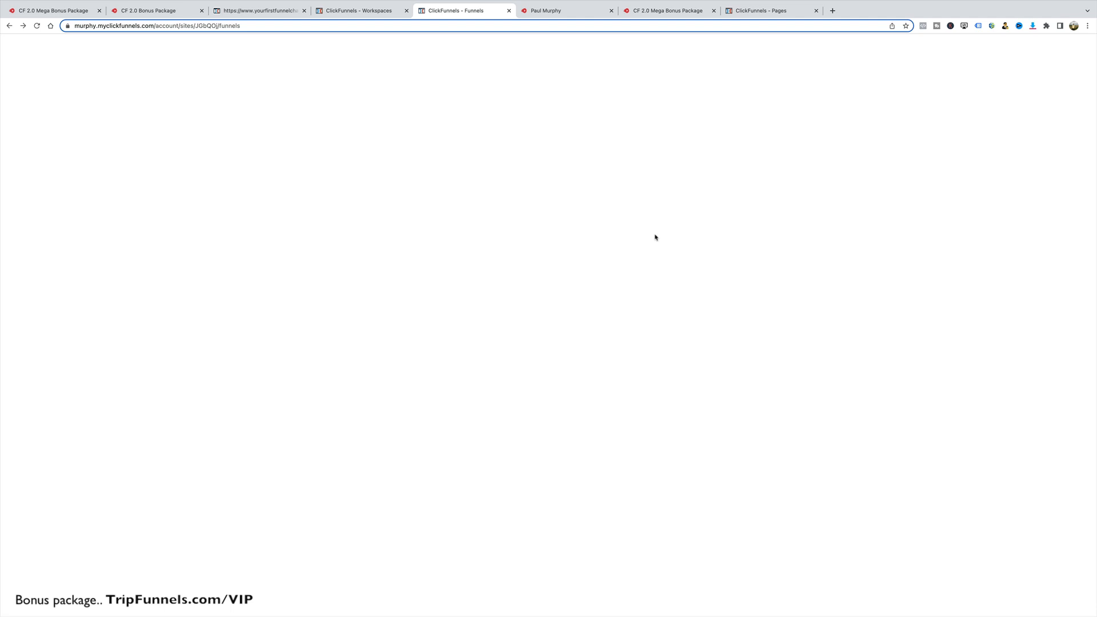
pyautogui.click(388, 17)
pyautogui.click(451, 14)
pyautogui.click(9, 26)
pyautogui.click(9, 26)
pyautogui.click(384, 12)
pyautogui.click(456, 13)
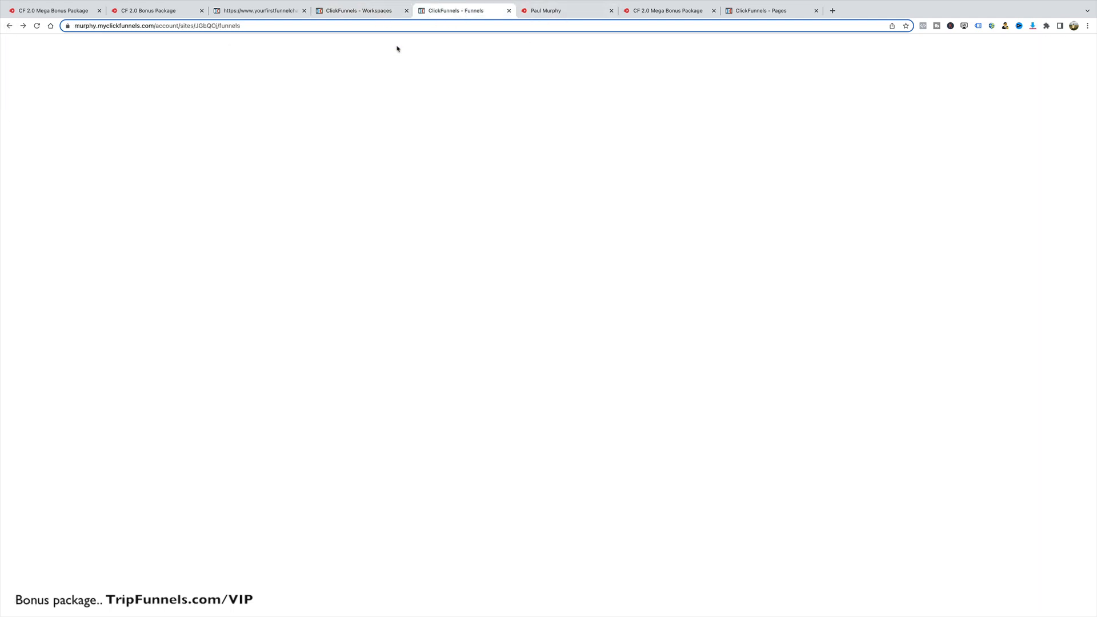
pyautogui.click(9, 26)
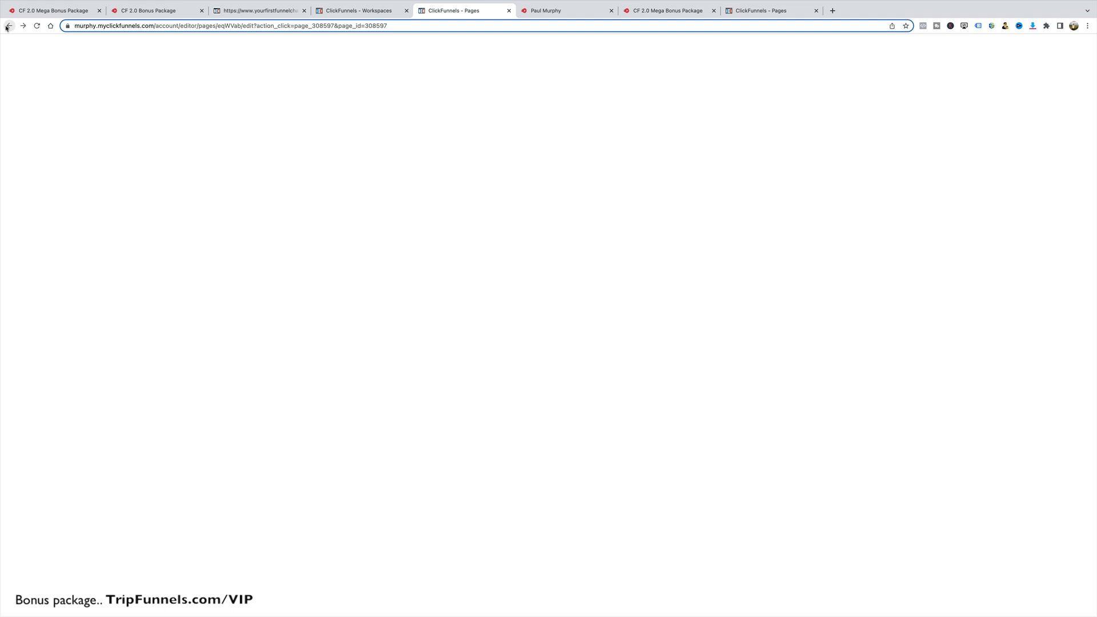
# - Close the blank ClickFunnels tab and open the Main Workspace's Funnels list from the remaining Workspaces tab
pyautogui.click(510, 10)
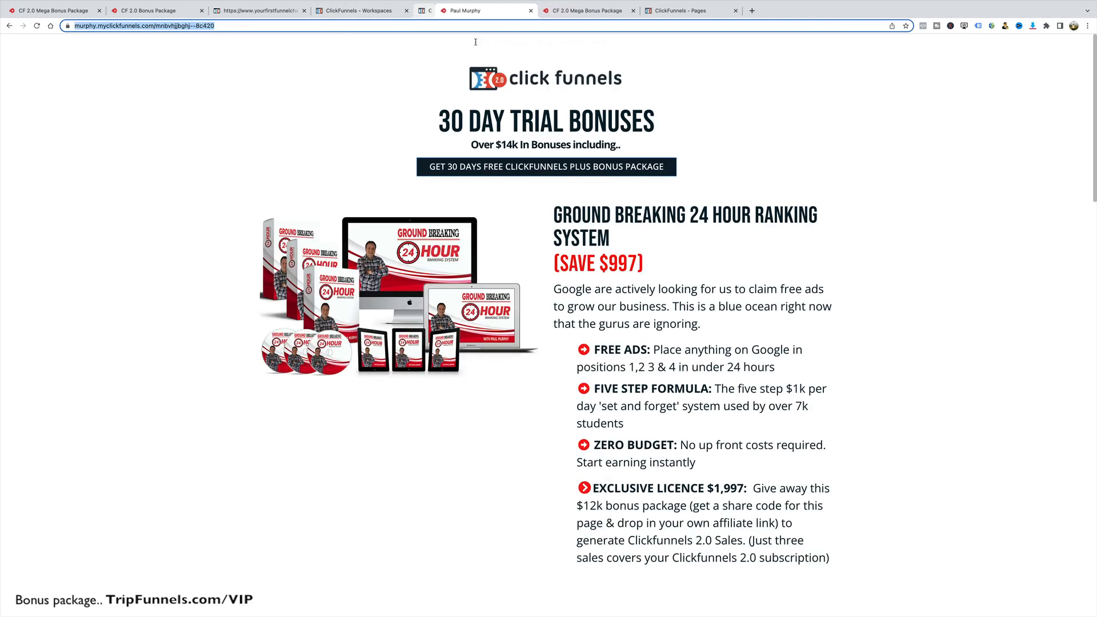
pyautogui.click(359, 11)
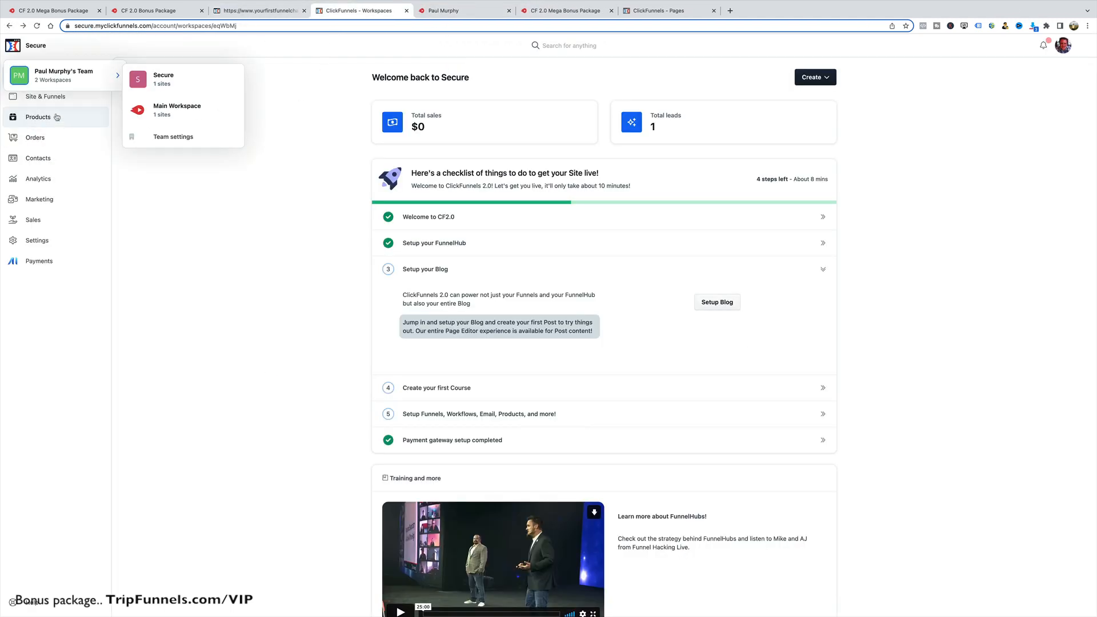
pyautogui.click(165, 113)
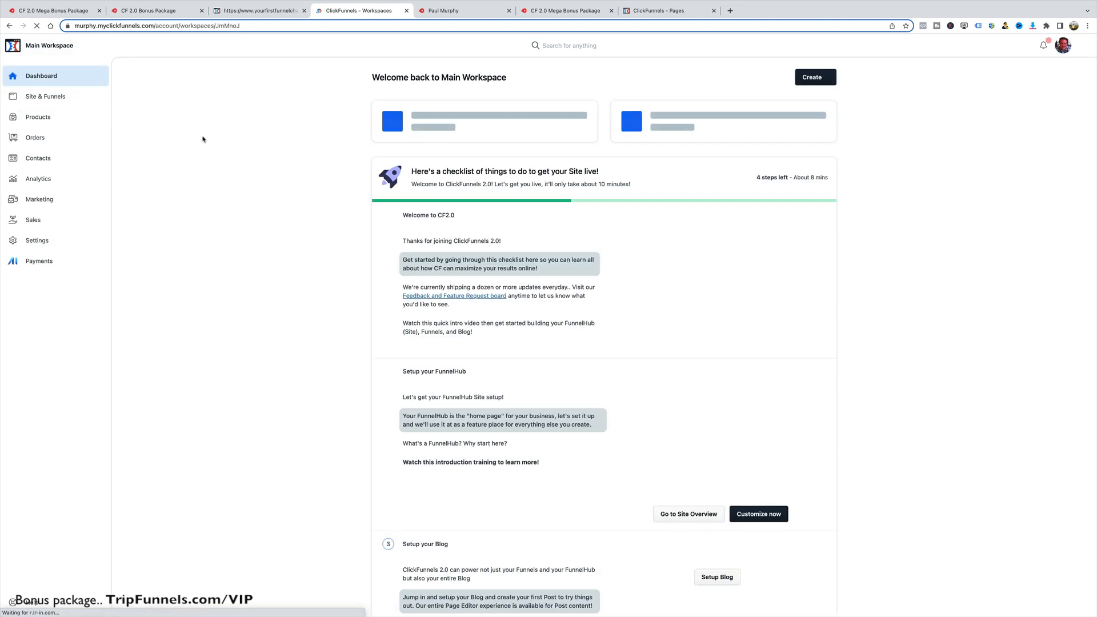
pyautogui.click(51, 99)
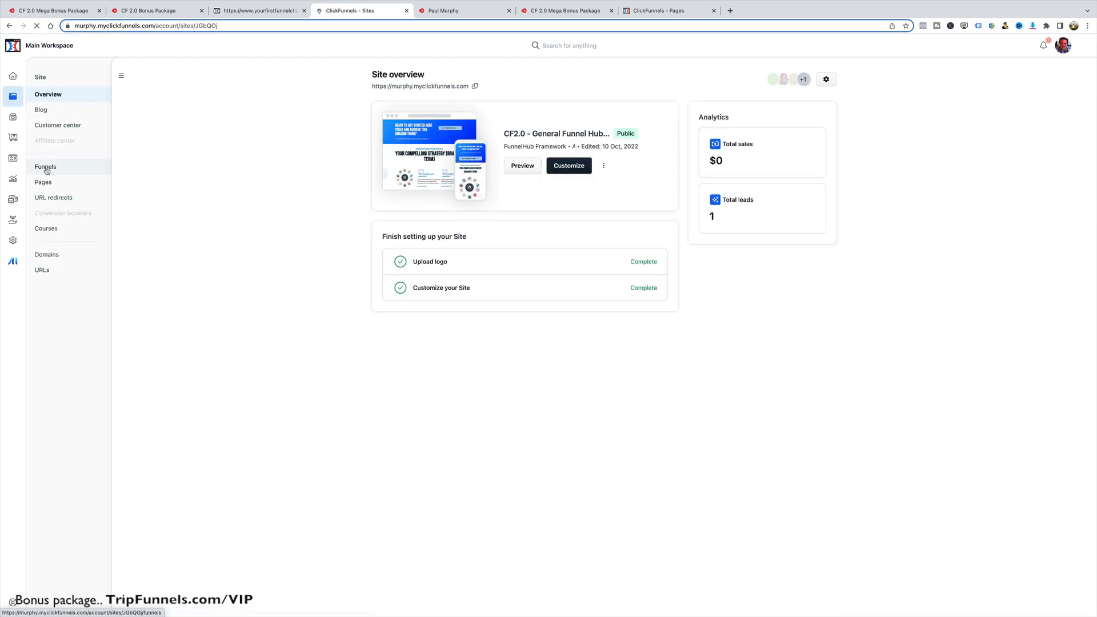
pyautogui.click(64, 169)
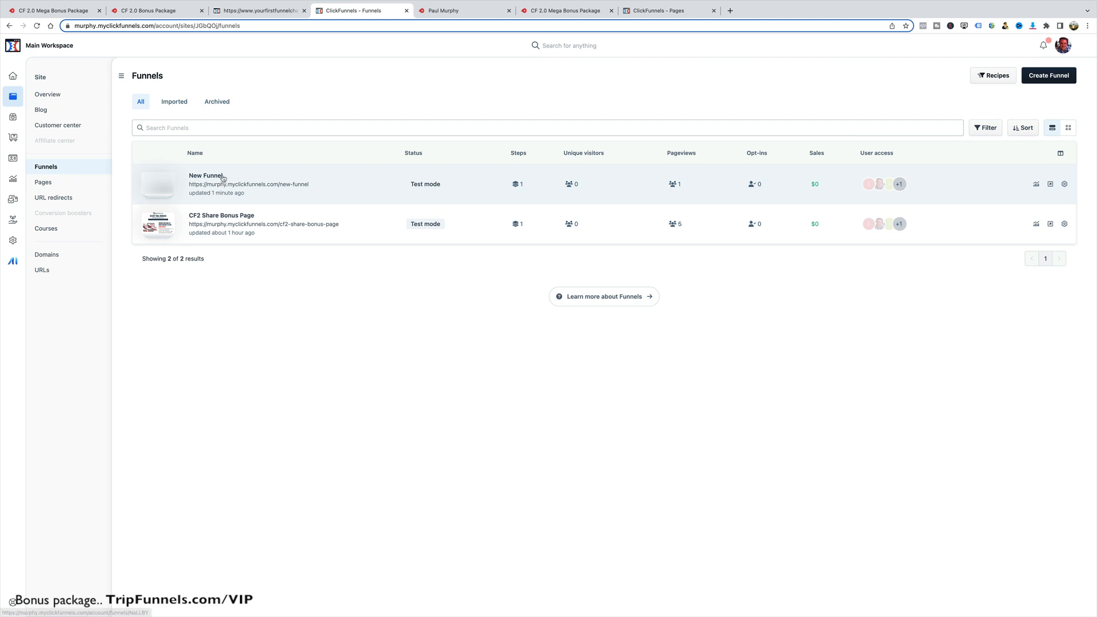
# - Generate a share link for New Funnel from its settings, using the Sell a Product category
pyautogui.click(1064, 185)
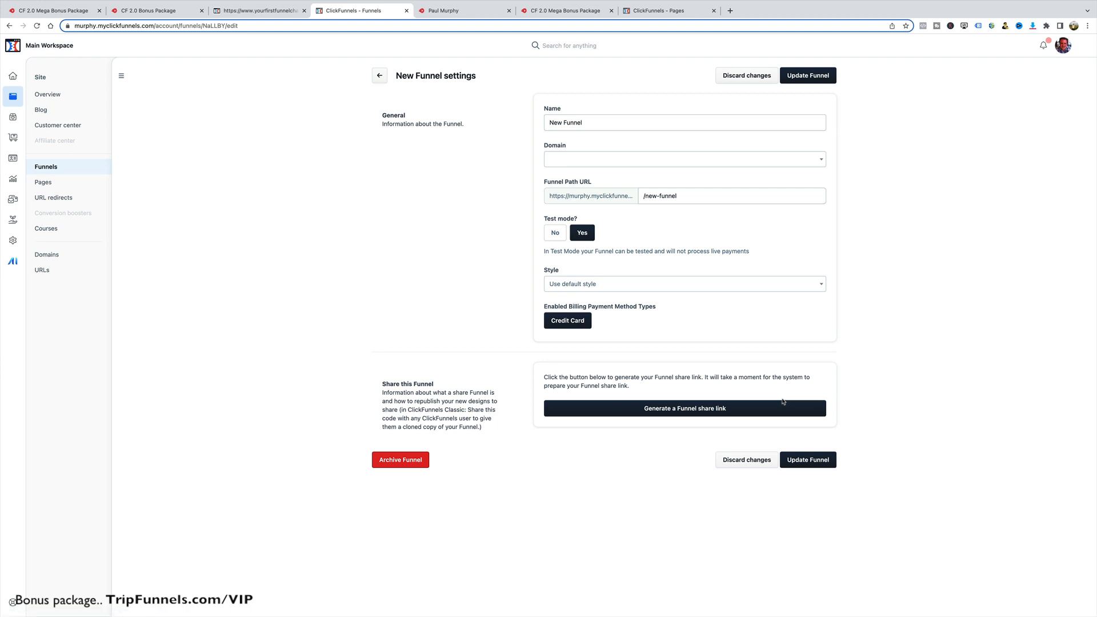
pyautogui.click(706, 409)
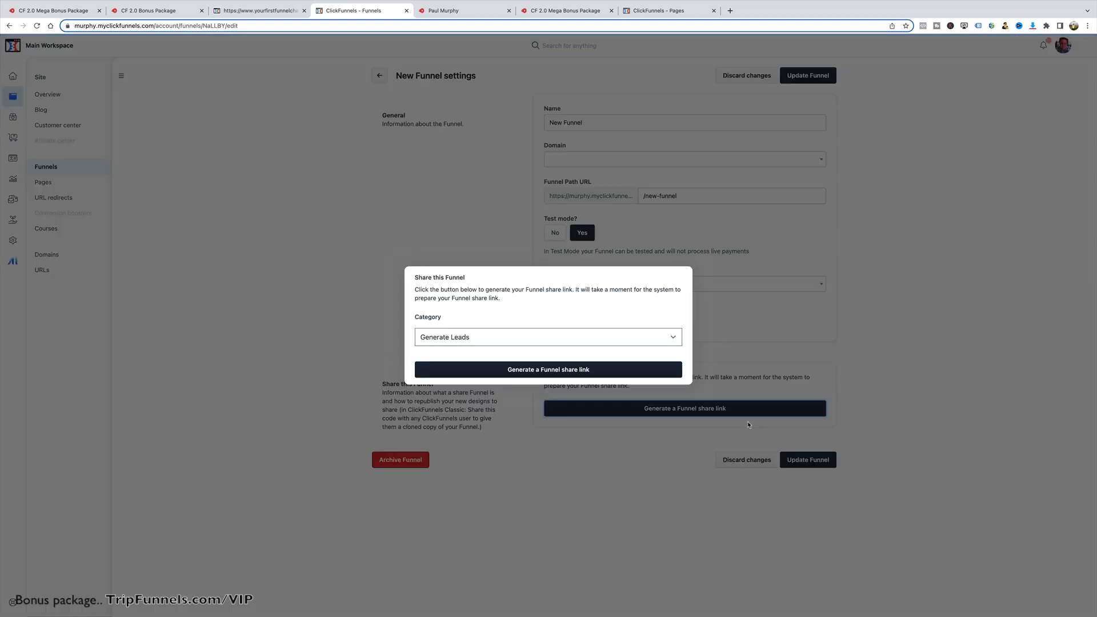
pyautogui.click(577, 337)
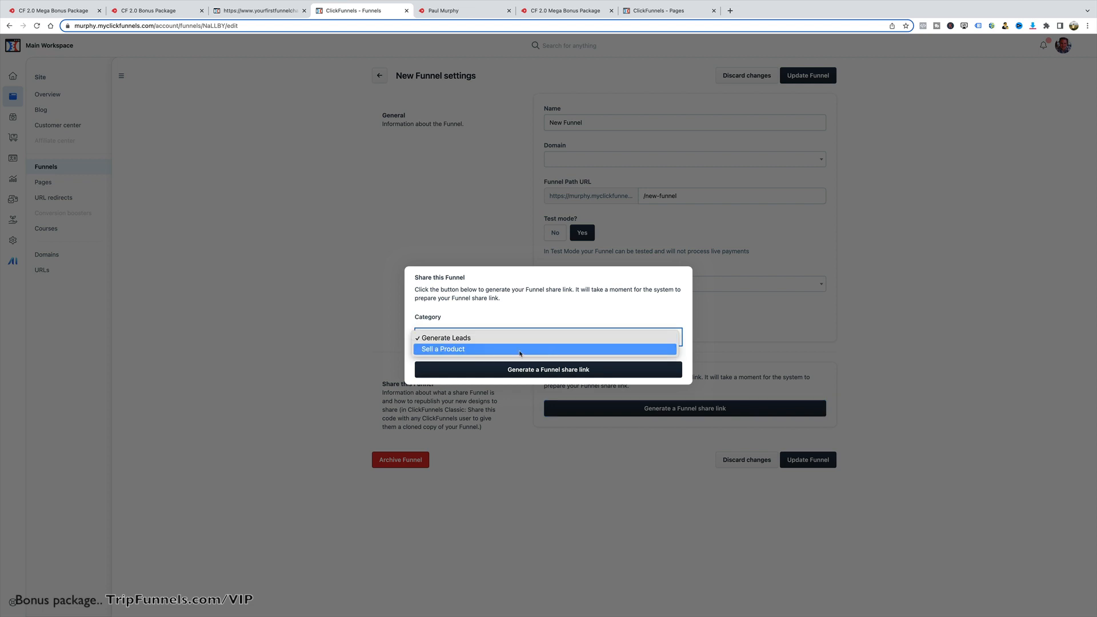
pyautogui.click(577, 347)
pyautogui.click(606, 370)
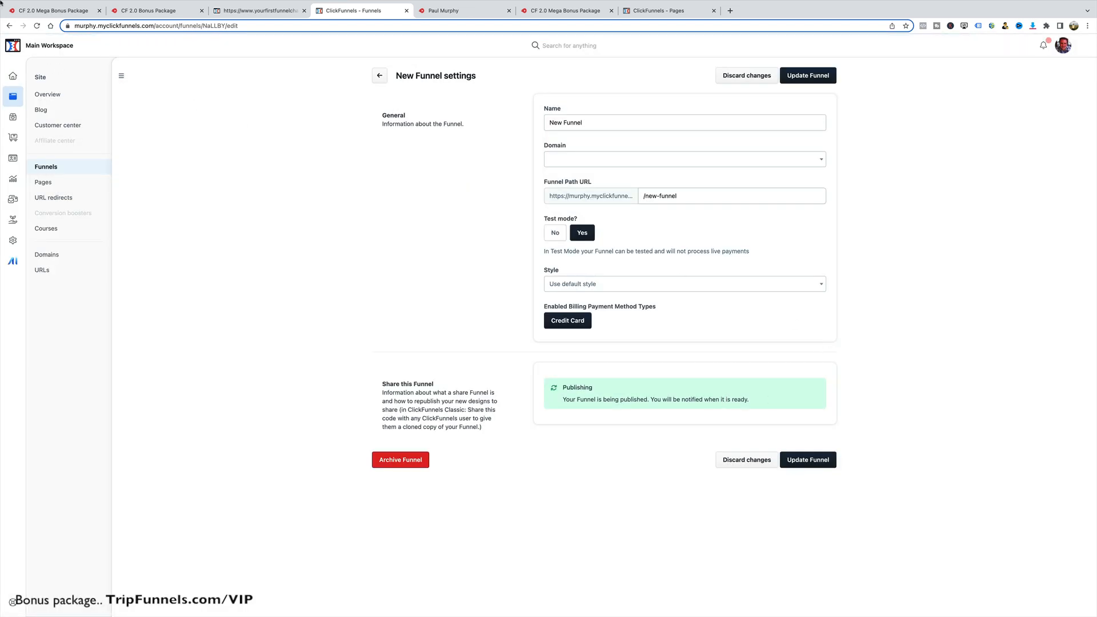
# - Reload the New Funnel settings and copy the full share funnel link
pyautogui.click(37, 26)
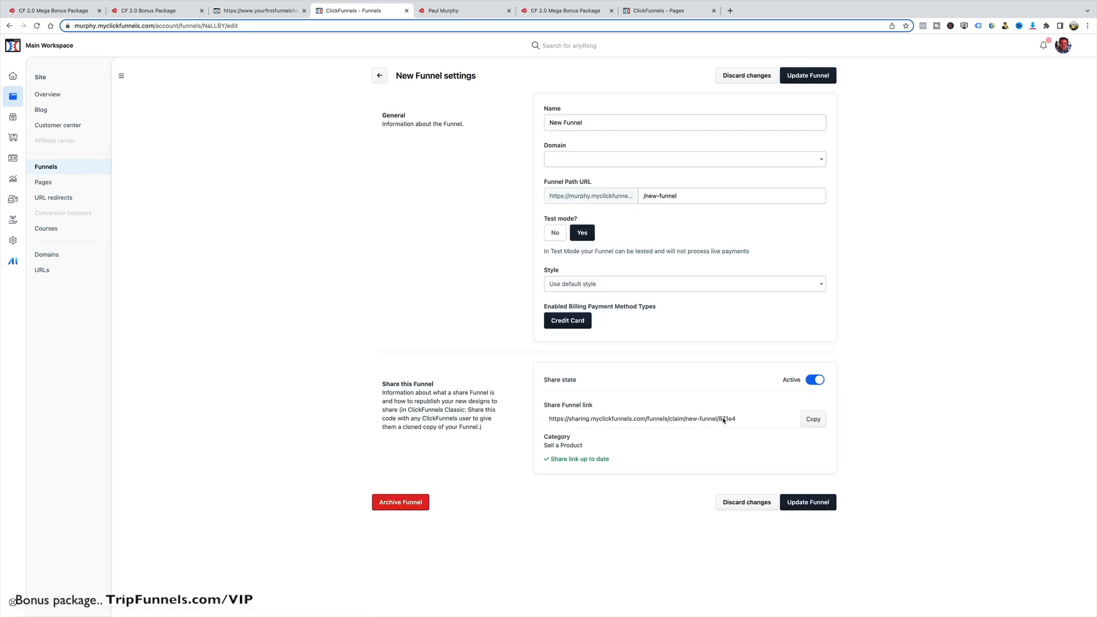
pyautogui.moveTo(737, 419); pyautogui.dragTo(546, 420)
pyautogui.rightClick(568, 419)
pyautogui.click(582, 438)
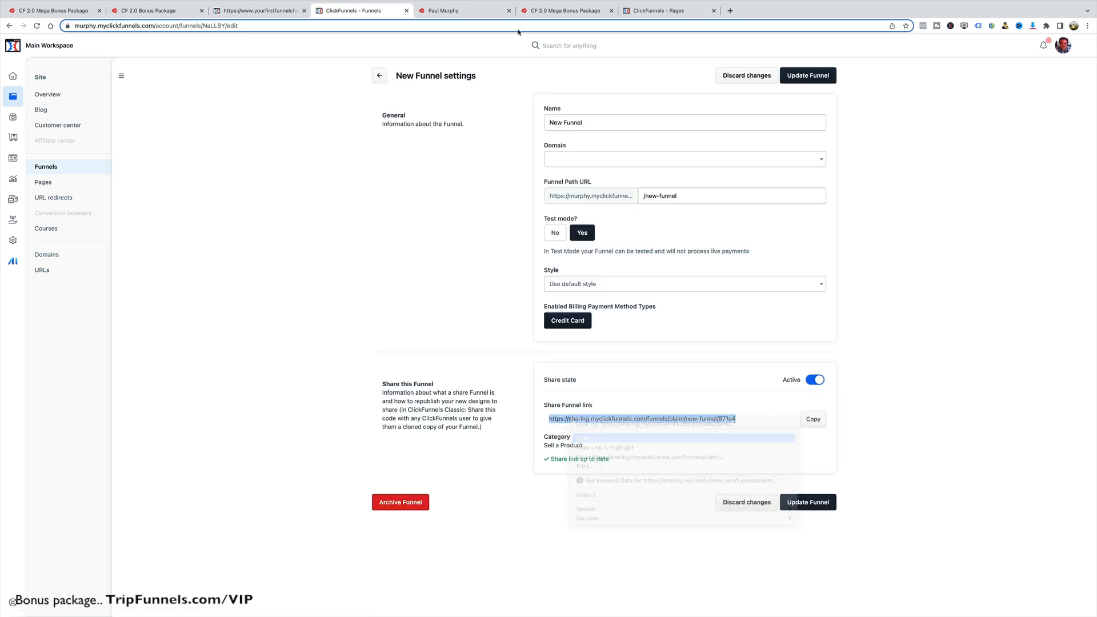
# - Open the copied share link in a new browser tab and list the team's workspaces available for installing the funnel
pyautogui.click(730, 11)
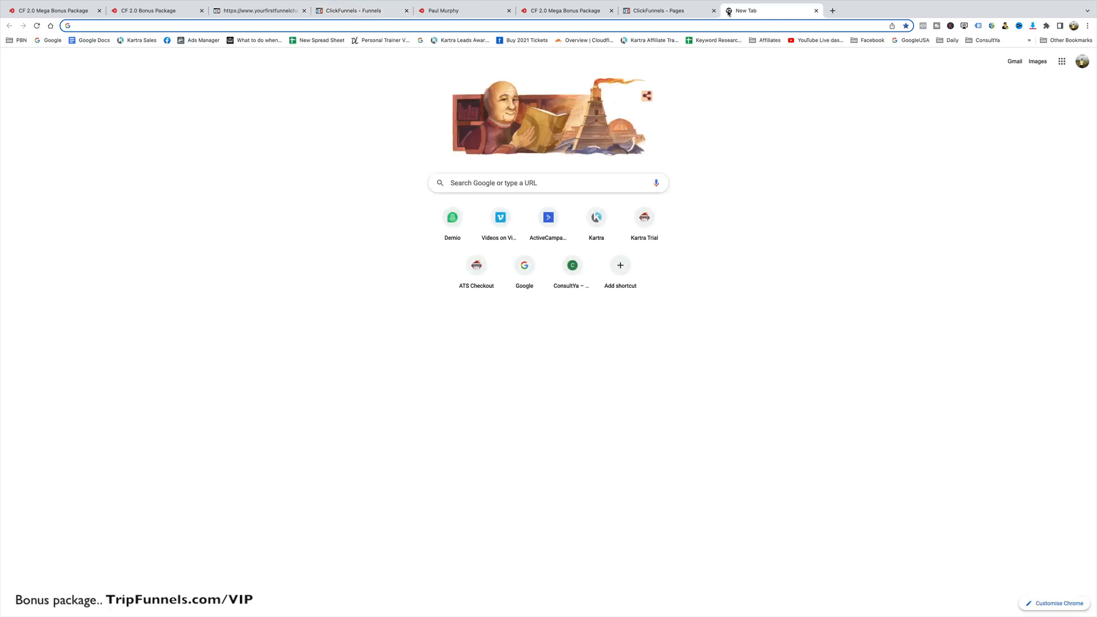
pyautogui.press('super+v')
pyautogui.press('Return')
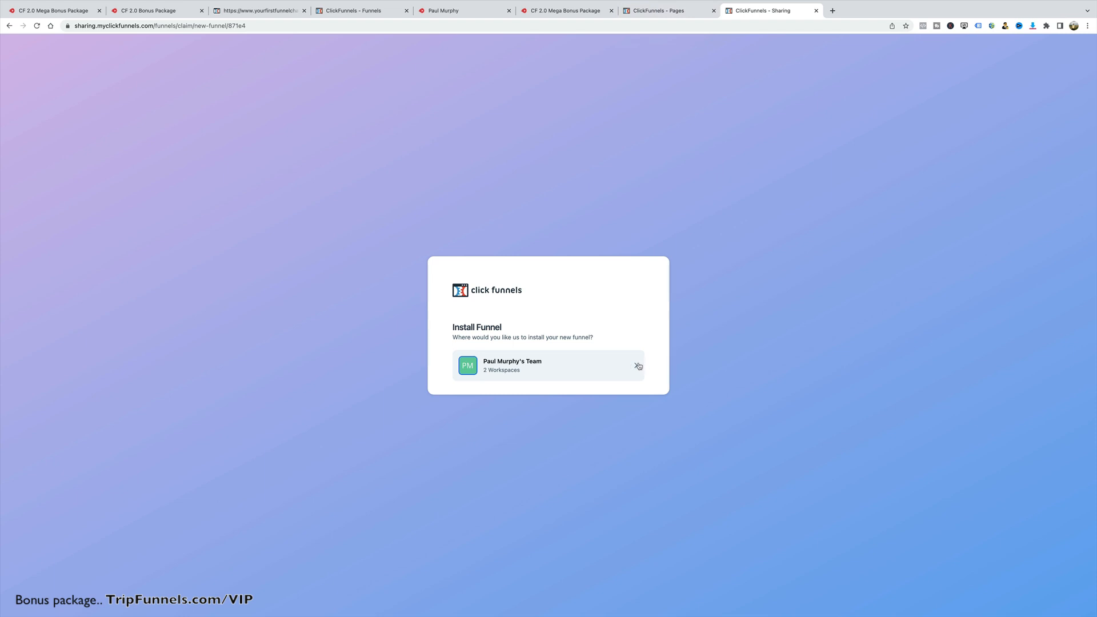
pyautogui.click(639, 366)
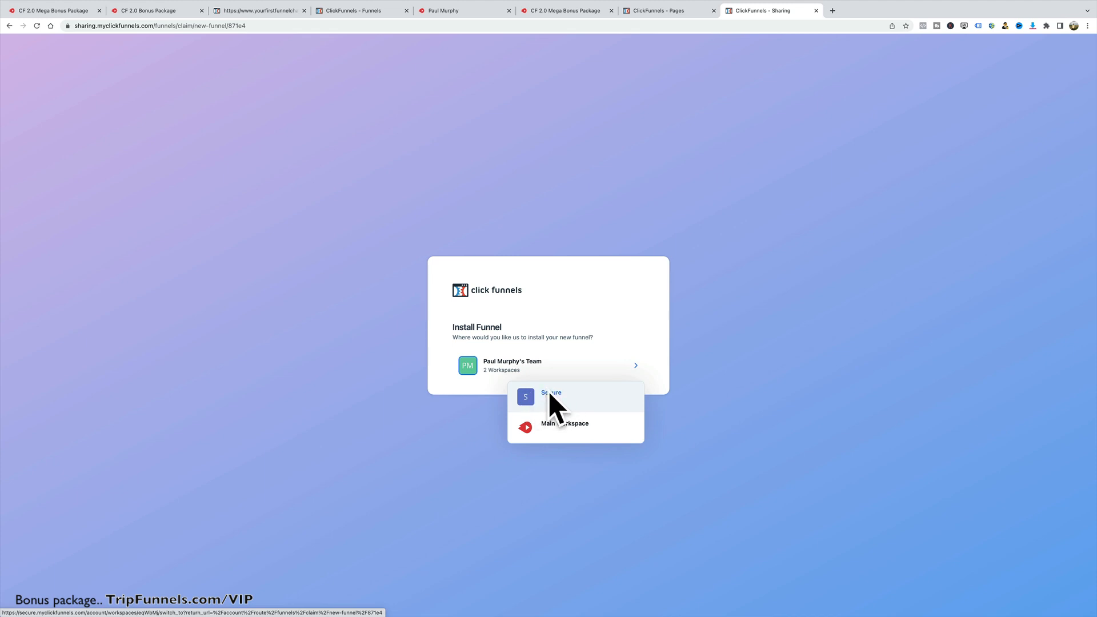
# - Return to the Main Workspace browser tab, check the account menu, and review the dashboard's site setup checklist and training section
pyautogui.click(665, 10)
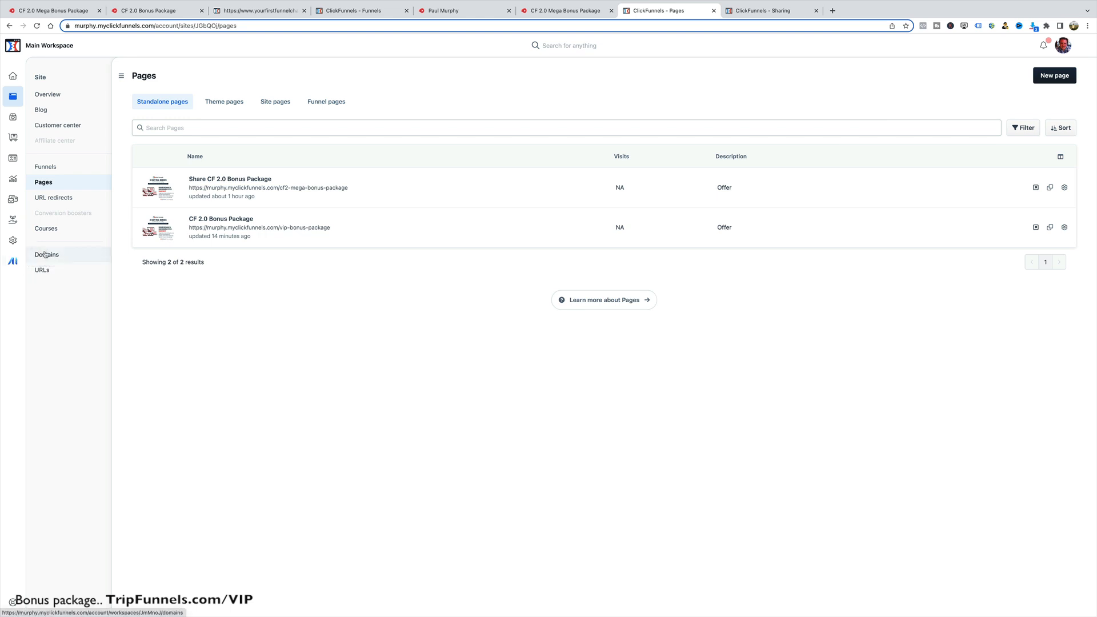
pyautogui.click(1063, 45)
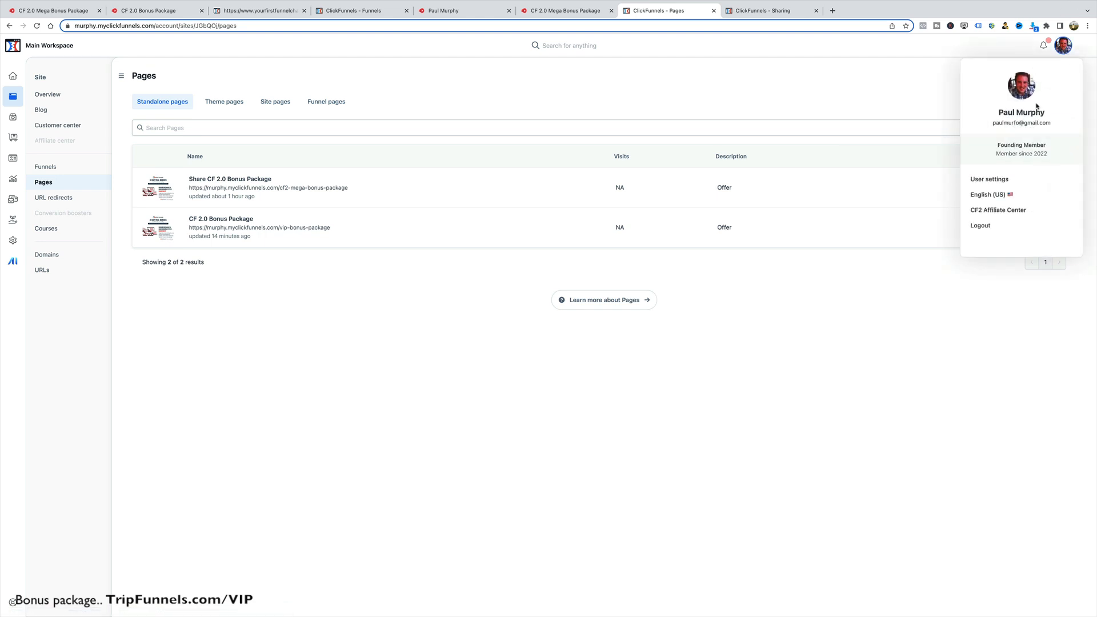
pyautogui.click(13, 76)
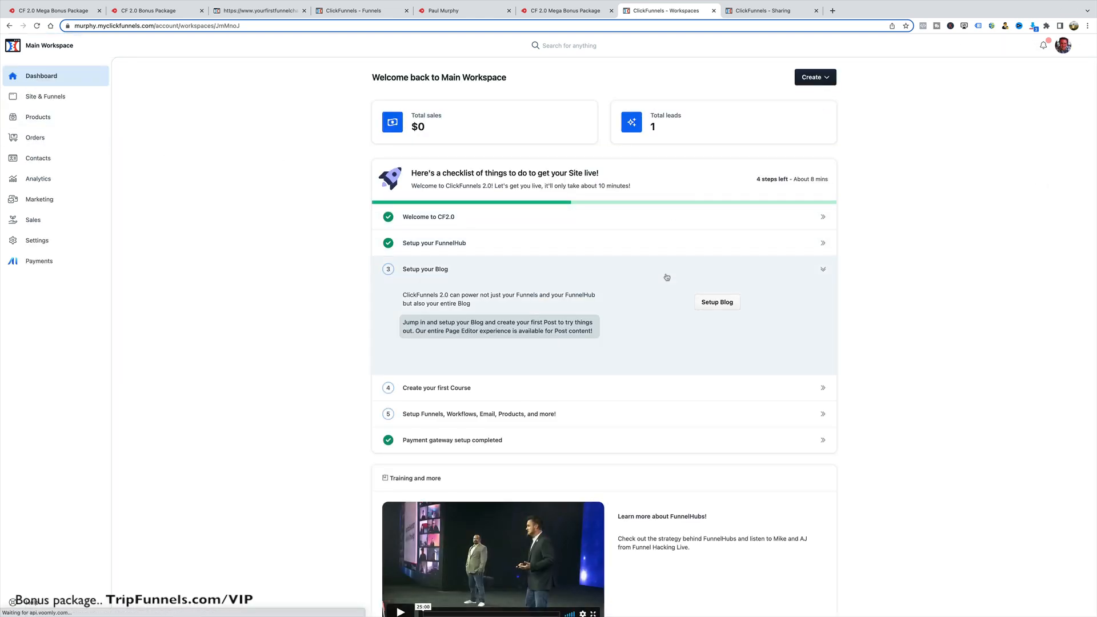
pyautogui.scroll(-1, 698, 312)
pyautogui.scroll(1, 698, 311)
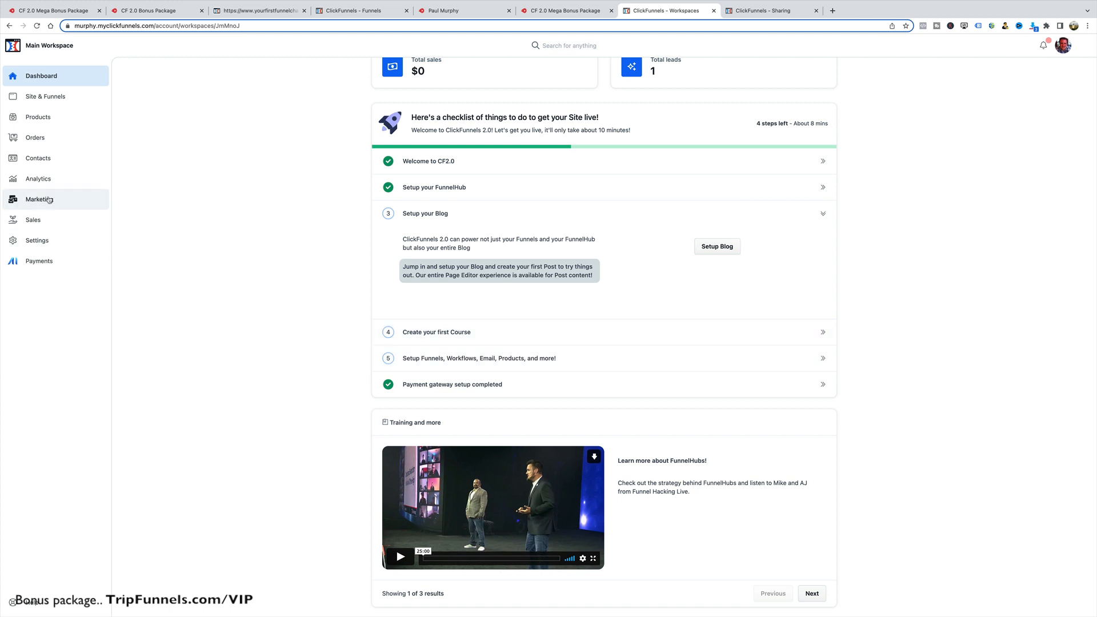
# - Archive New Funnel from its settings in the Main Workspace's Funnels list
pyautogui.click(28, 97)
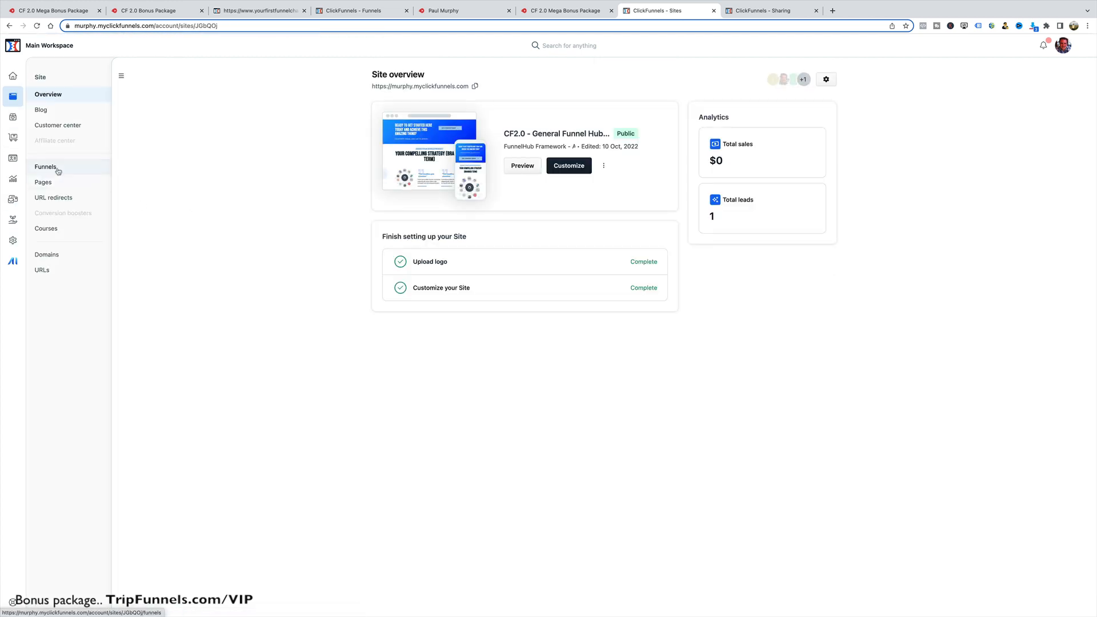
pyautogui.click(45, 166)
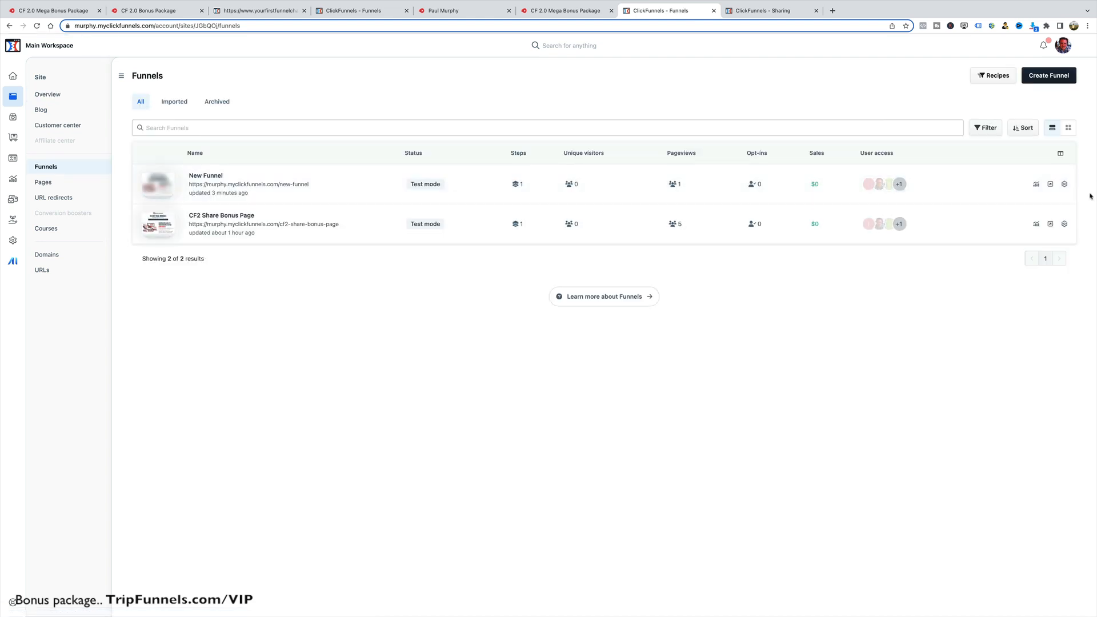
pyautogui.click(1064, 186)
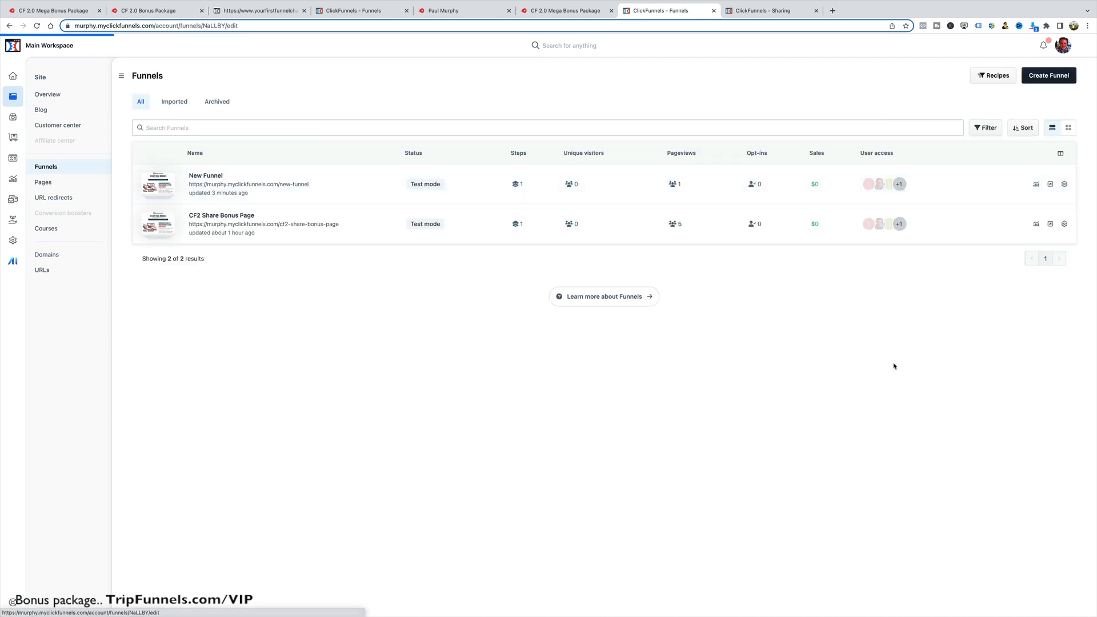
pyautogui.click(403, 502)
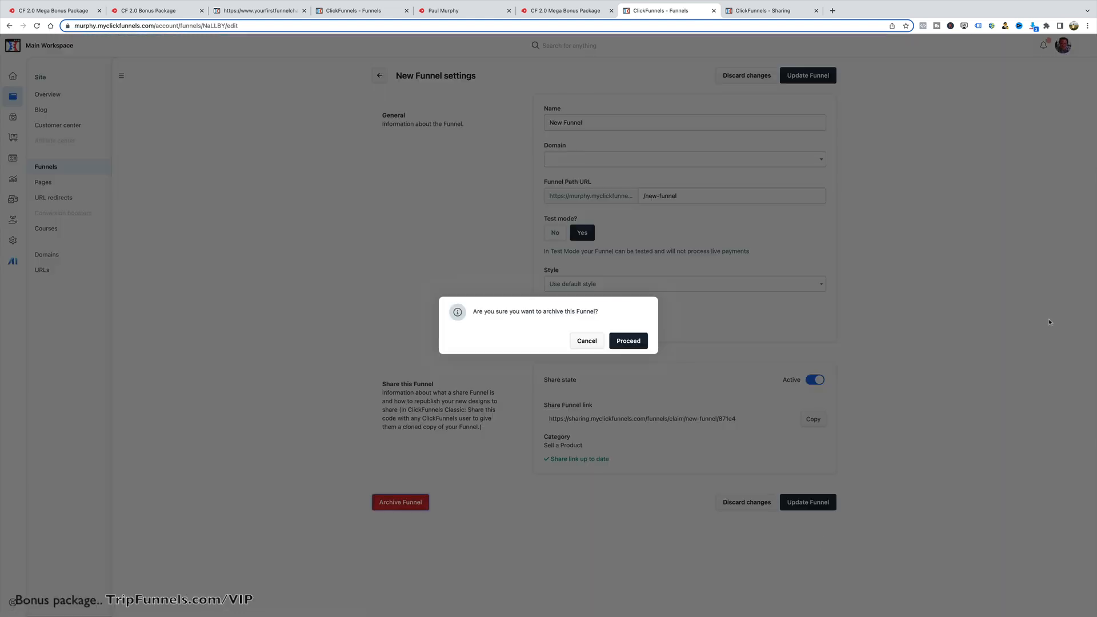
pyautogui.click(634, 338)
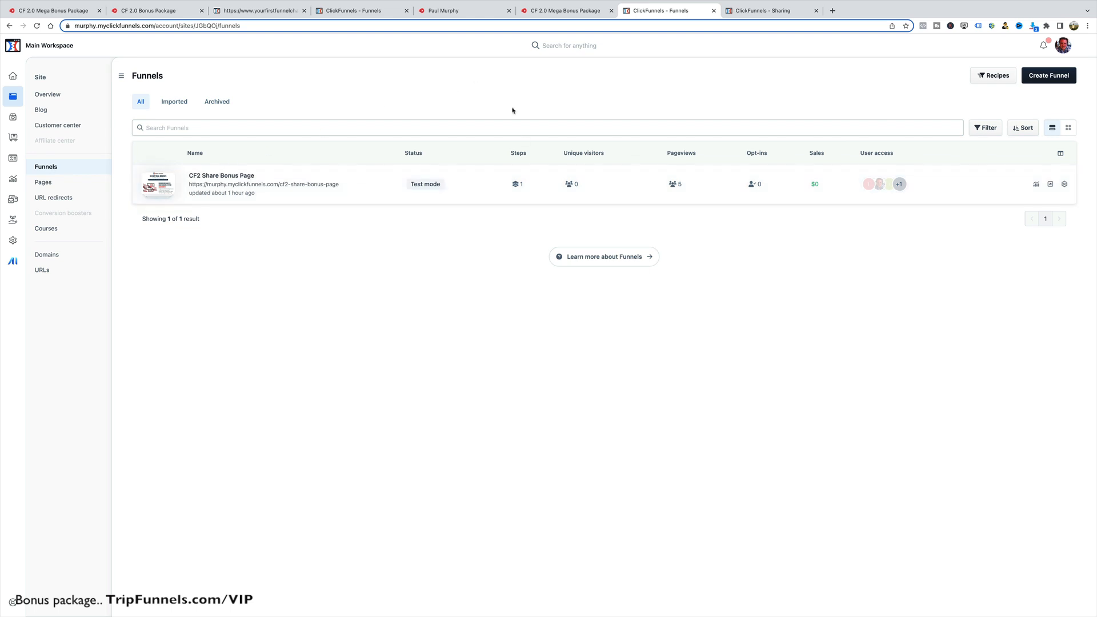
# - Open the CF2 Share Bonus Page funnel workflow and show the split path types for a step after its page
pyautogui.click(216, 182)
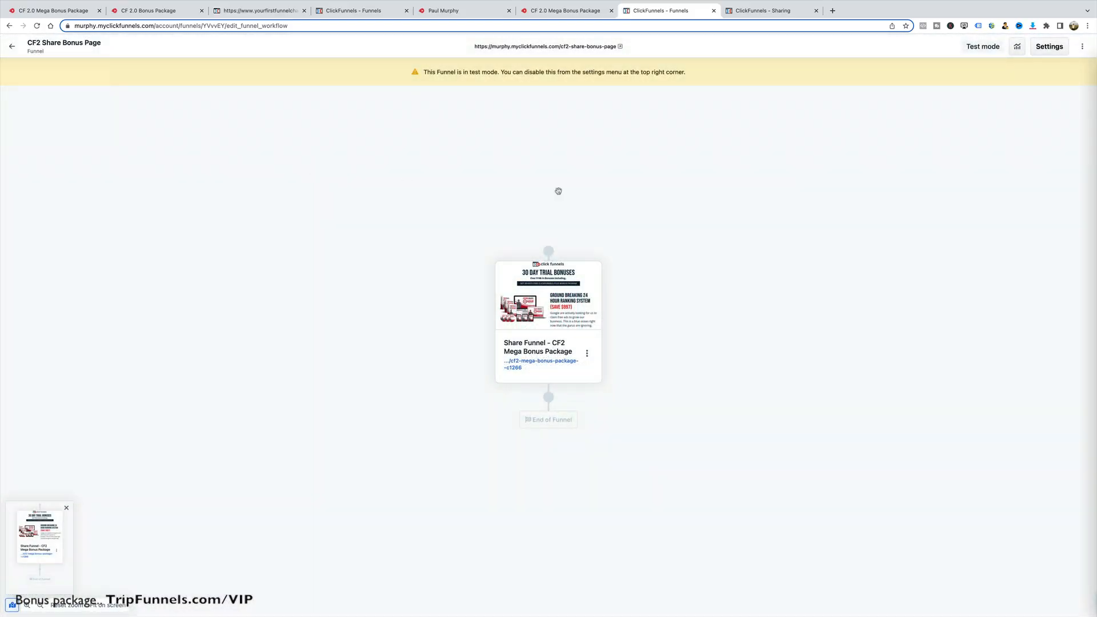
pyautogui.click(554, 285)
pyautogui.click(548, 398)
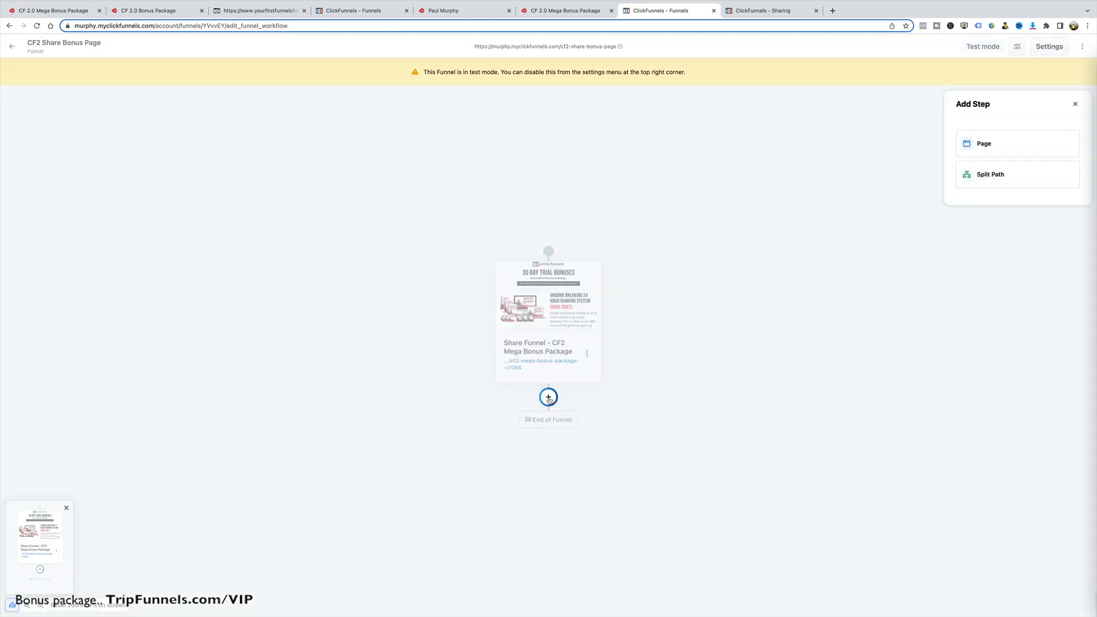
pyautogui.click(987, 181)
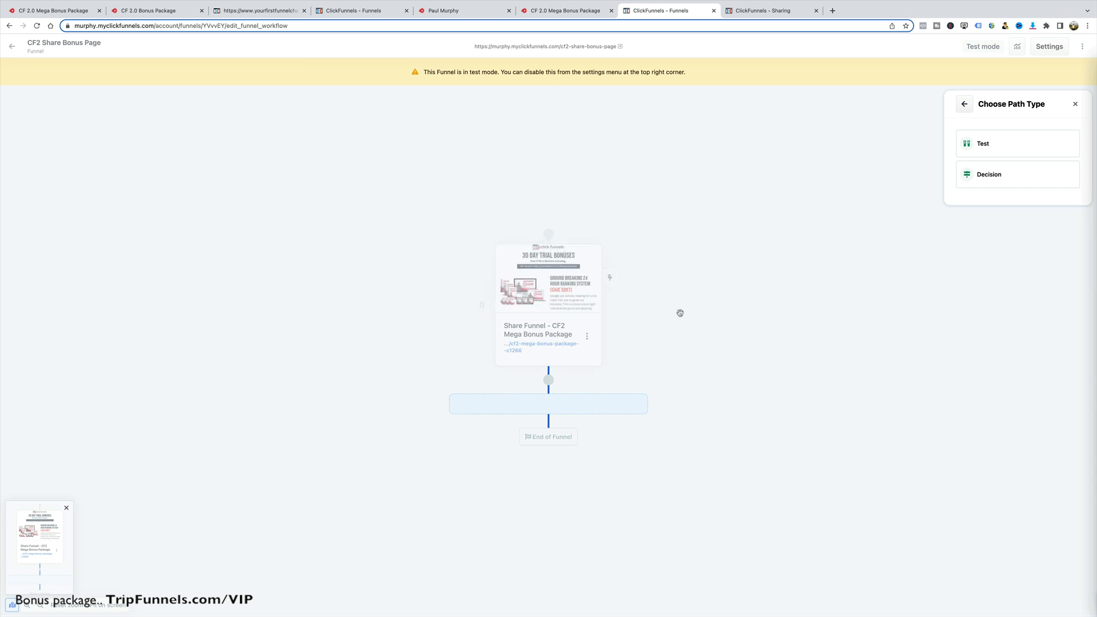
# - Open the workflow's Share Funnel - CF2 Mega Bonus Package page in the editor, then return to the funnel workflow
pyautogui.moveTo(583, 284)
pyautogui.moveTo(532, 310)
pyautogui.moveTo(502, 262)
pyautogui.click(565, 304)
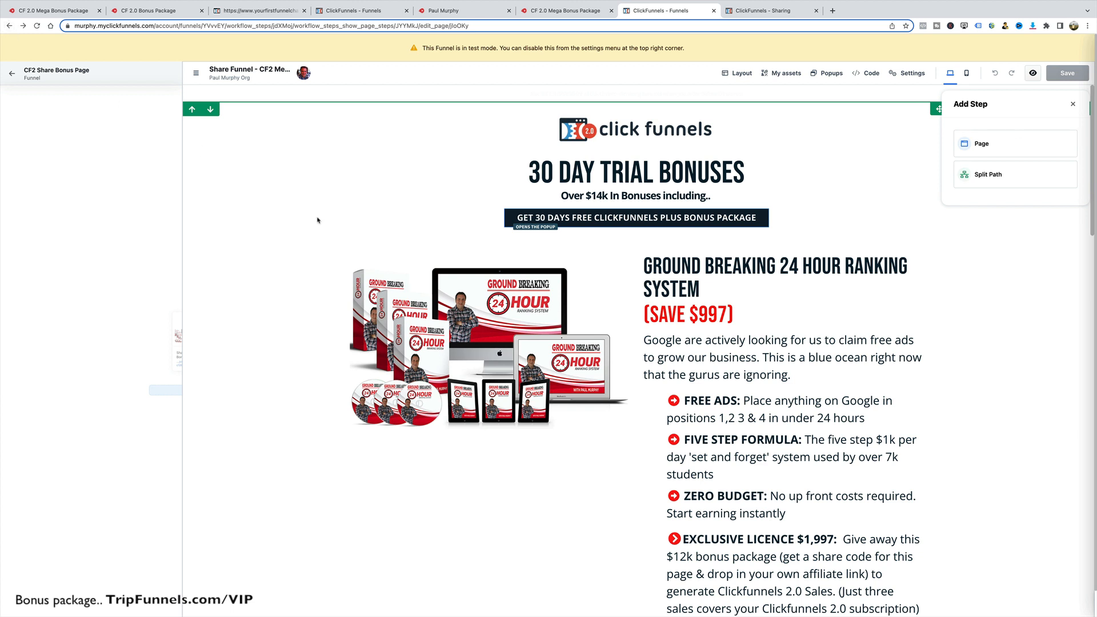
pyautogui.click(12, 73)
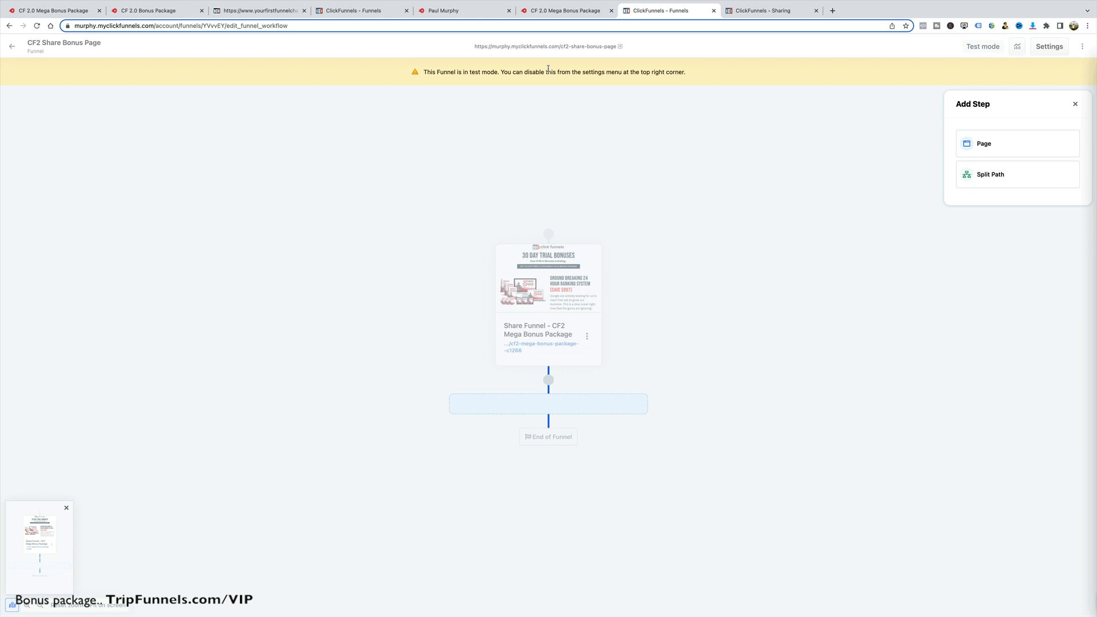
# - Switch to the CF 2.0 Bonus Package preview and review its trial bonuses, coaching, ranking challenge and total value sections
pyautogui.moveTo(761, 2)
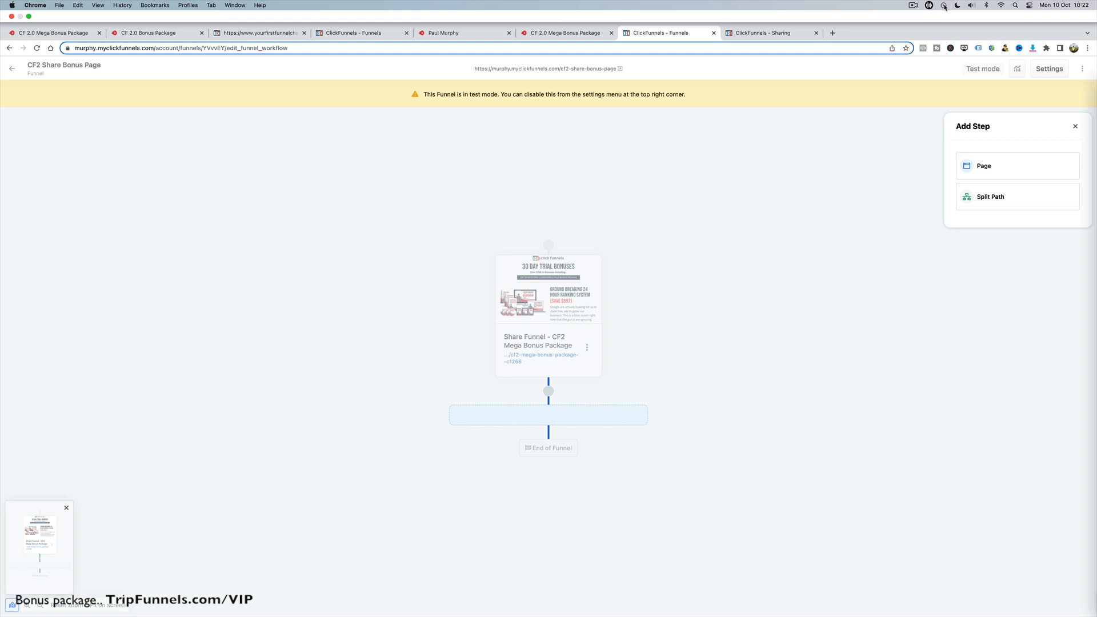
pyautogui.click(121, 36)
pyautogui.scroll(-10, 696, 267)
pyautogui.scroll(-10, 695, 267)
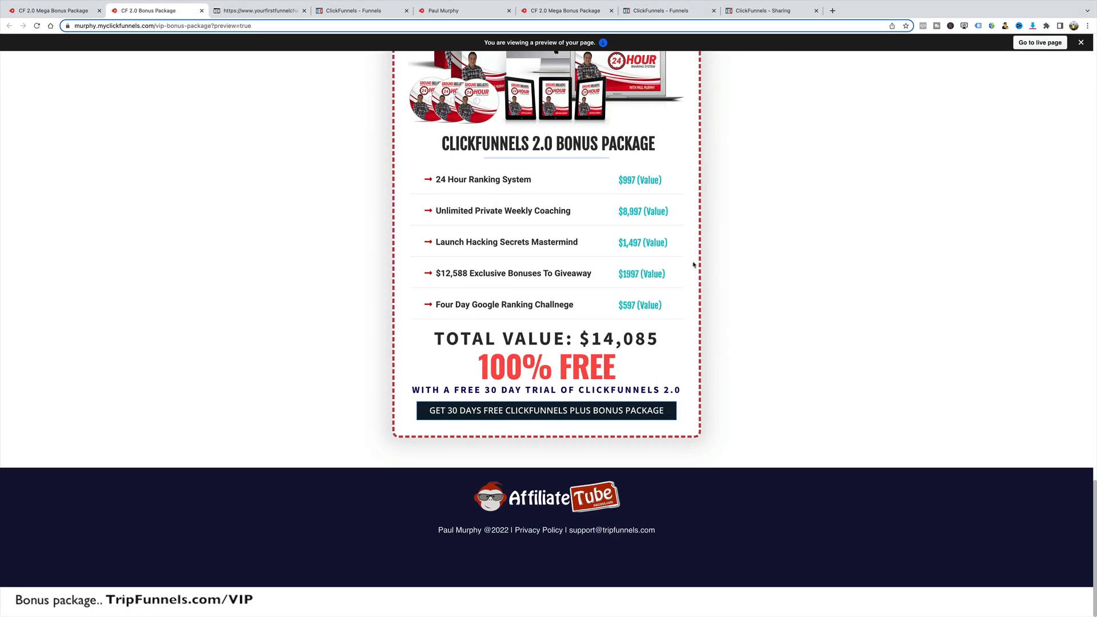
pyautogui.scroll(20, 695, 268)
pyautogui.scroll(-1, 694, 270)
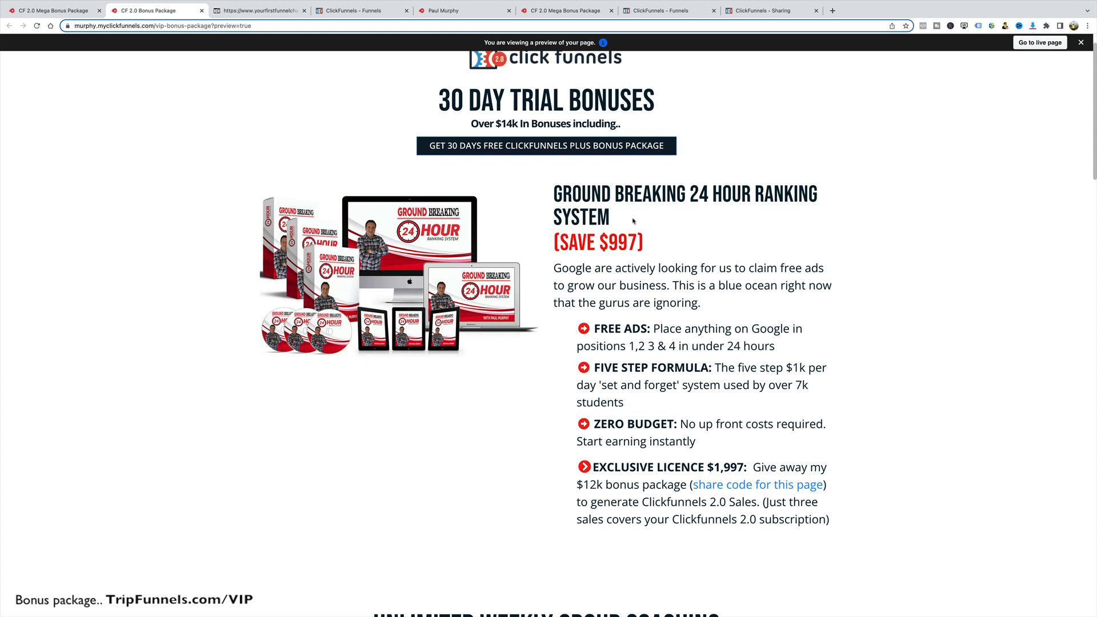
pyautogui.scroll(1, 629, 228)
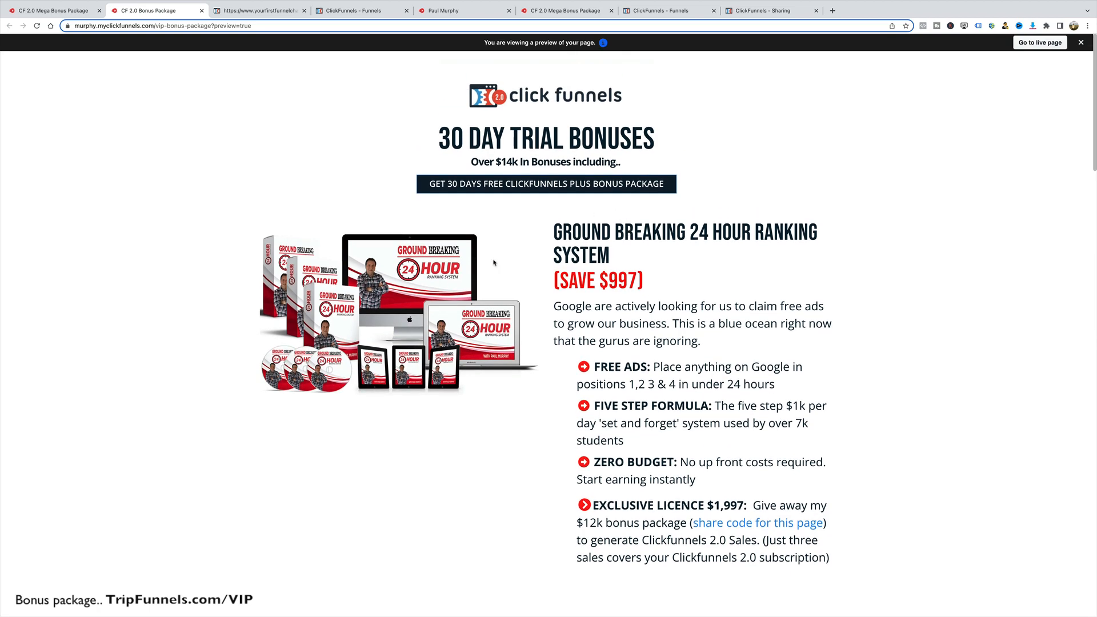
pyautogui.scroll(-15, 539, 325)
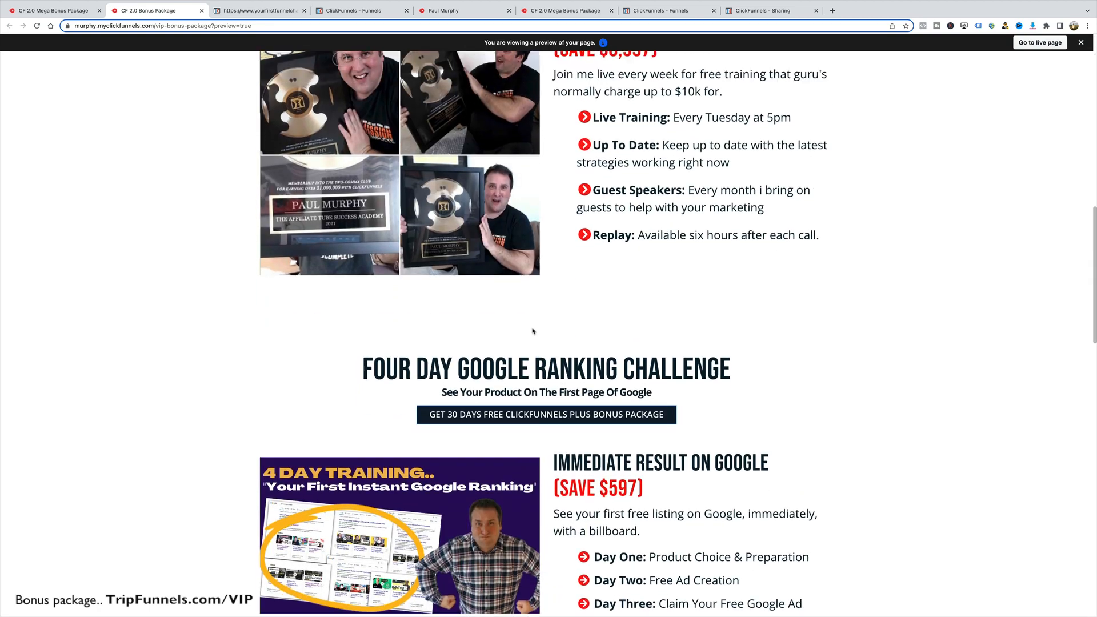
pyautogui.scroll(15, 532, 330)
pyautogui.moveTo(1005, 12)
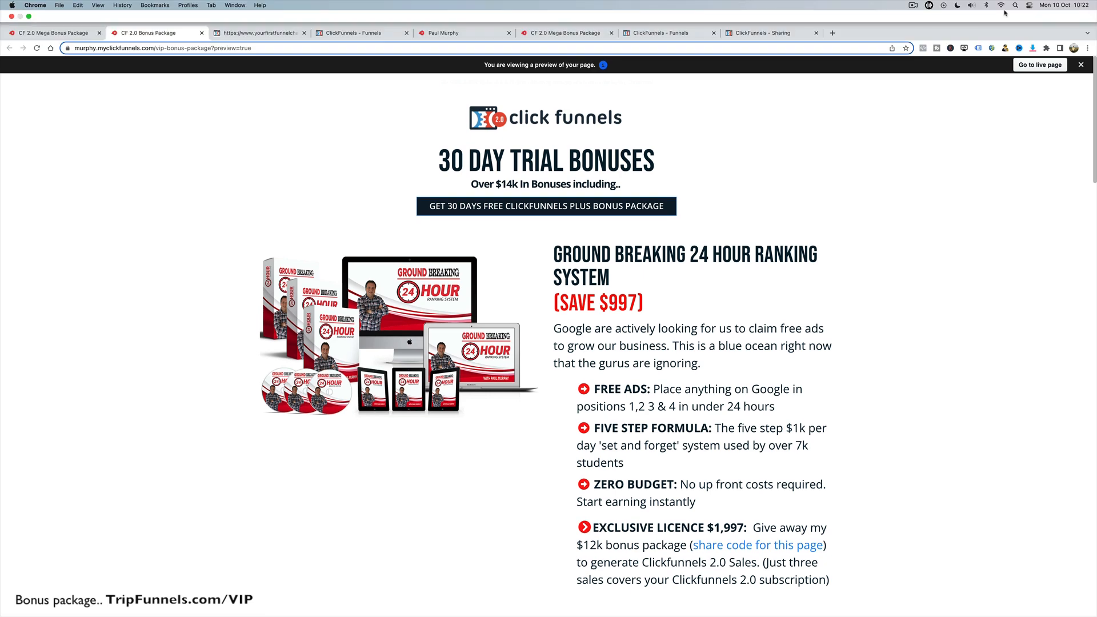